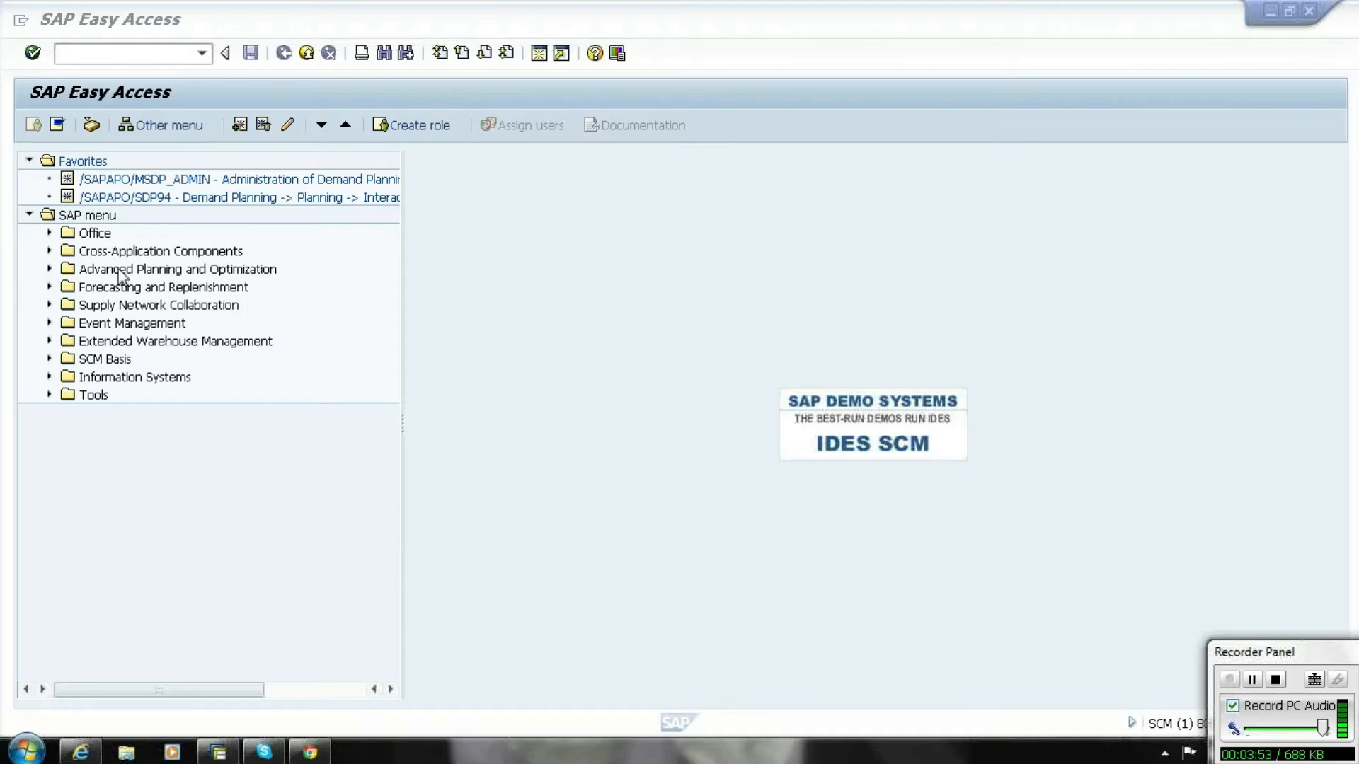
# - Expand Advanced Planning and Optimization > Demand Planning > Planning > Demand Planning in the Background, and widen the tree to show full transaction names
pyautogui.click(51, 270)
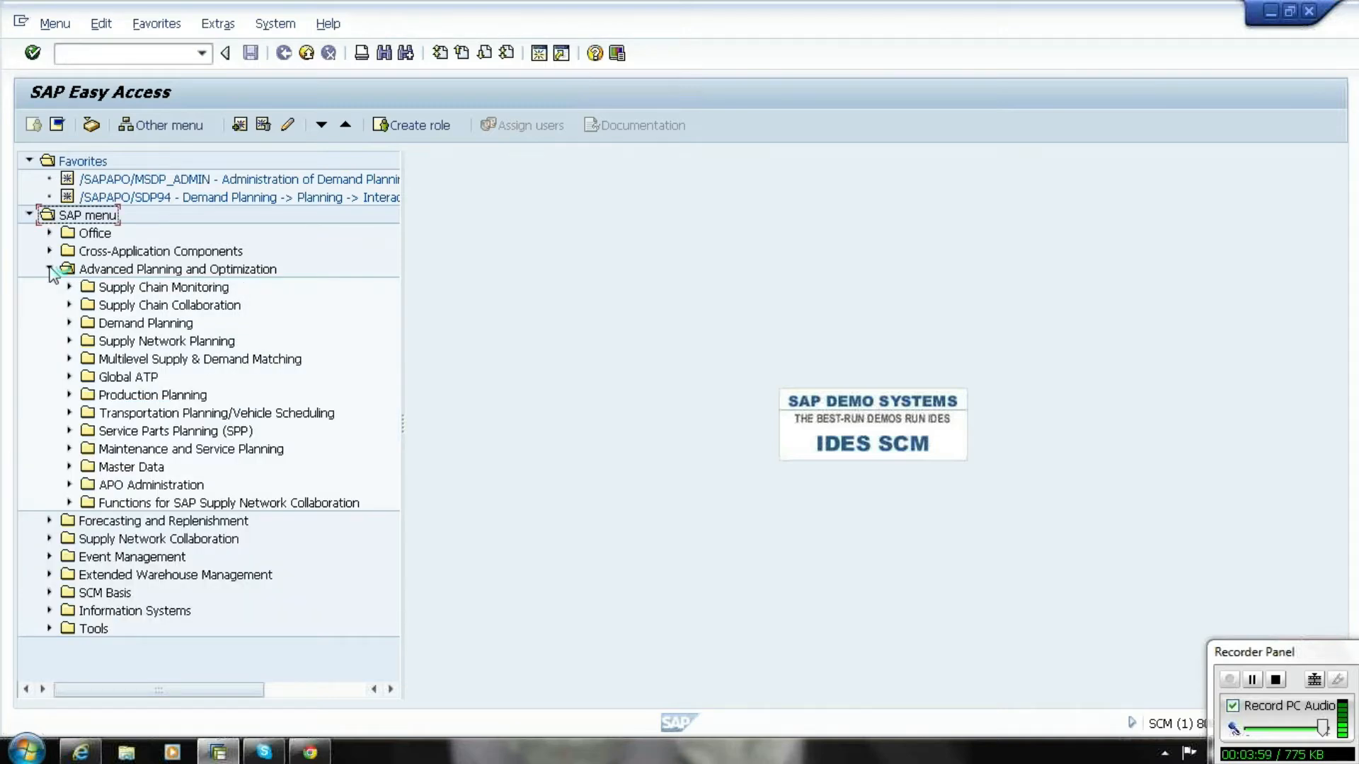
pyautogui.click(69, 324)
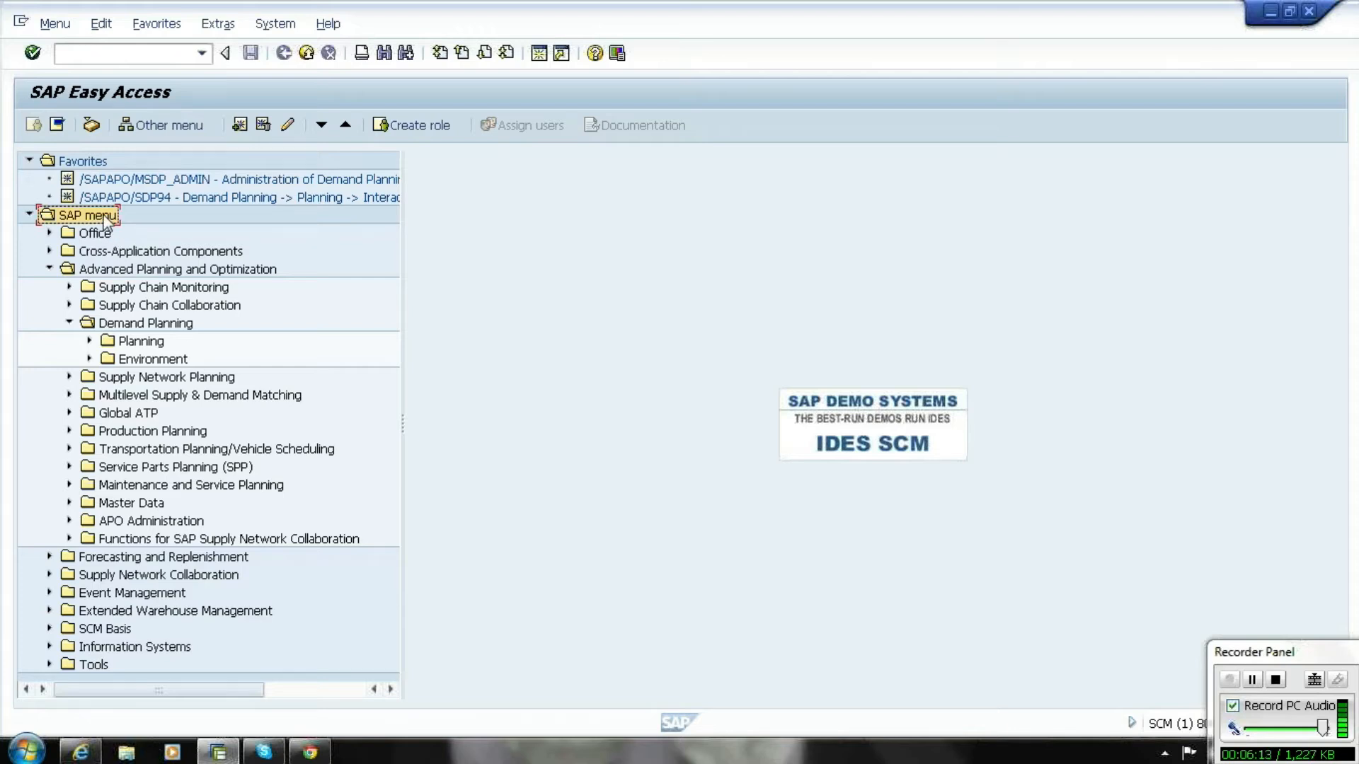
pyautogui.click(122, 270)
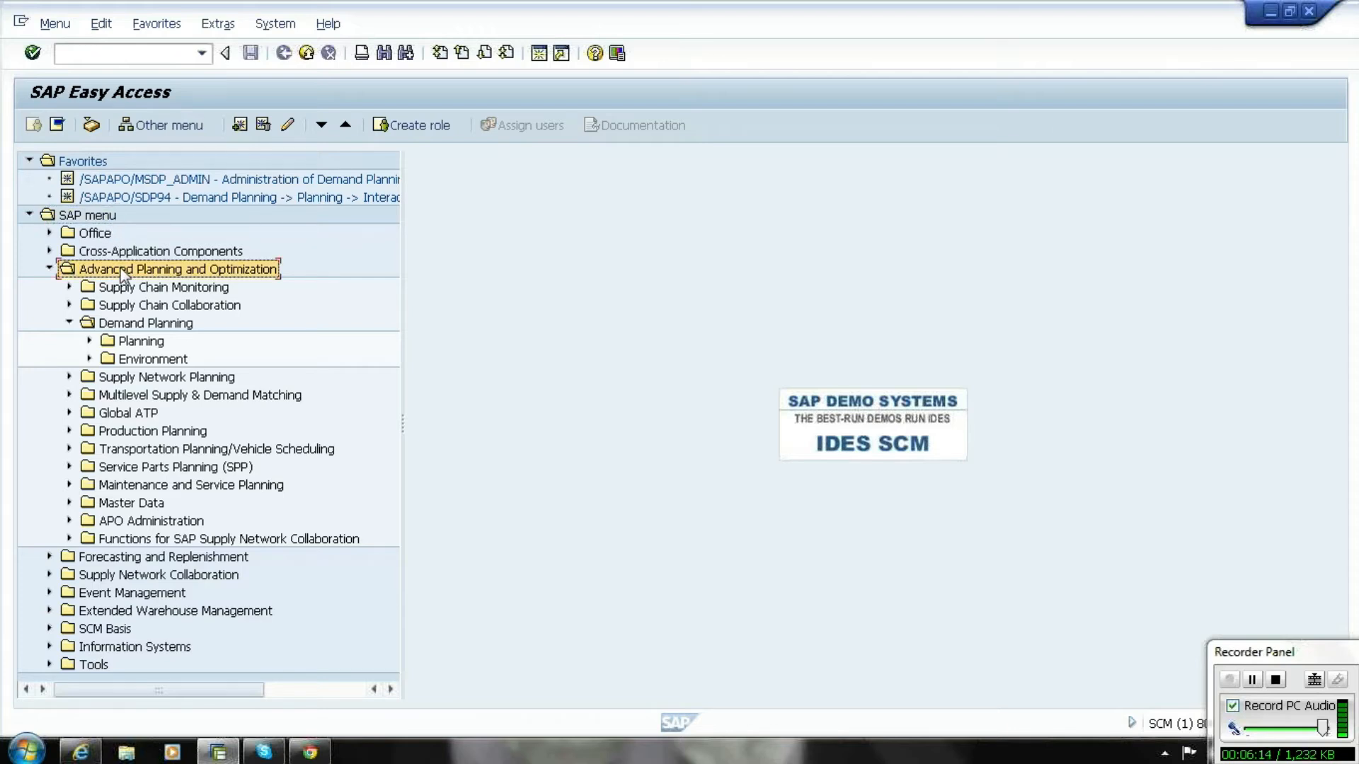
pyautogui.click(93, 324)
pyautogui.click(89, 341)
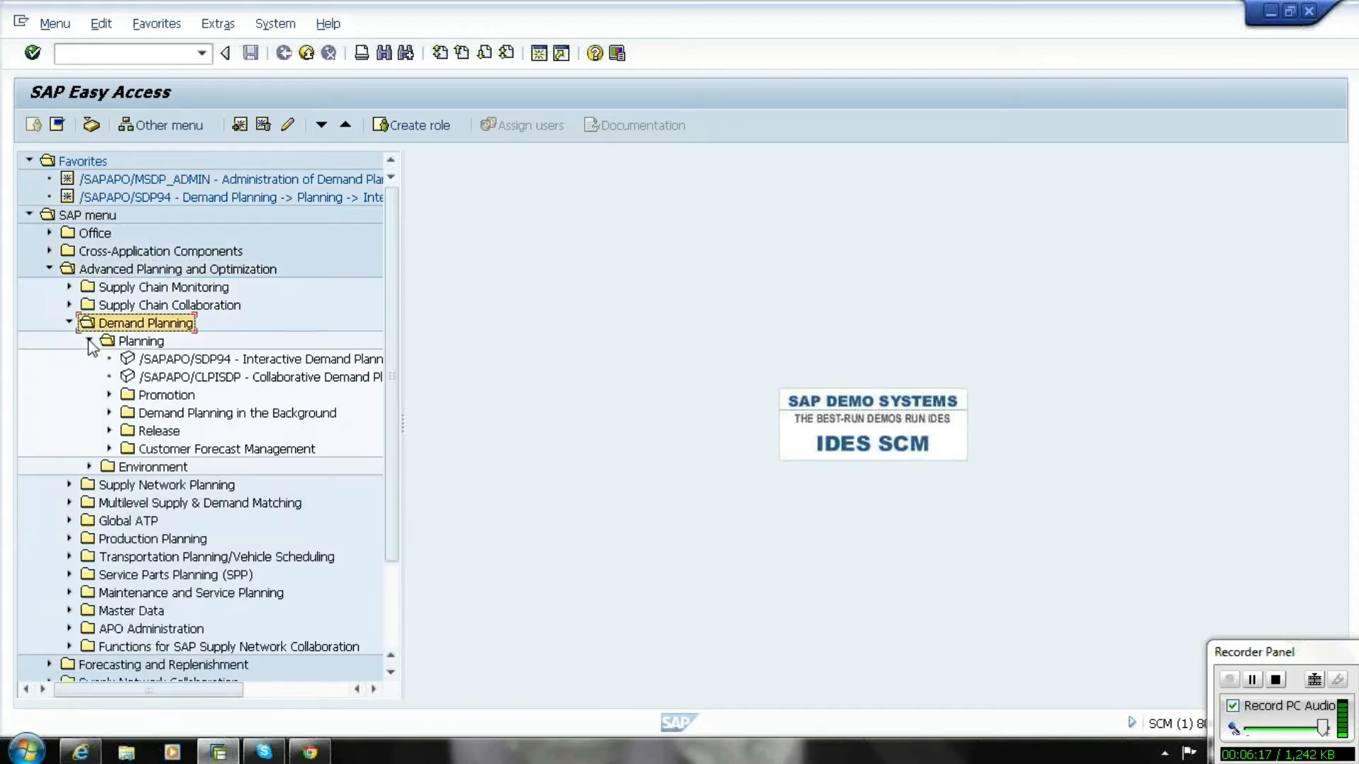
pyautogui.click(183, 414)
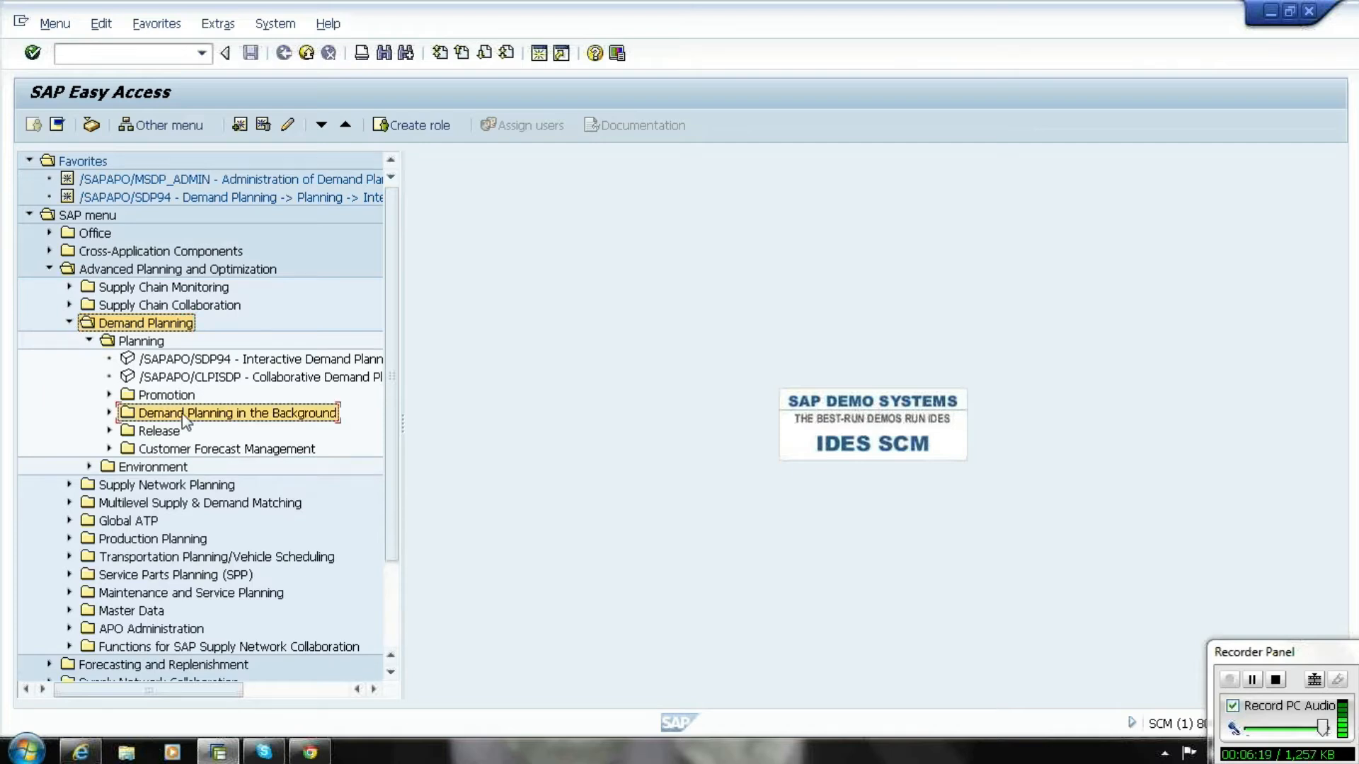
pyautogui.click(110, 412)
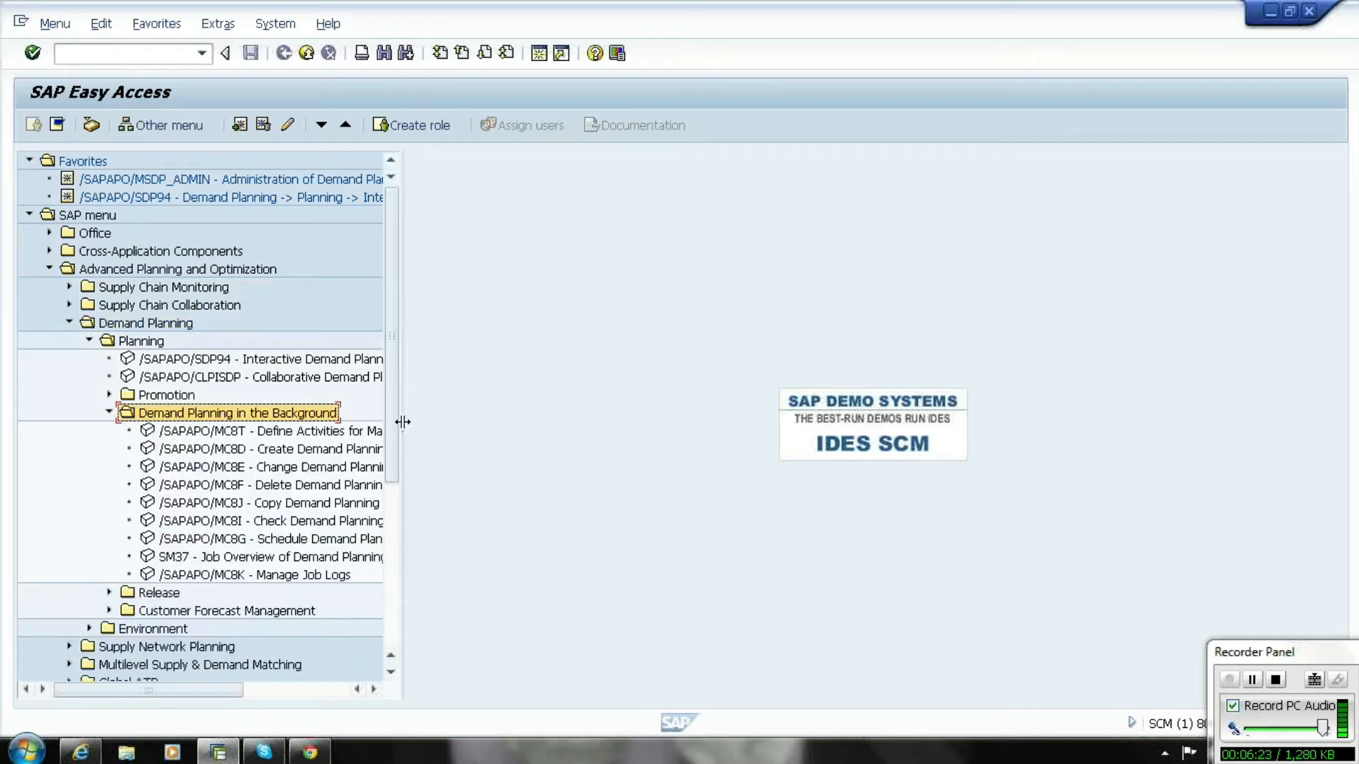
pyautogui.moveTo(401, 425); pyautogui.dragTo(527, 421)
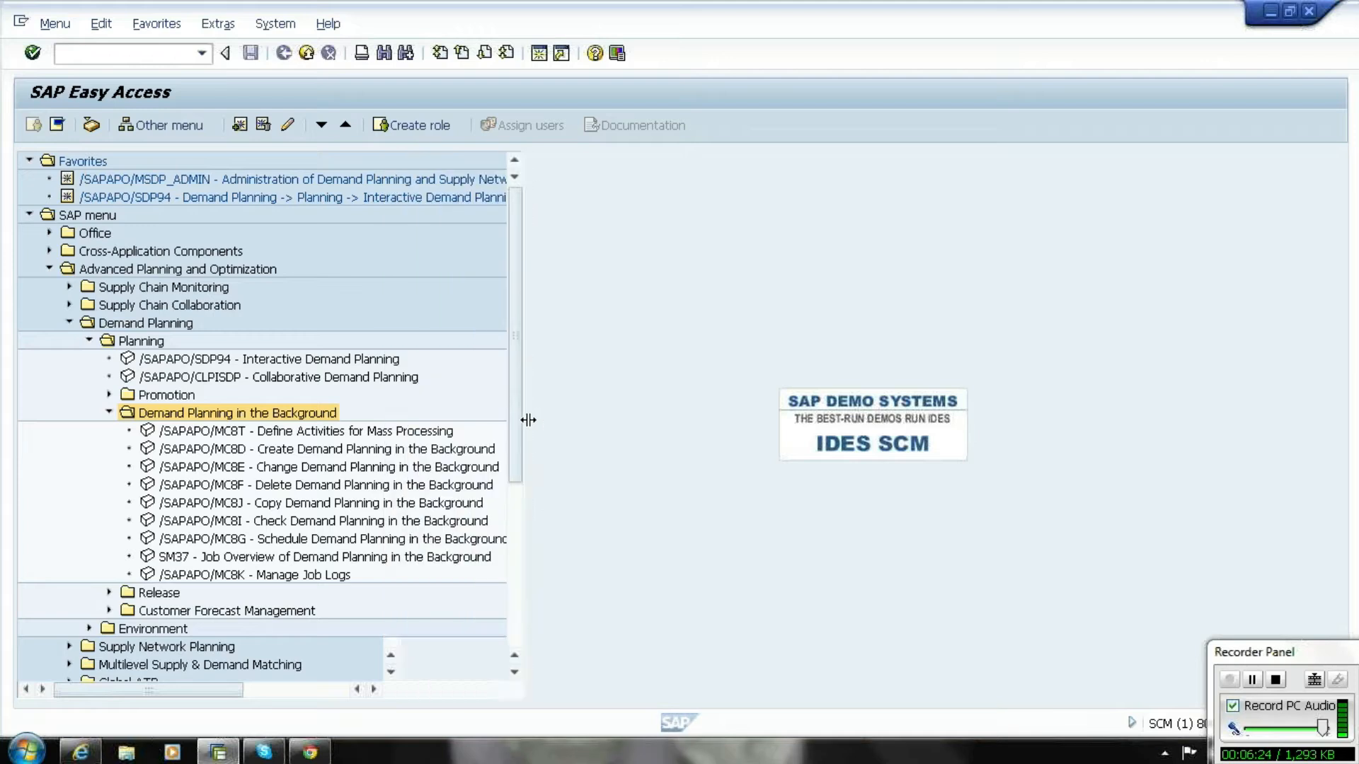
# - Review the transactions under Demand Planning in the Background, from Define Activities for Mass Processing to Manage Job Logs
pyautogui.click(430, 433)
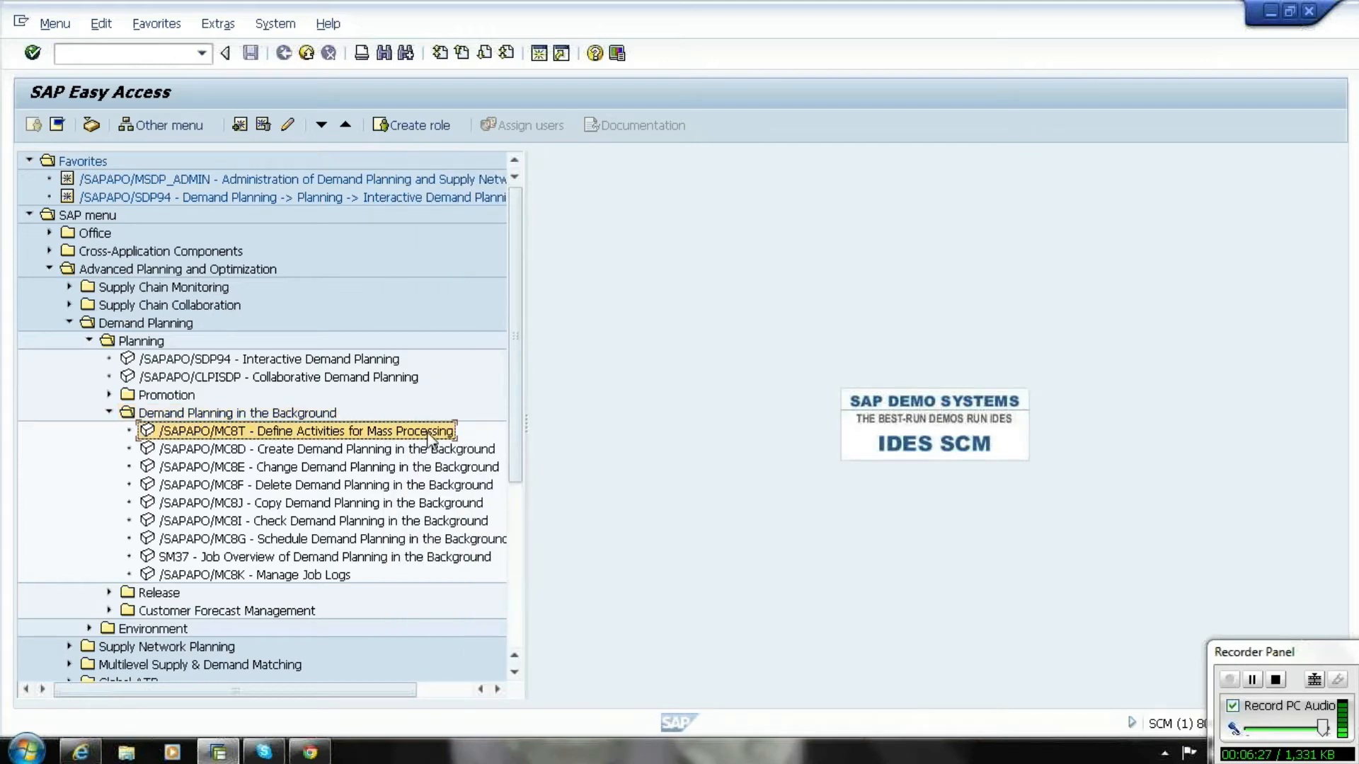
pyautogui.click(382, 453)
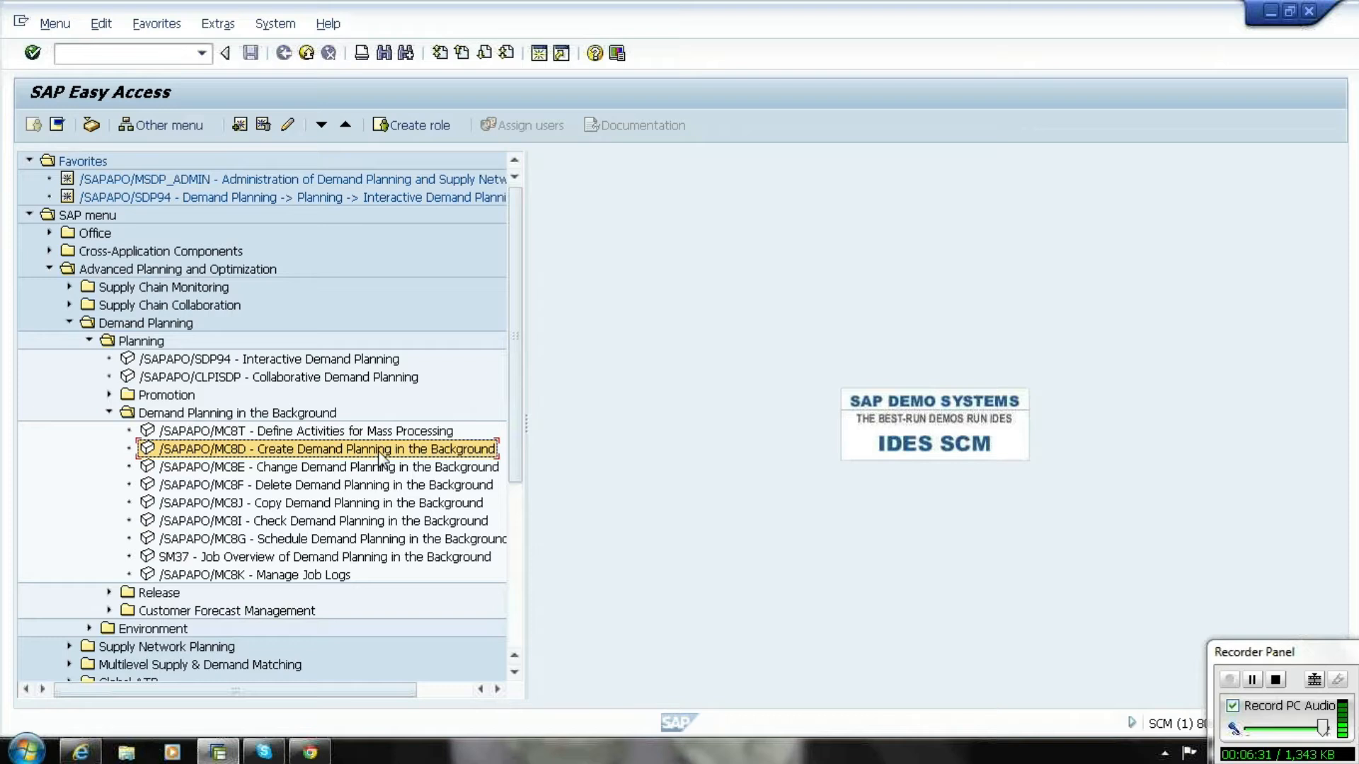
pyautogui.click(361, 469)
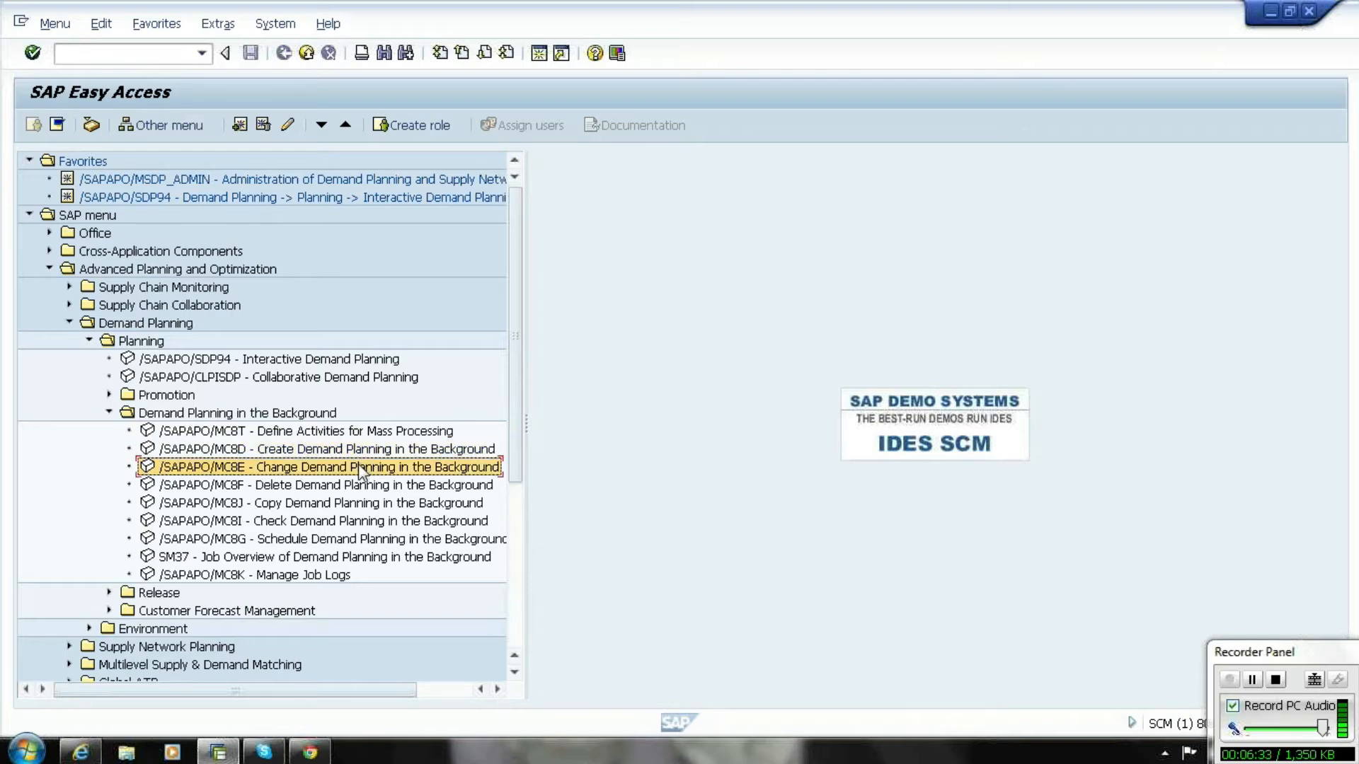
pyautogui.click(358, 487)
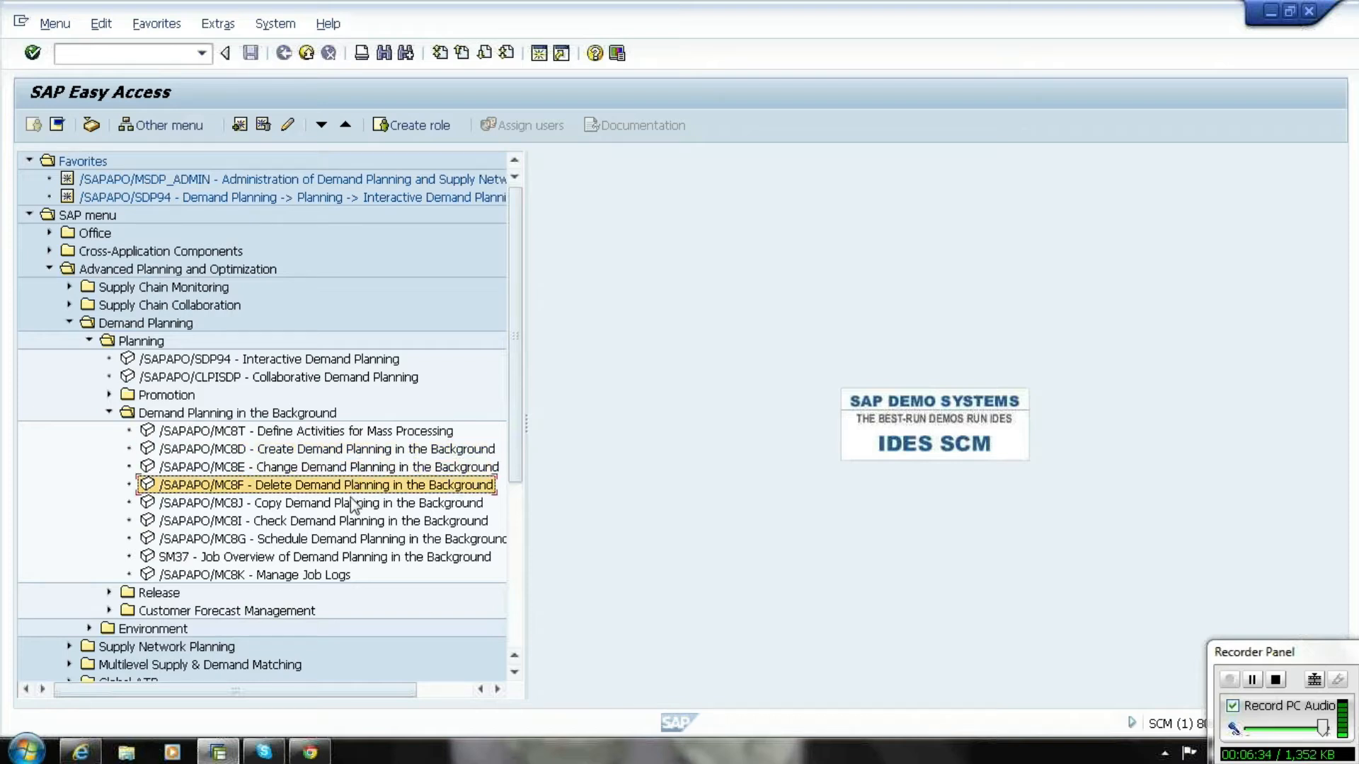
pyautogui.click(351, 503)
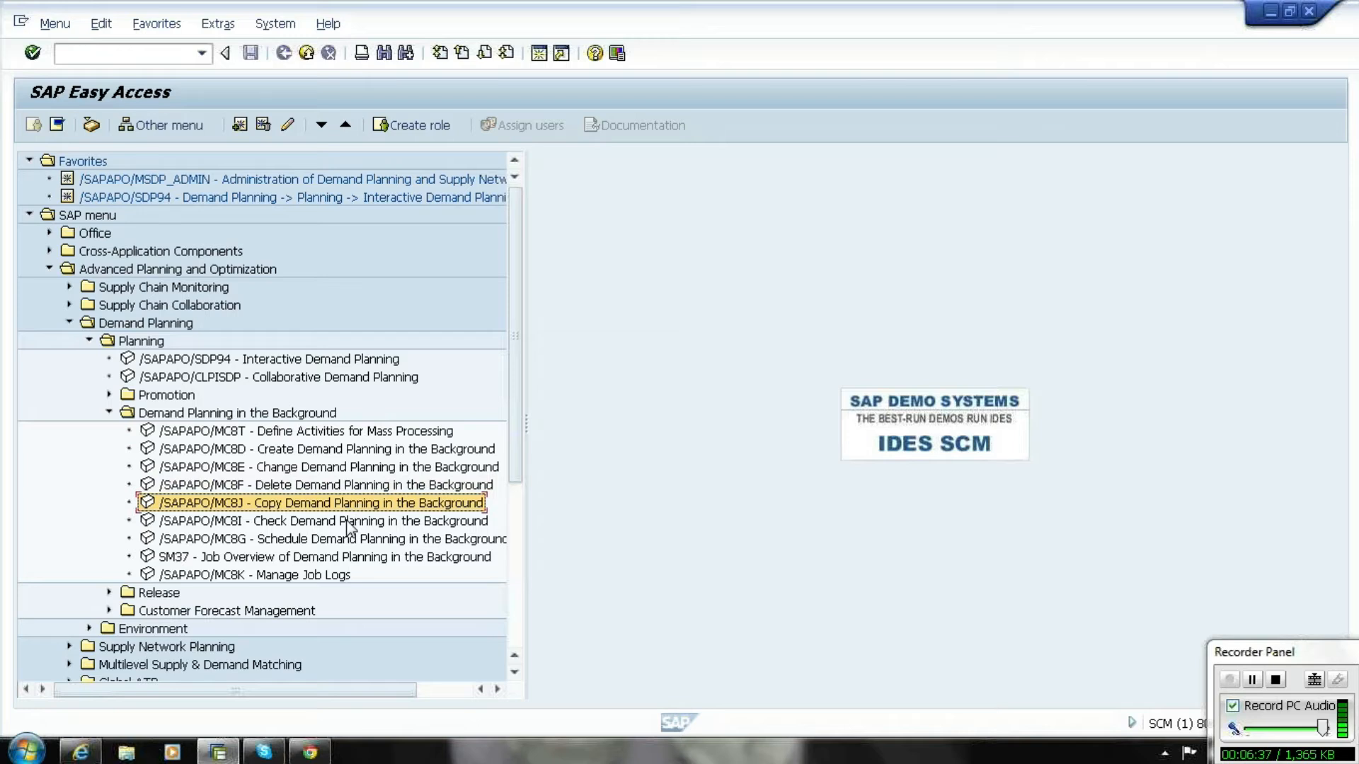
pyautogui.click(349, 523)
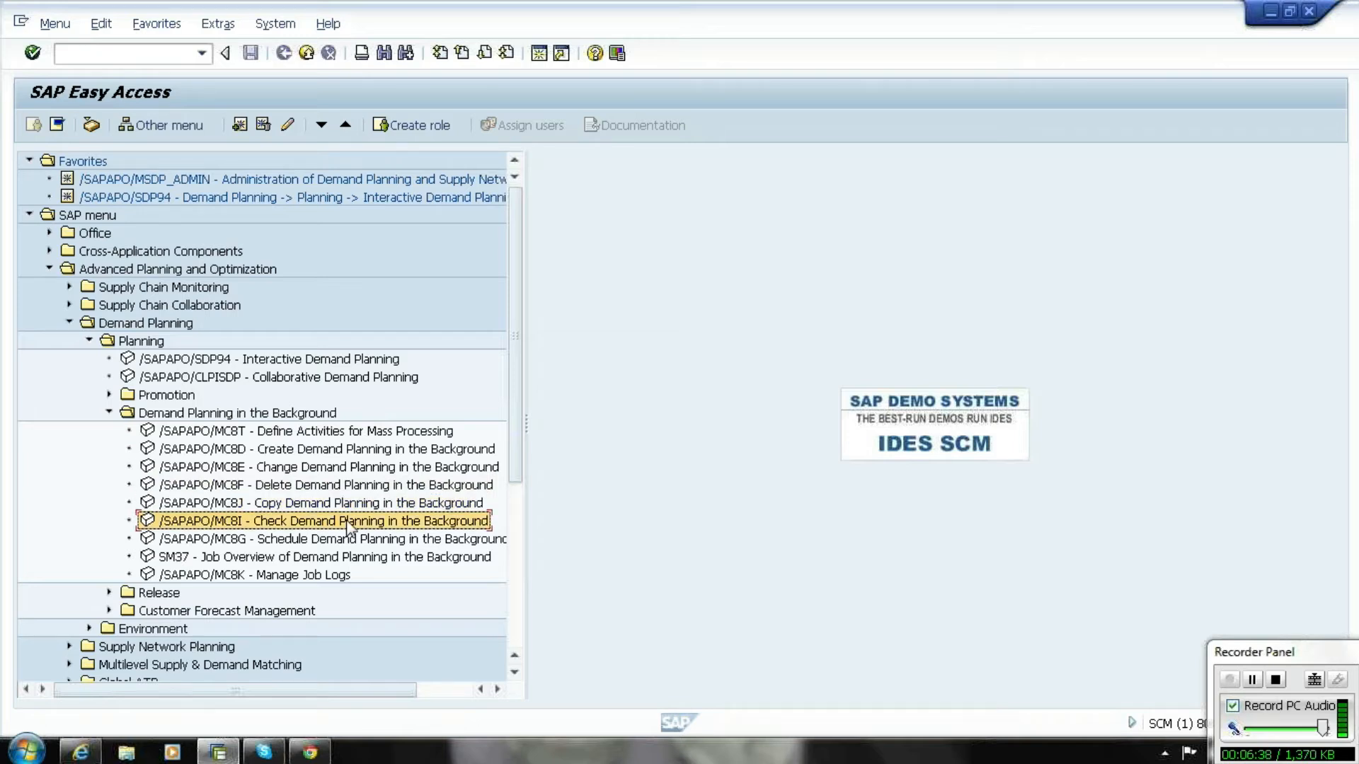
pyautogui.click(315, 541)
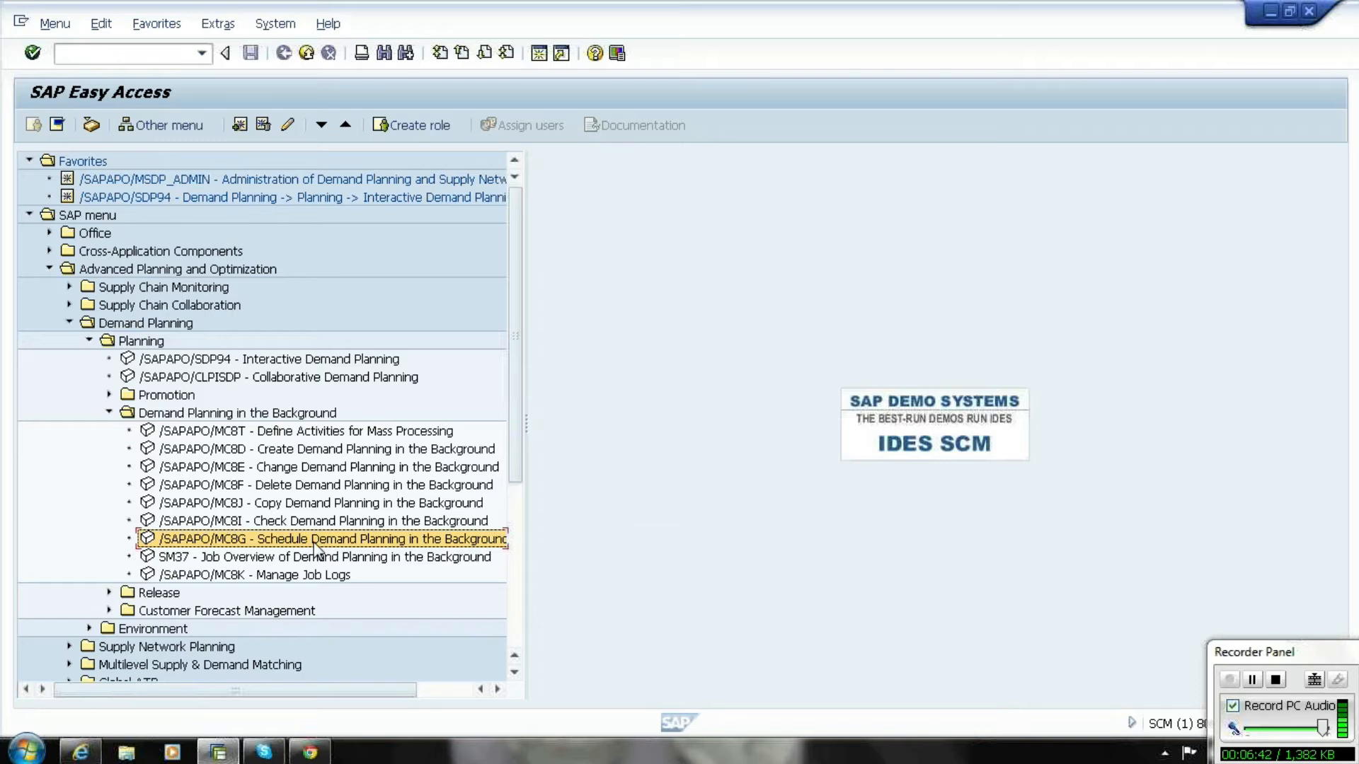
pyautogui.click(305, 559)
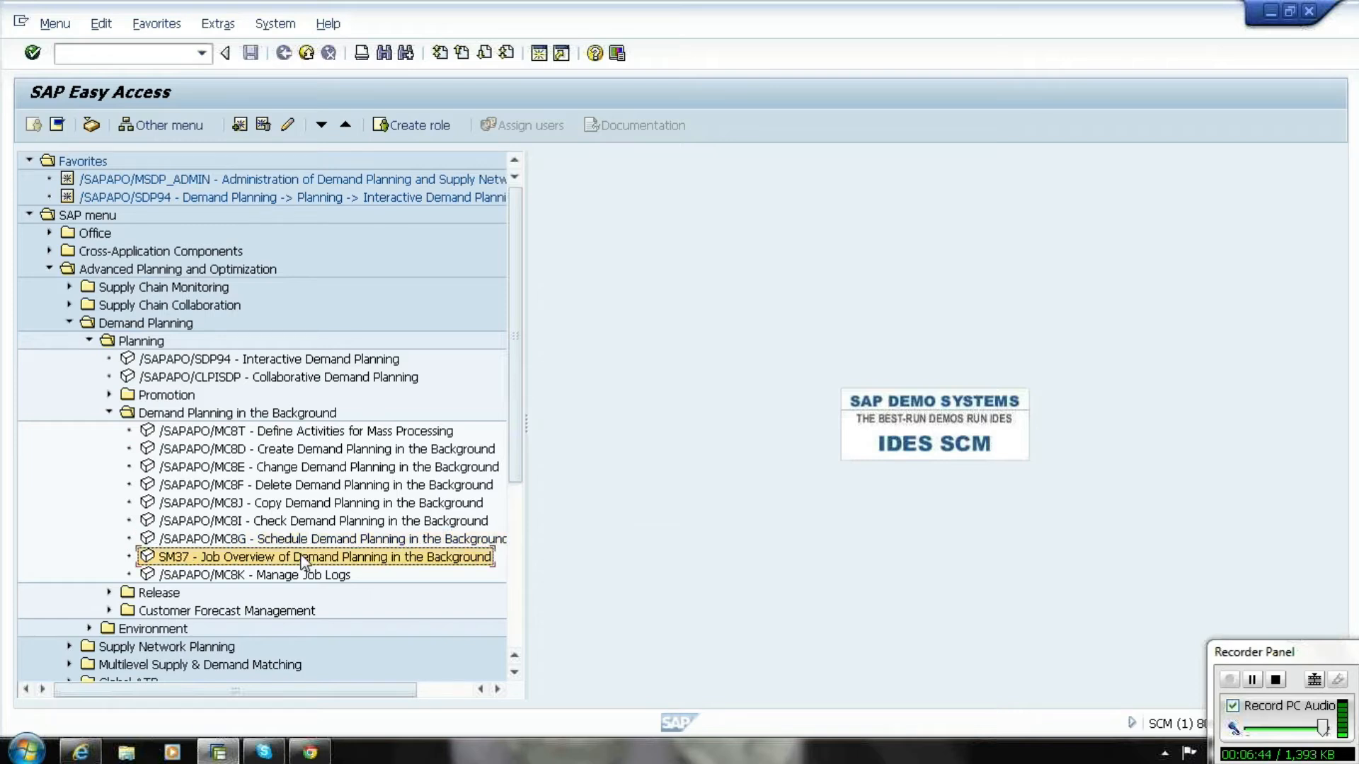
pyautogui.click(294, 579)
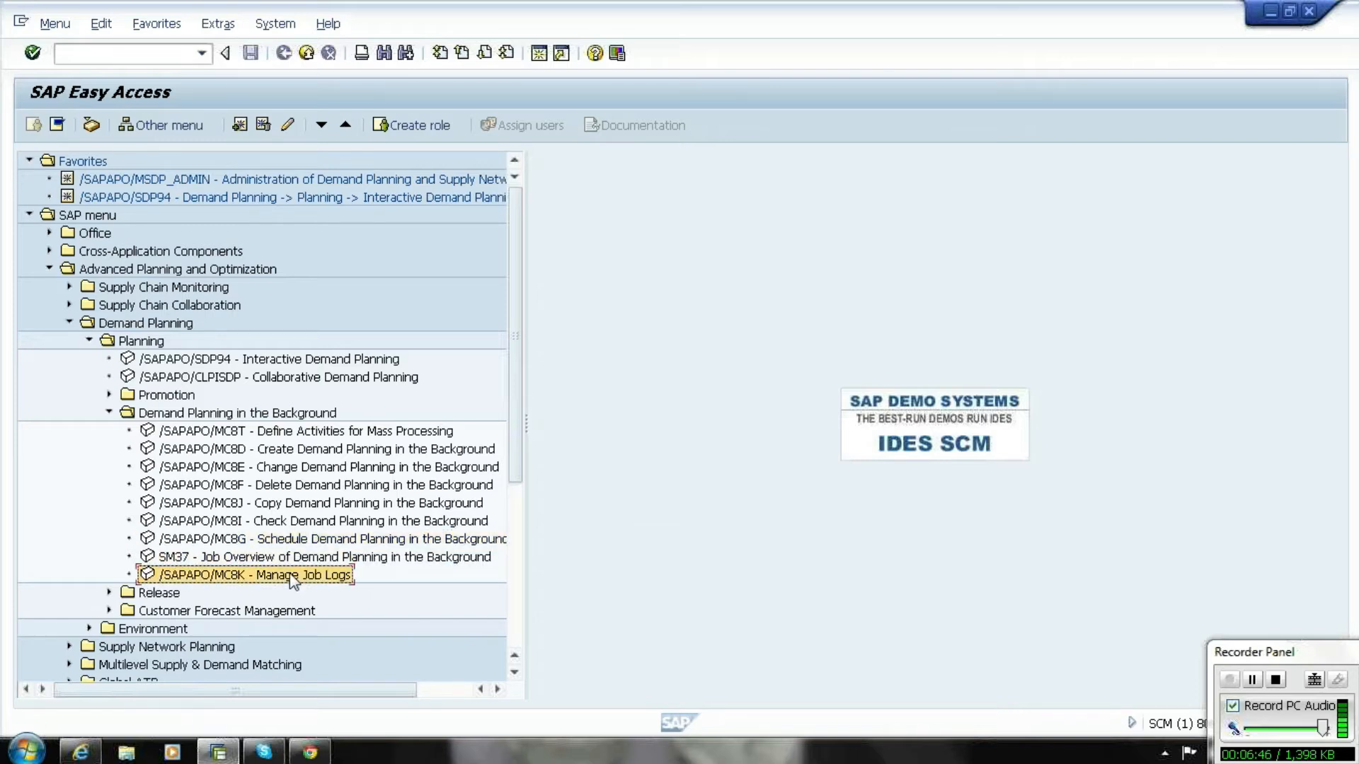
# - Open Define Activities for Mass Processing (/SAPAPO/MC8T) and create the activity ZAPO1_ALER with the description "ZAPO1 ALERTS"
pyautogui.click(345, 433)
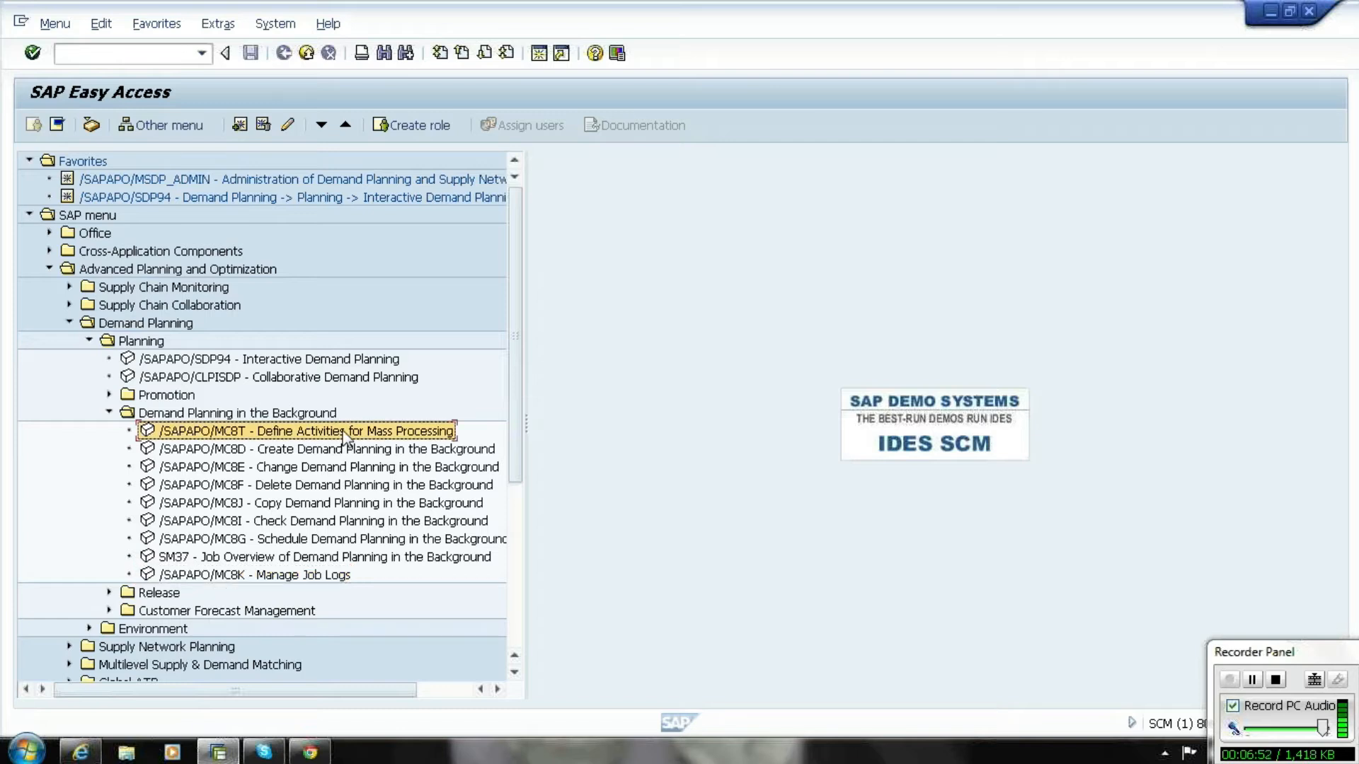
pyautogui.doubleClick(345, 433)
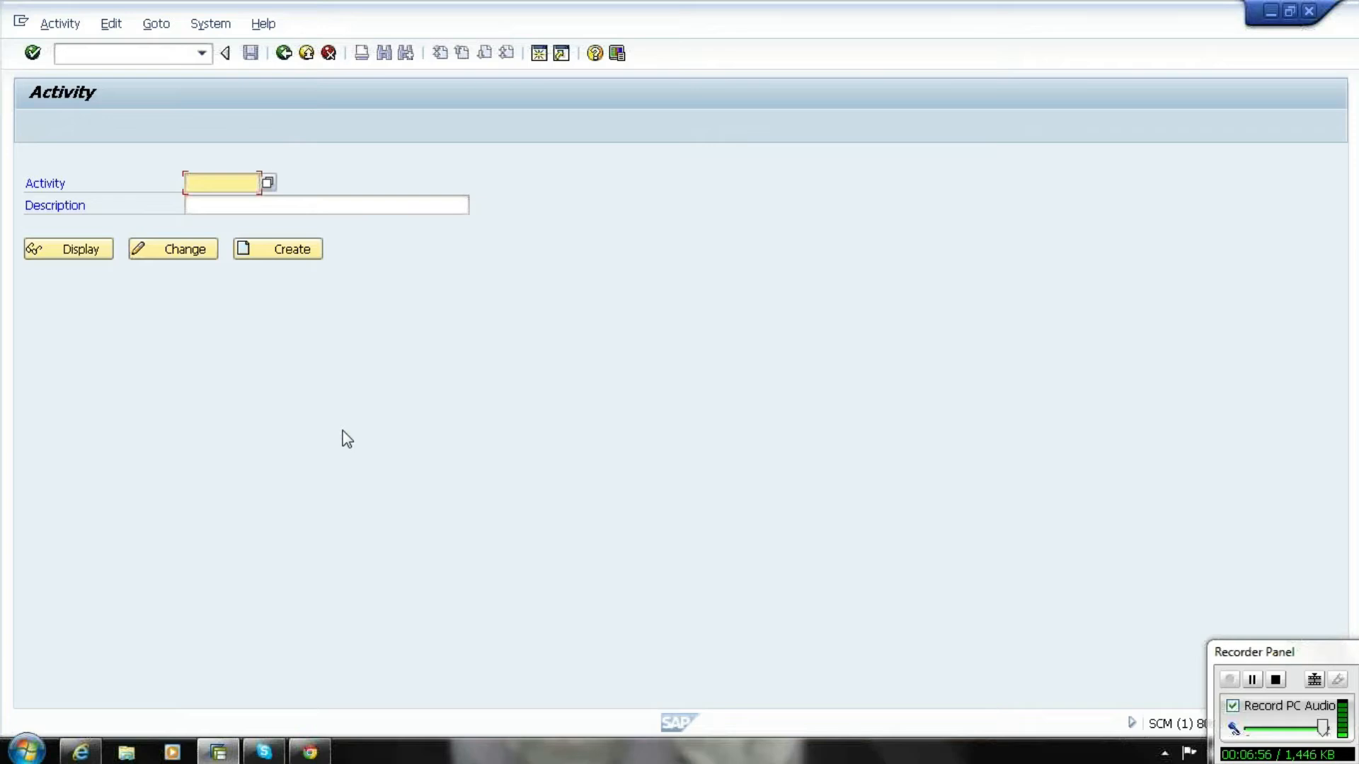
pyautogui.press('capslock')
pyautogui.write('ZAP0')
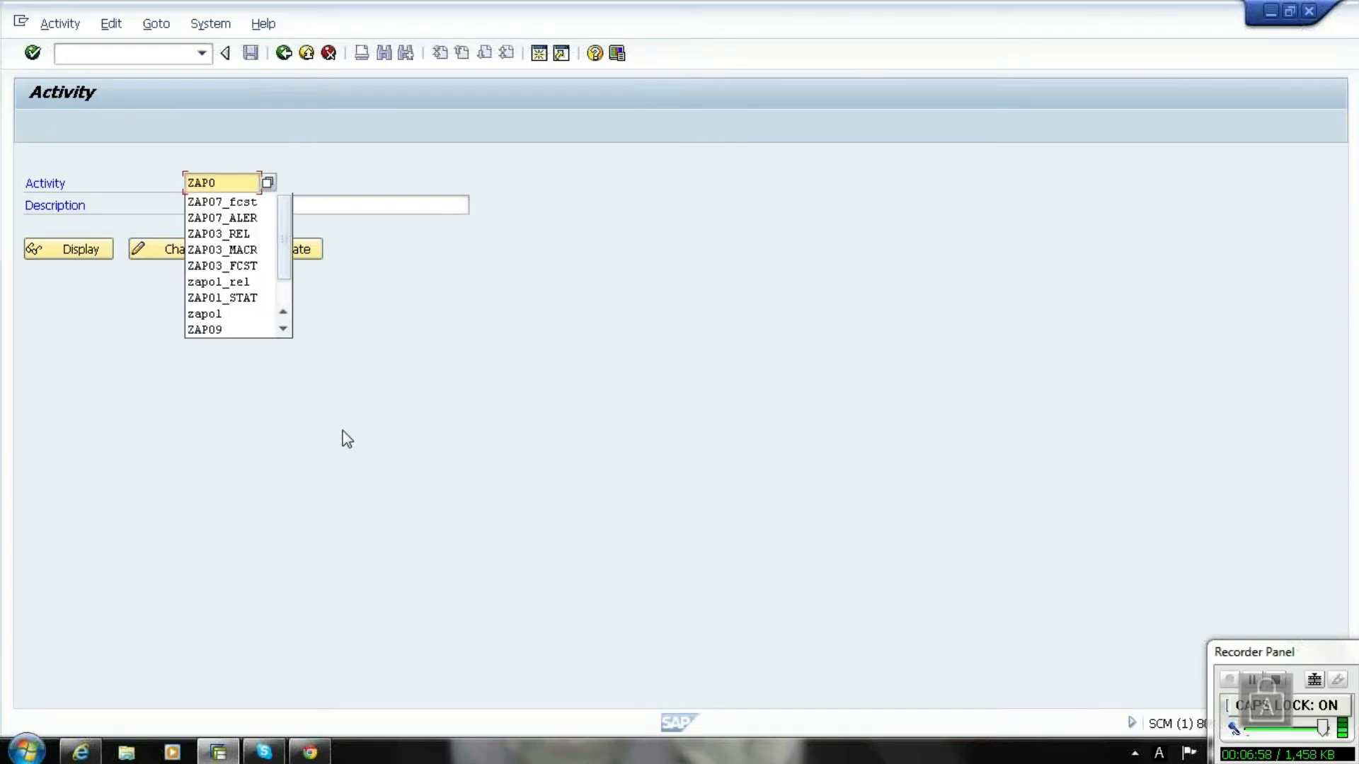
pyautogui.write('1')
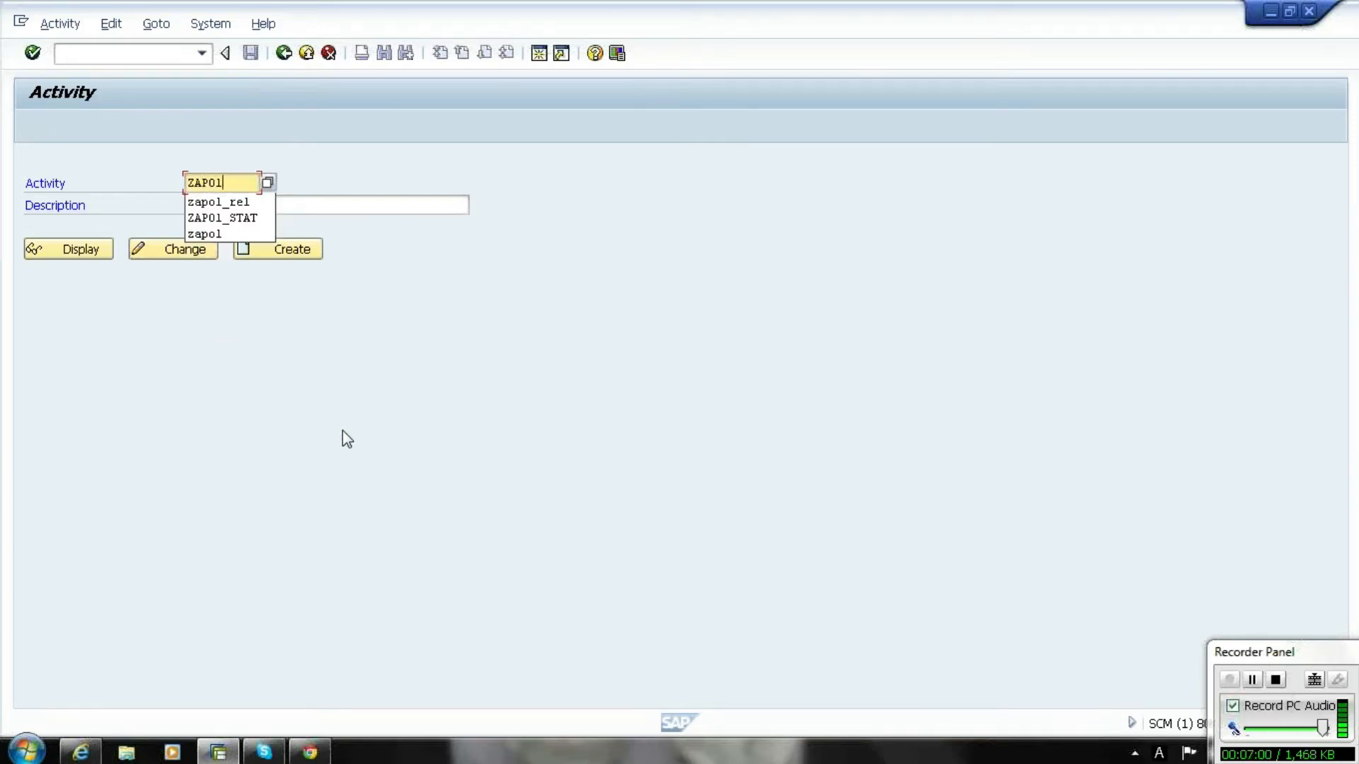
pyautogui.write('_')
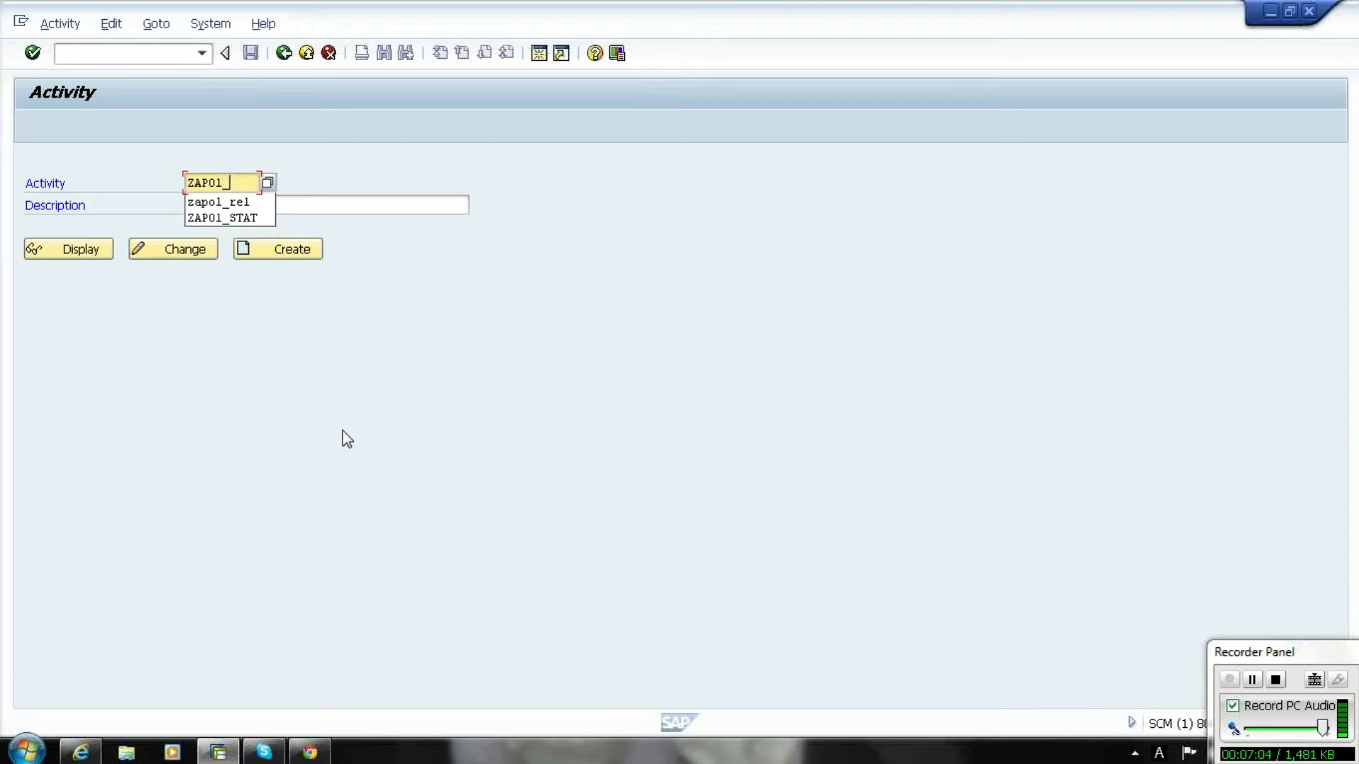
pyautogui.write('A')
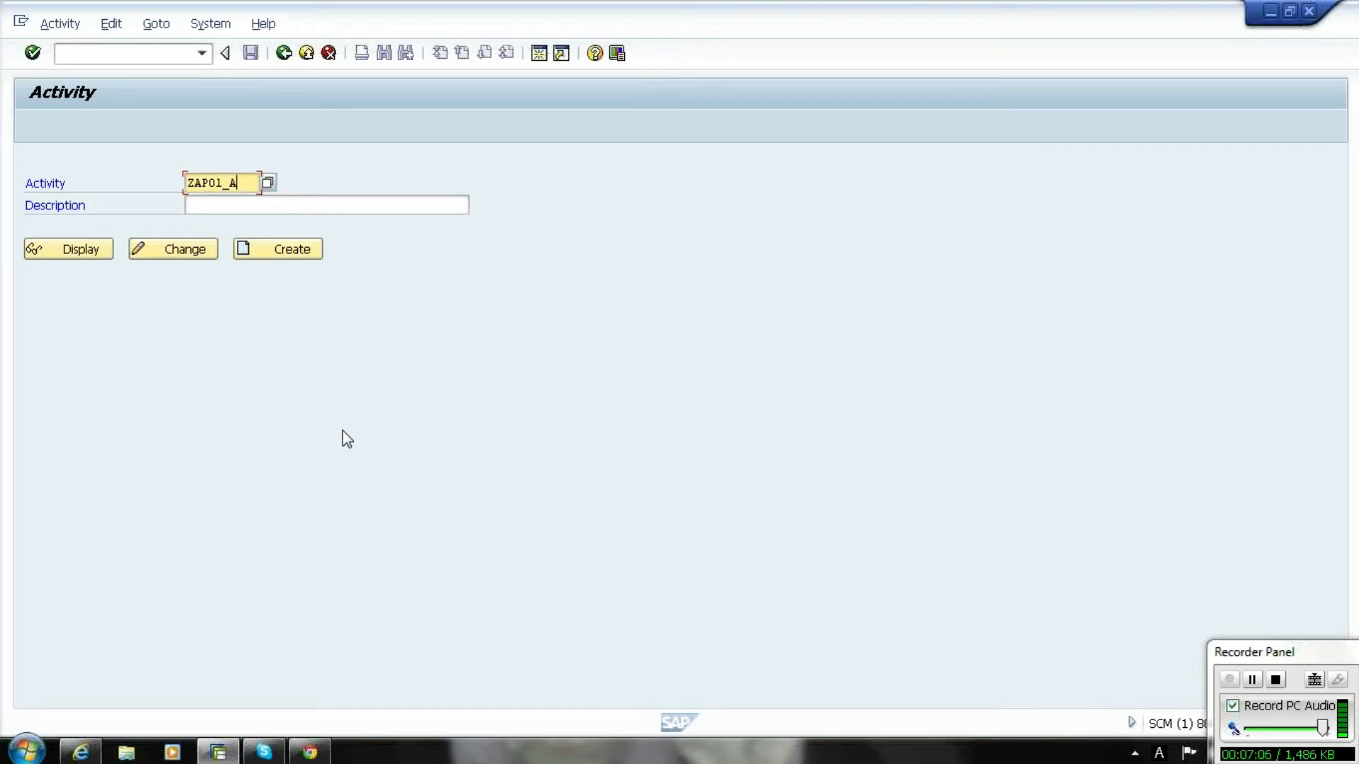
pyautogui.write('LER')
pyautogui.press('Tab')
pyautogui.write('ZA')
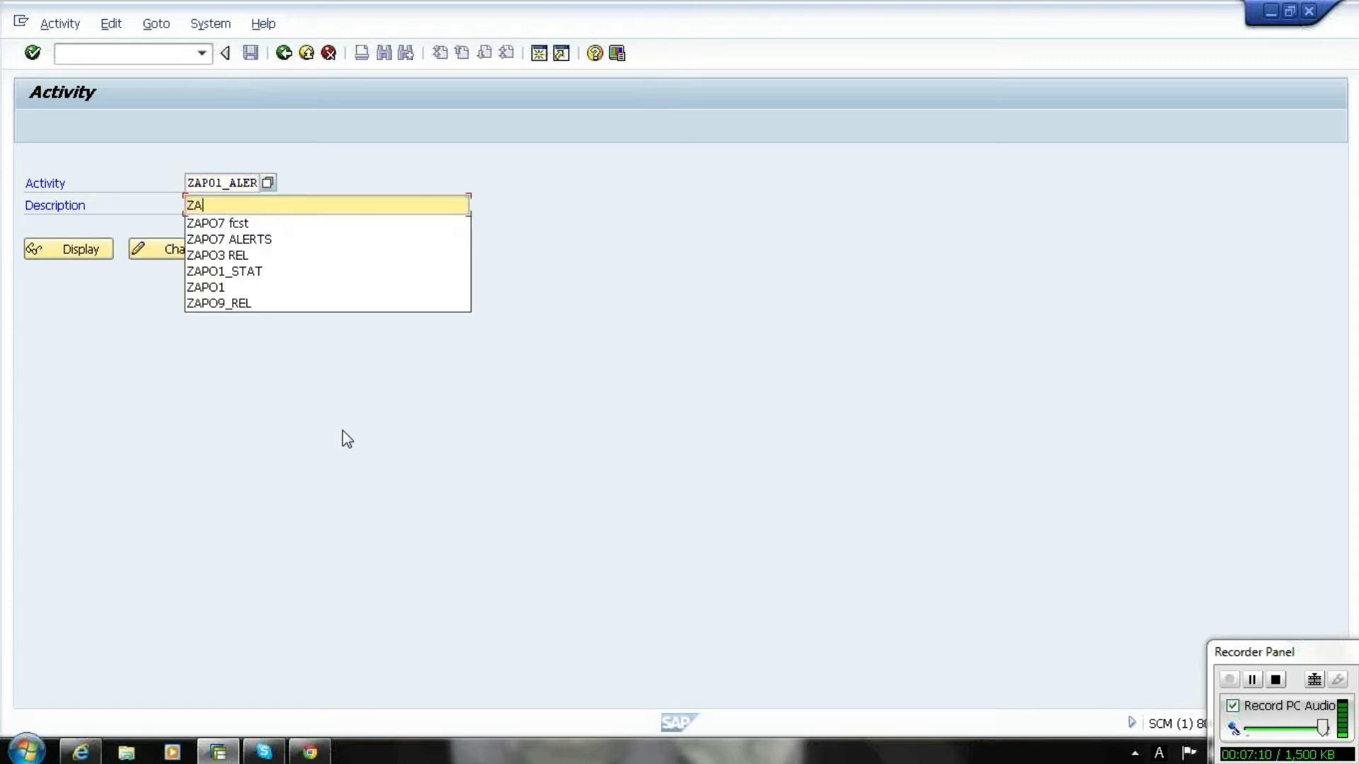
pyautogui.write('PO1 ALERTS')
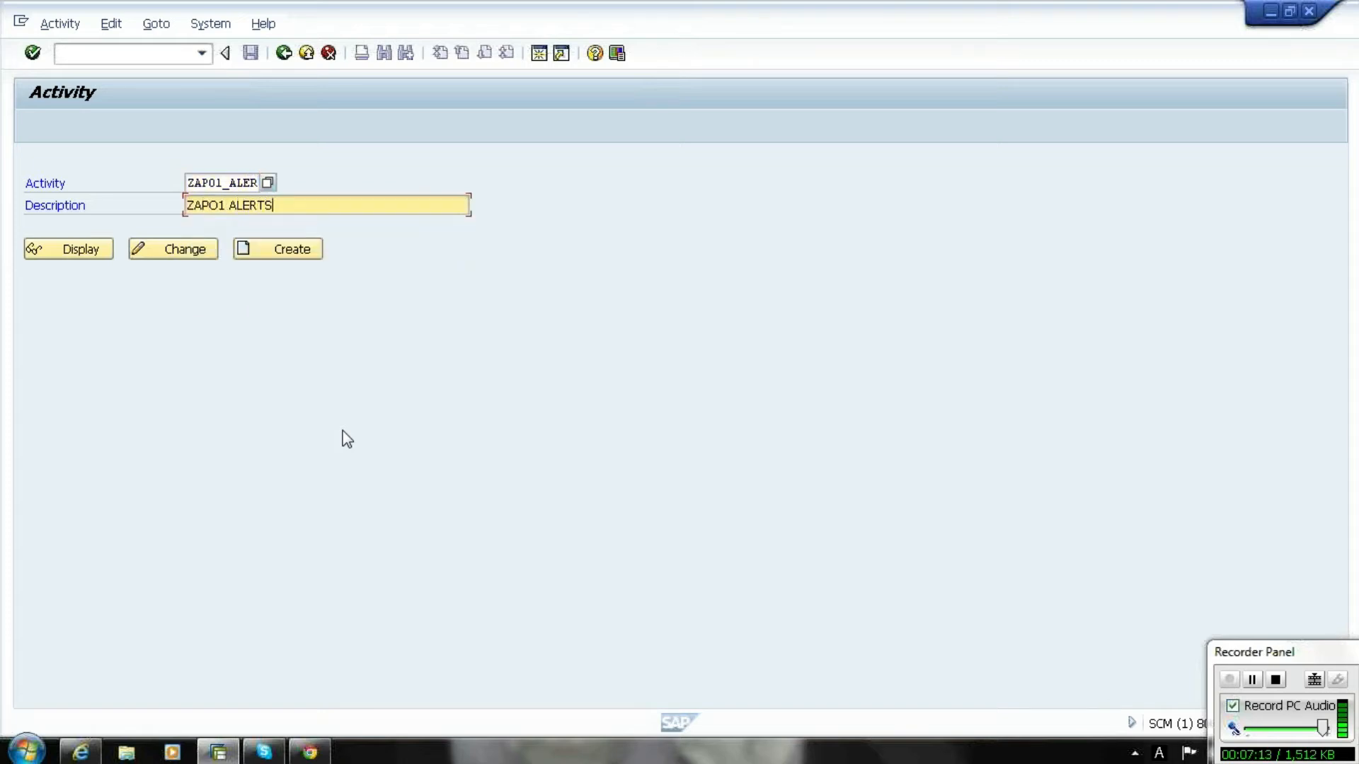
pyautogui.click(283, 251)
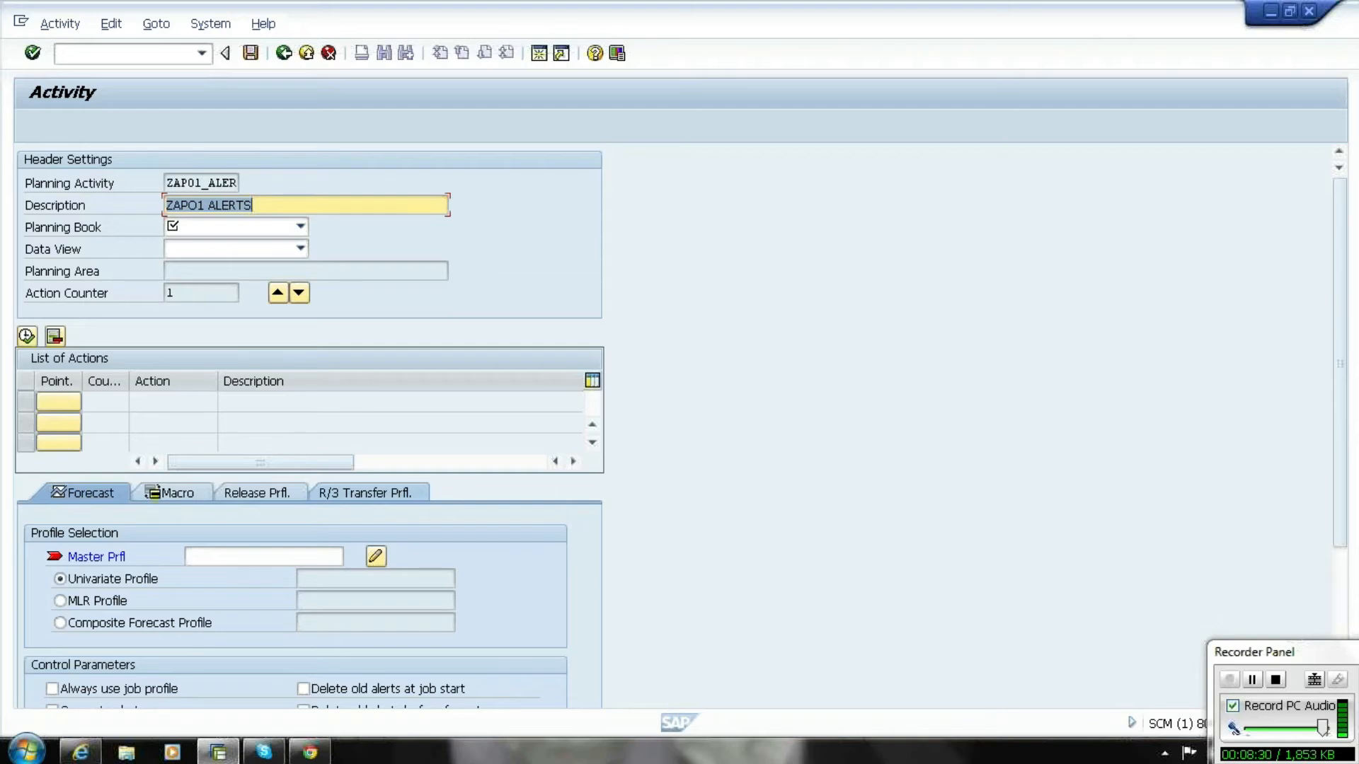
# - Assign planning book ZAPO1 and data view ZAPO1_MONTHS to the new activity
pyautogui.click(248, 228)
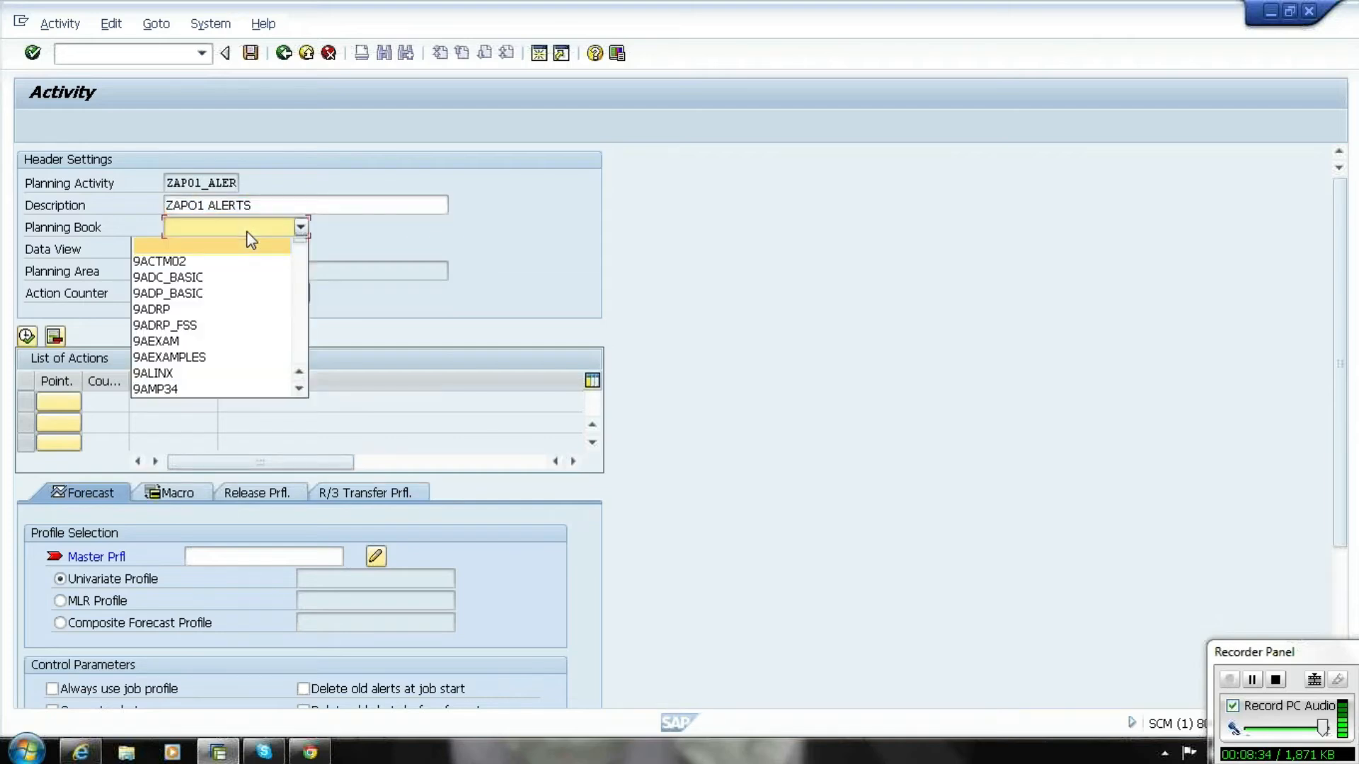
pyautogui.press('z')
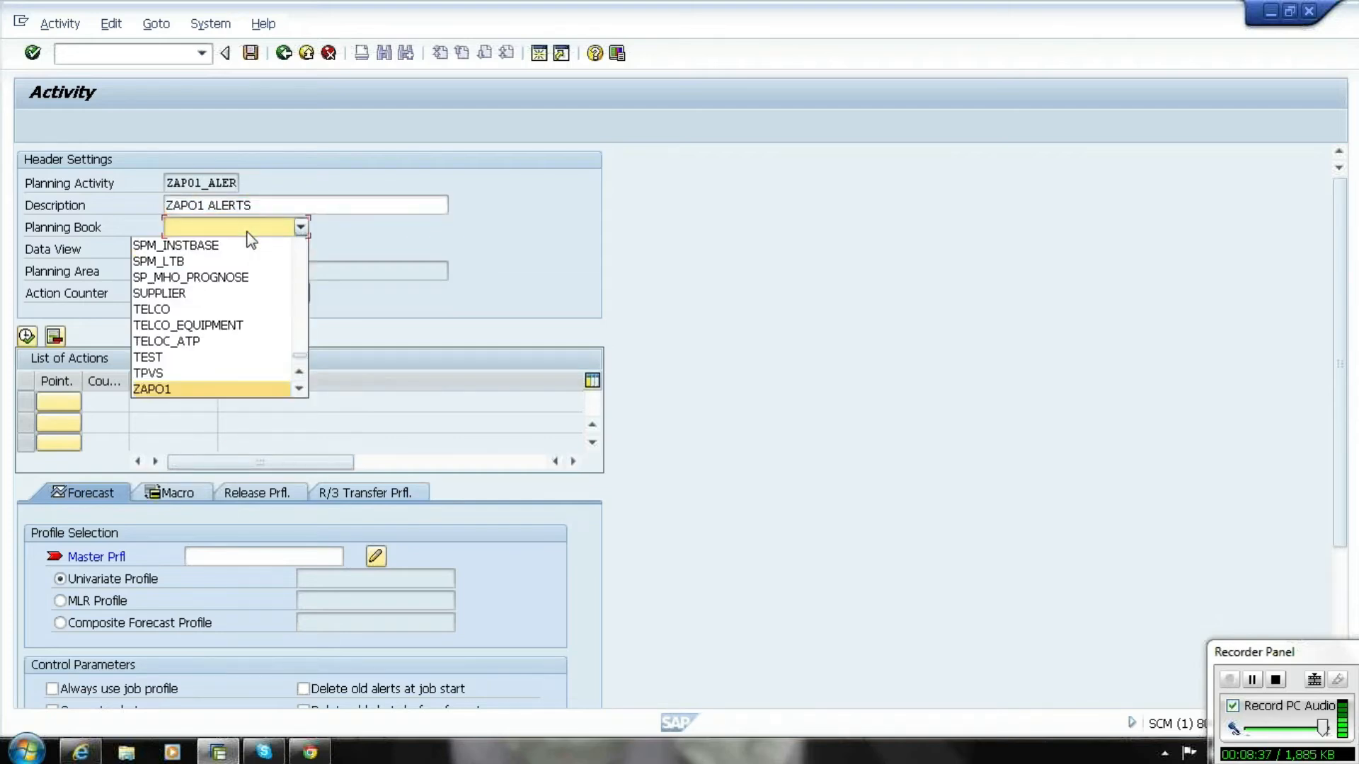
pyautogui.click(205, 390)
pyautogui.click(286, 200)
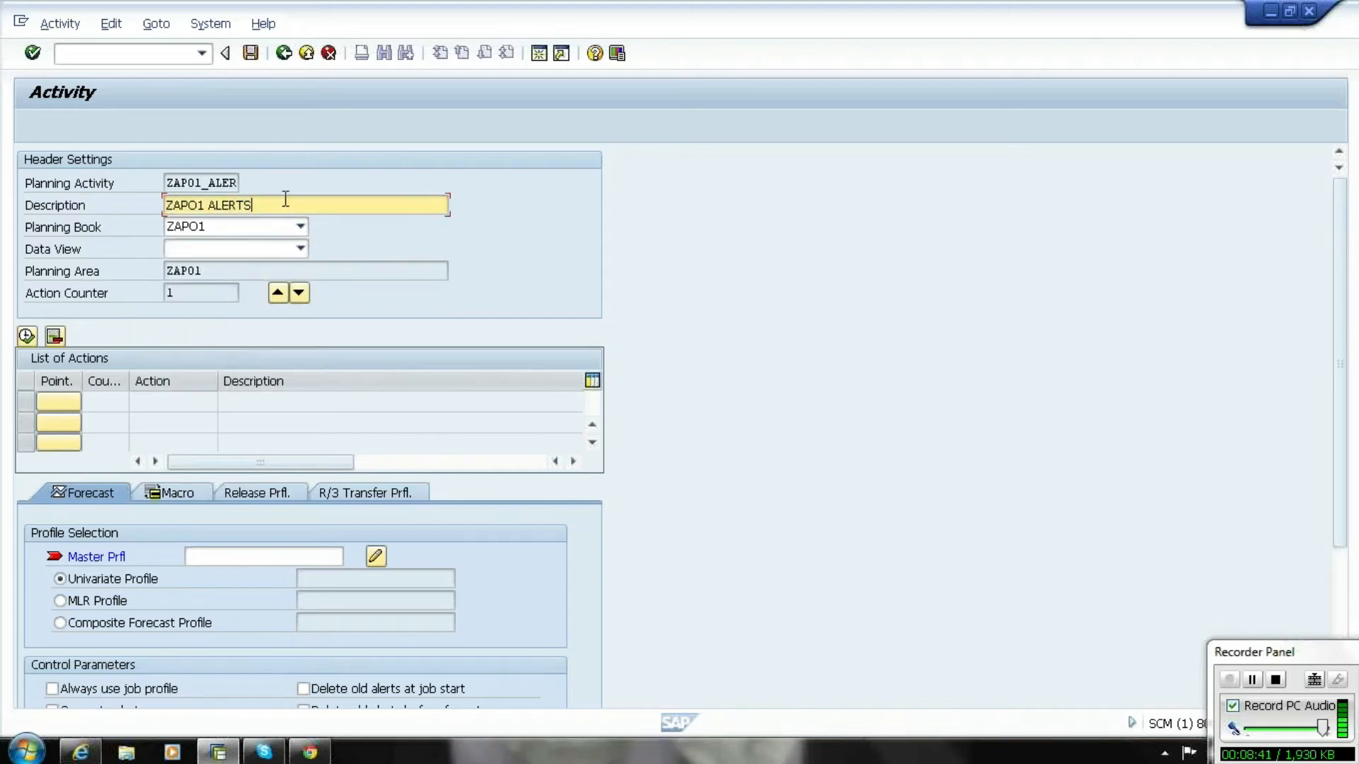
pyautogui.click(238, 251)
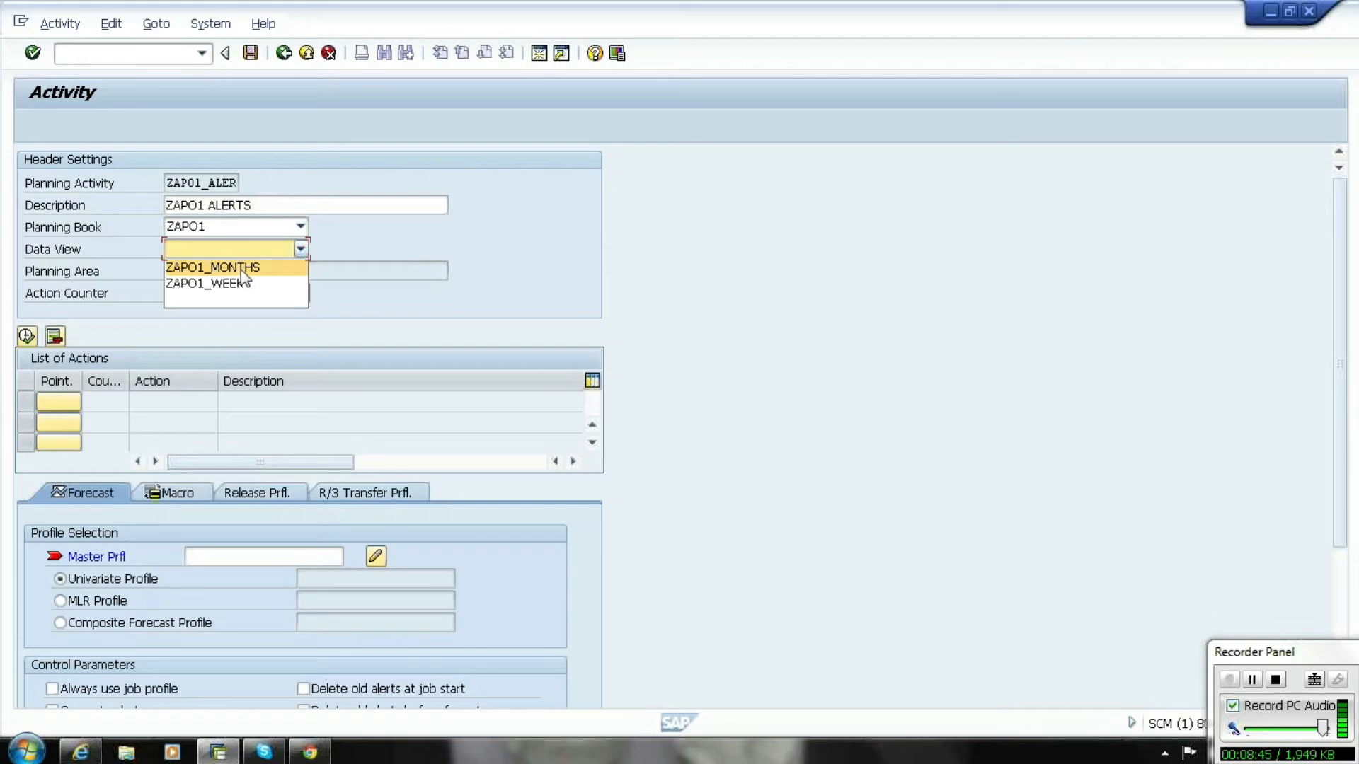
pyautogui.click(240, 268)
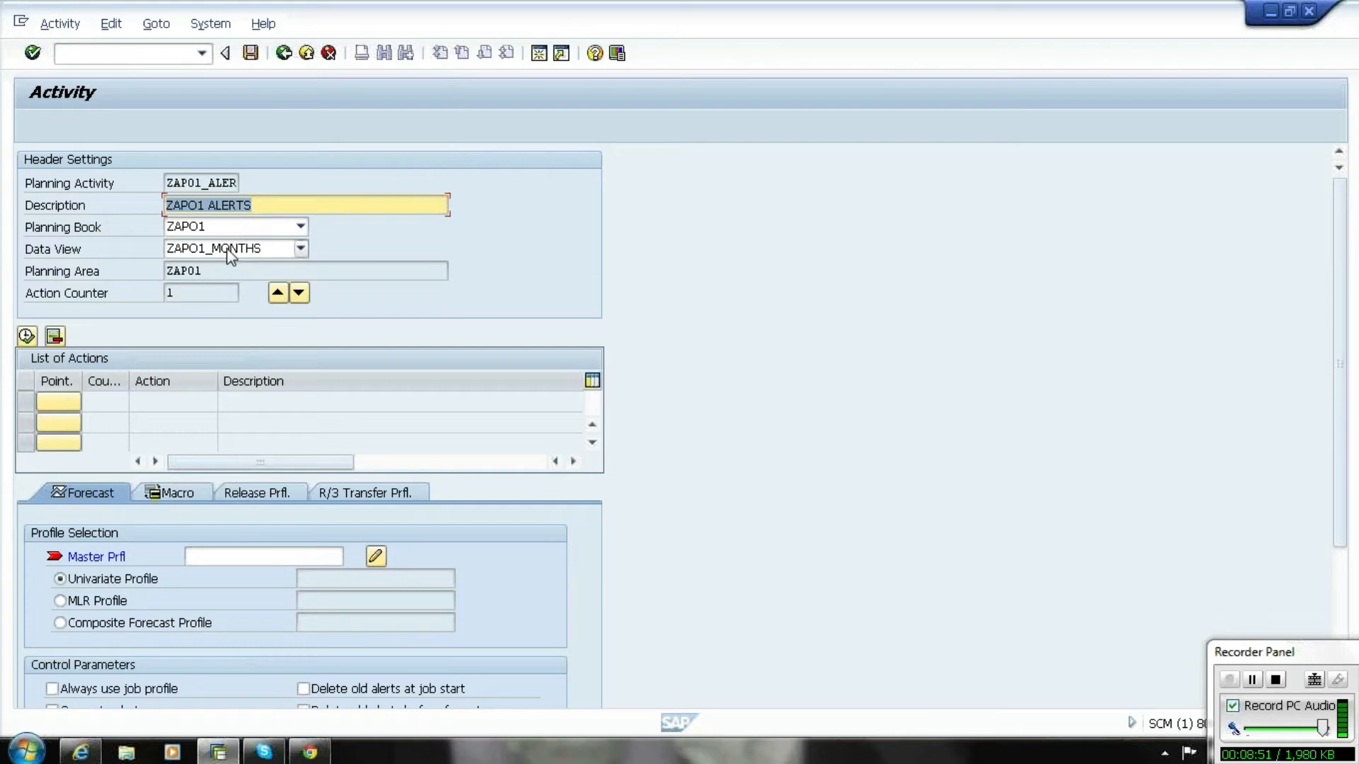
# - Add the macro "Negative Forecast ZAPO1" to the list of actions and advance the action counter to 2
pyautogui.click(189, 495)
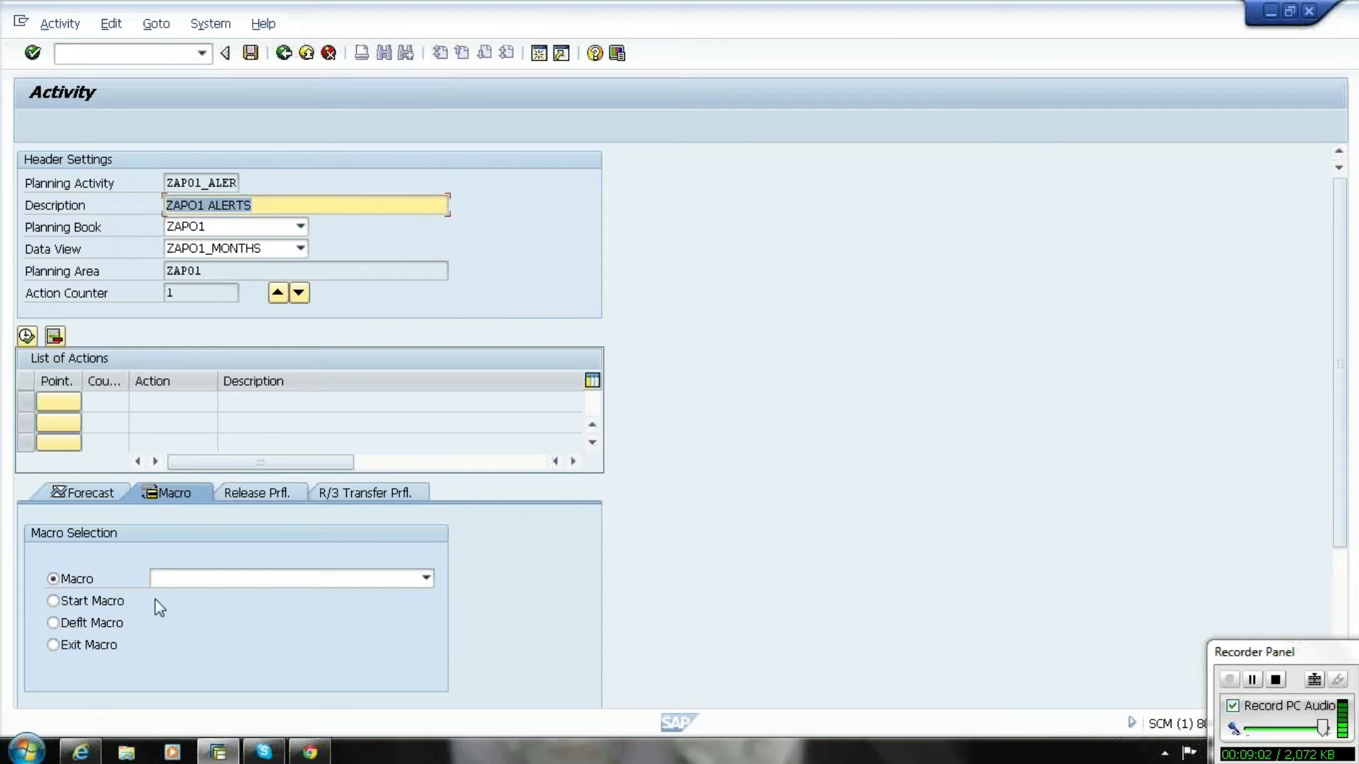
pyautogui.click(190, 575)
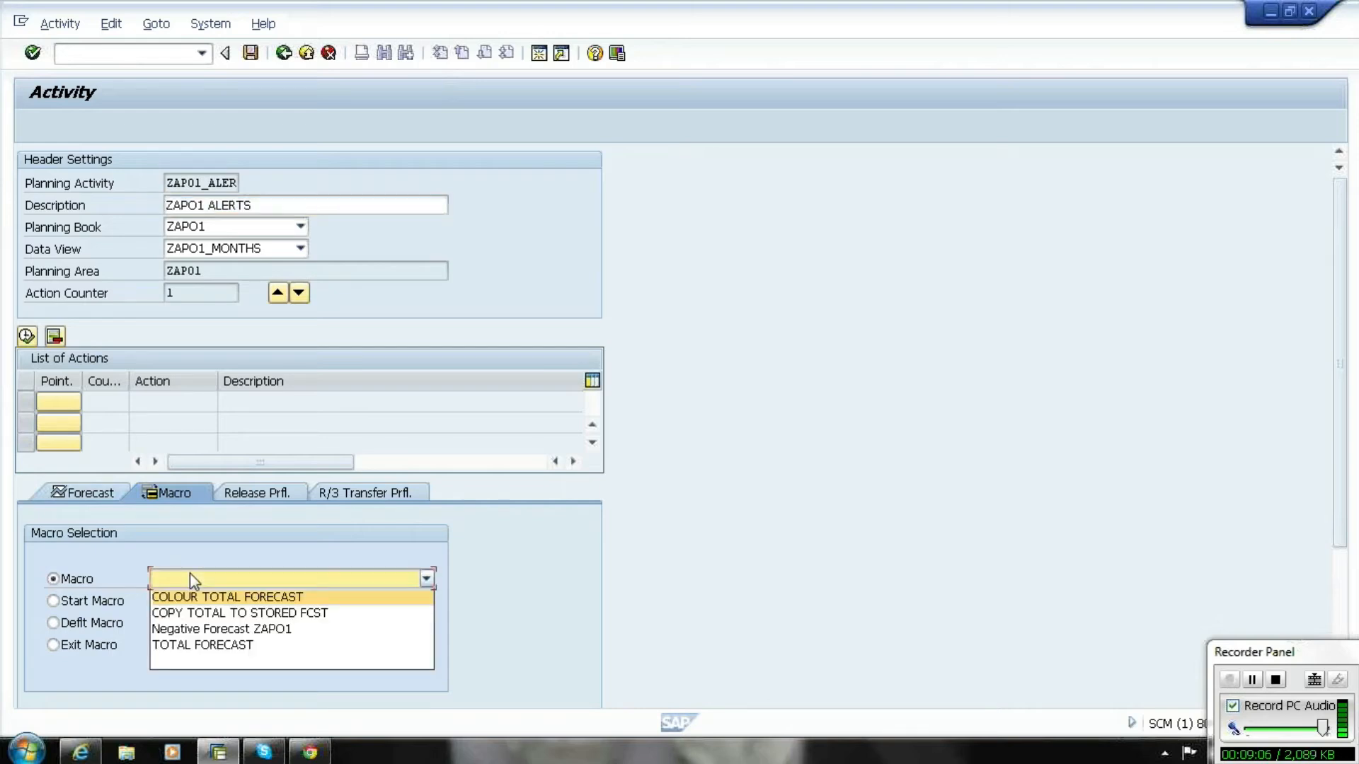
pyautogui.click(240, 631)
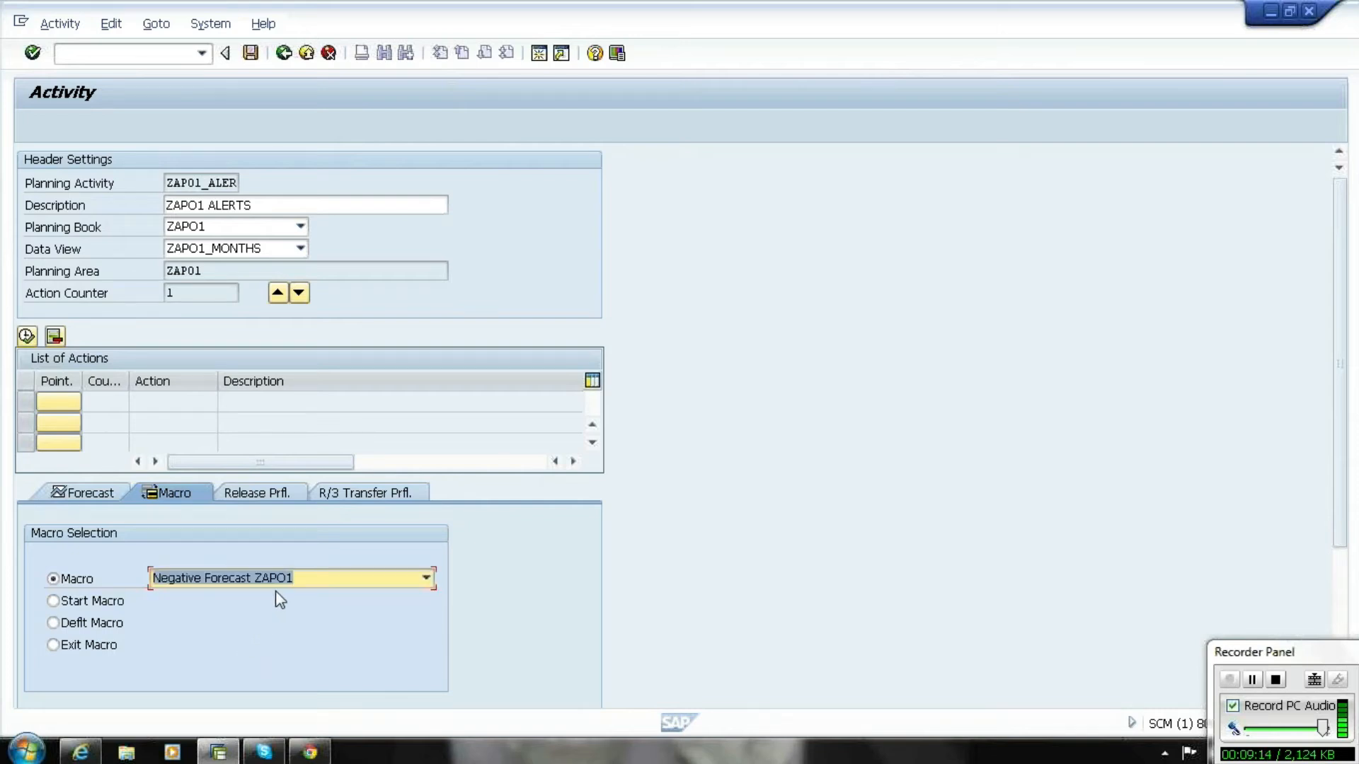
pyautogui.click(26, 337)
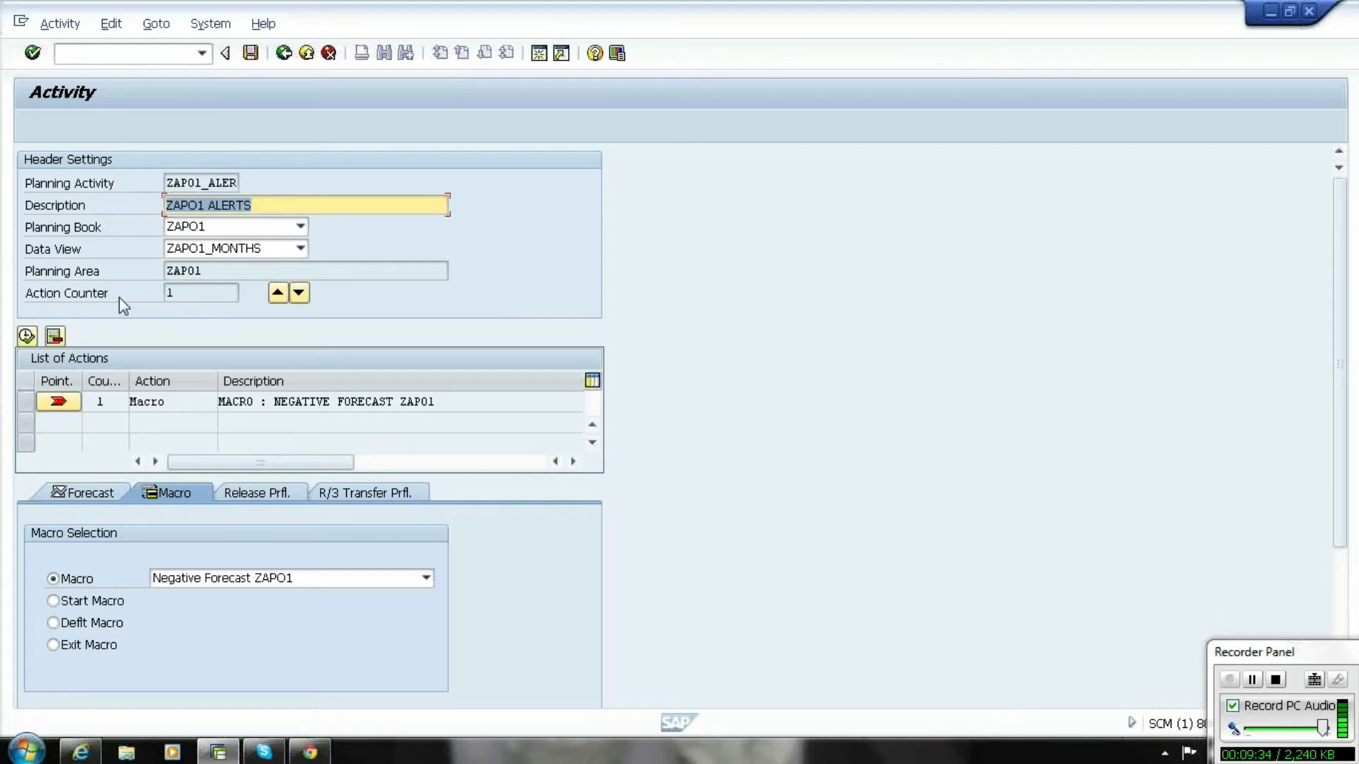
pyautogui.click(300, 293)
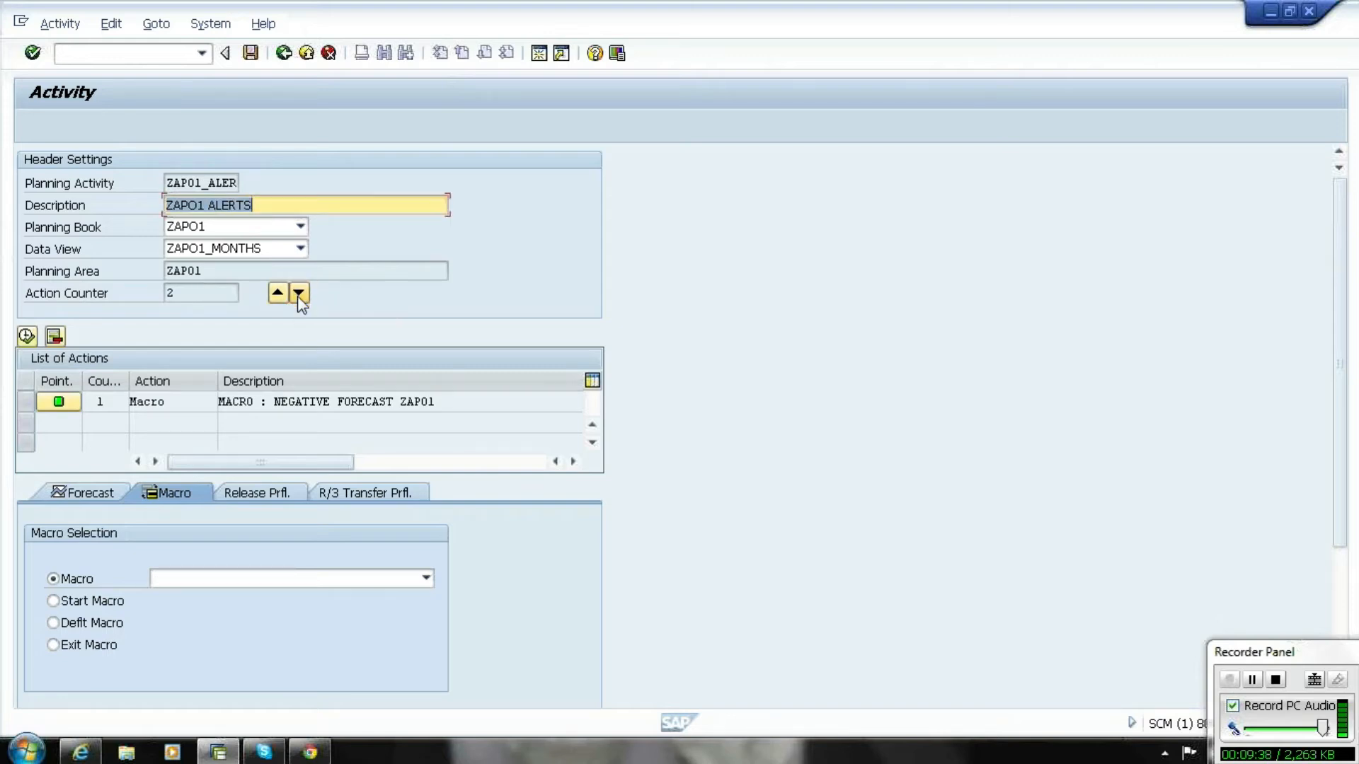
# - Add the macro TOTAL FORECAST as the second entry in the list of actions and review both entries
pyautogui.click(256, 579)
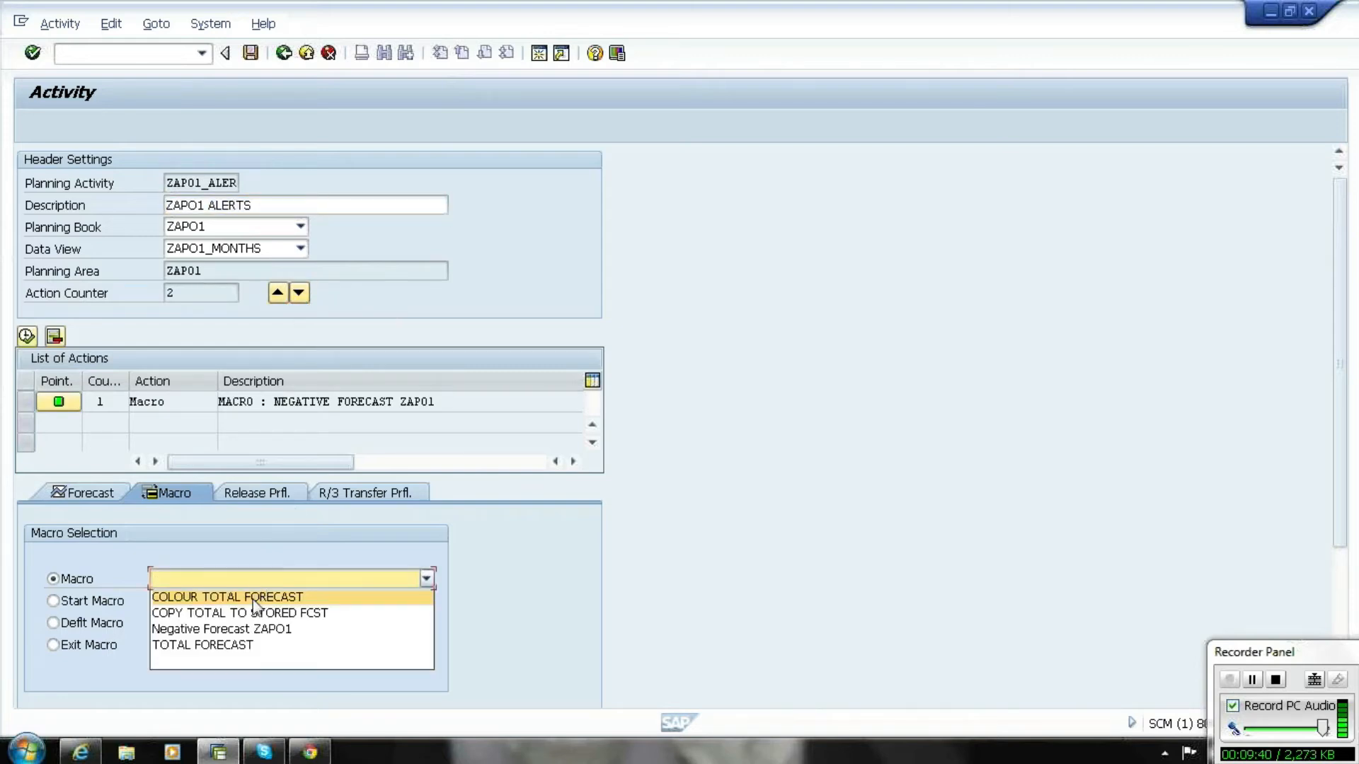
pyautogui.click(253, 644)
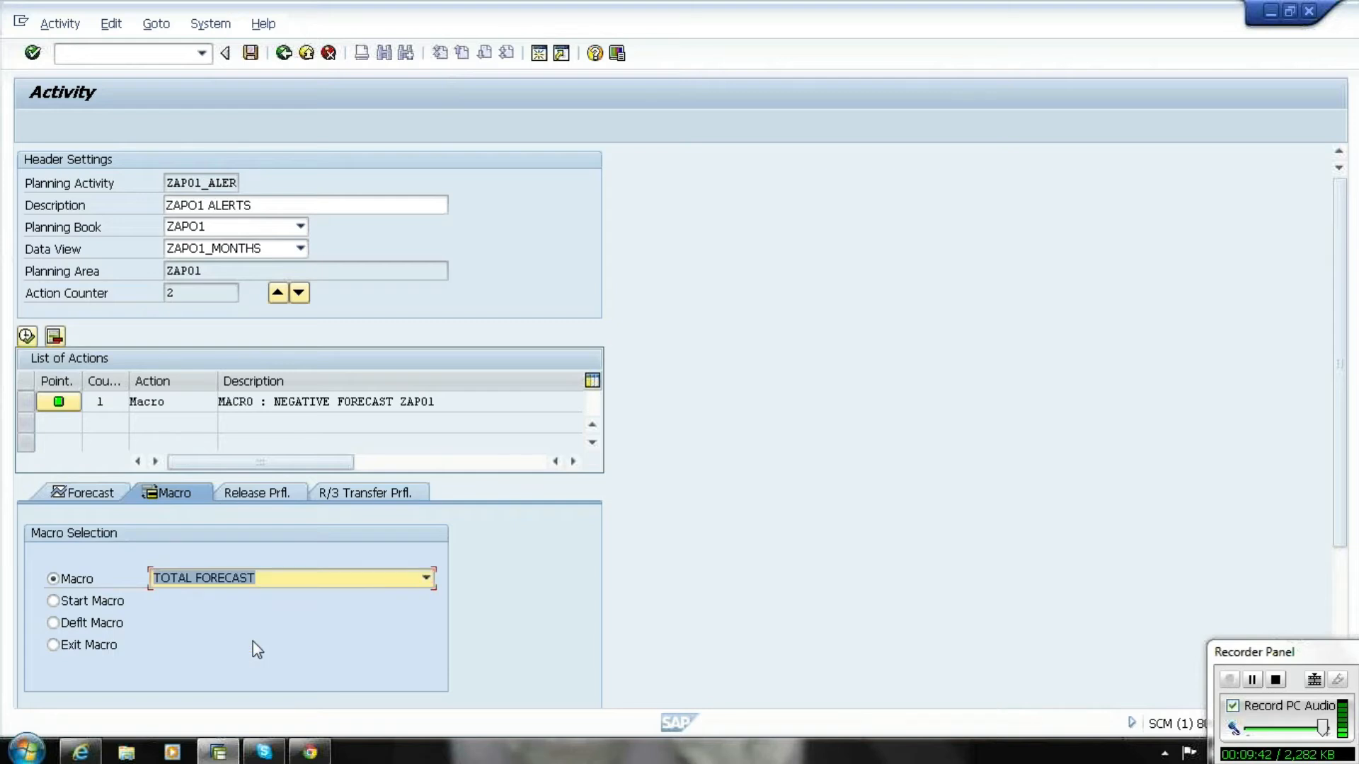
pyautogui.click(27, 336)
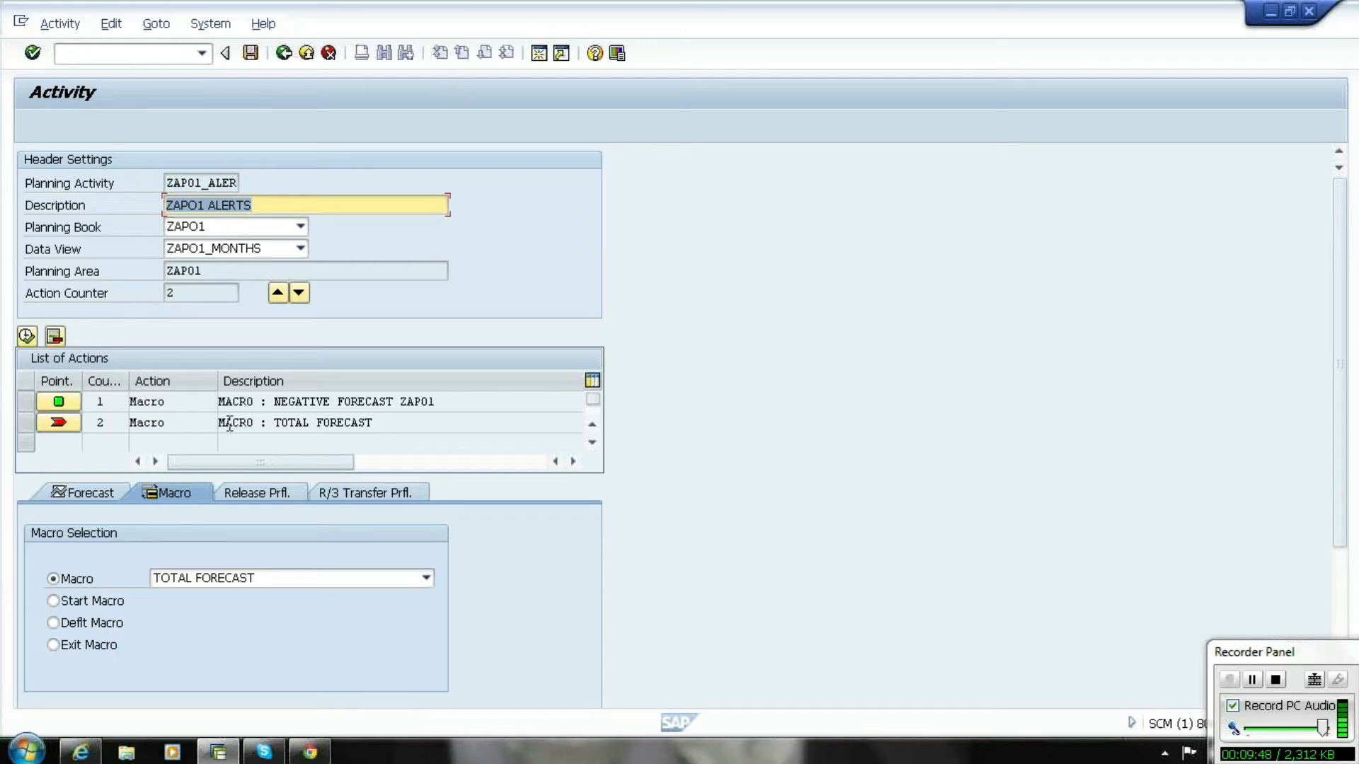
pyautogui.moveTo(221, 402); pyautogui.dragTo(408, 401)
pyautogui.click(408, 401)
pyautogui.moveTo(237, 416); pyautogui.dragTo(382, 430)
pyautogui.click(382, 432)
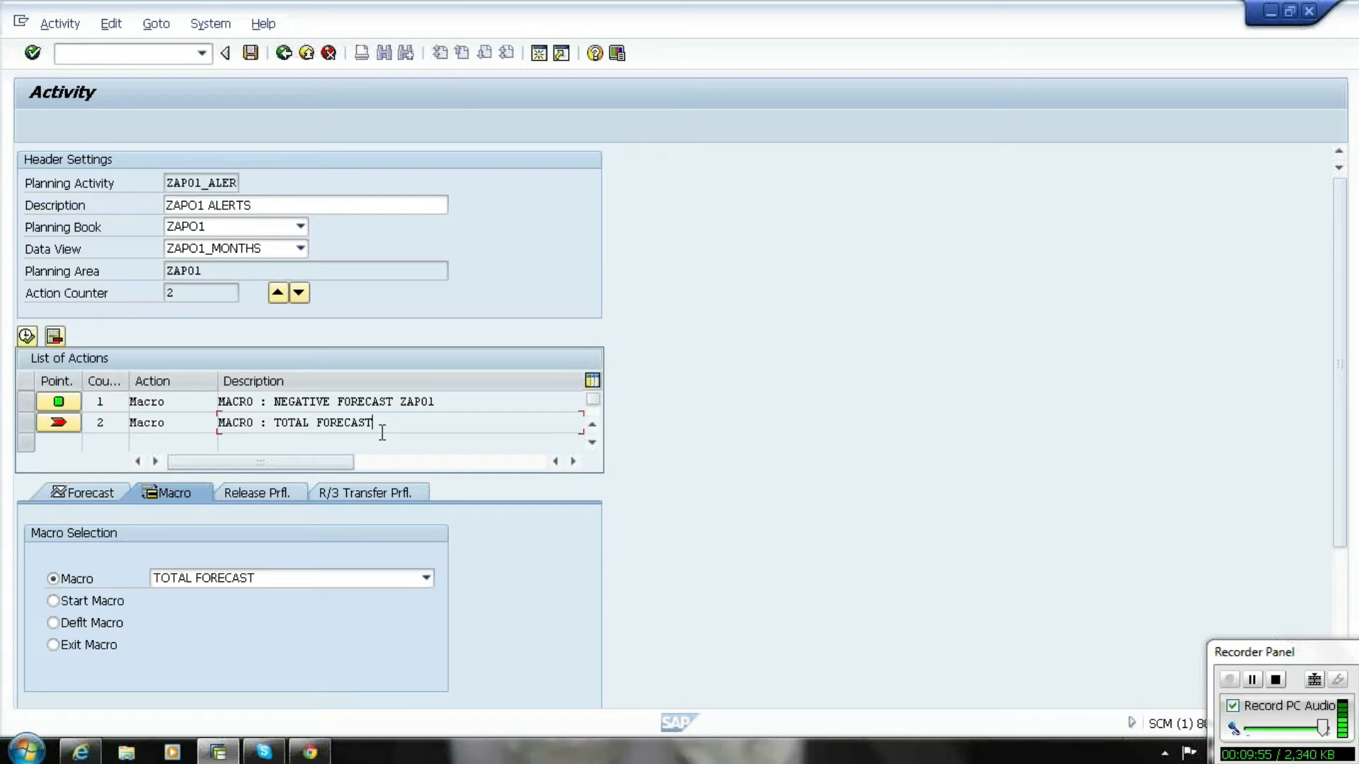
# - Move the action counter back to 1 and delete the Negative Forecast ZAPO1 macro from the list of actions
pyautogui.press('Return')
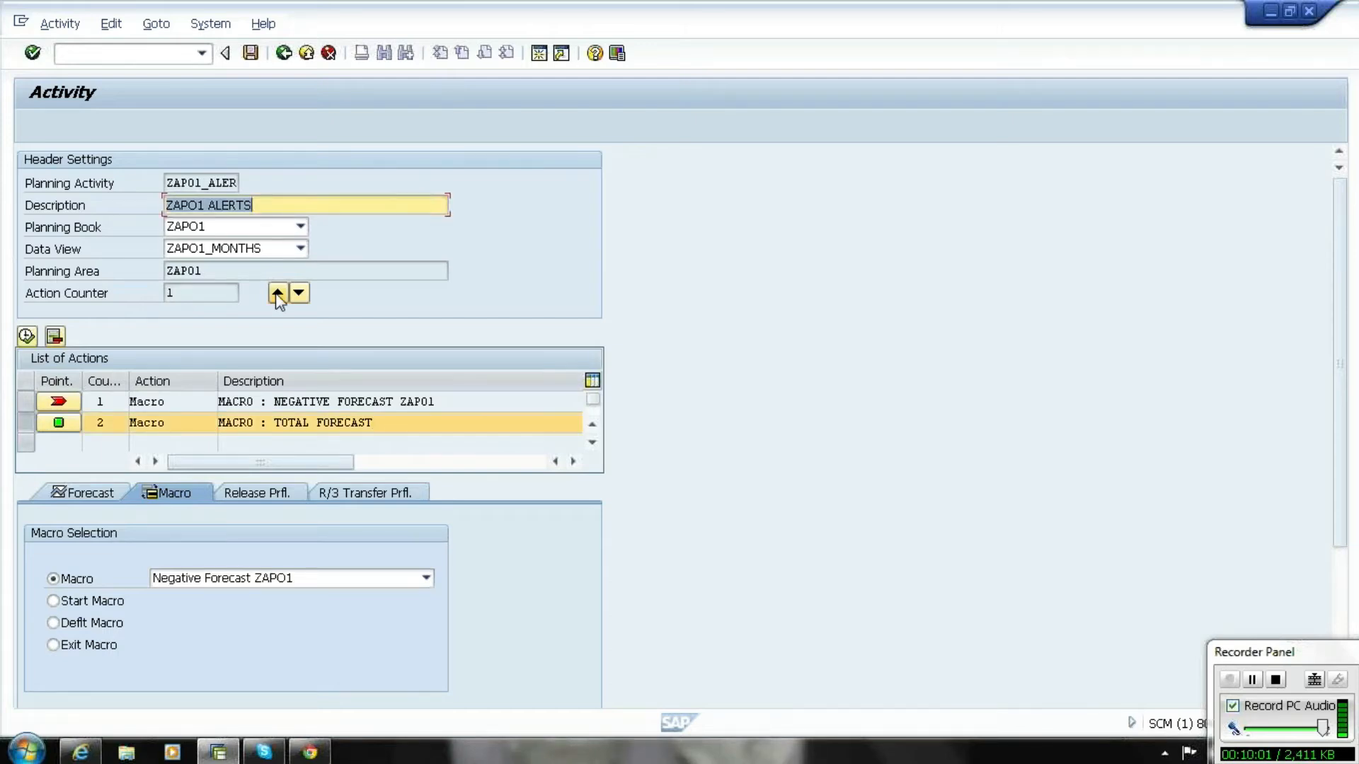
pyautogui.click(22, 401)
pyautogui.keyDown('ctrl'); pyautogui.click(26, 423); pyautogui.keyUp('ctrl')
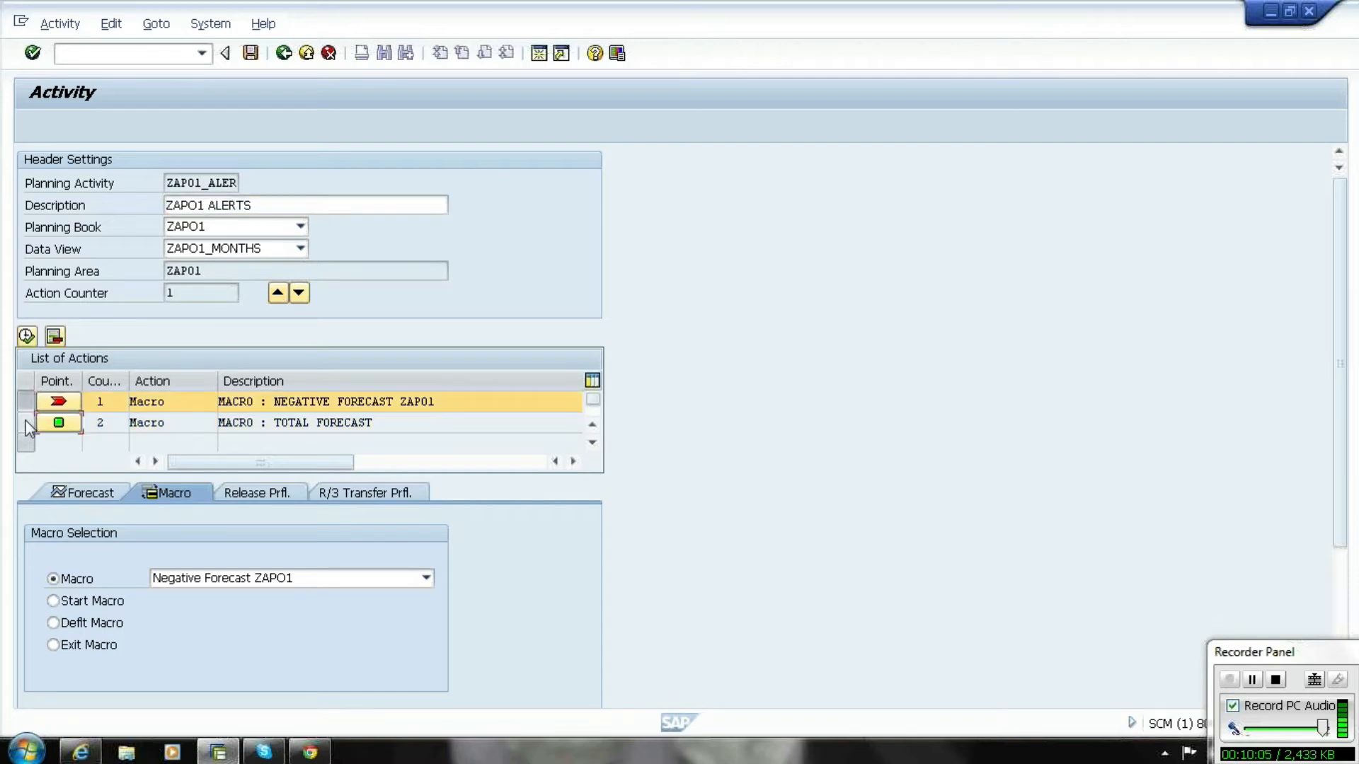
pyautogui.click(55, 338)
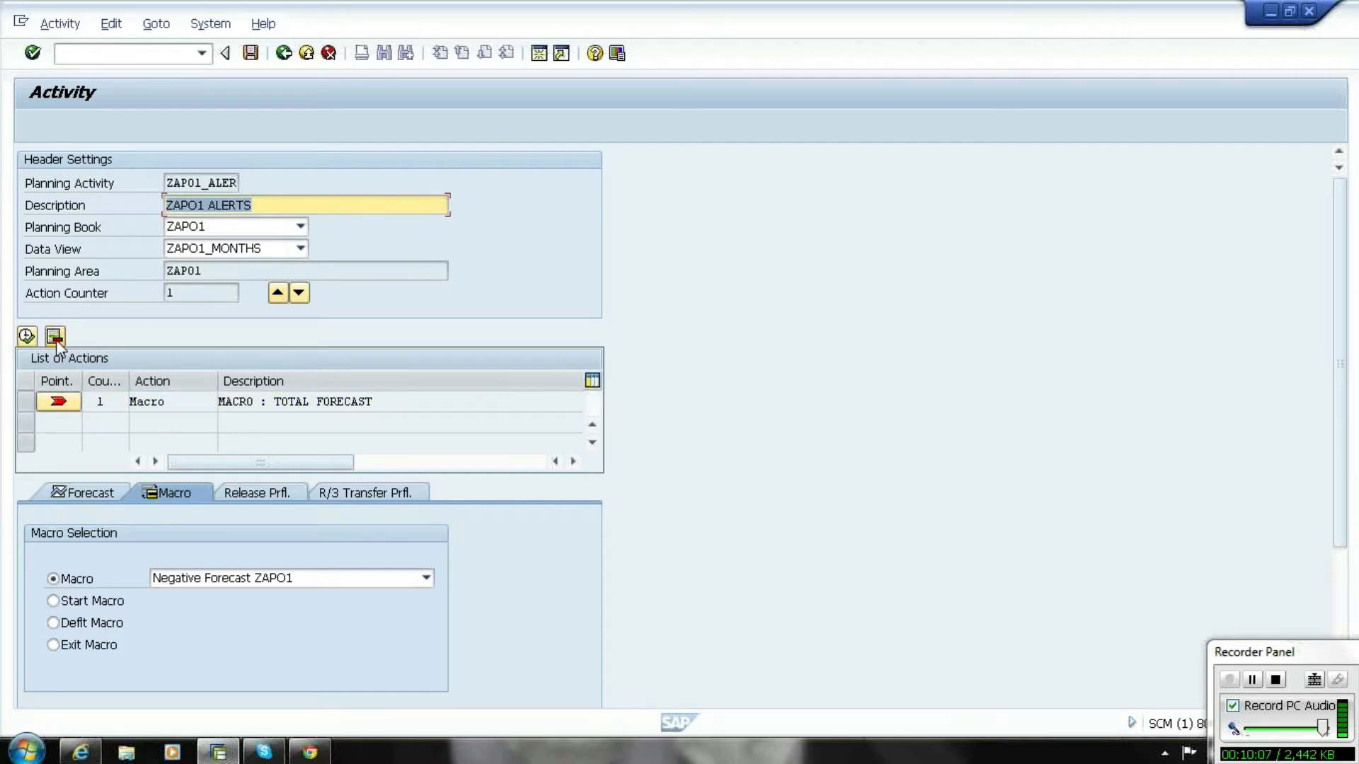
# - Advance the action counter to 2 and add the macro "Negative Forecast ZAPO1" after TOTAL FORECAST
pyautogui.click(300, 293)
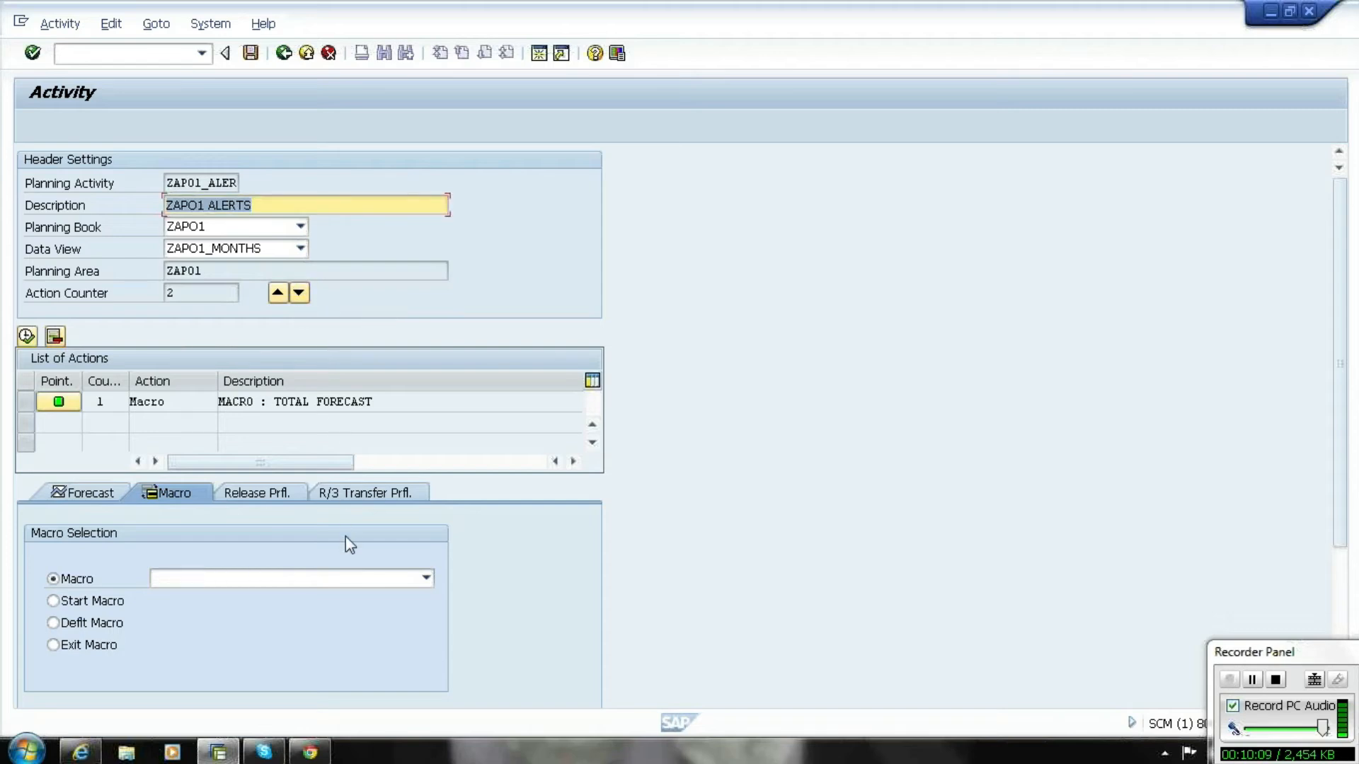
pyautogui.click(333, 577)
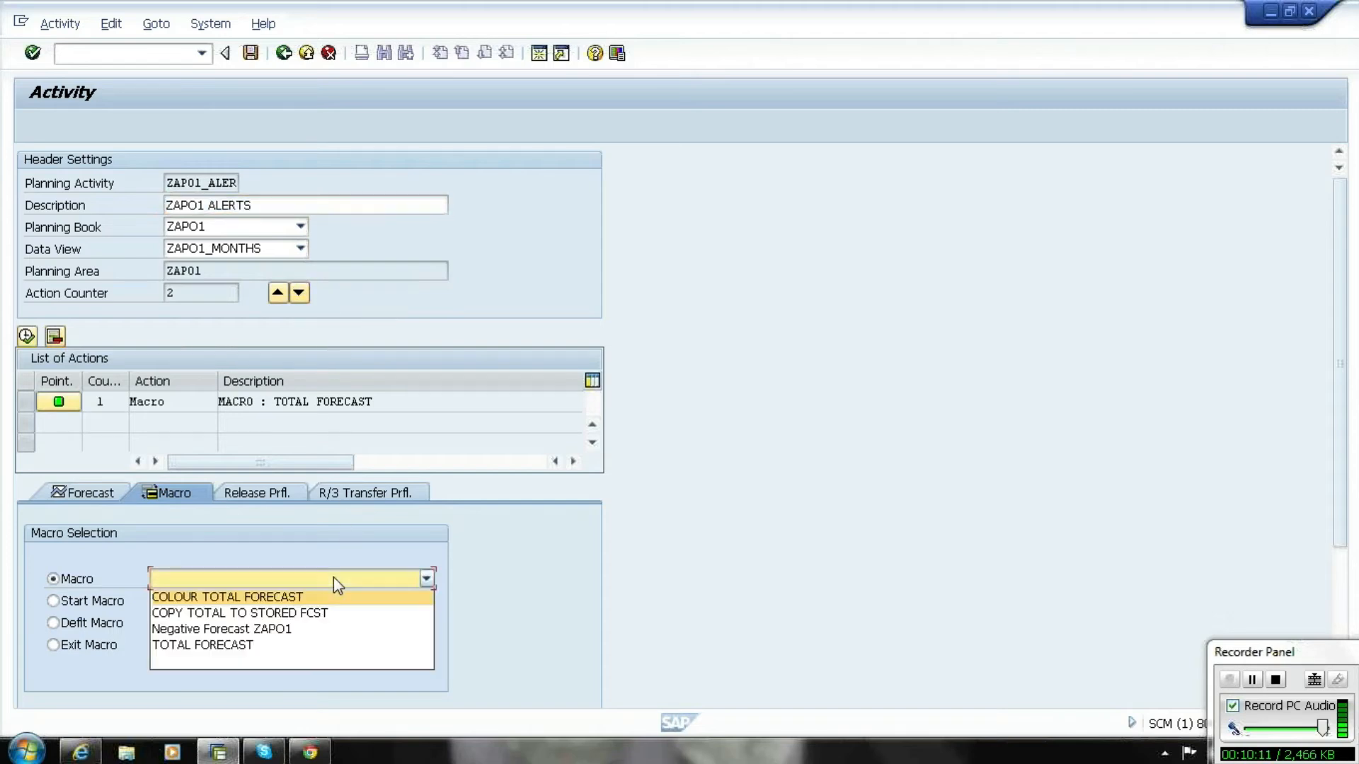
pyautogui.click(283, 630)
pyautogui.click(26, 336)
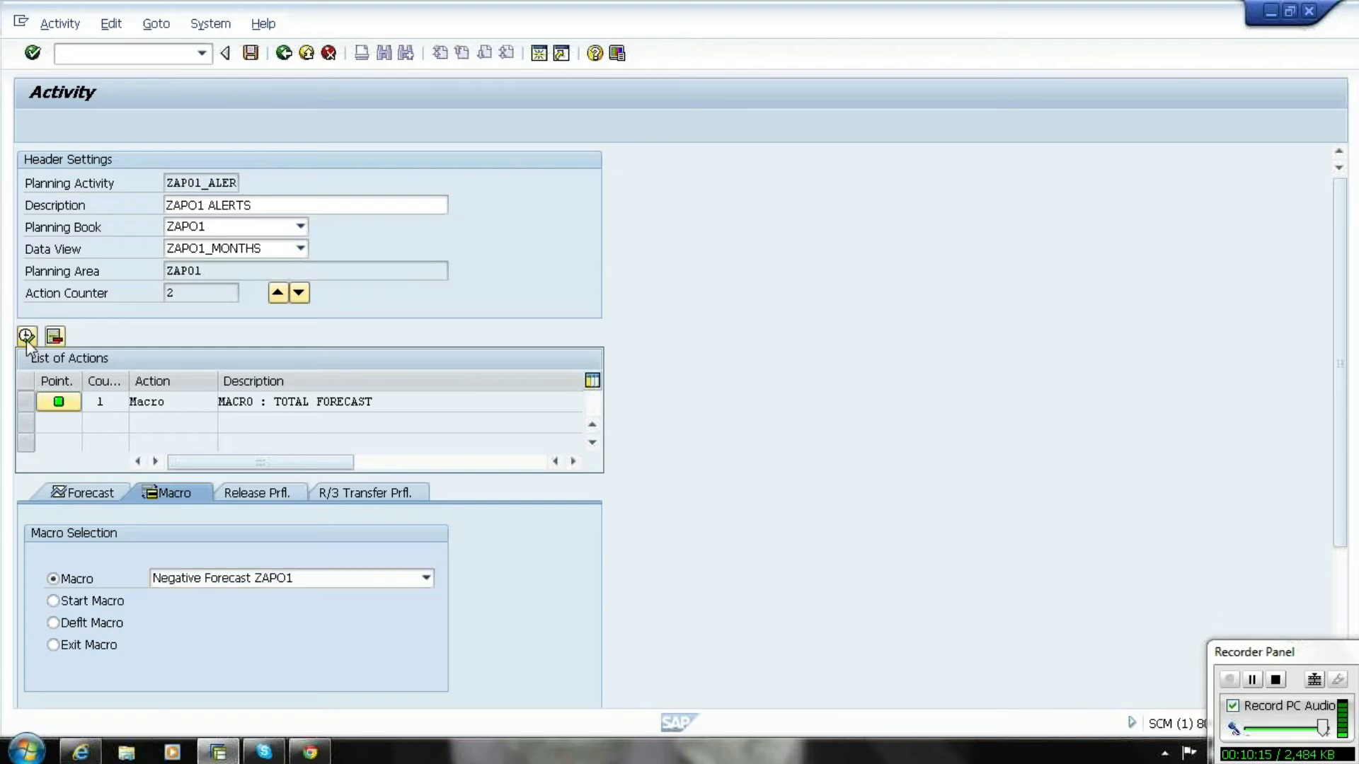
pyautogui.press('End')
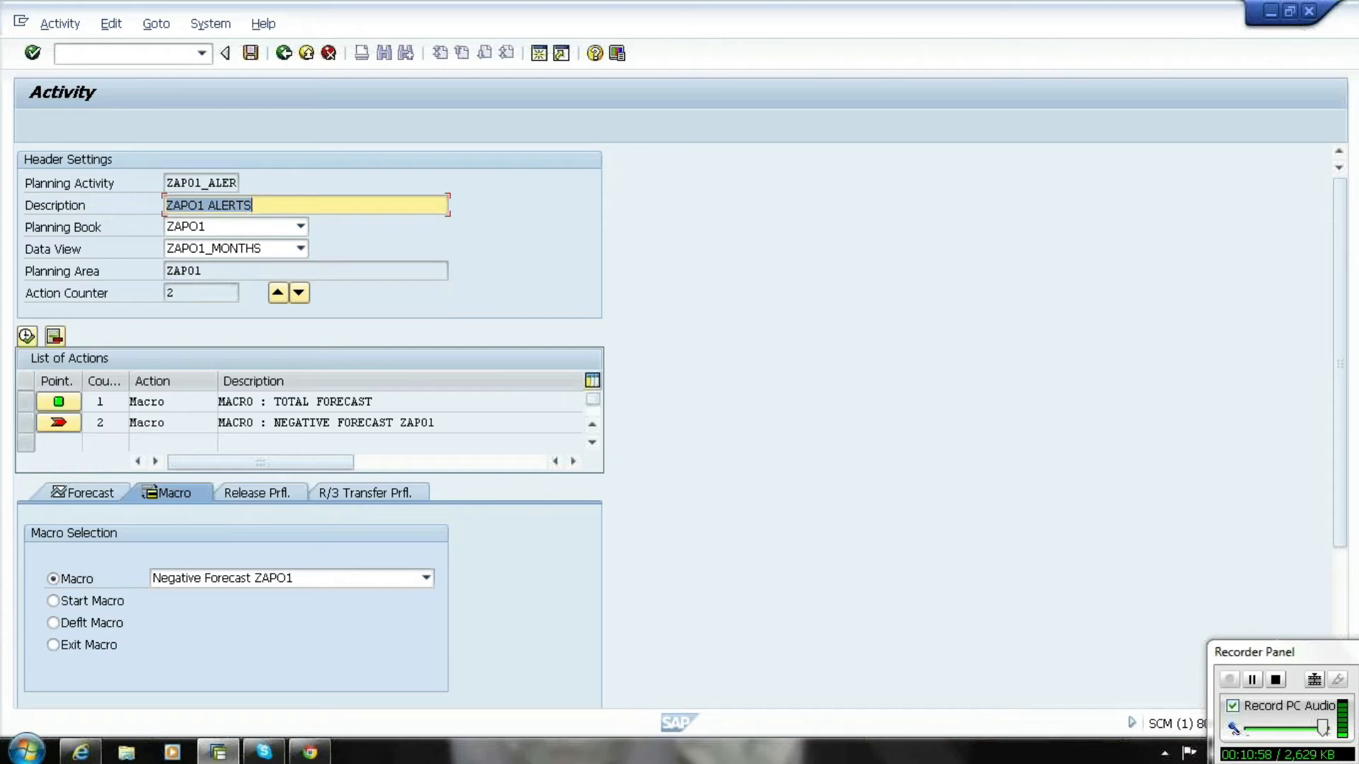
# - Save the planning activity and return to the SAP Easy Access screen
pyautogui.scroll(-5, 1348, 453)
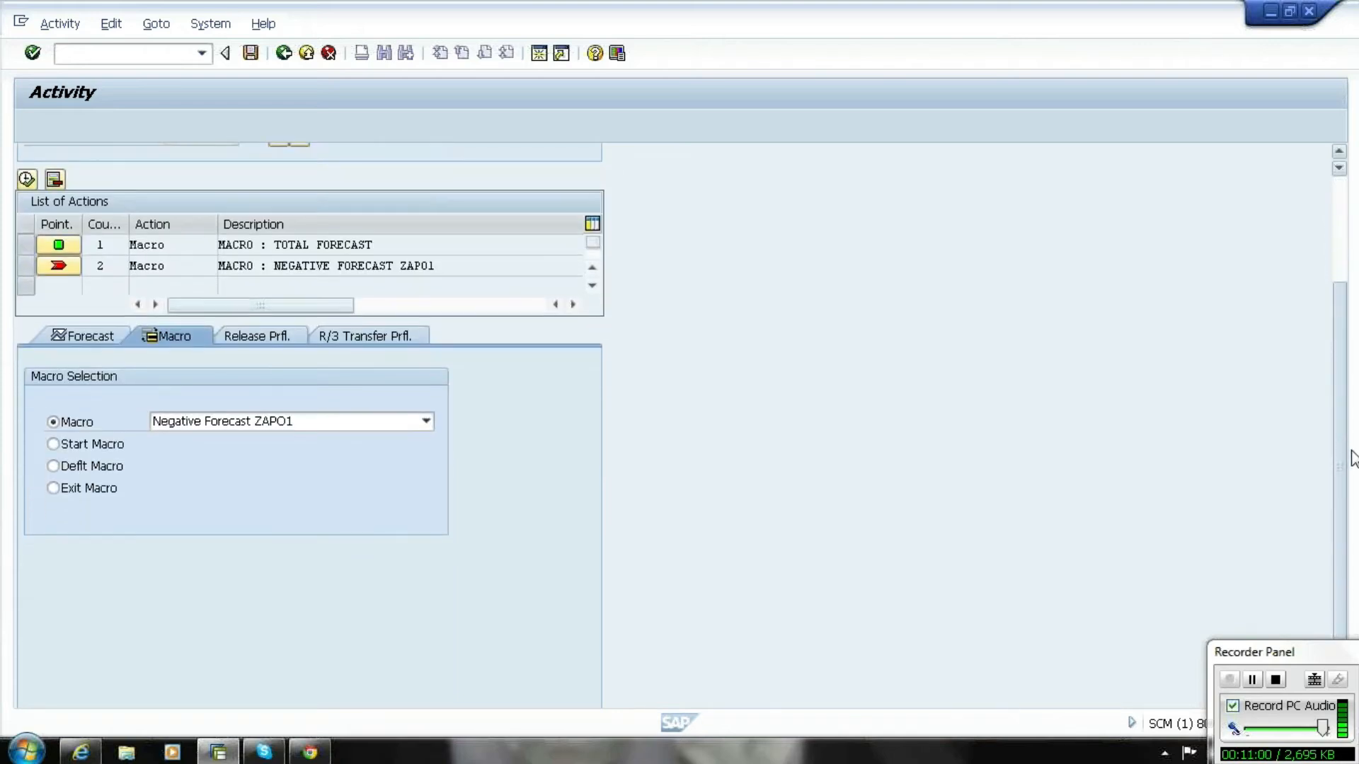
pyautogui.scroll(5, 1351, 459)
pyautogui.click(250, 54)
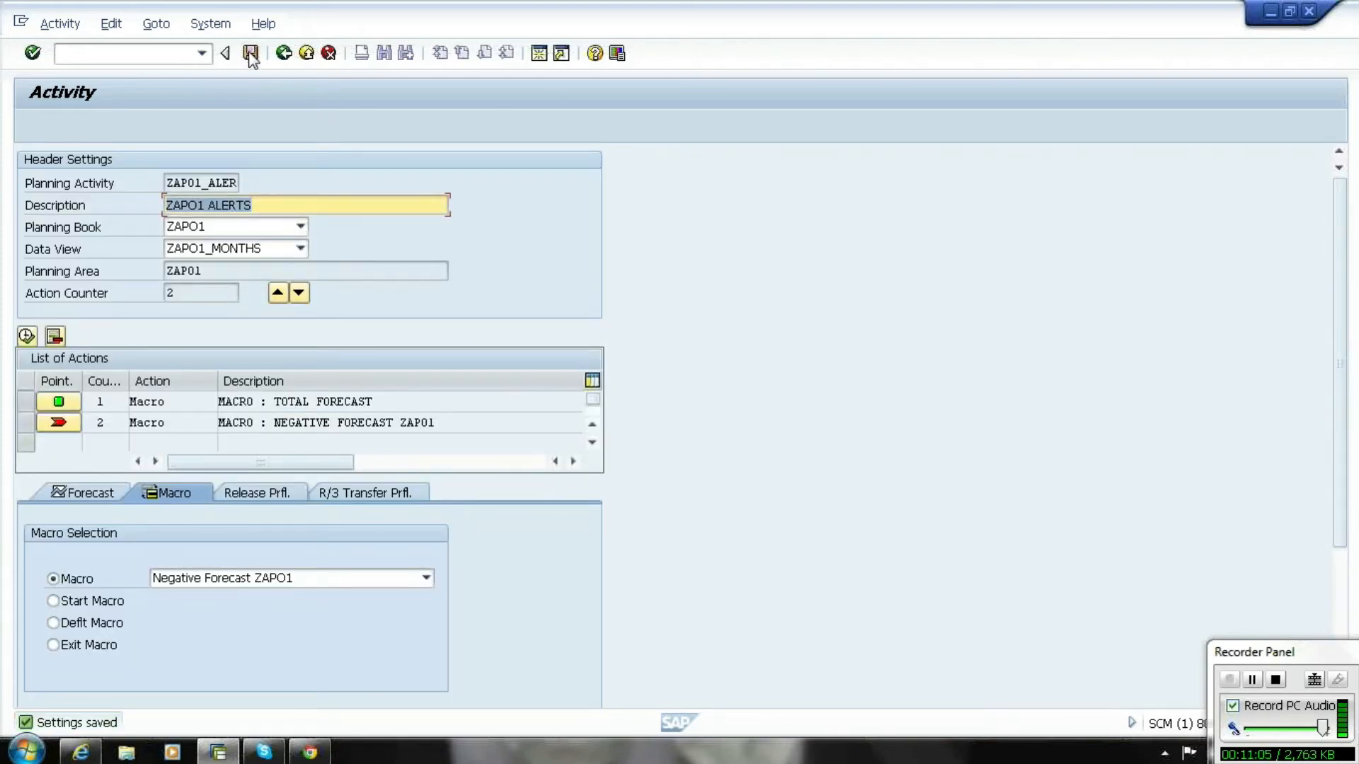
pyautogui.click(283, 55)
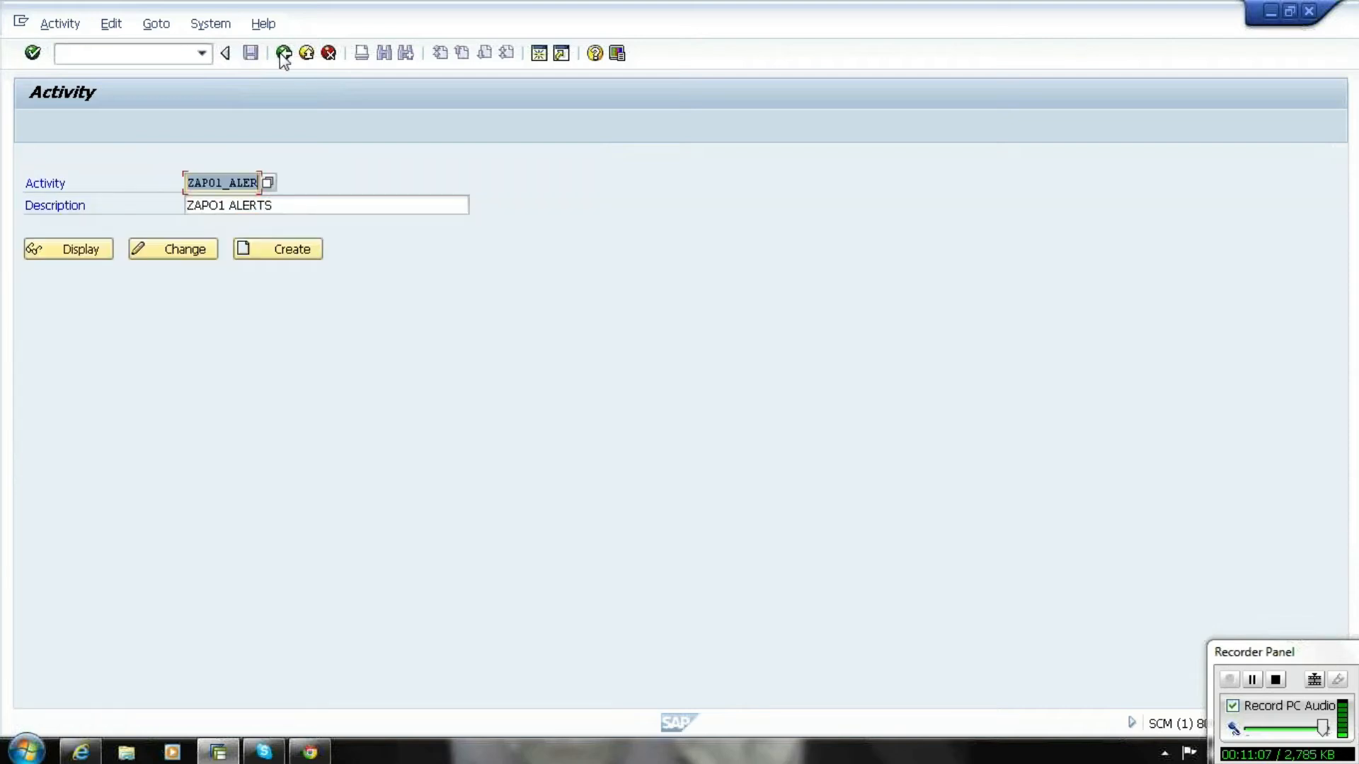
pyautogui.click(283, 55)
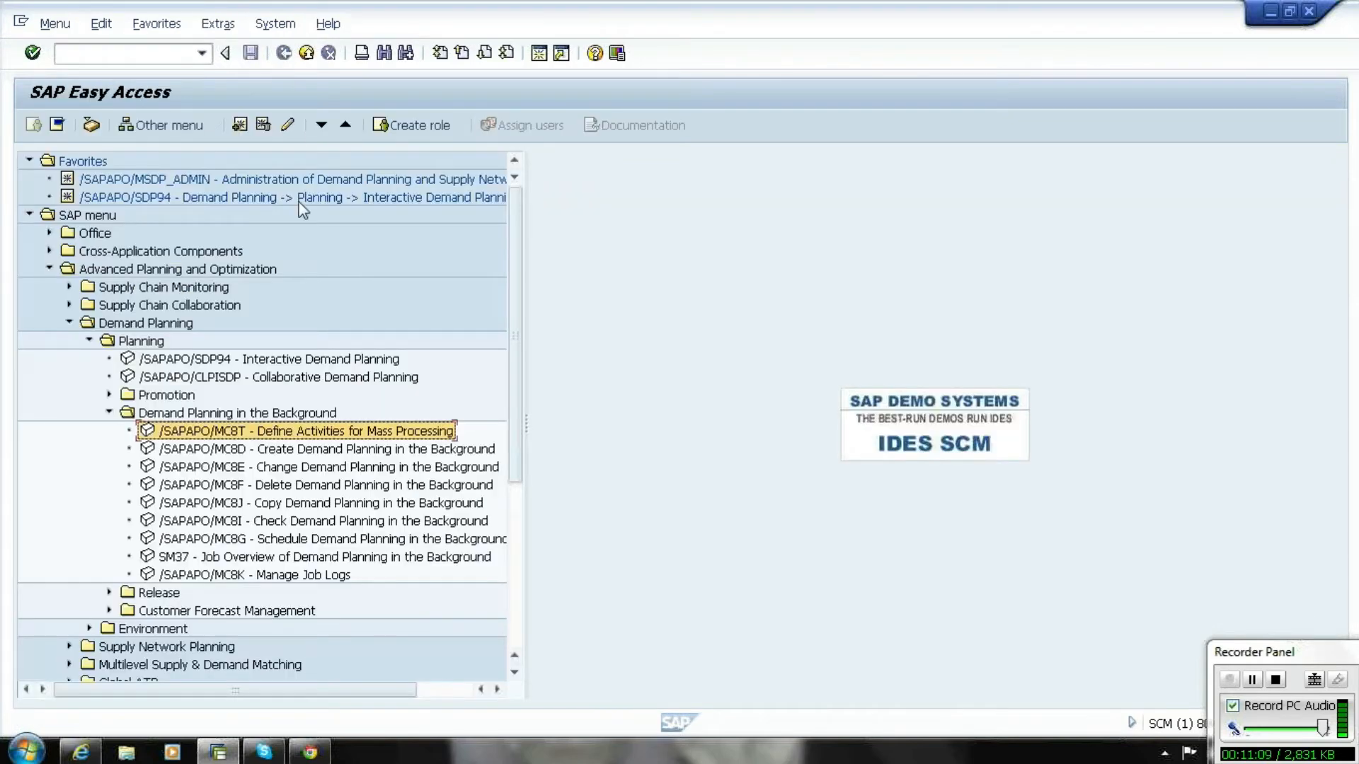
# - Open Create Demand Planning in the Background (/SAPAPO/MC8D) and start planning job ZAPO1_ALER with the job name "ZAPO1 ALERTS"
pyautogui.click(312, 450)
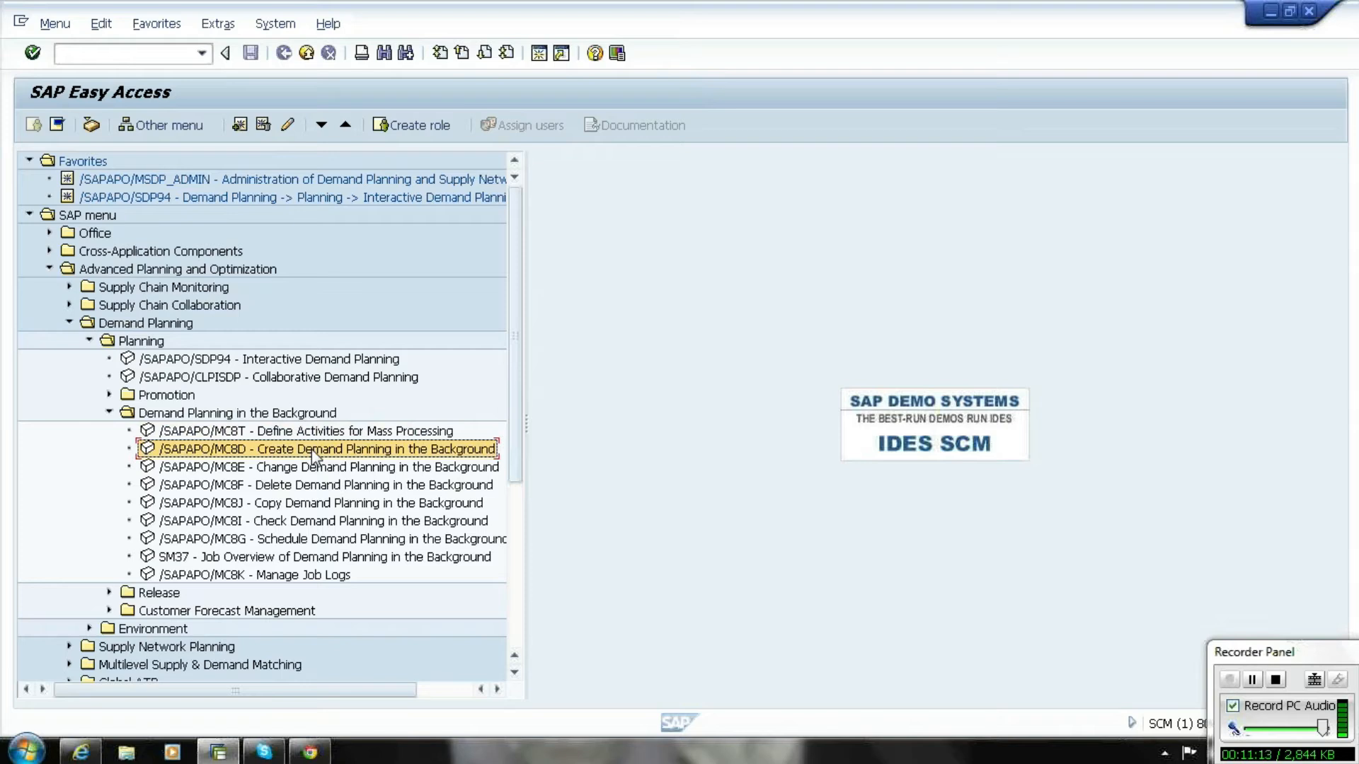
pyautogui.doubleClick(311, 449)
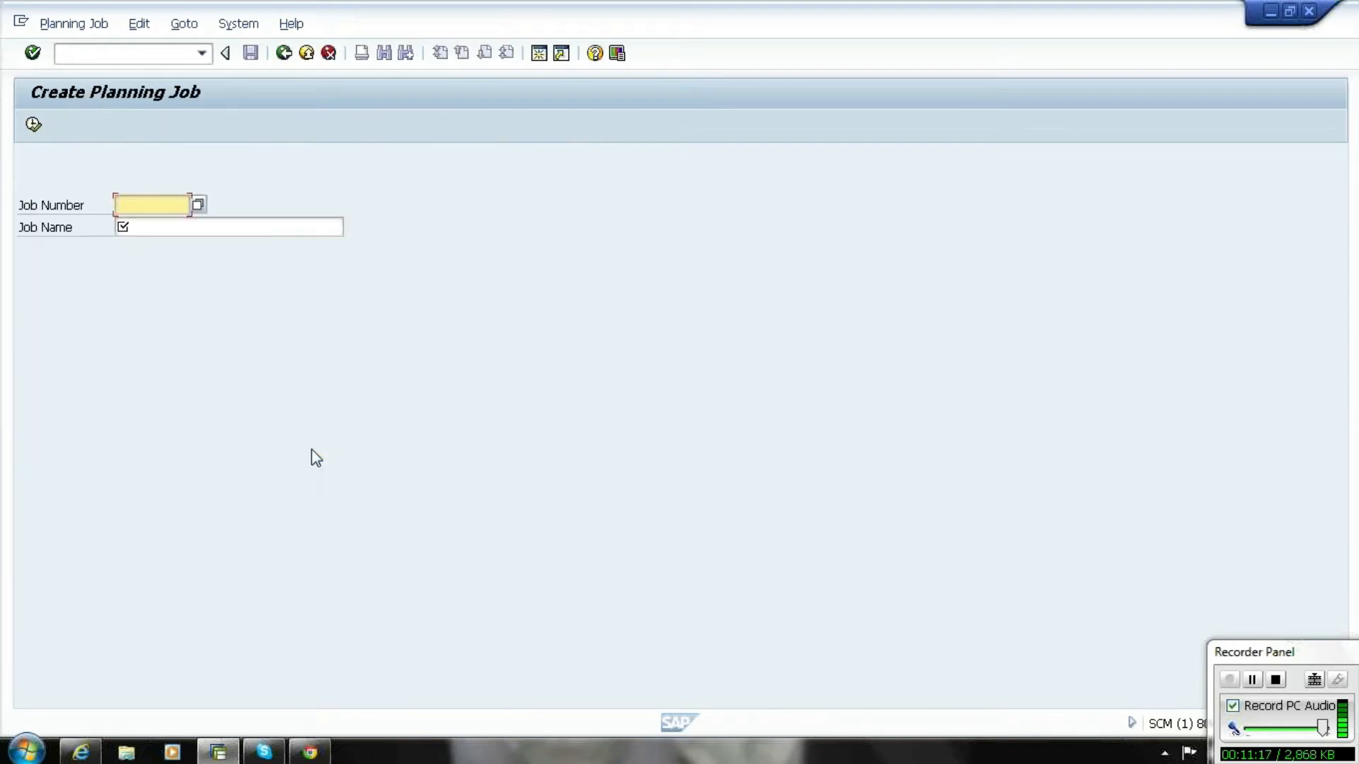
pyautogui.write('ZA')
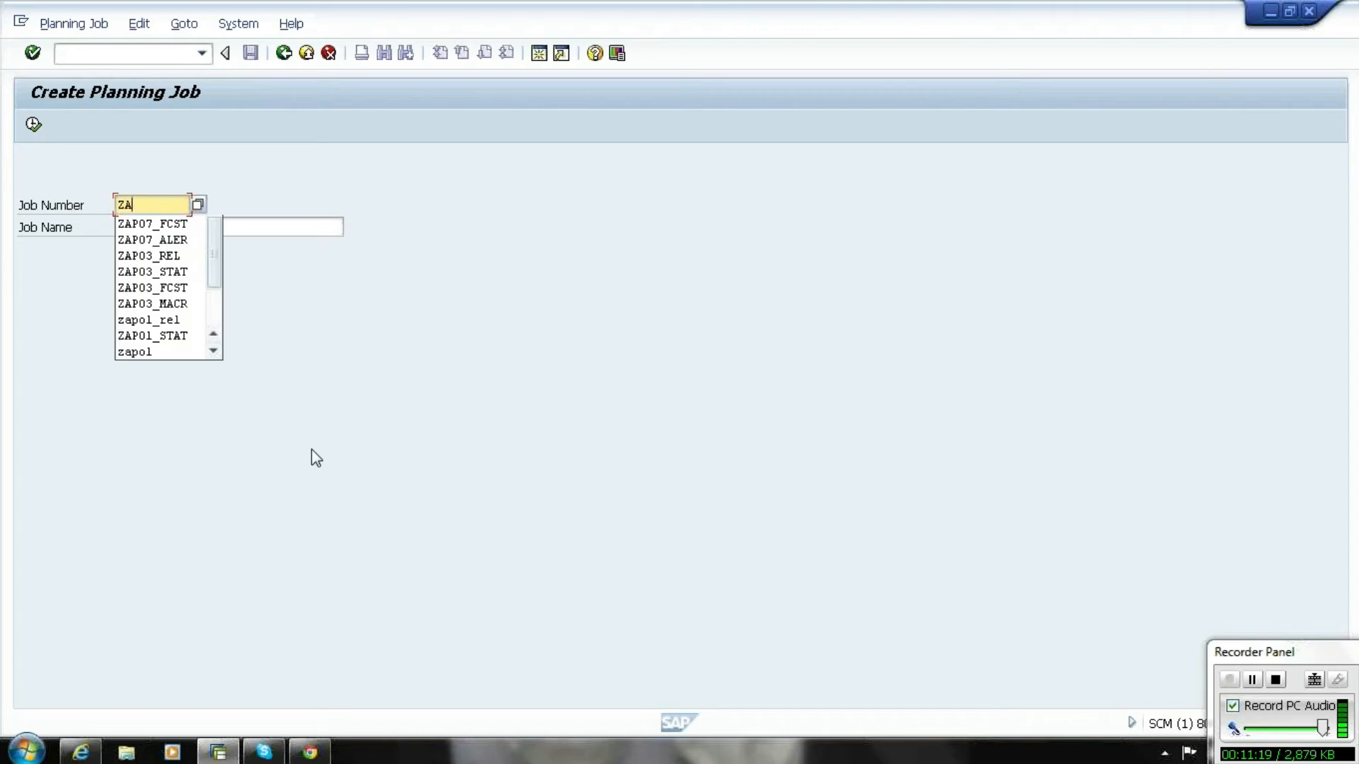
pyautogui.write('P01')
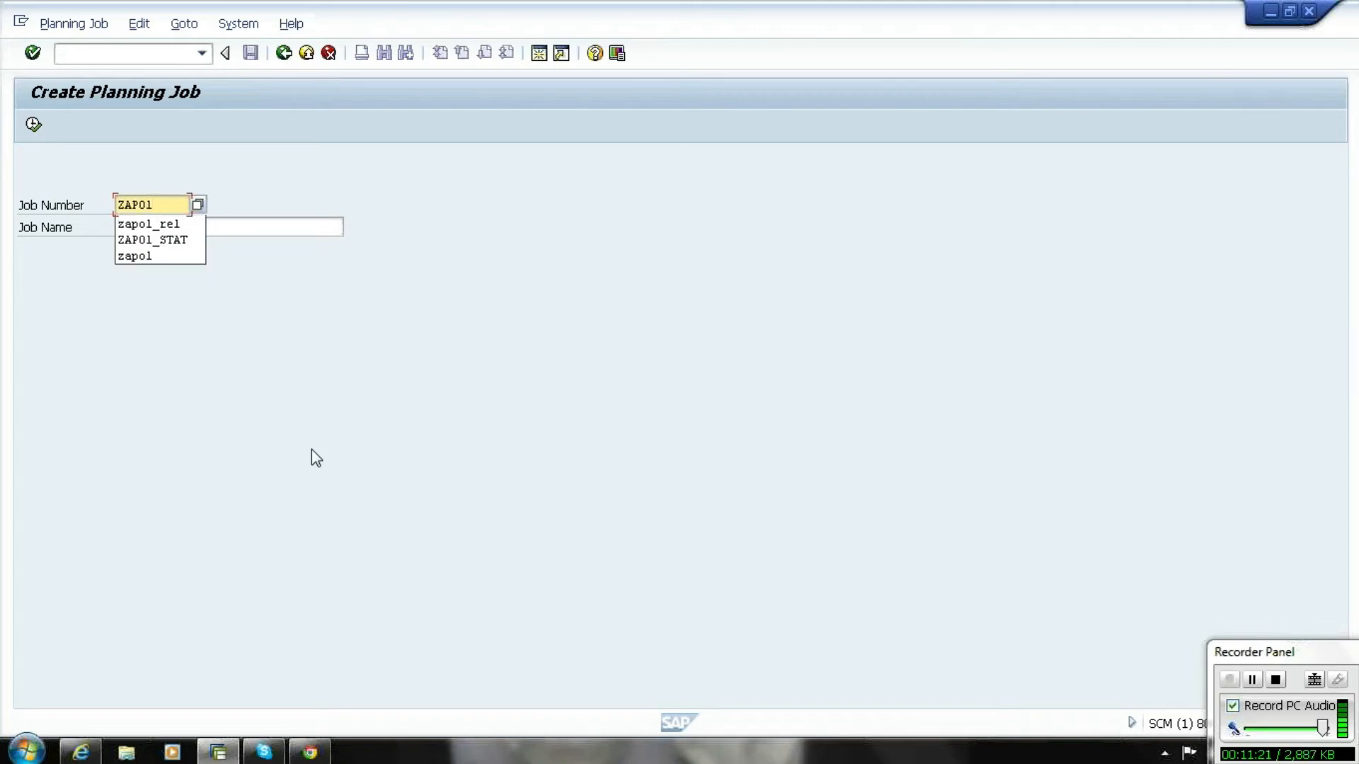
pyautogui.write('_ALER')
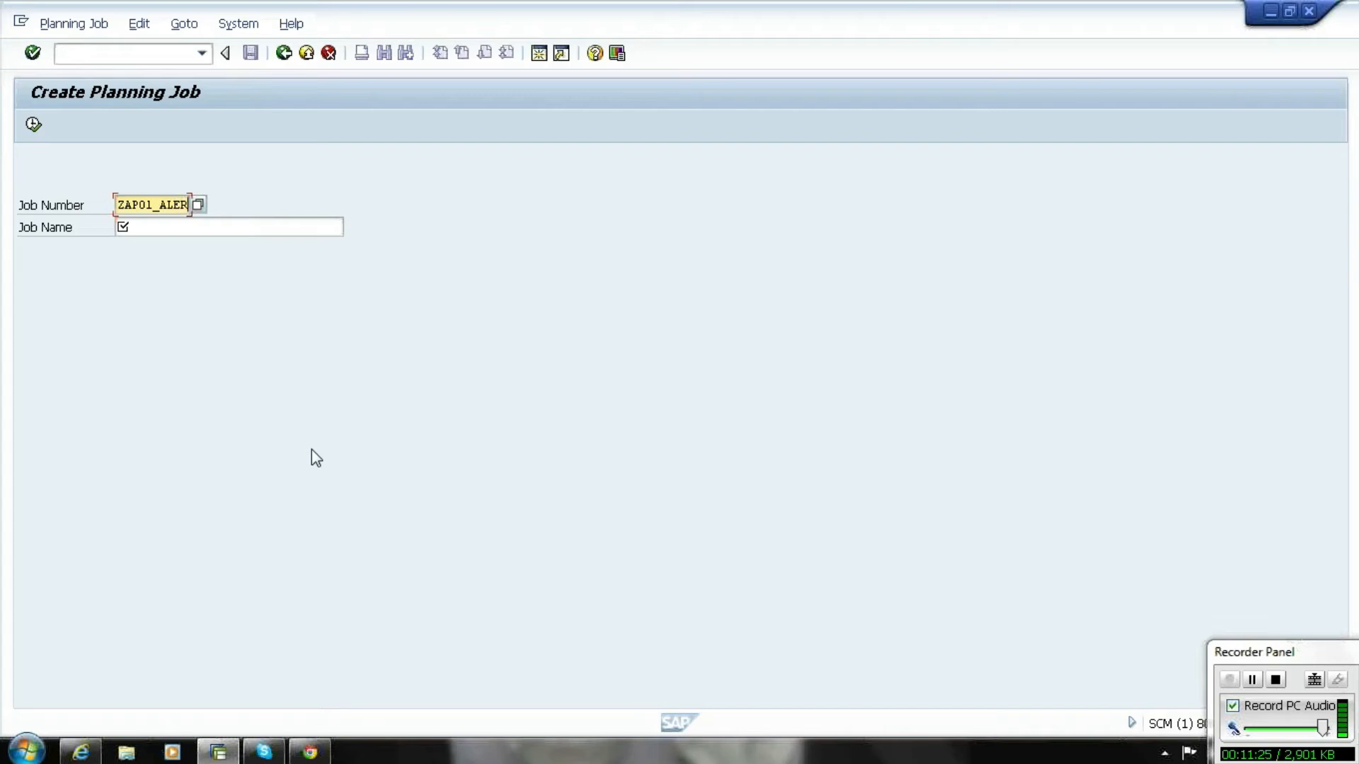
pyautogui.press('Tab')
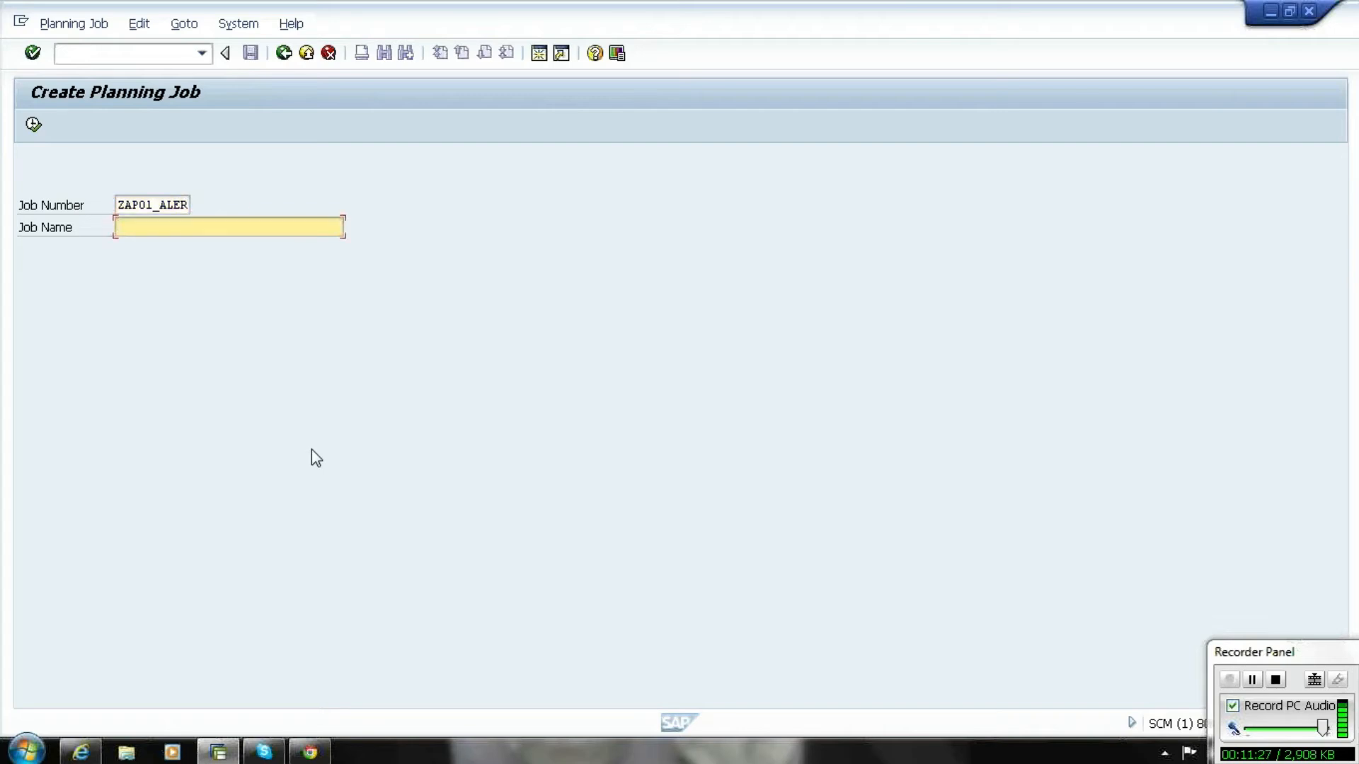
pyautogui.write('ZAP01 ALERTS')
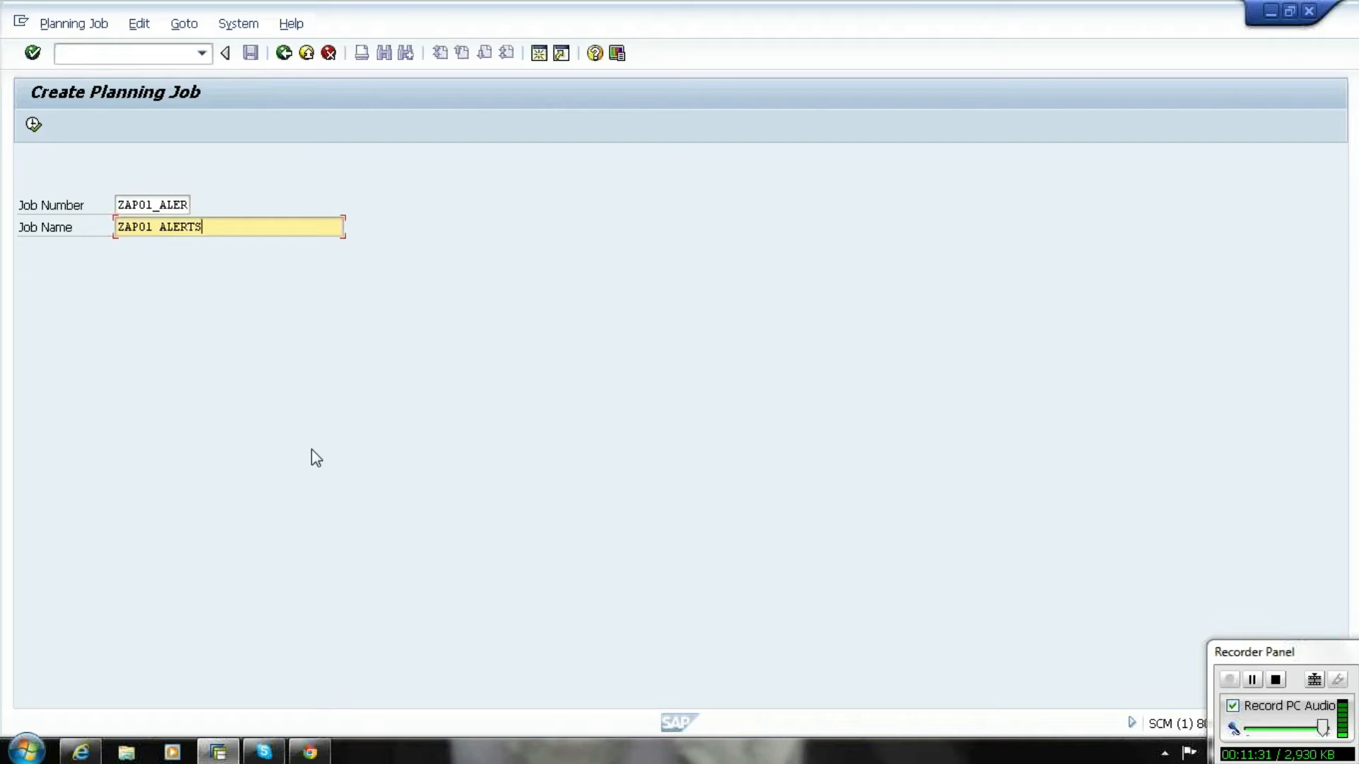
pyautogui.click(34, 124)
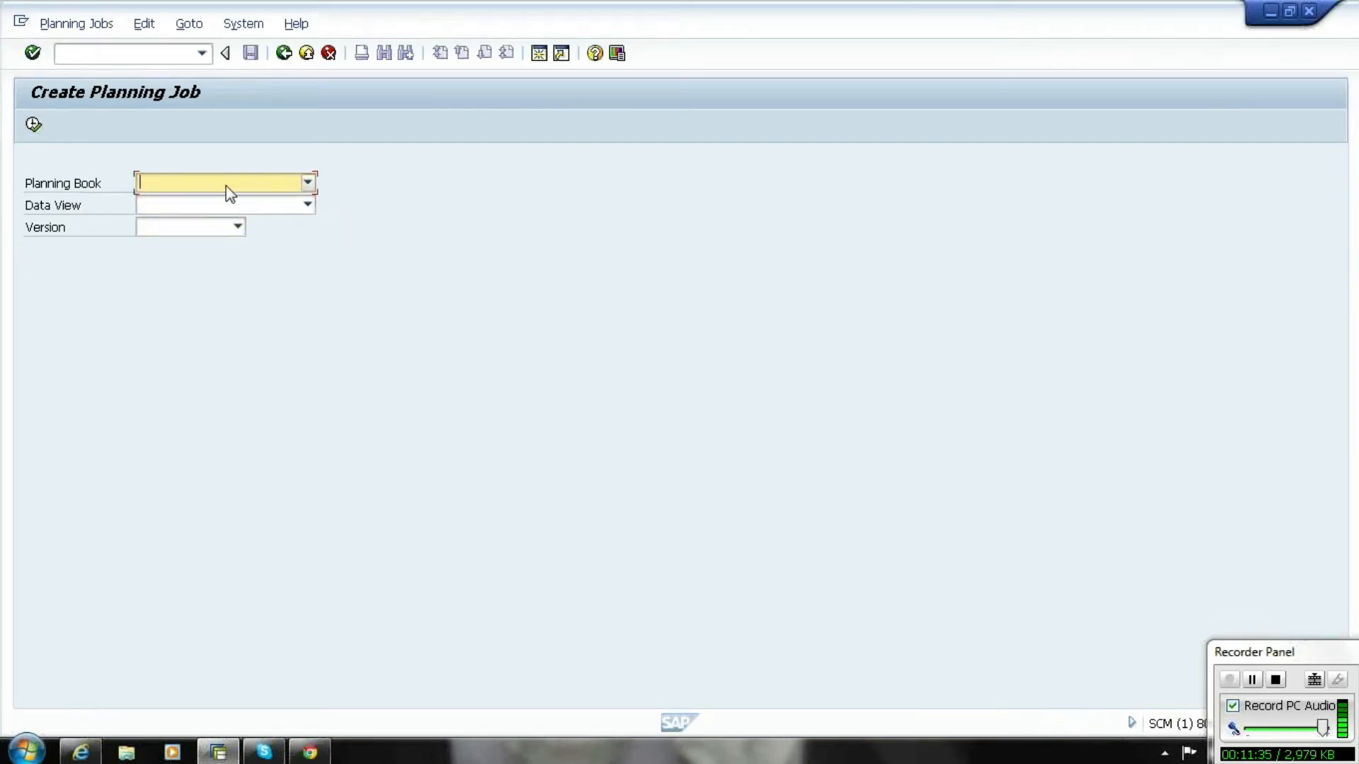
# - Set the job's planning book to ZAPO1, data view to ZAPO1_MONTHS and version to 000, and continue to its control parameters
pyautogui.click(227, 184)
pyautogui.press('z')
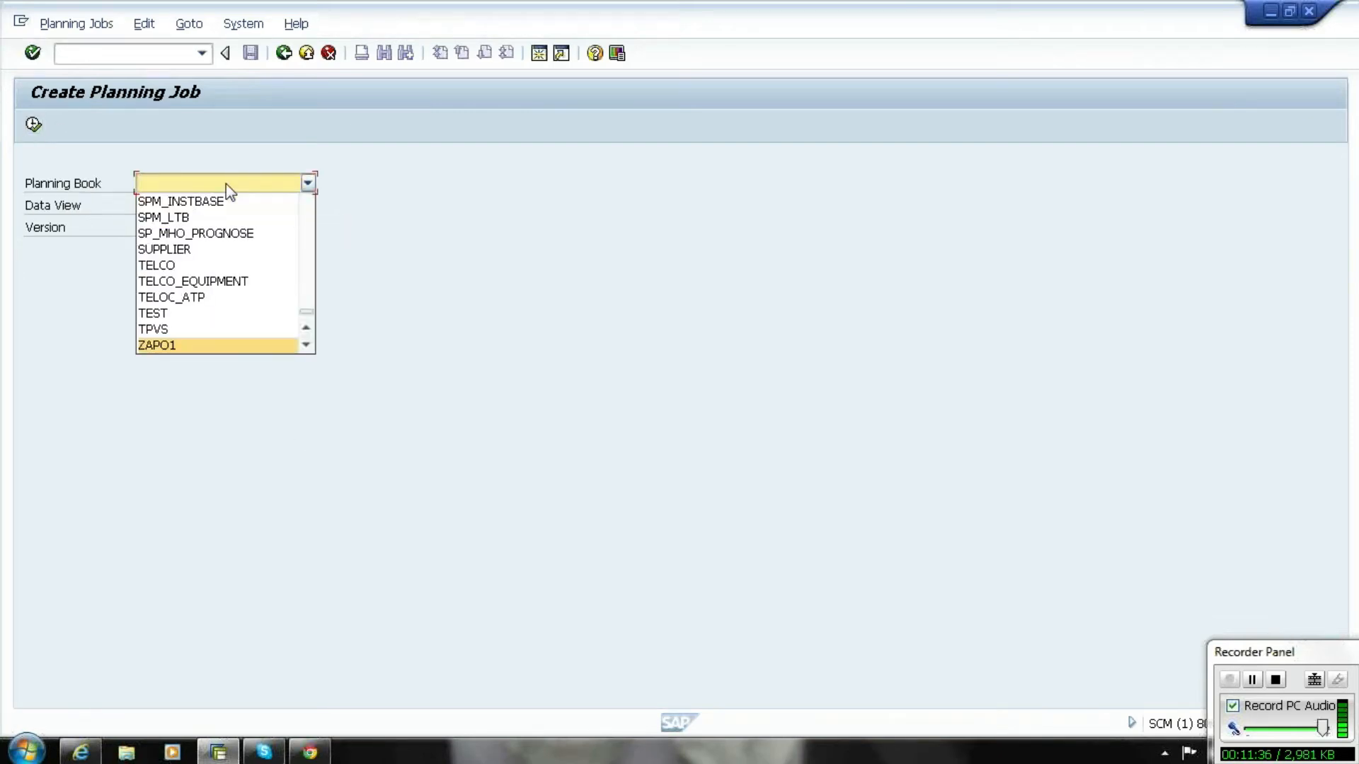
pyautogui.press('Return')
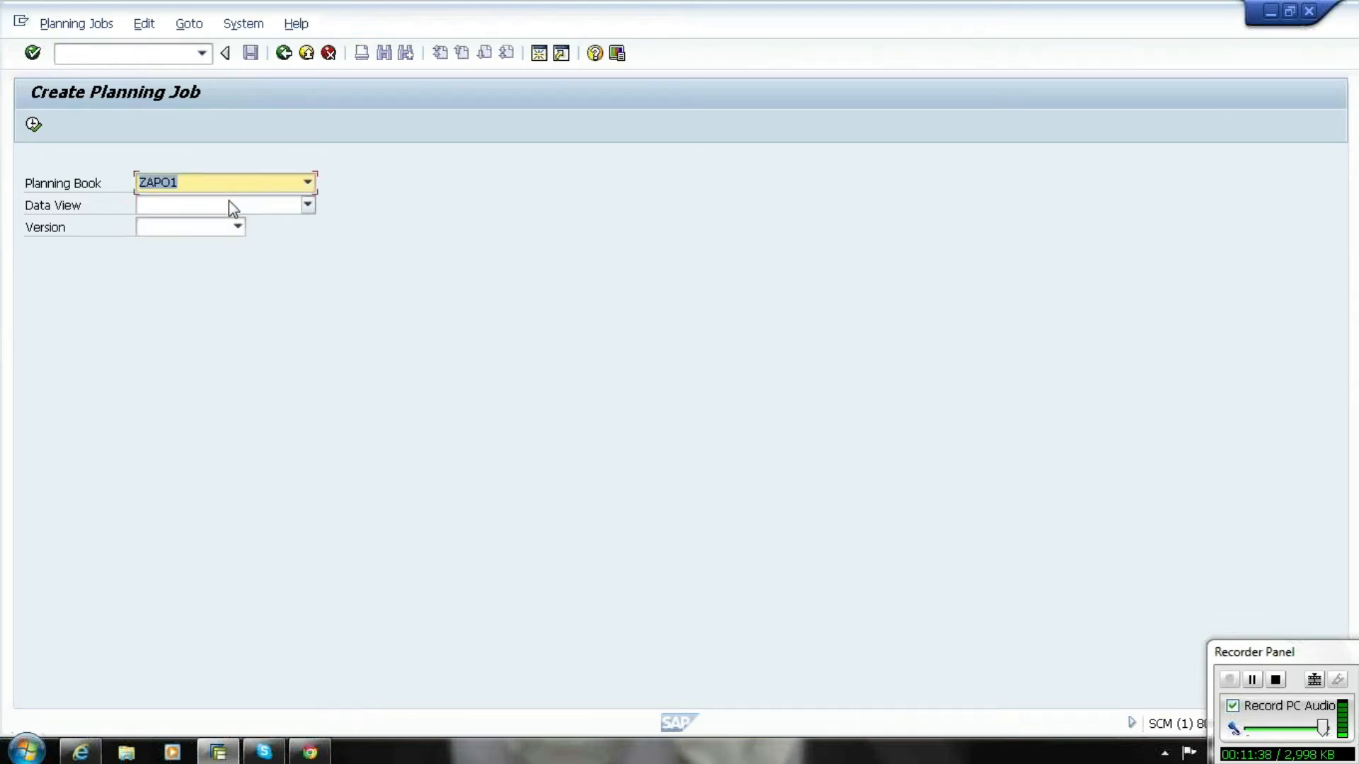
pyautogui.click(230, 205)
pyautogui.click(216, 223)
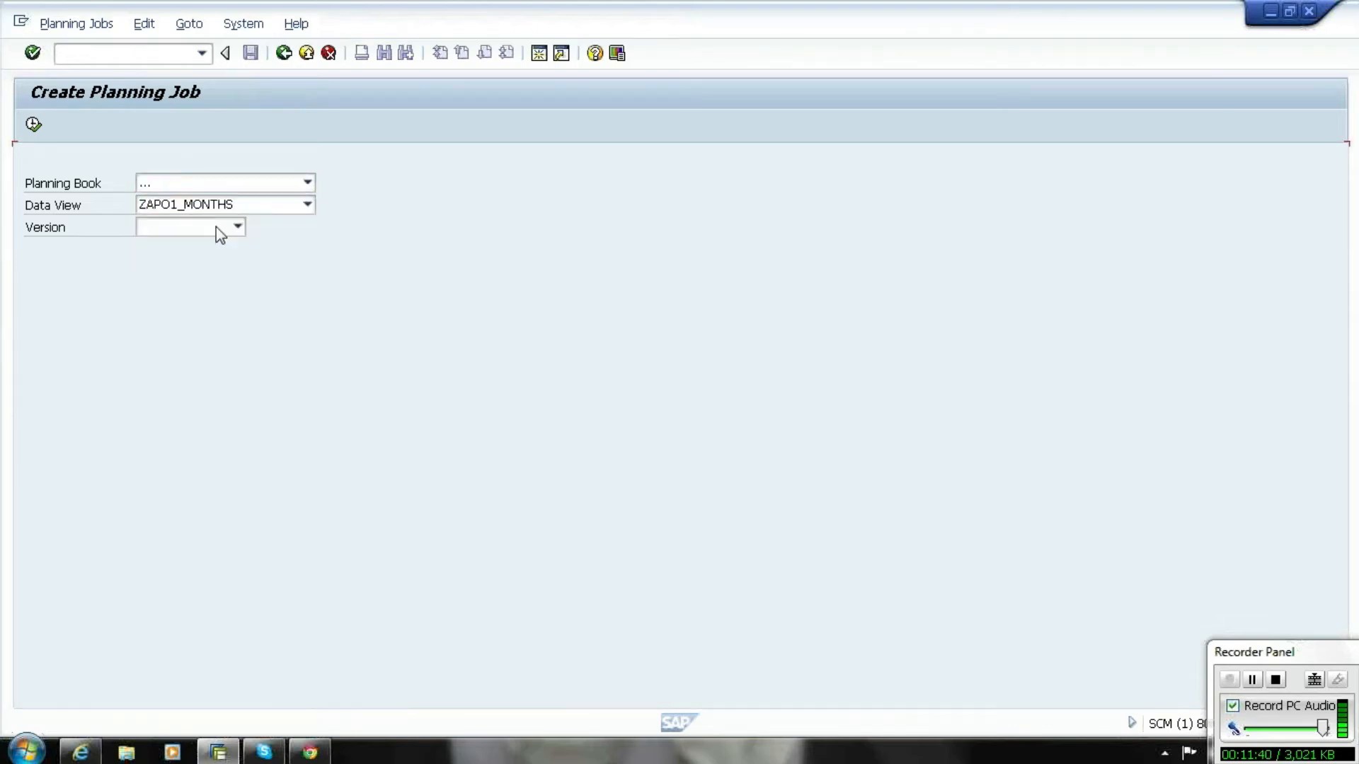
pyautogui.click(216, 226)
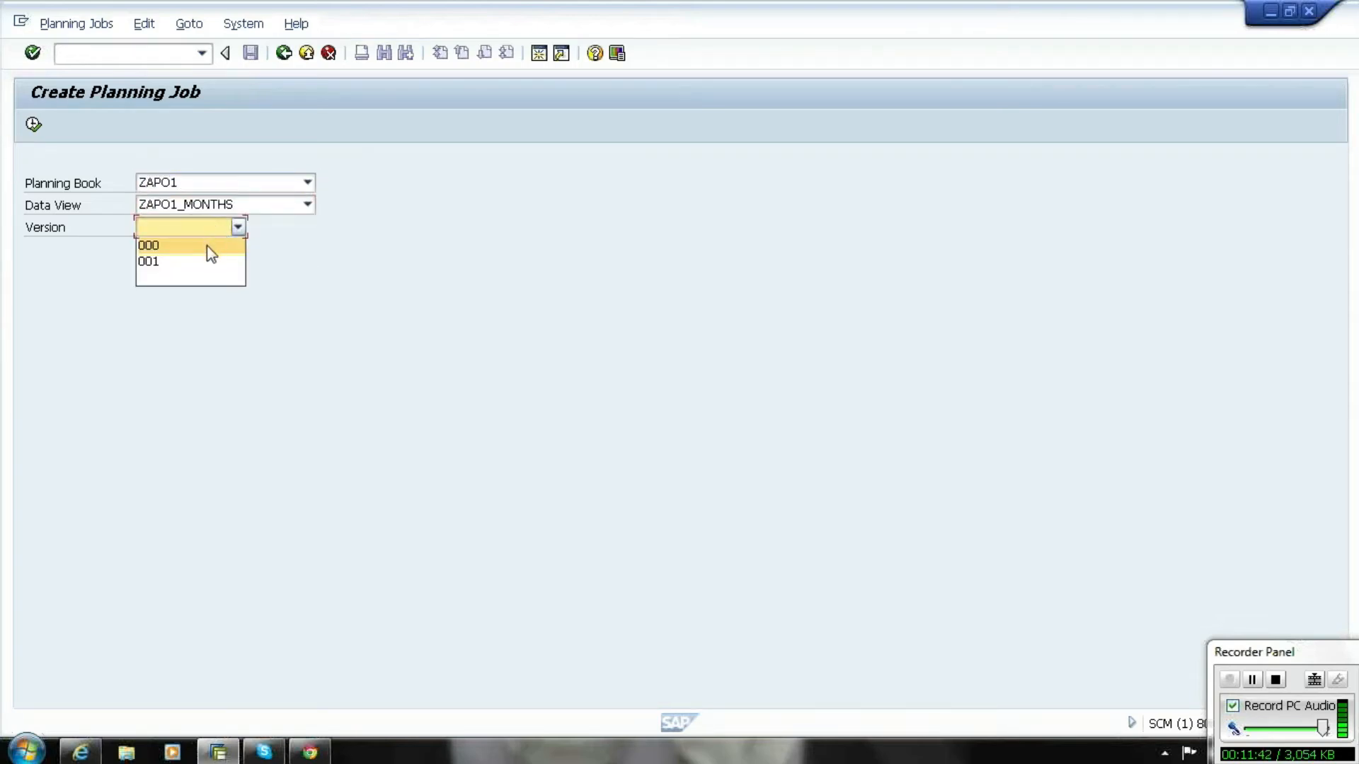
pyautogui.click(207, 244)
pyautogui.click(33, 125)
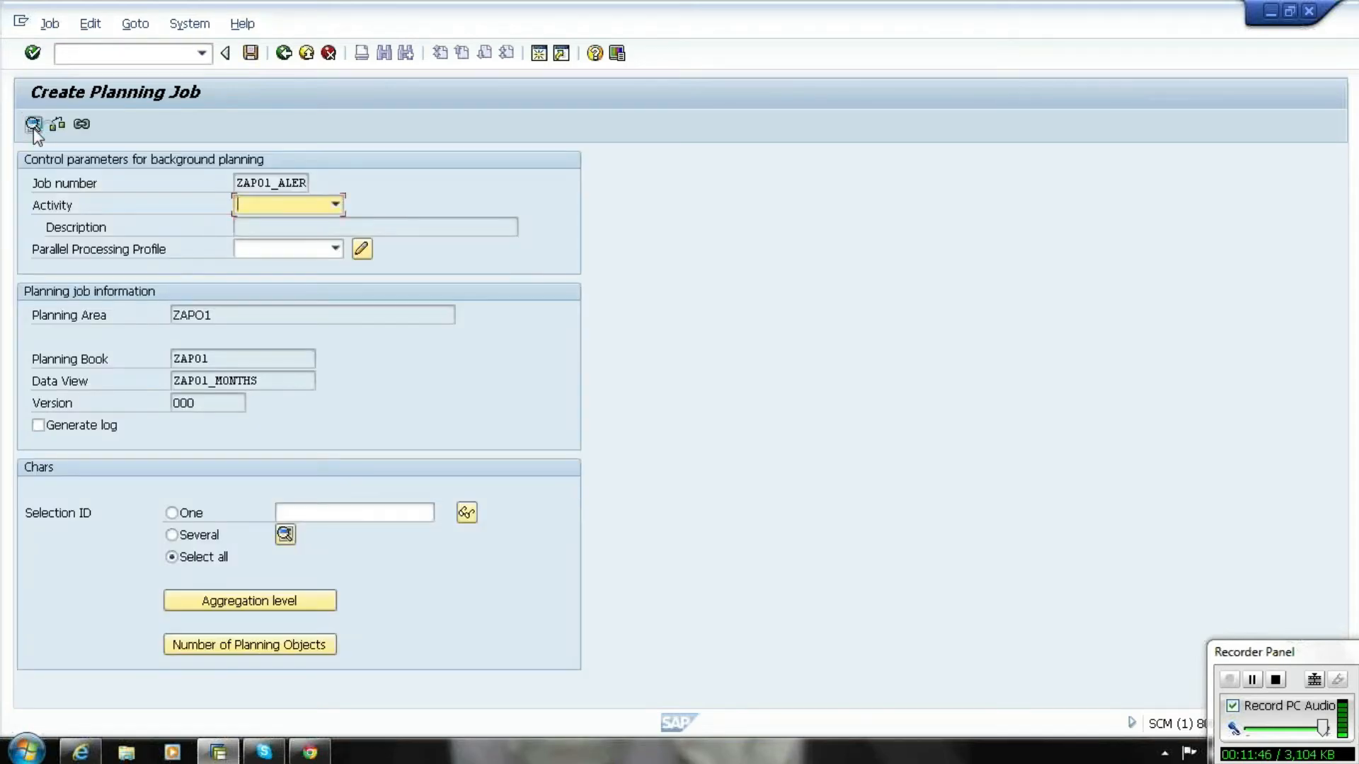
# - Assign the activity ZAPO1_ALER to the planning job and check the parallel processing profile table
pyautogui.click(341, 210)
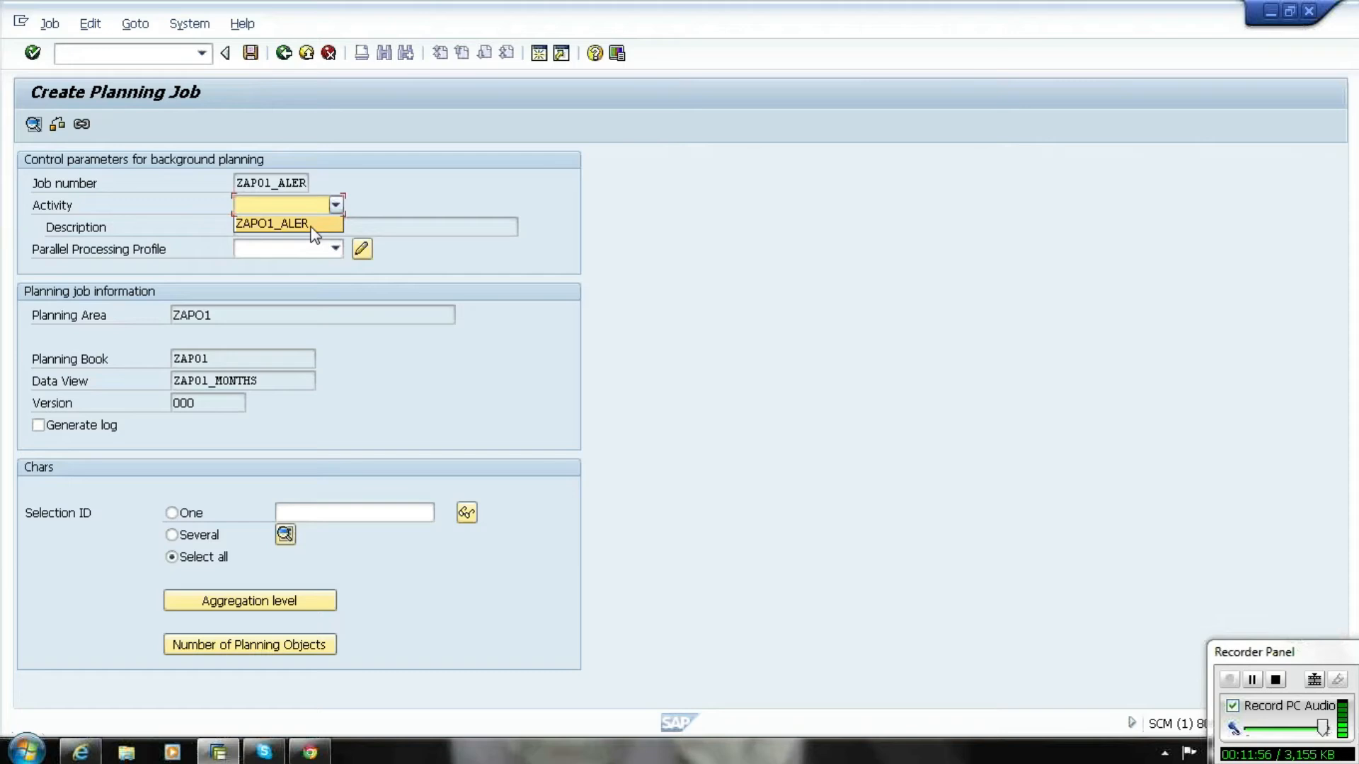
pyautogui.click(312, 226)
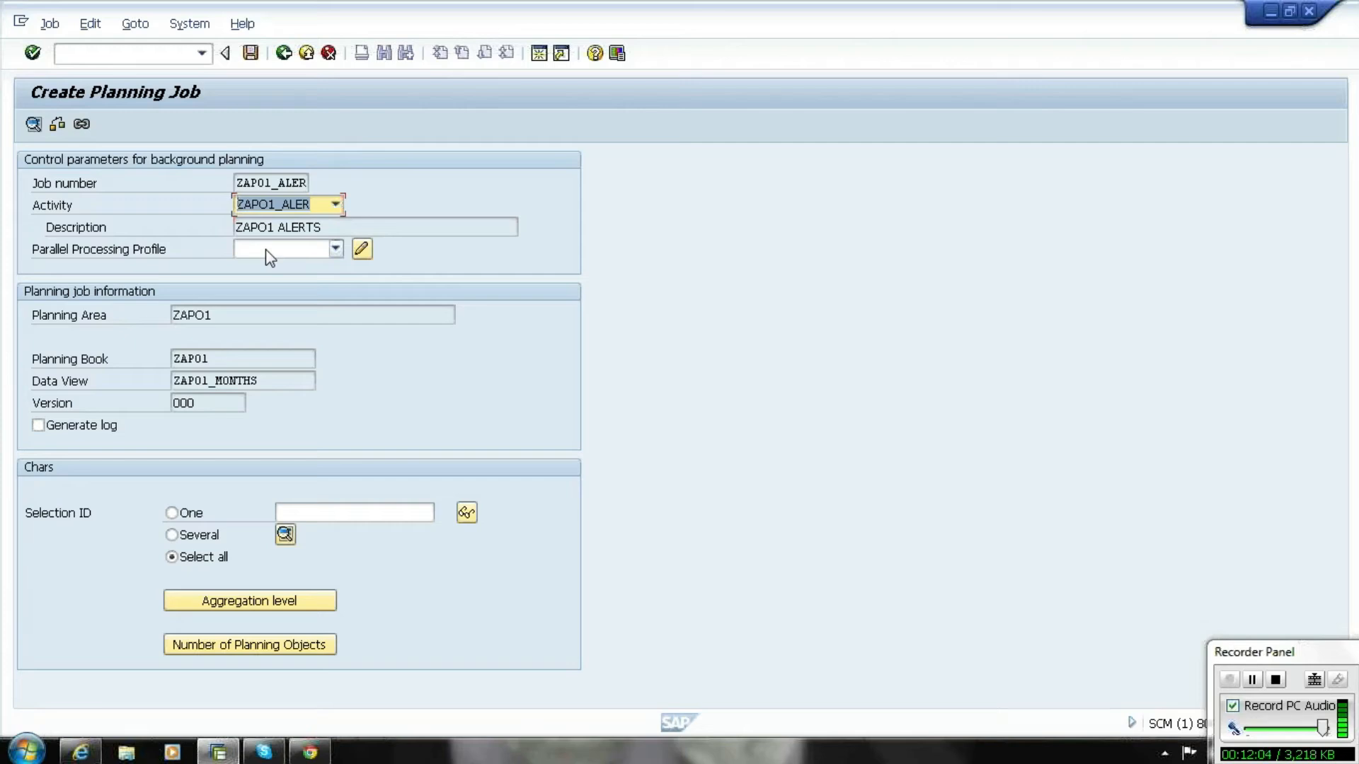
pyautogui.click(364, 249)
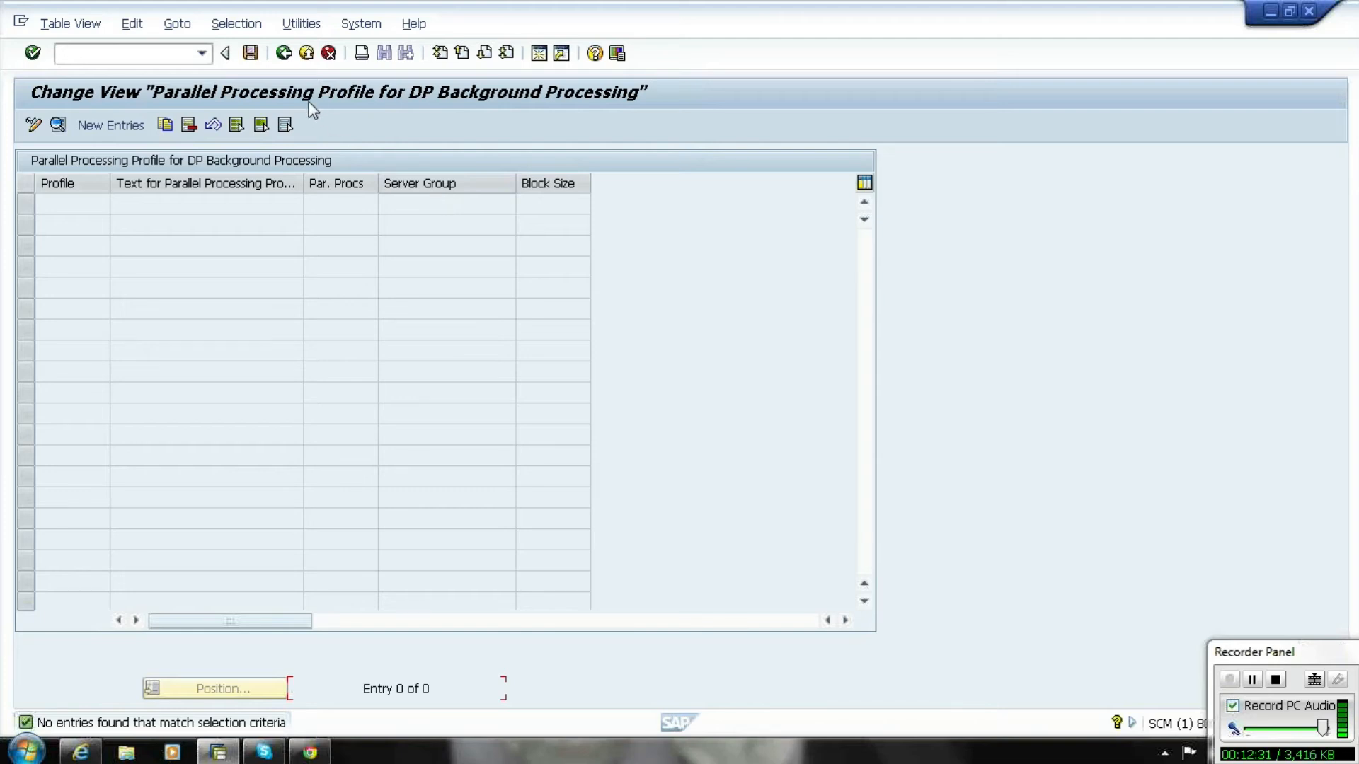
pyautogui.click(285, 55)
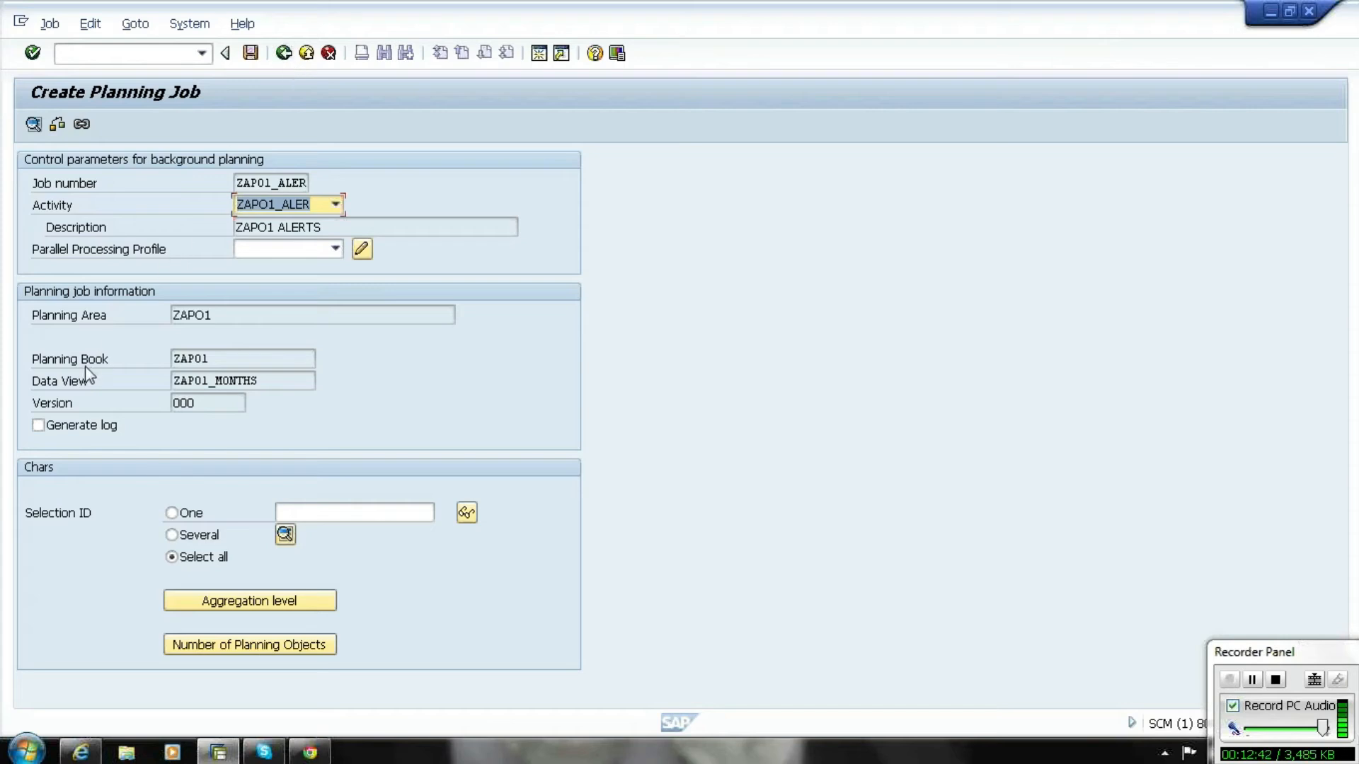
# - Enable log generation for the planning job and restrict it to the single selection ID PRODLOC
pyautogui.click(38, 425)
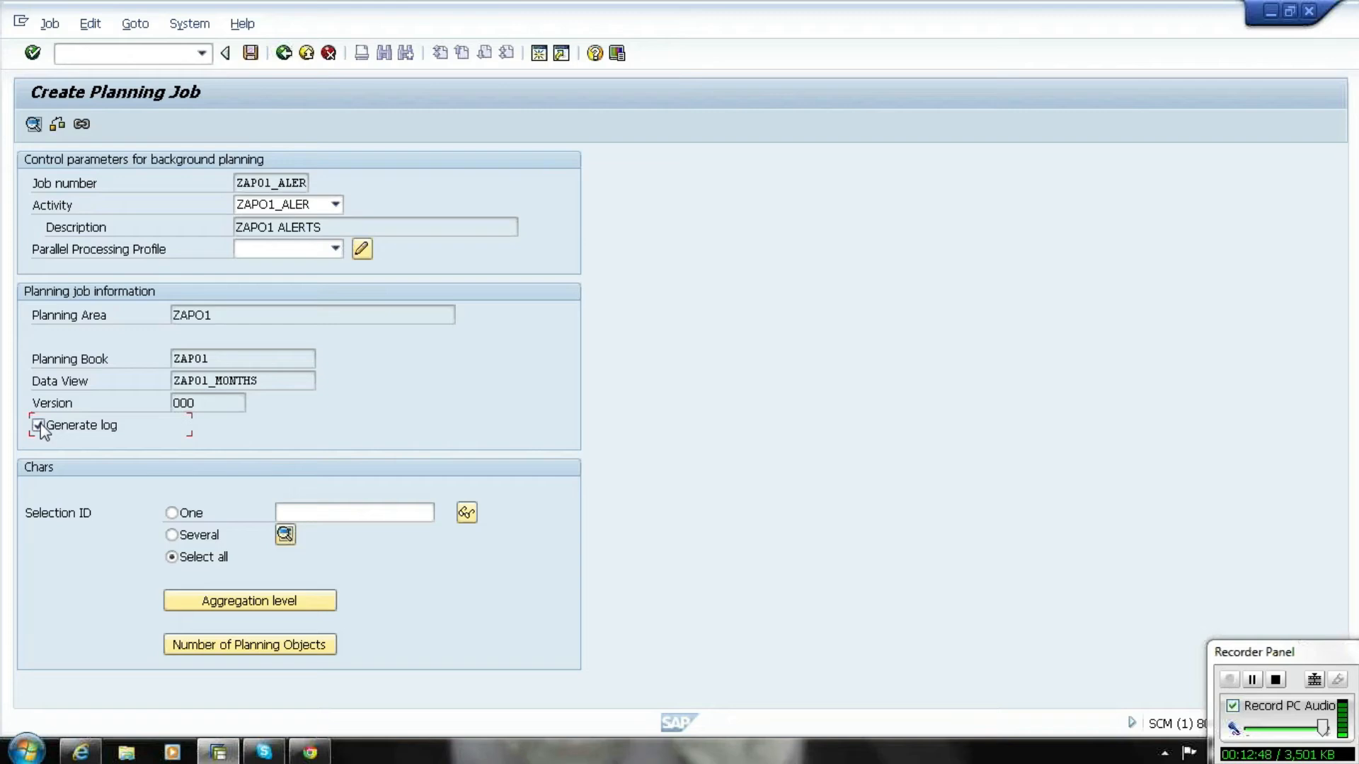
pyautogui.click(175, 515)
pyautogui.click(359, 514)
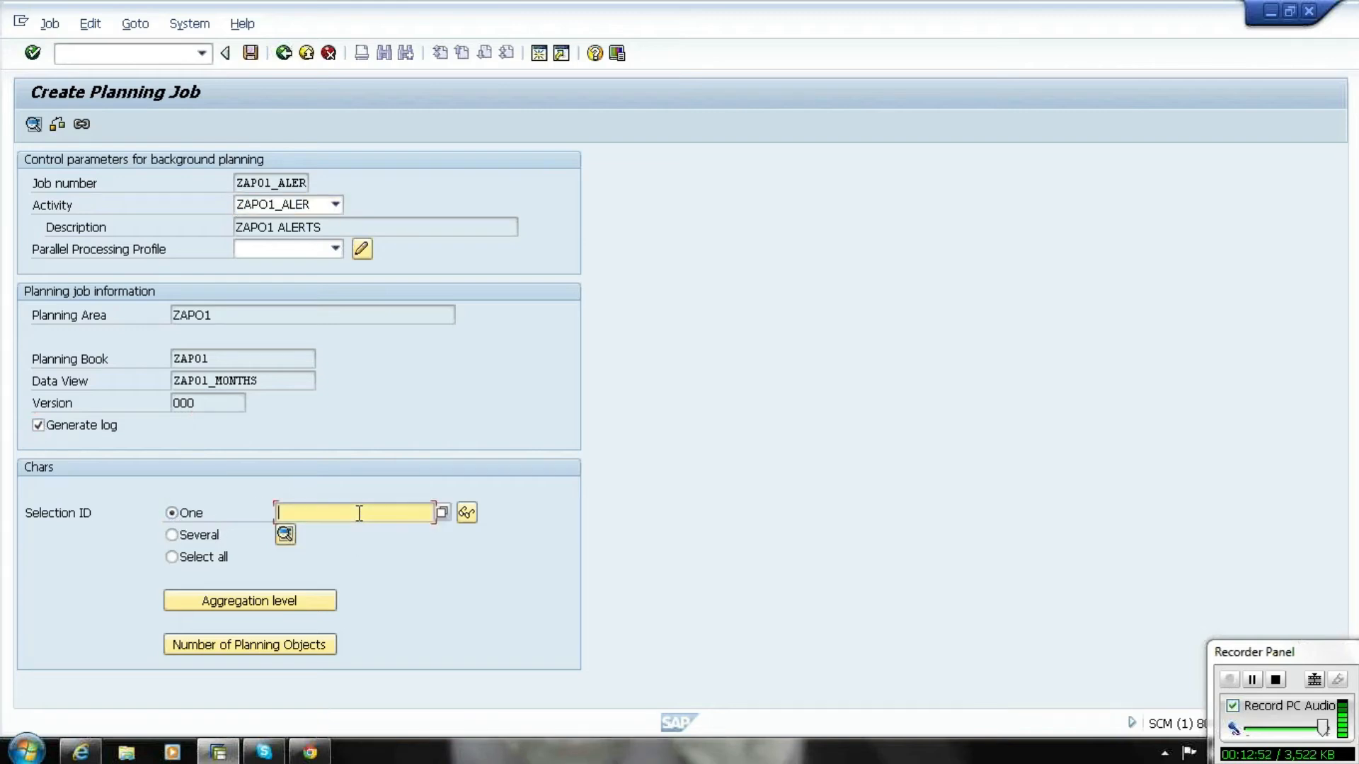
pyautogui.click(446, 521)
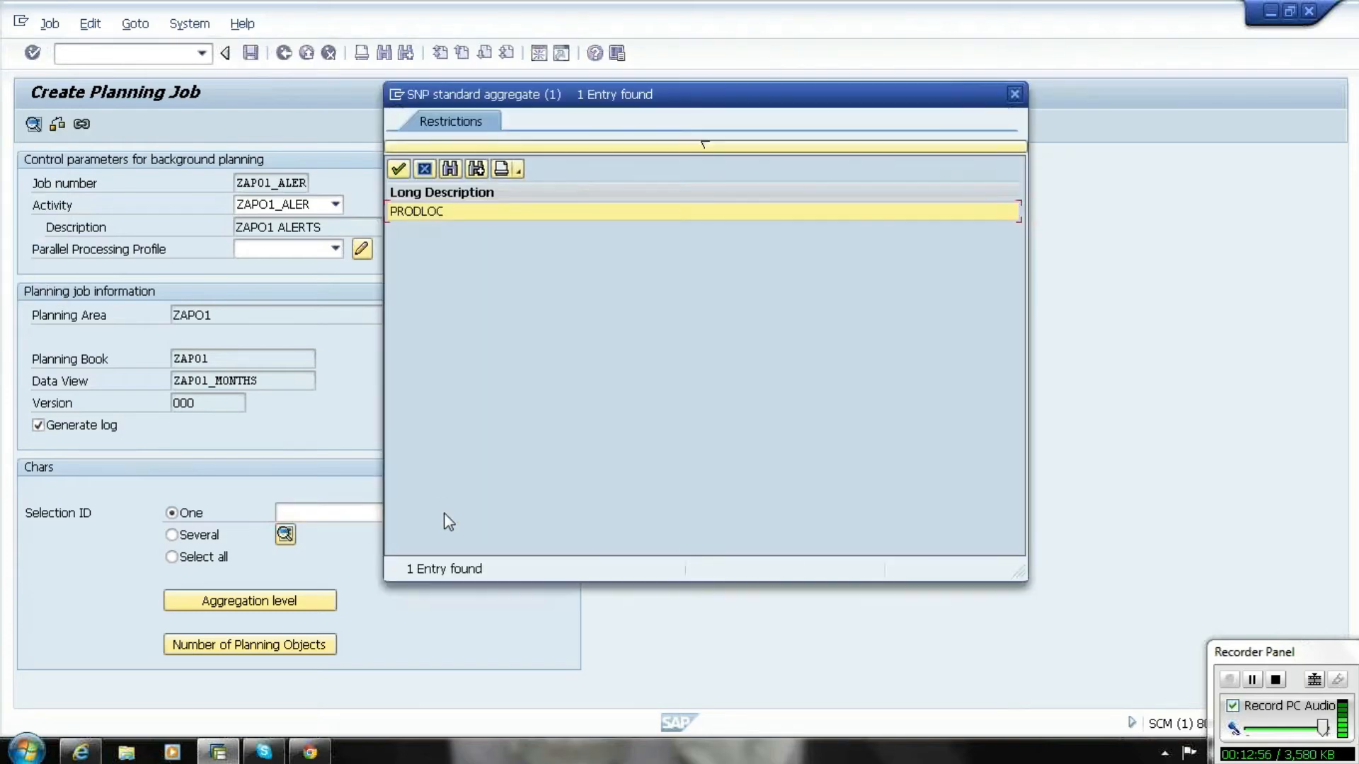
pyautogui.doubleClick(427, 213)
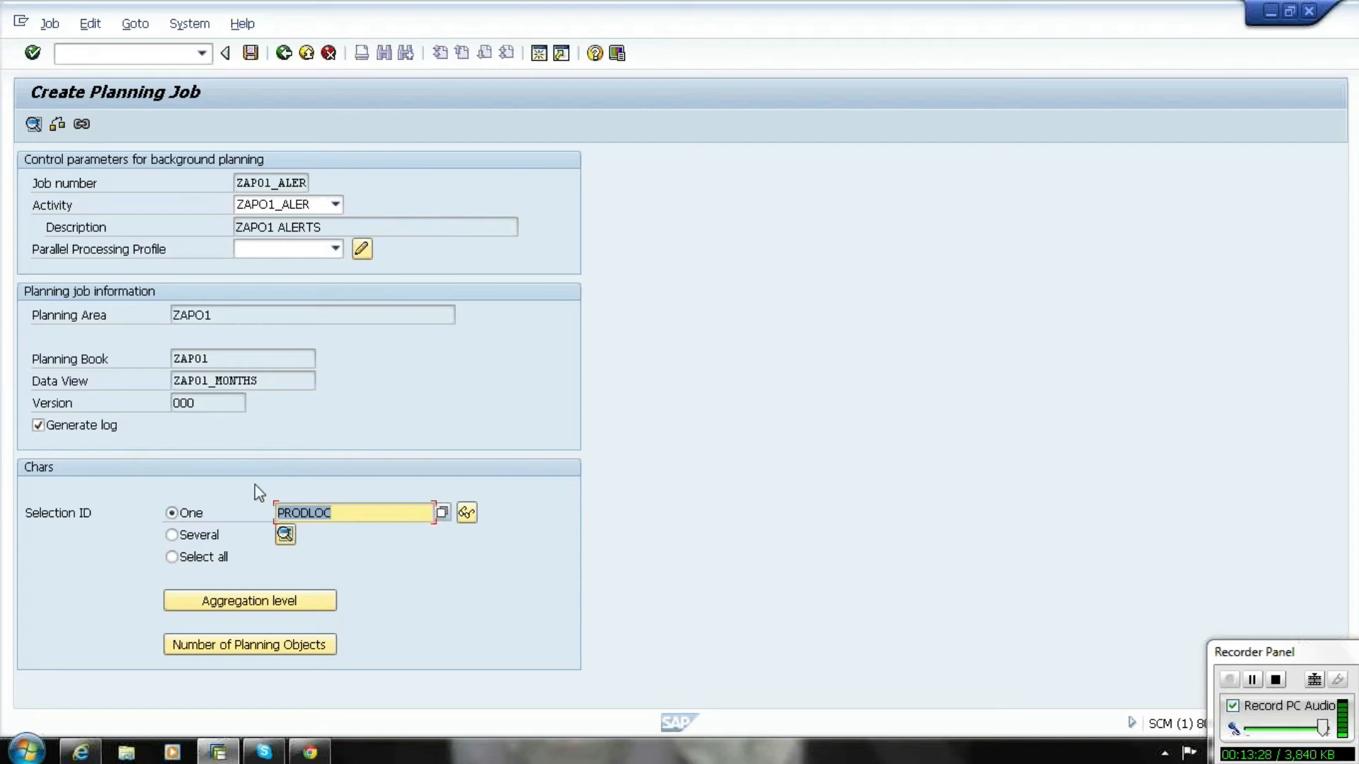
# - Review the selection variants offered for choosing several IDs and switch the job back to the single selection ID PRODLOC
pyautogui.click(204, 541)
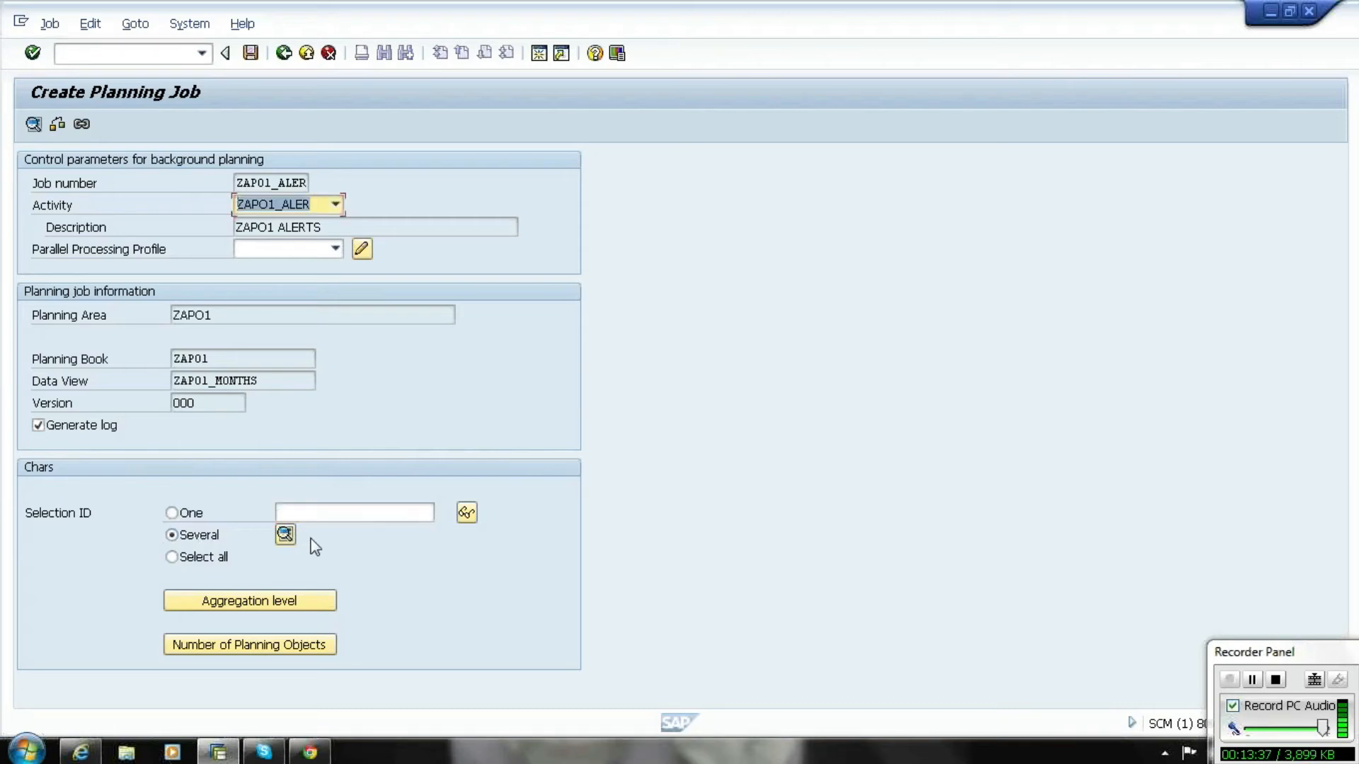
pyautogui.click(286, 535)
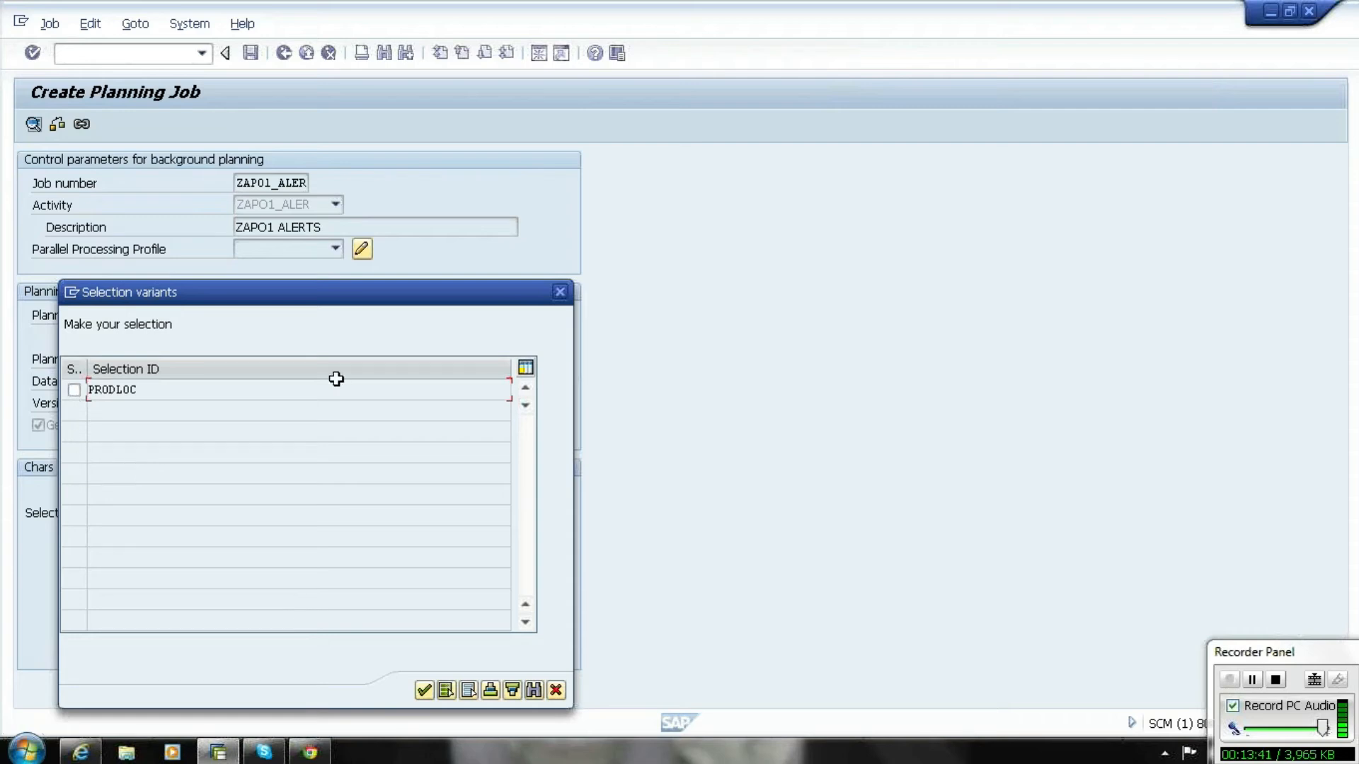
pyautogui.click(556, 690)
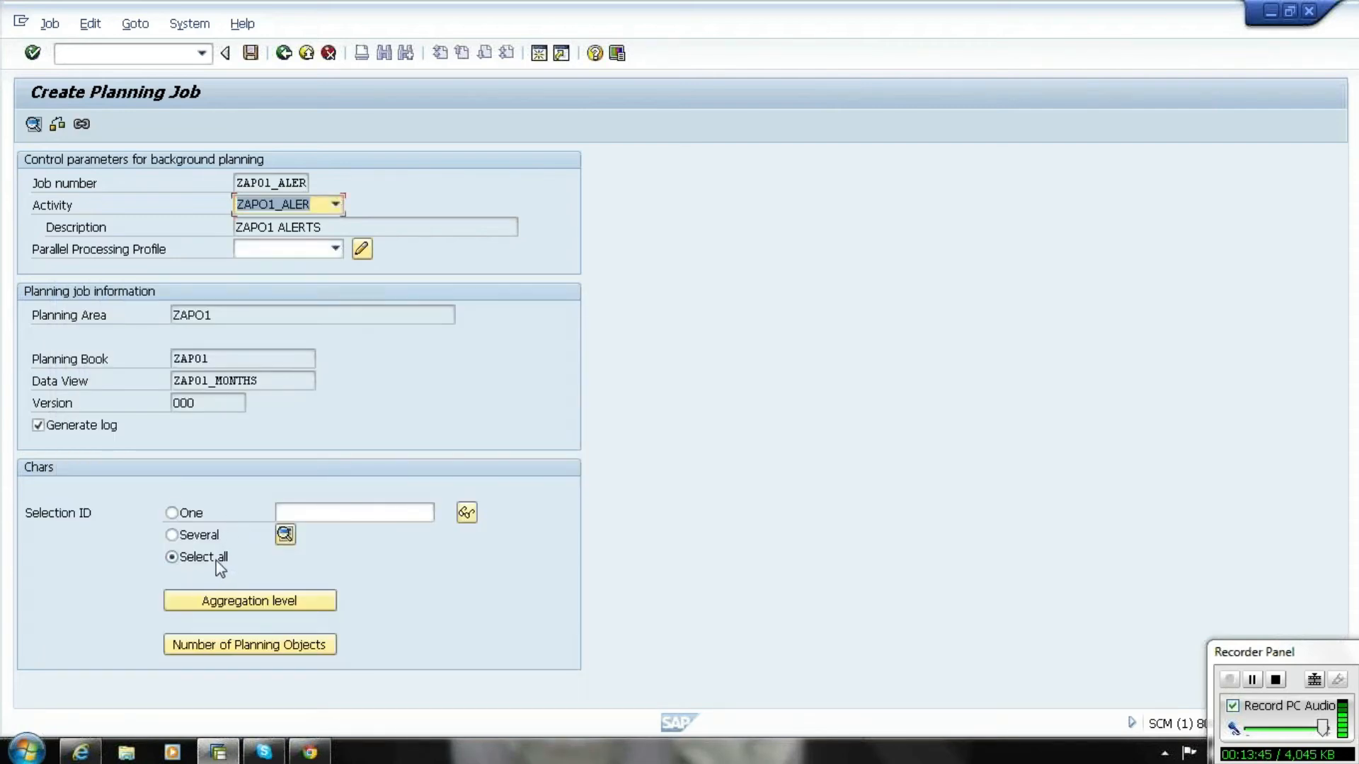
pyautogui.click(357, 515)
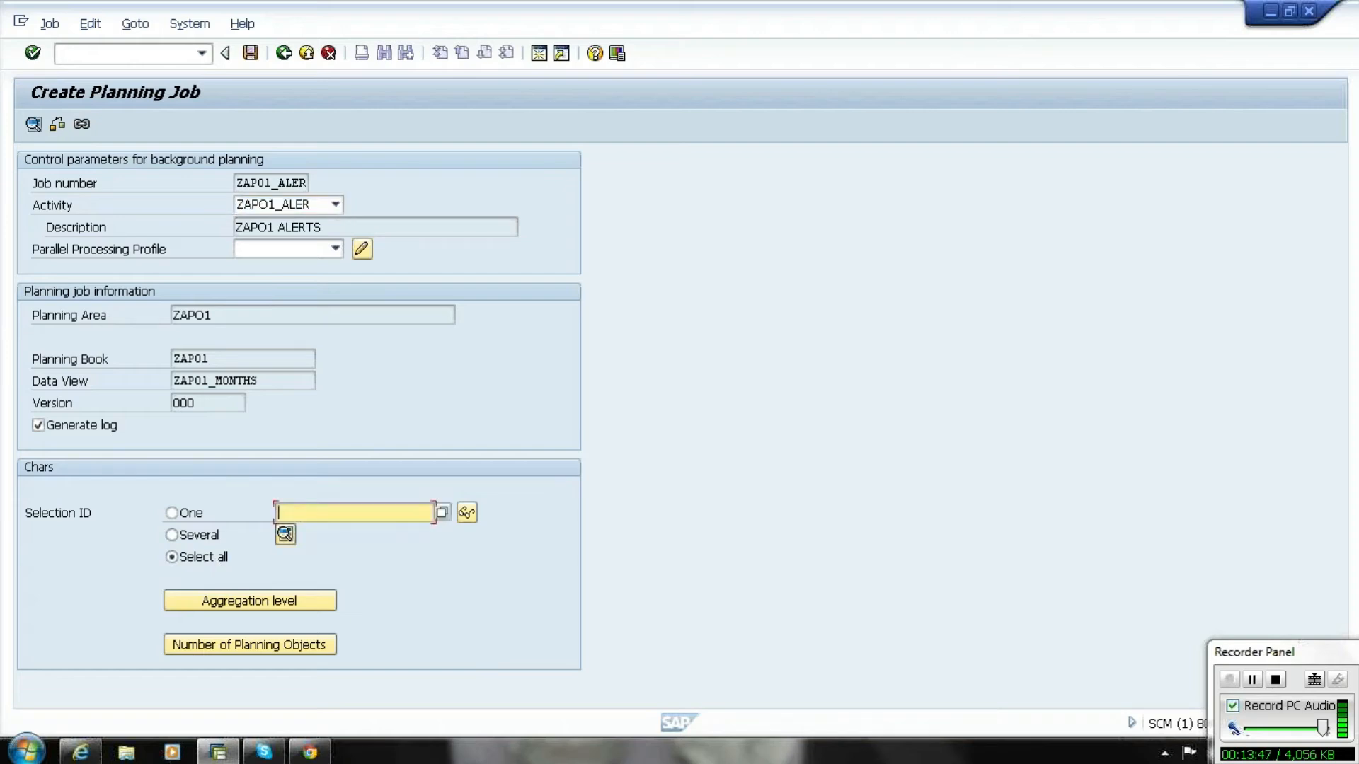
pyautogui.click(180, 518)
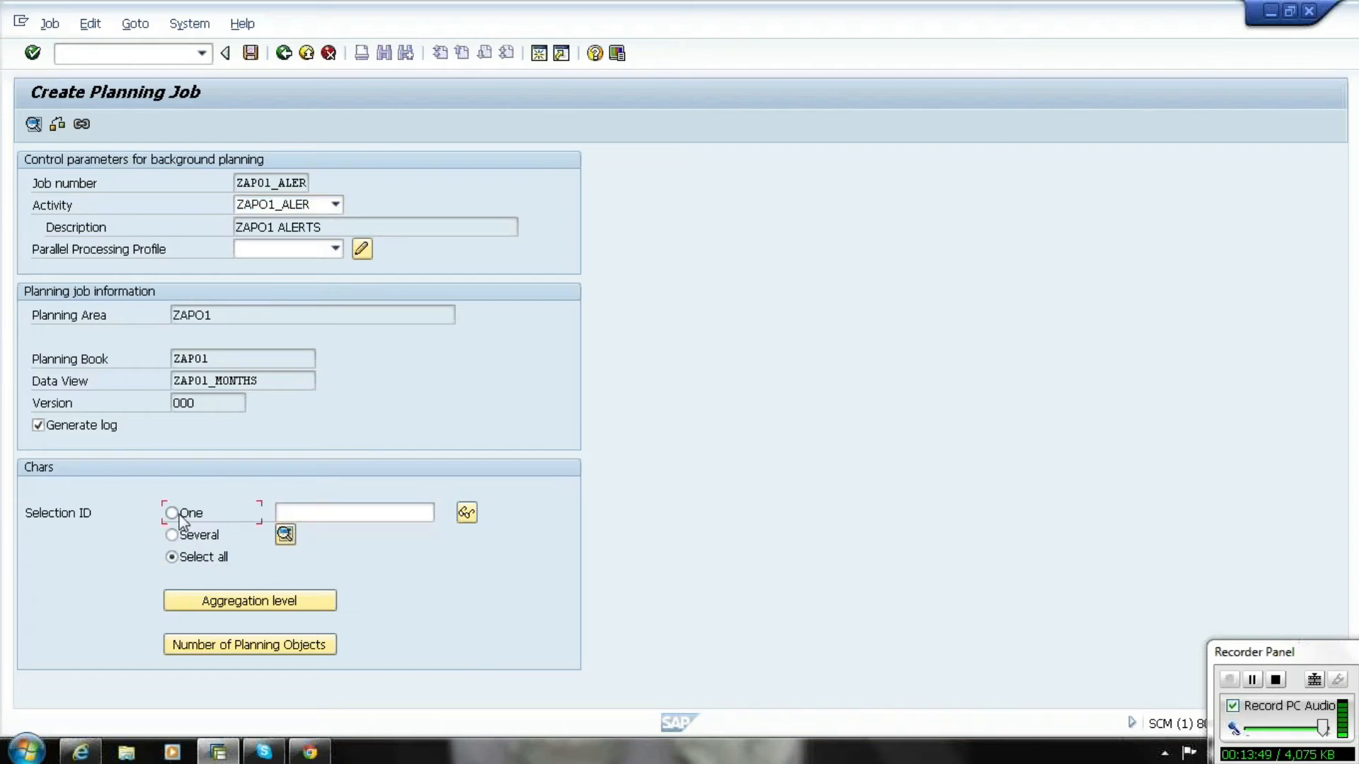
# - In the aggregation level, deselect Brand, Customer Number, Product Group and Sales Organization, reselect all characteristics and accept the choice
pyautogui.click(278, 606)
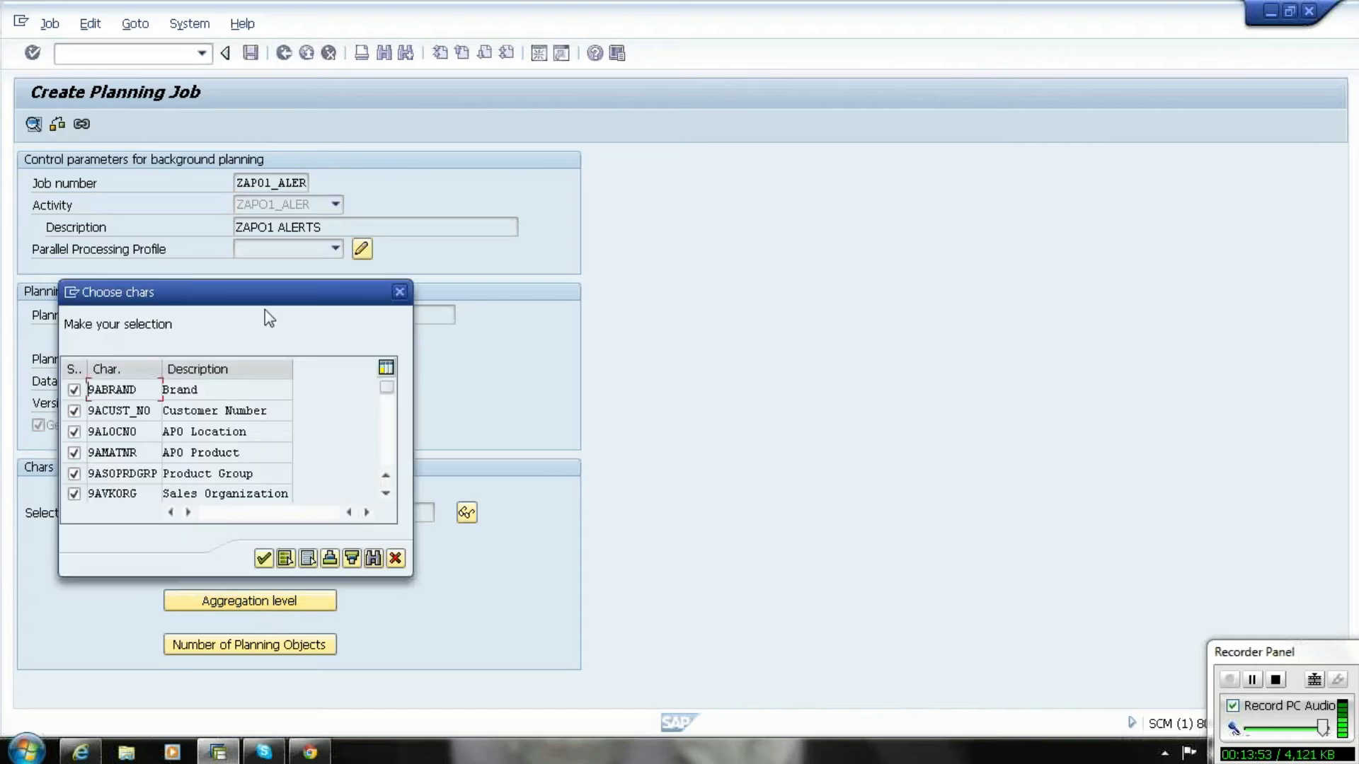
pyautogui.moveTo(221, 301); pyautogui.dragTo(721, 245)
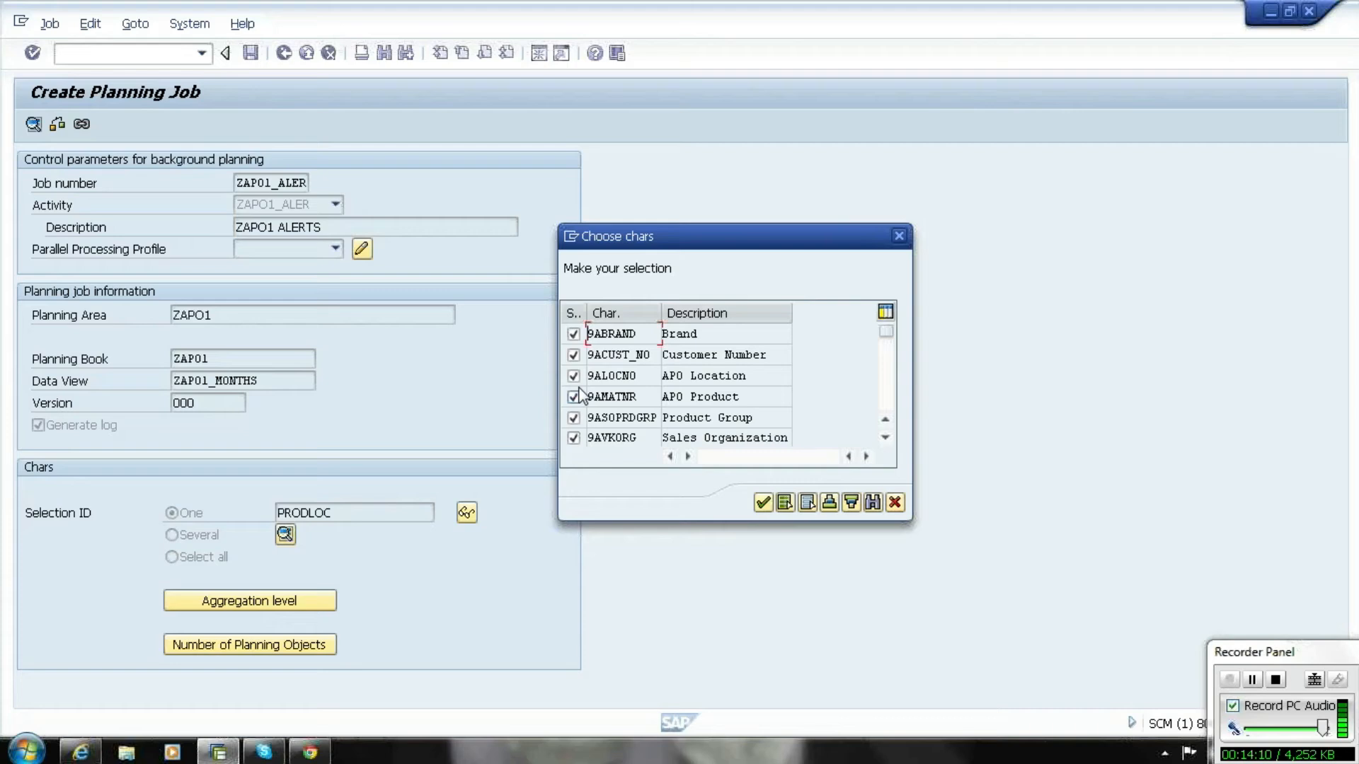
pyautogui.click(574, 334)
pyautogui.click(574, 355)
pyautogui.click(573, 418)
pyautogui.click(573, 439)
pyautogui.click(786, 503)
pyautogui.click(763, 503)
# - Check the job's number of planning objects, save the planning job and return to the SAP Easy Access screen
pyautogui.click(278, 645)
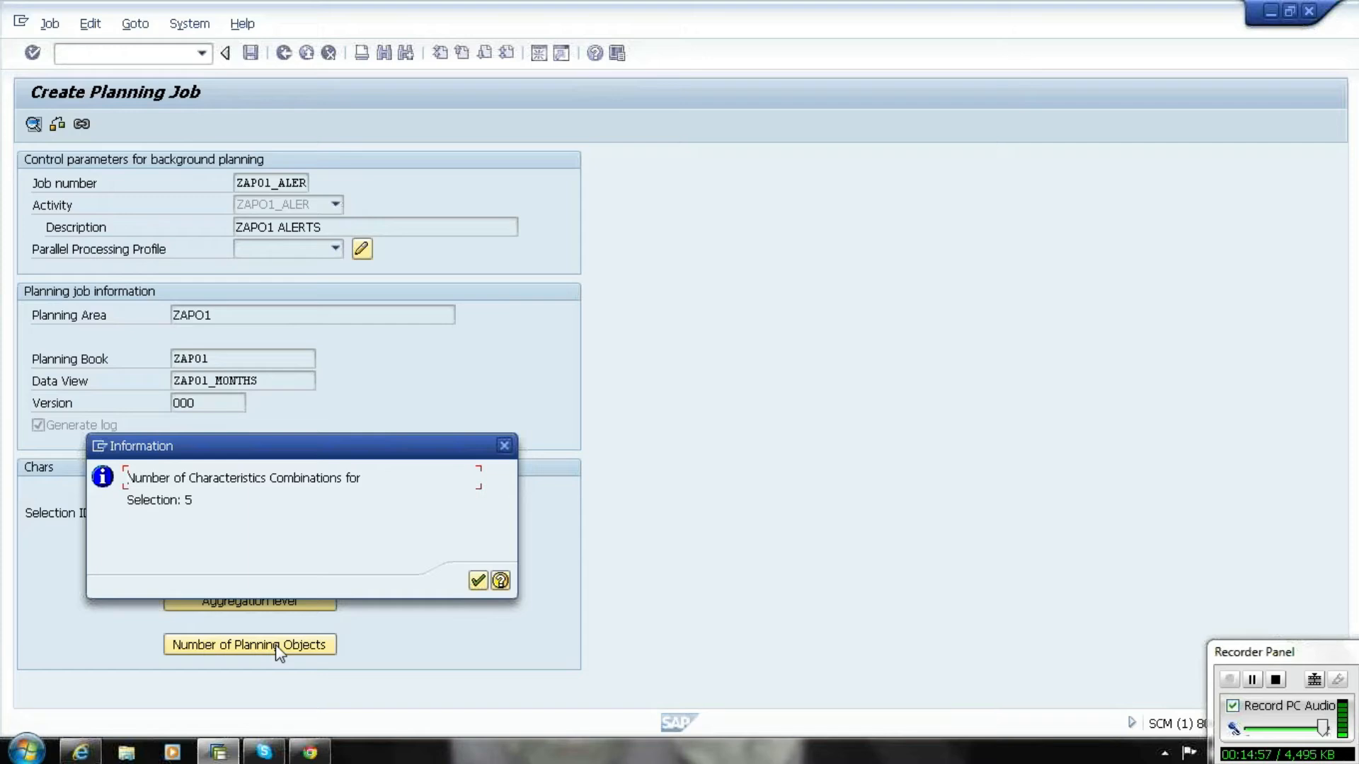
pyautogui.click(504, 445)
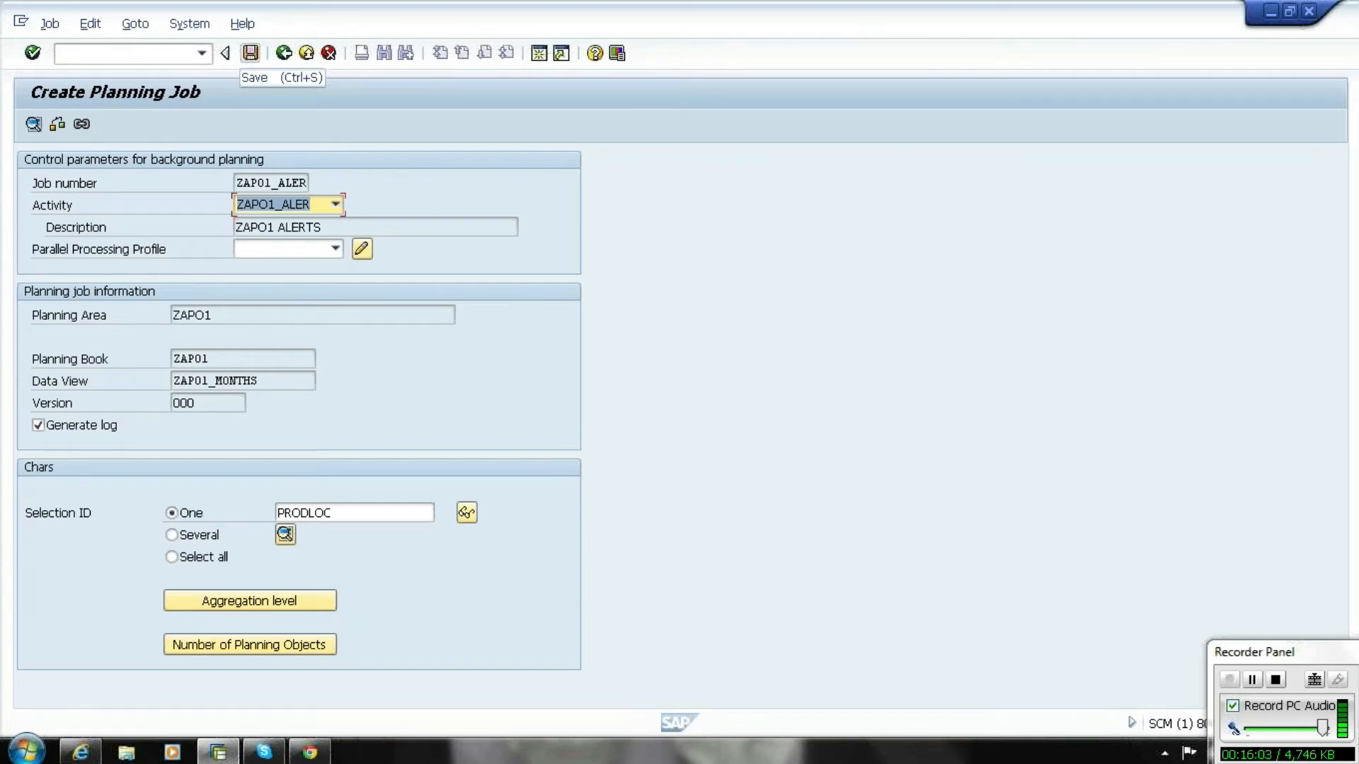
pyautogui.click(251, 54)
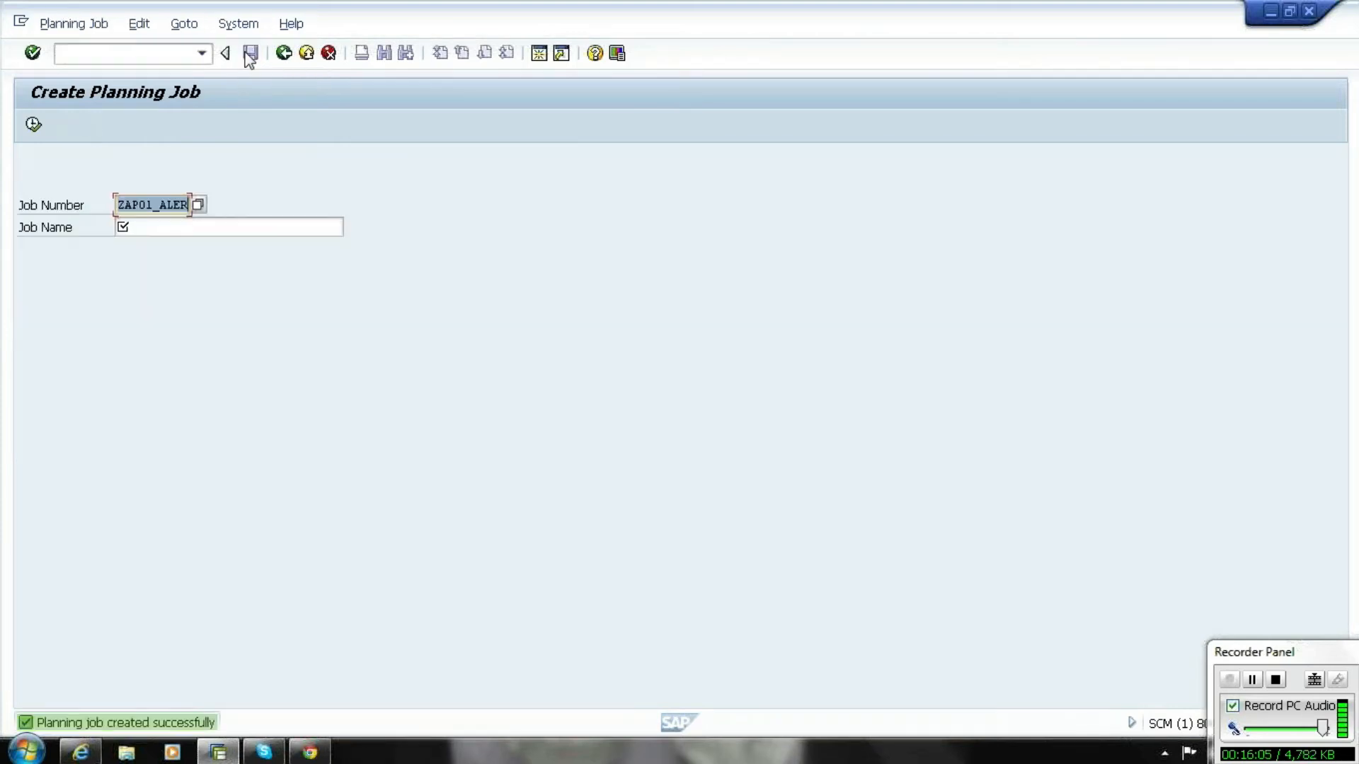
pyautogui.click(288, 56)
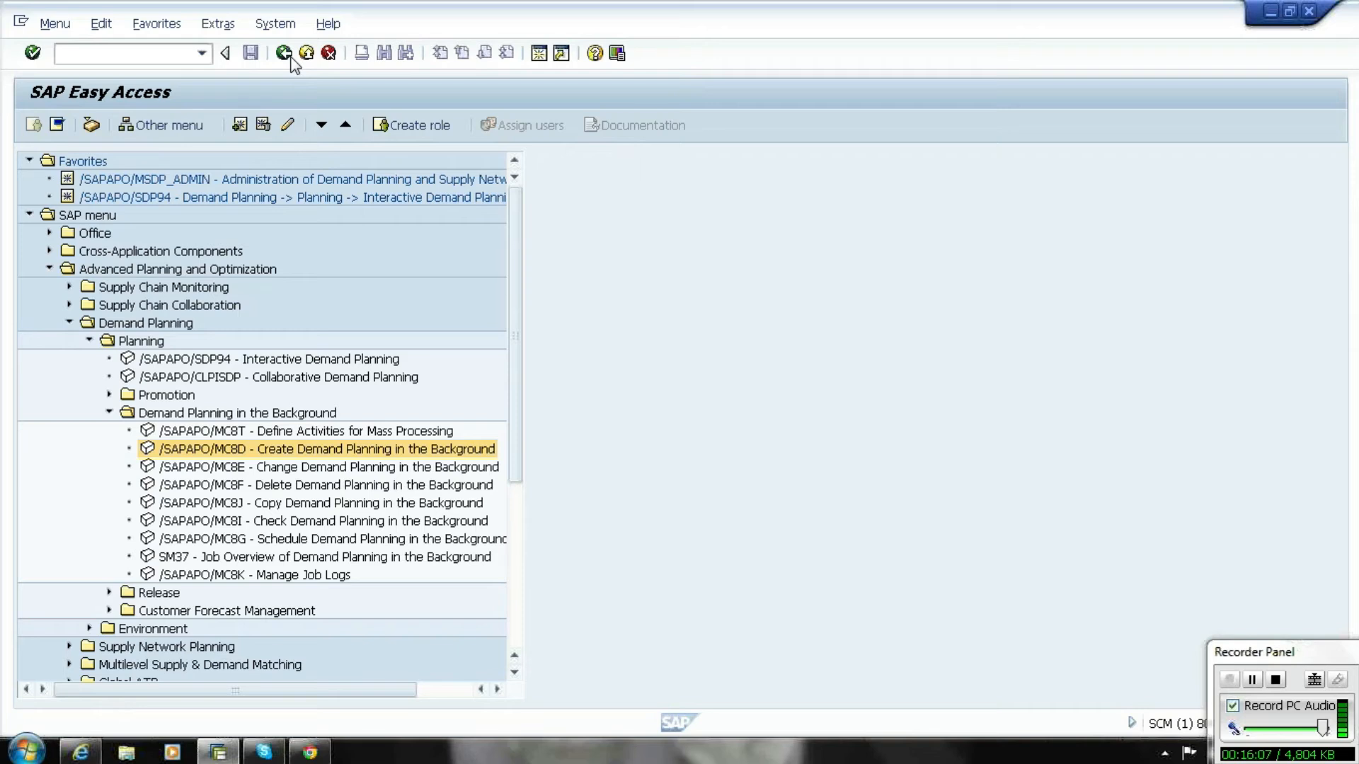
pyautogui.click(298, 433)
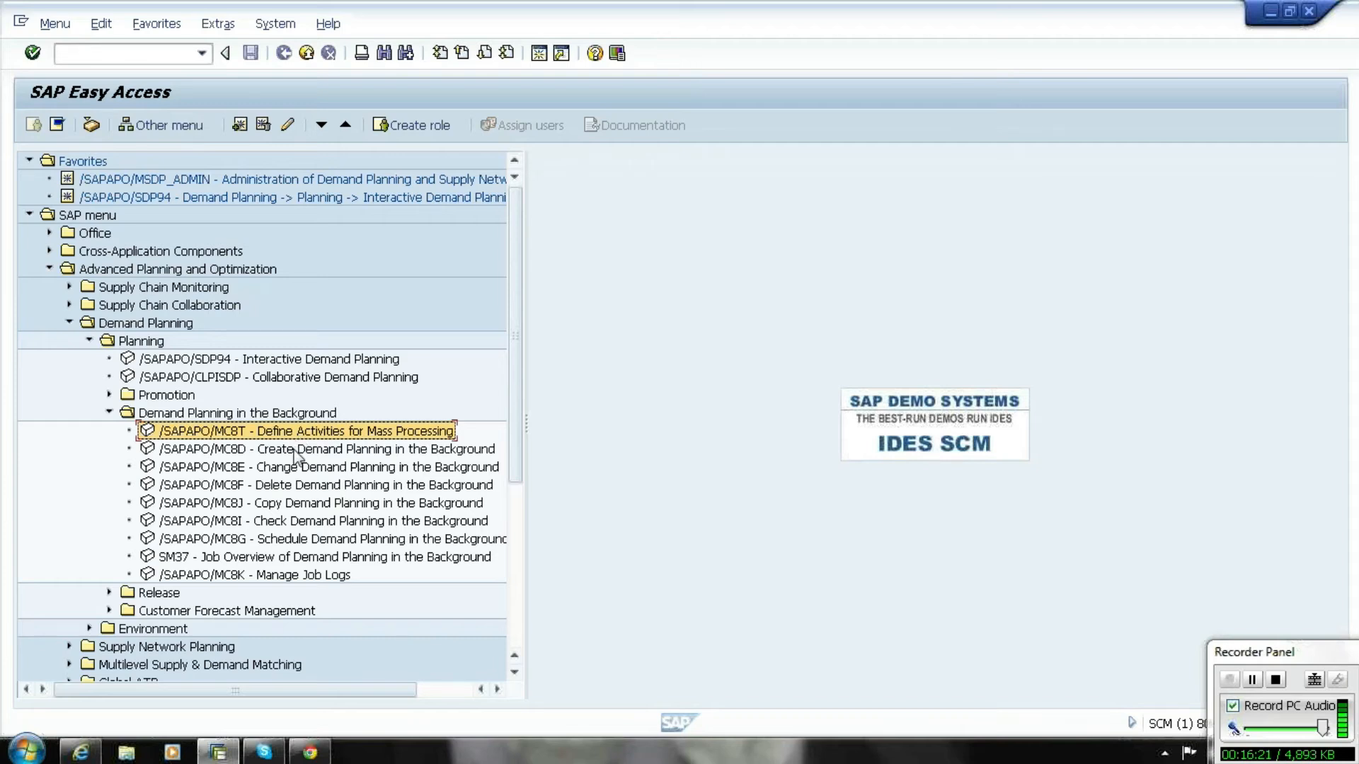
pyautogui.click(295, 451)
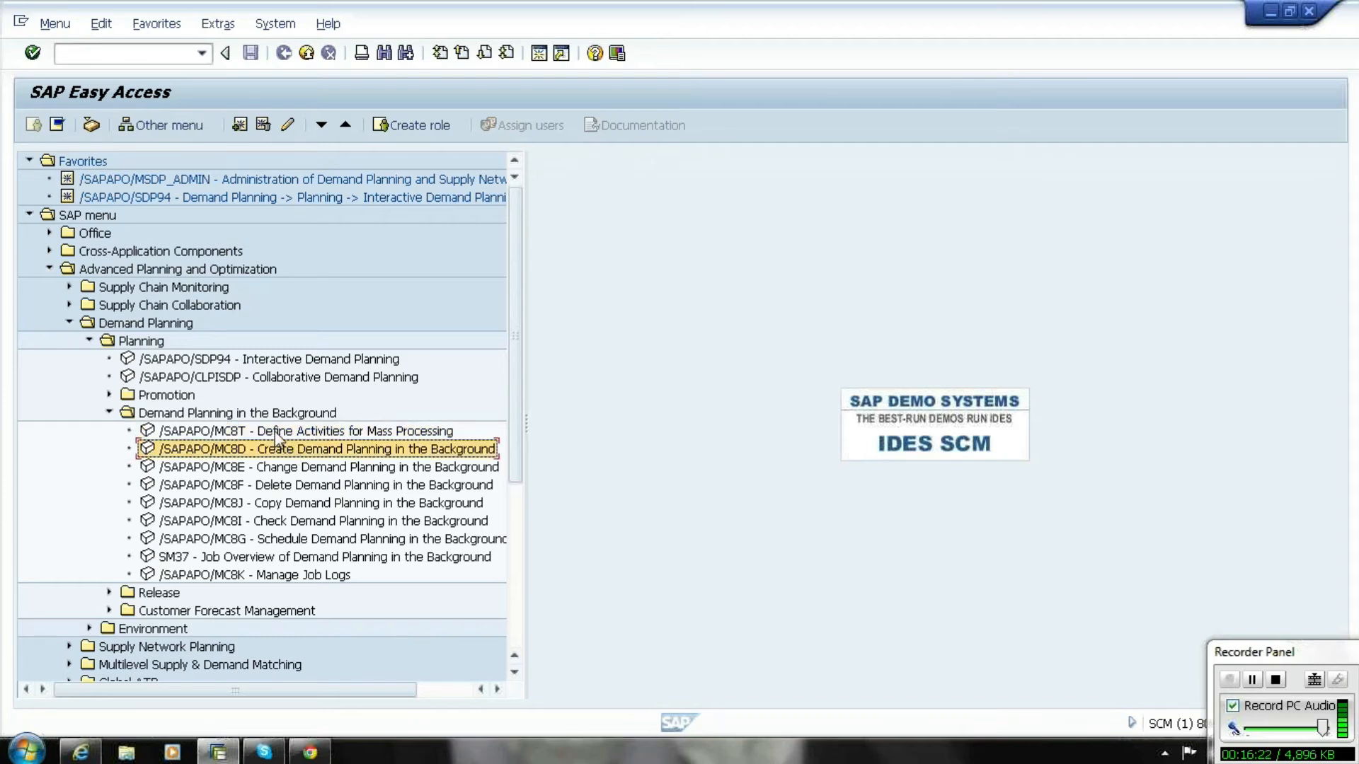
pyautogui.click(290, 468)
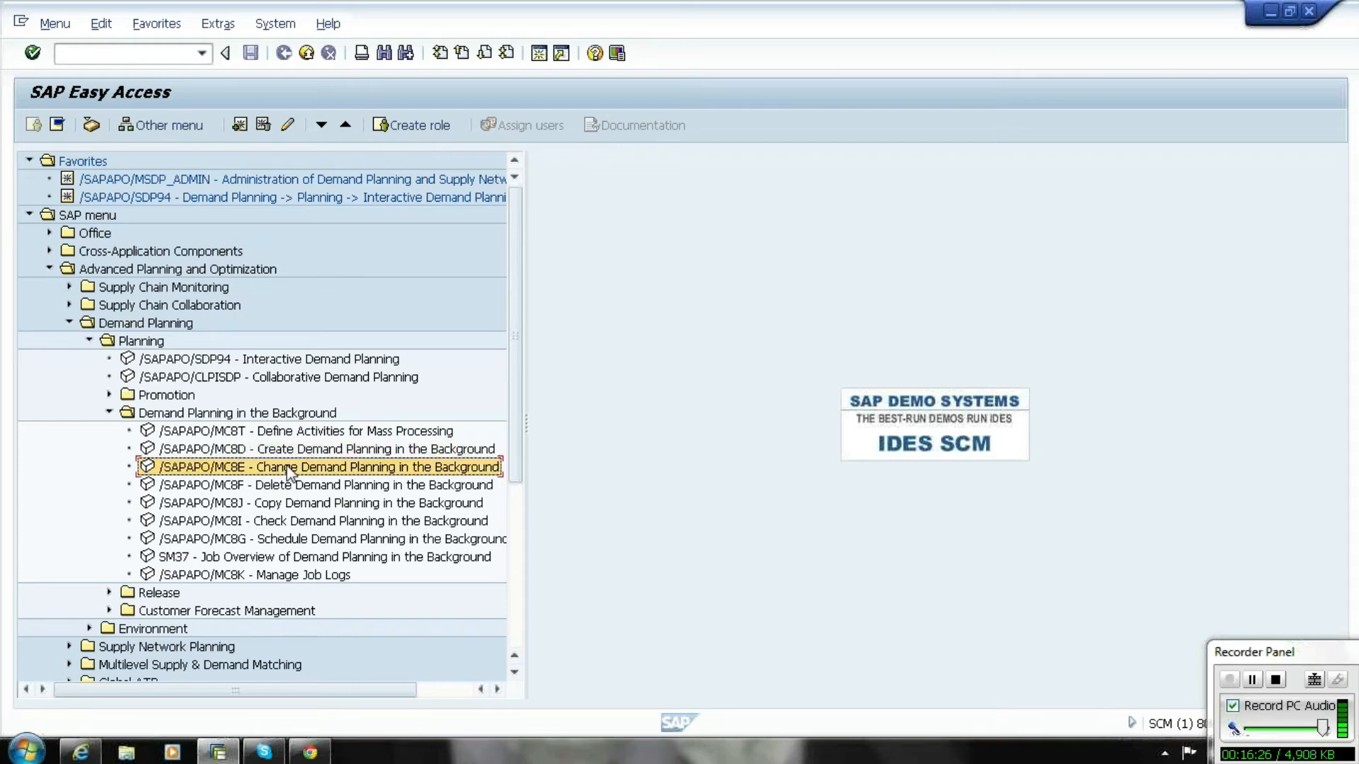
pyautogui.click(288, 489)
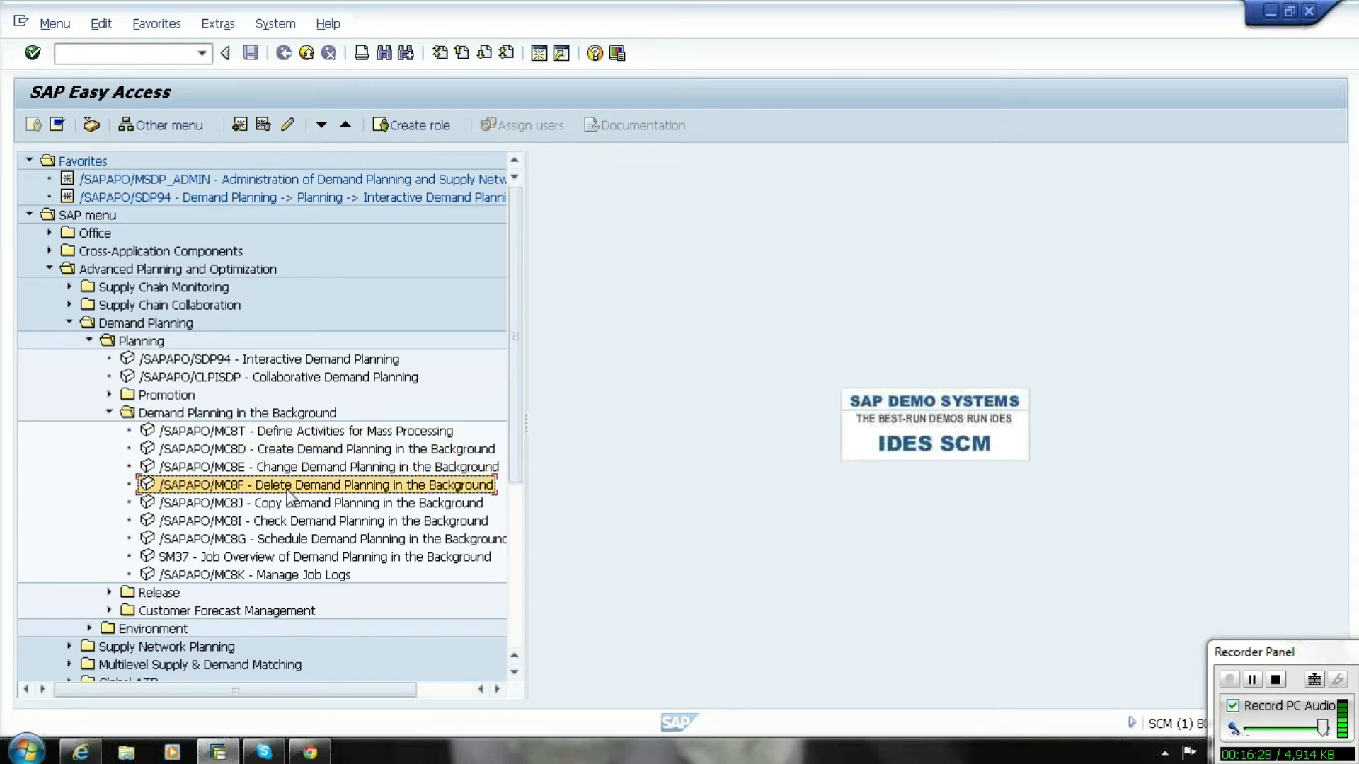
pyautogui.click(287, 504)
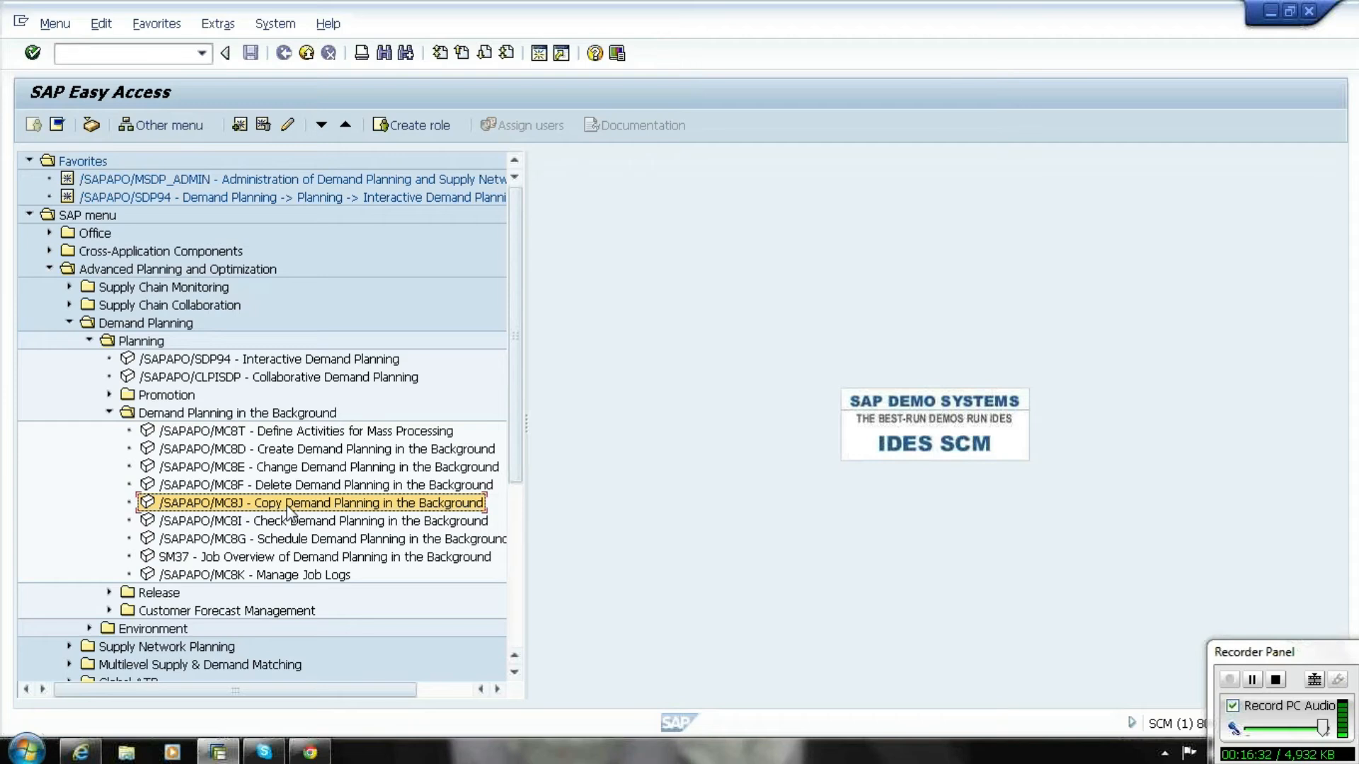
pyautogui.click(289, 526)
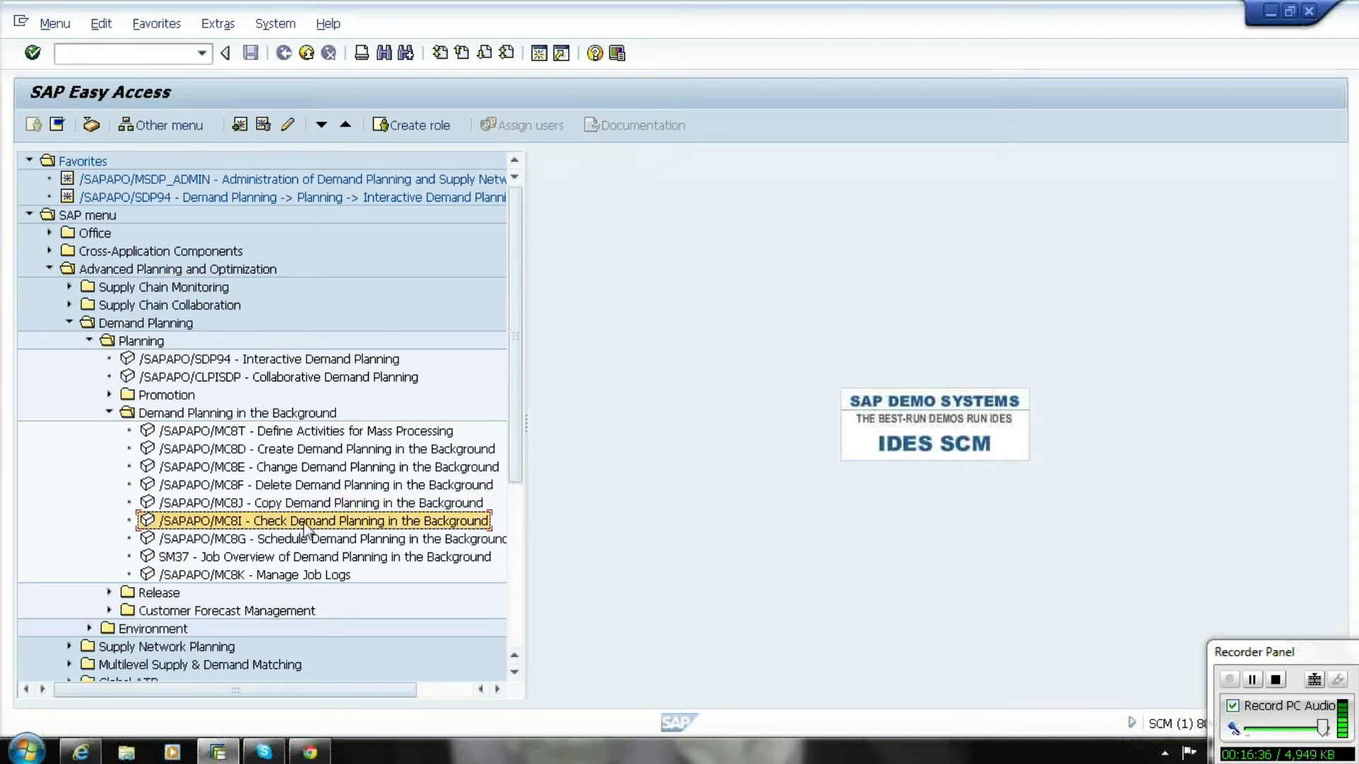
# - Open Schedule Demand Planning in the Background (/SAPAPO/MC8G), execute scheduling for job ZAPO1_ALER and choose a date/time start
pyautogui.click(301, 540)
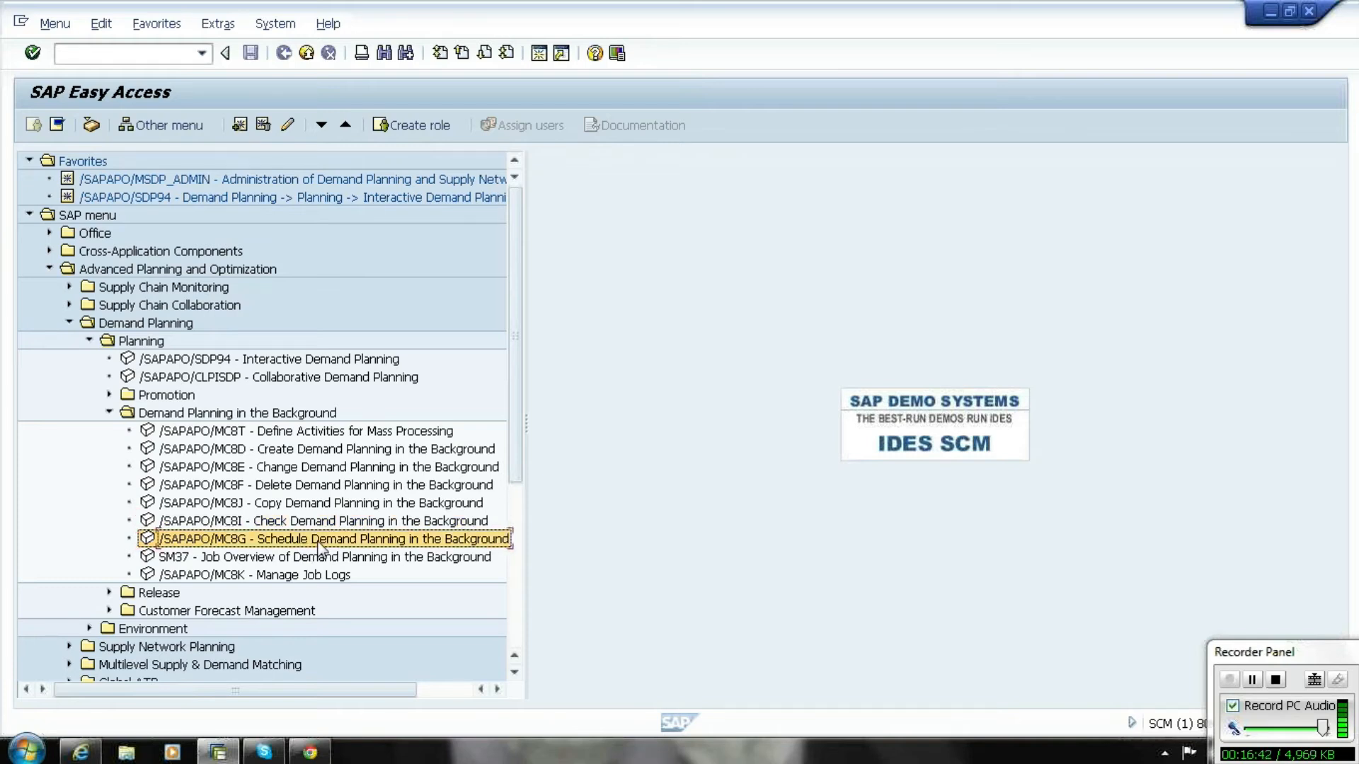
pyautogui.doubleClick(318, 542)
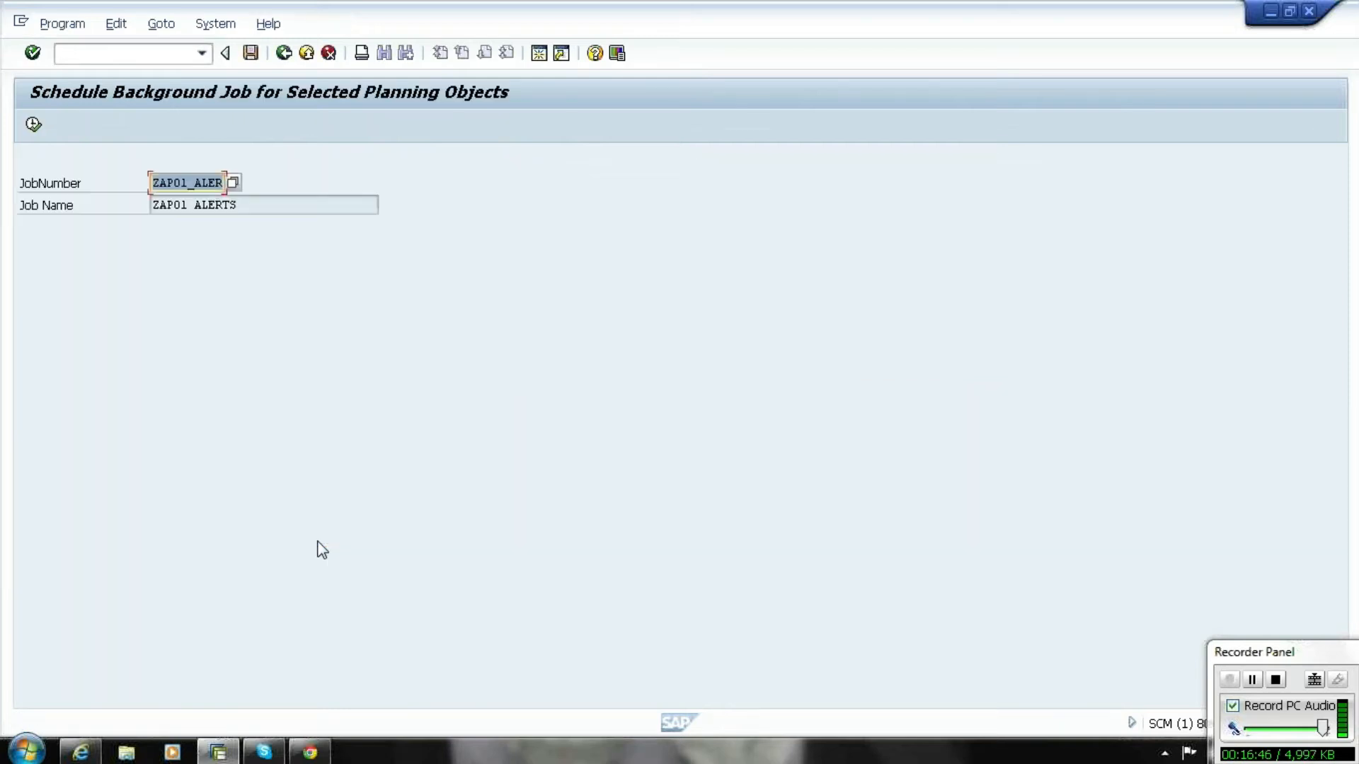
pyautogui.click(33, 124)
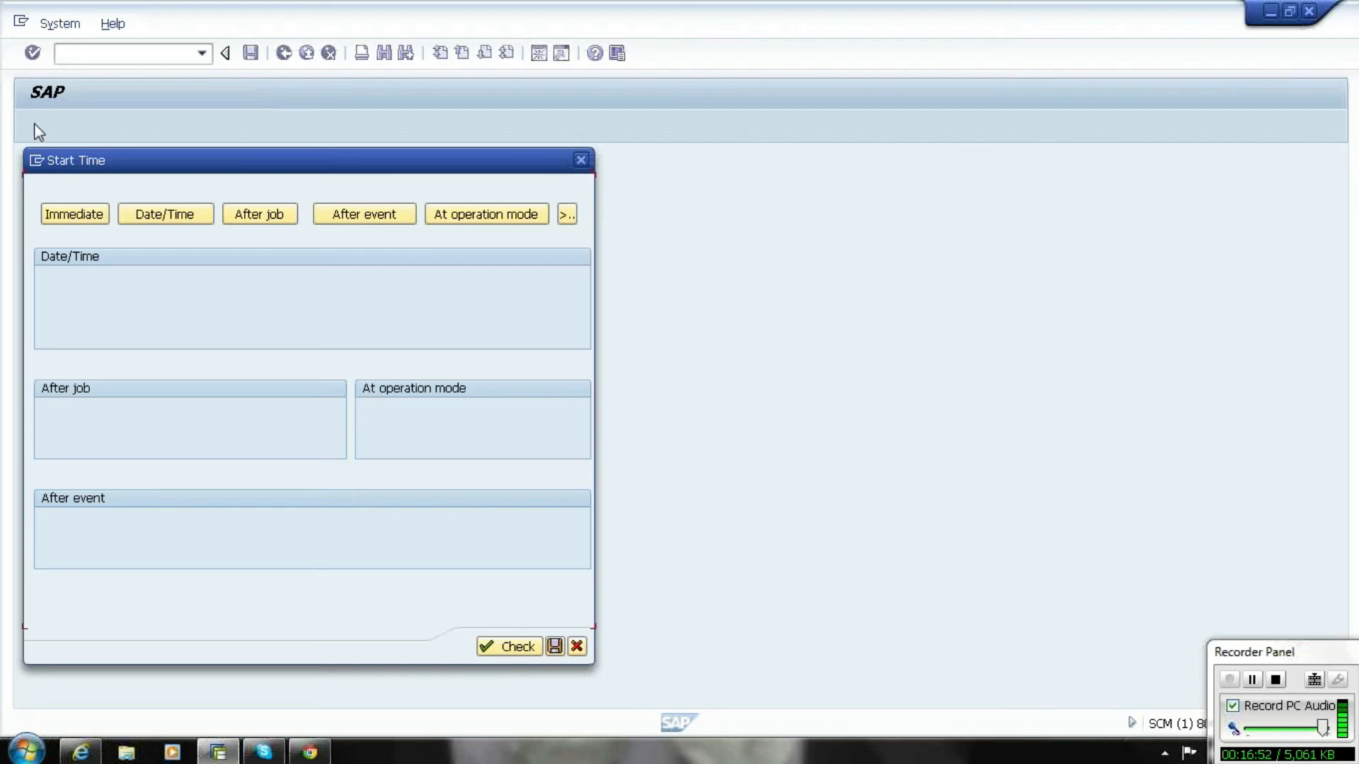
pyautogui.click(94, 223)
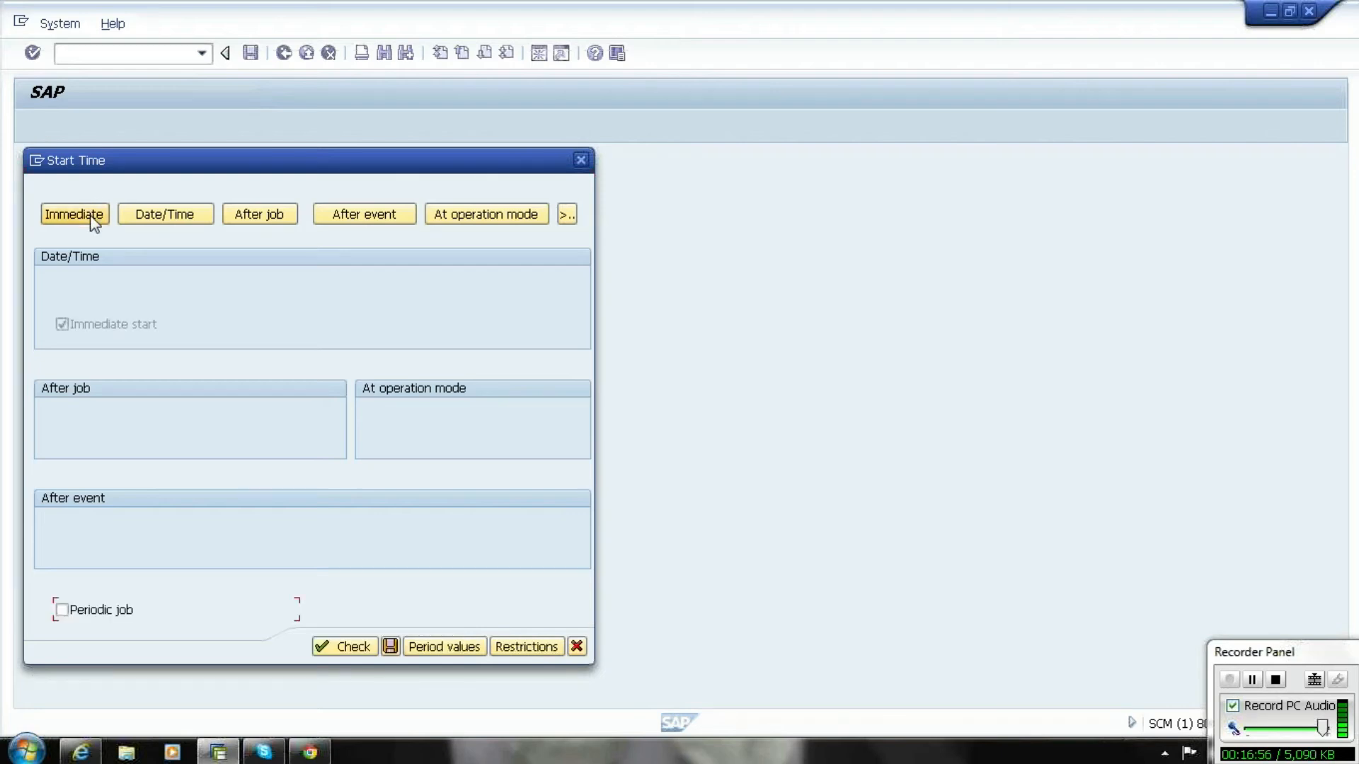
pyautogui.click(147, 224)
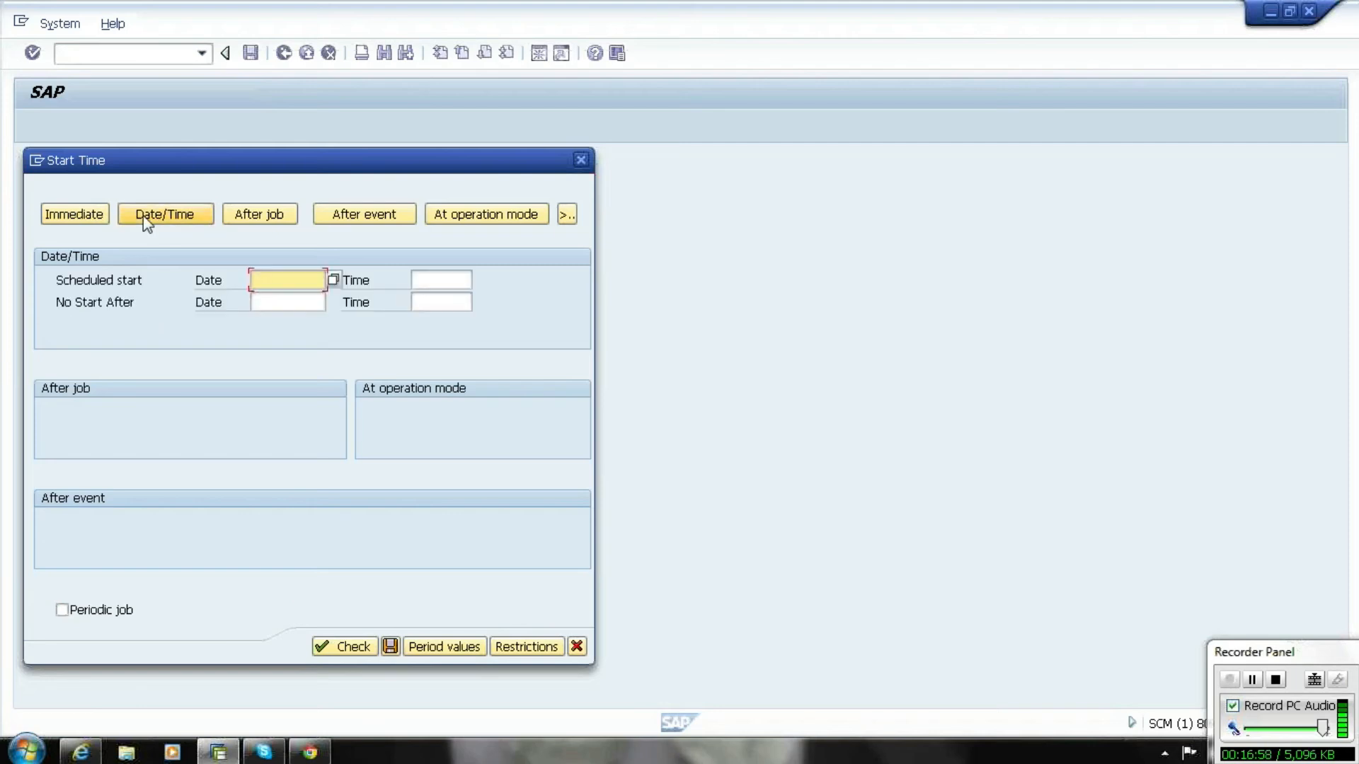
# - Set the scheduled start to 01.12.2011 at 09:00:00 and open the job's period values
pyautogui.click(293, 276)
pyautogui.click(294, 304)
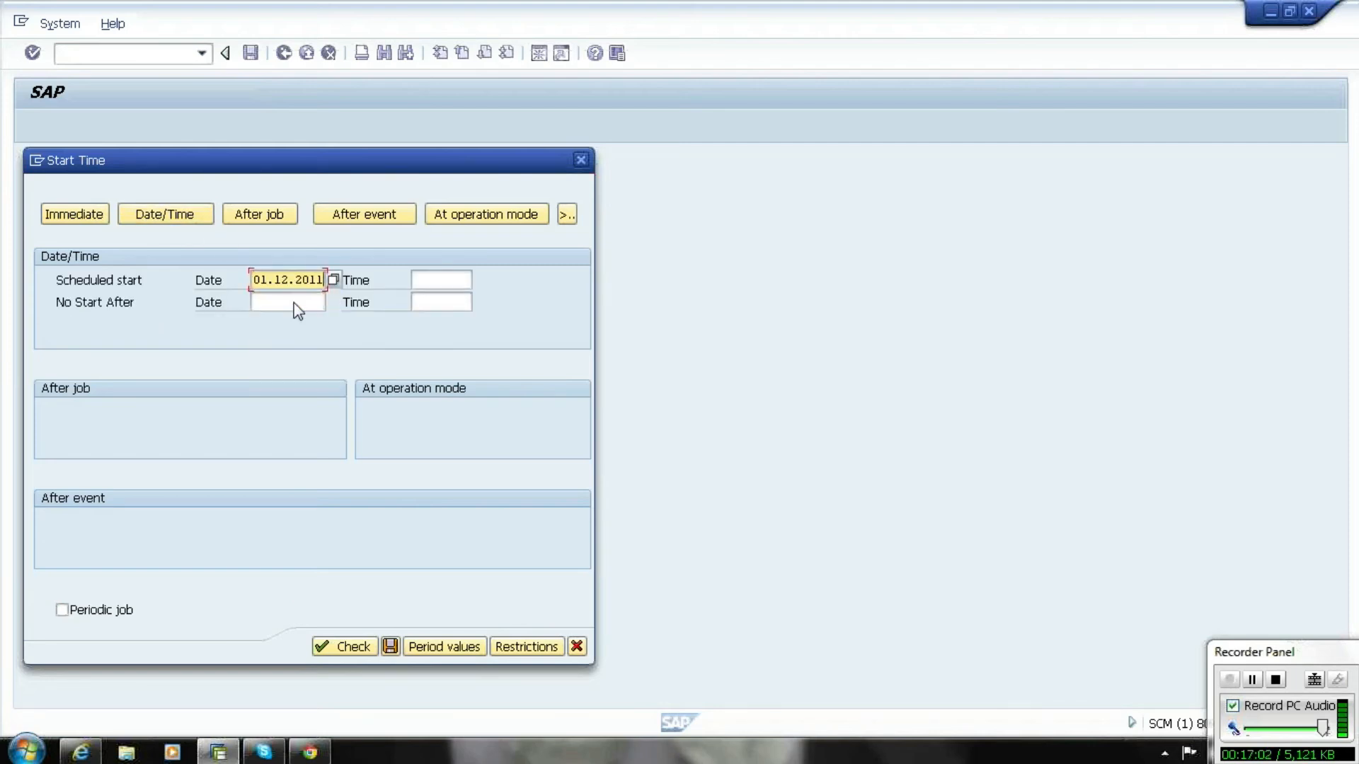
pyautogui.click(452, 279)
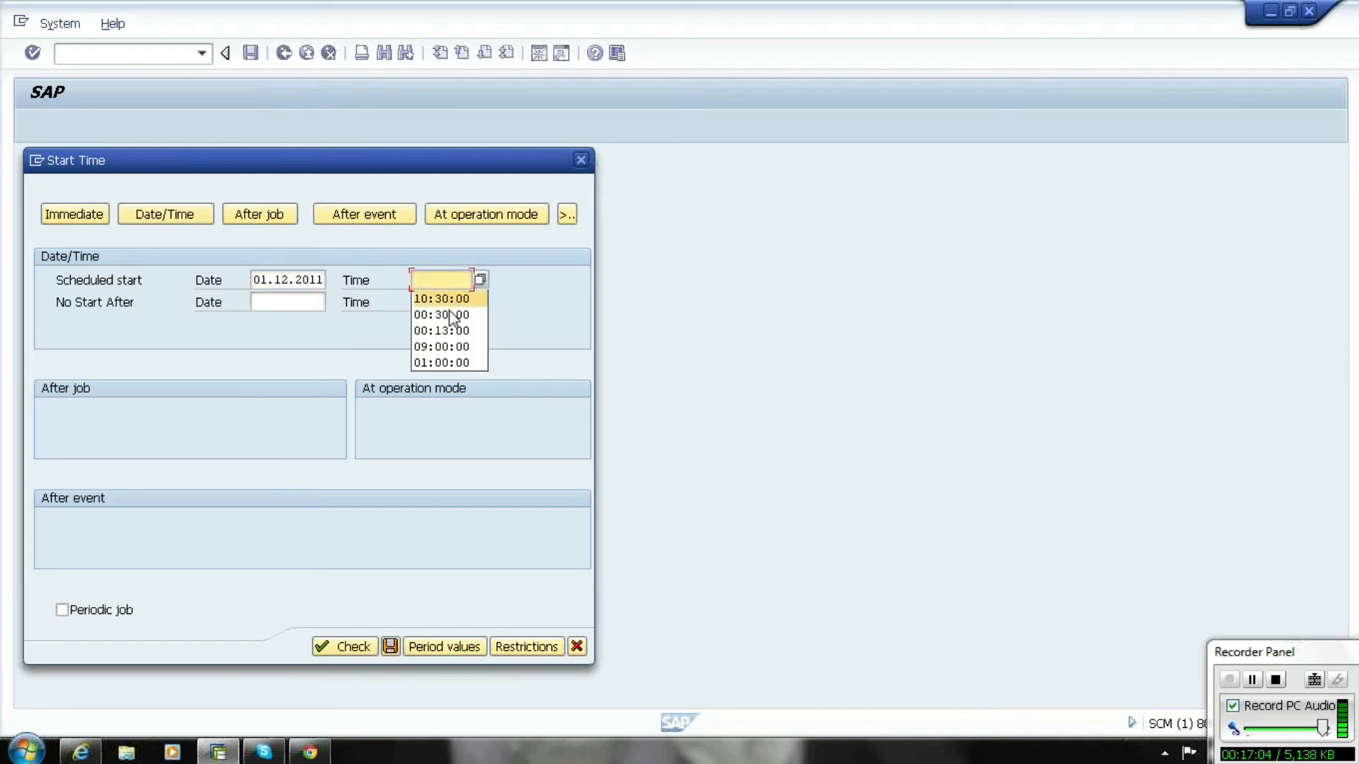
pyautogui.click(451, 347)
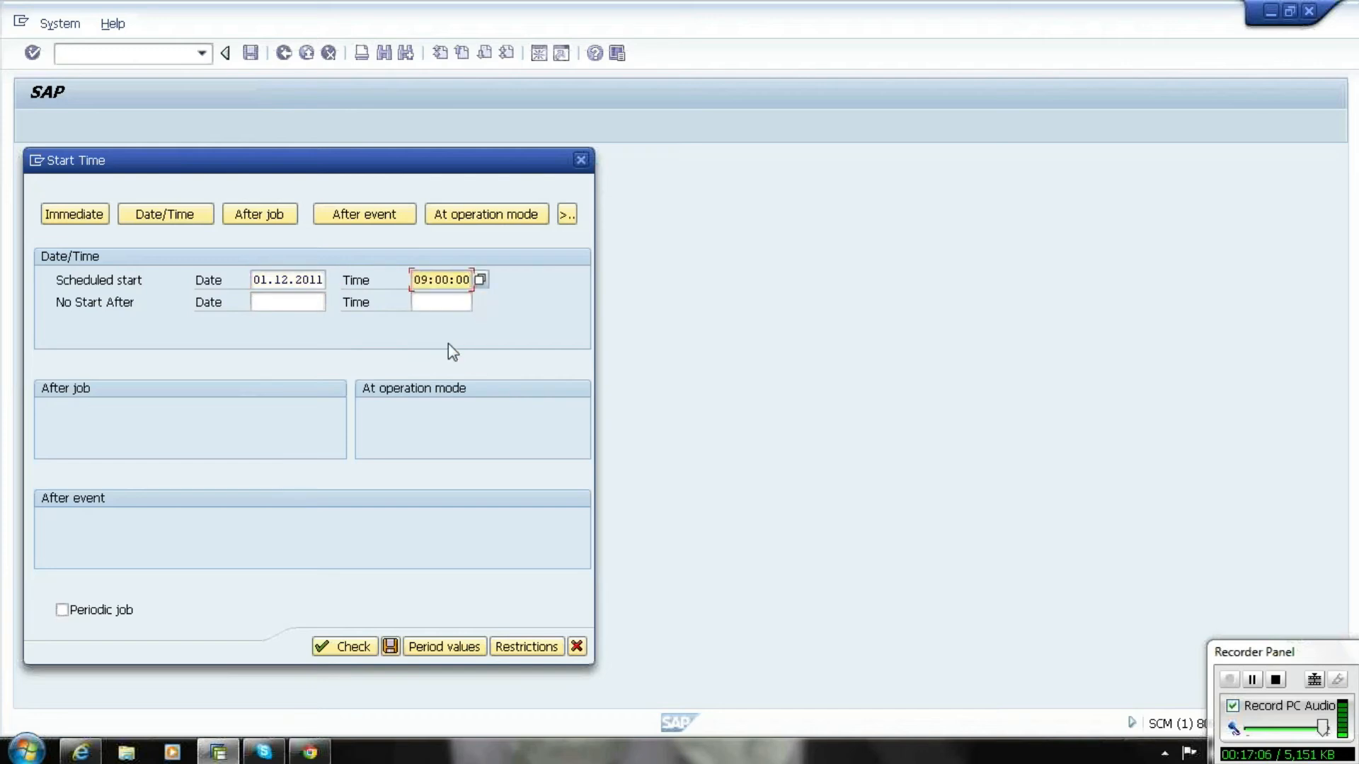
pyautogui.moveTo(253, 279); pyautogui.dragTo(328, 279)
pyautogui.click(328, 280)
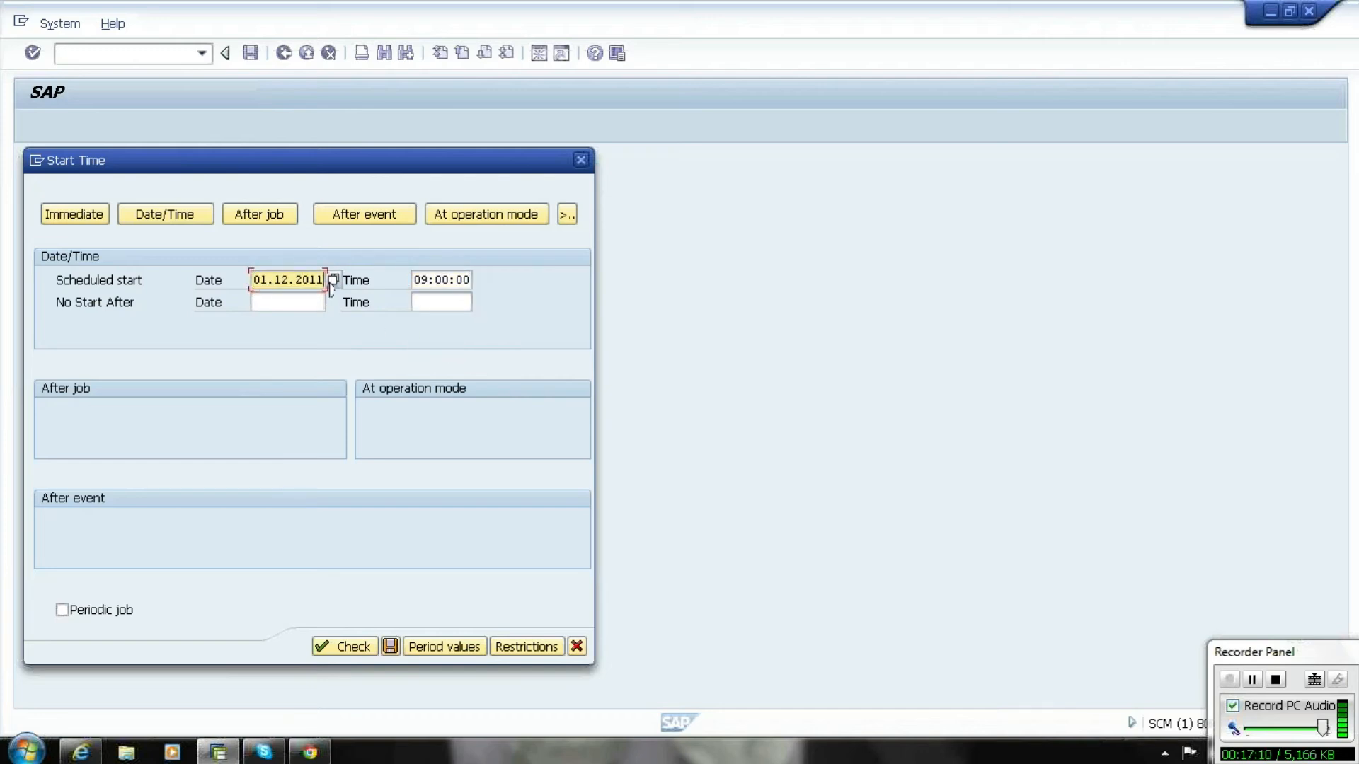
pyautogui.click(449, 648)
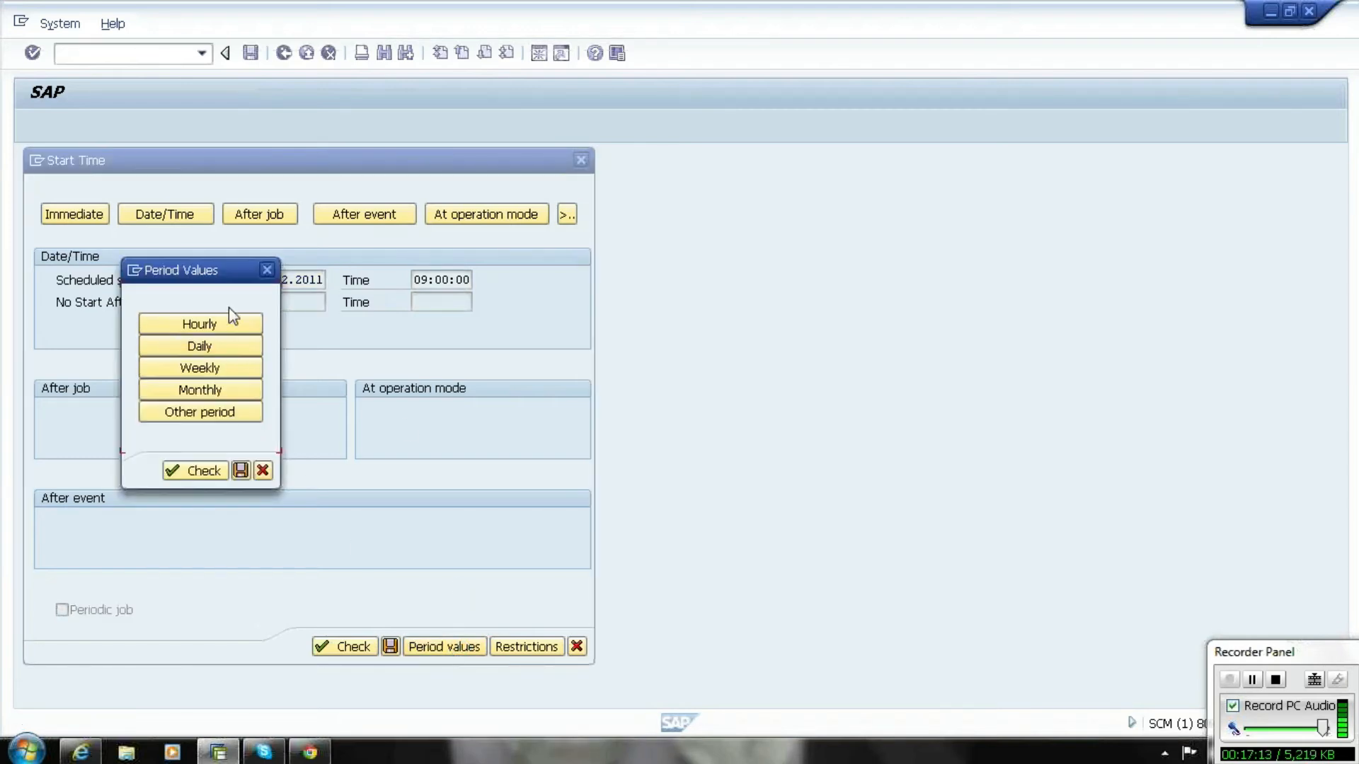
pyautogui.moveTo(242, 276); pyautogui.dragTo(665, 267)
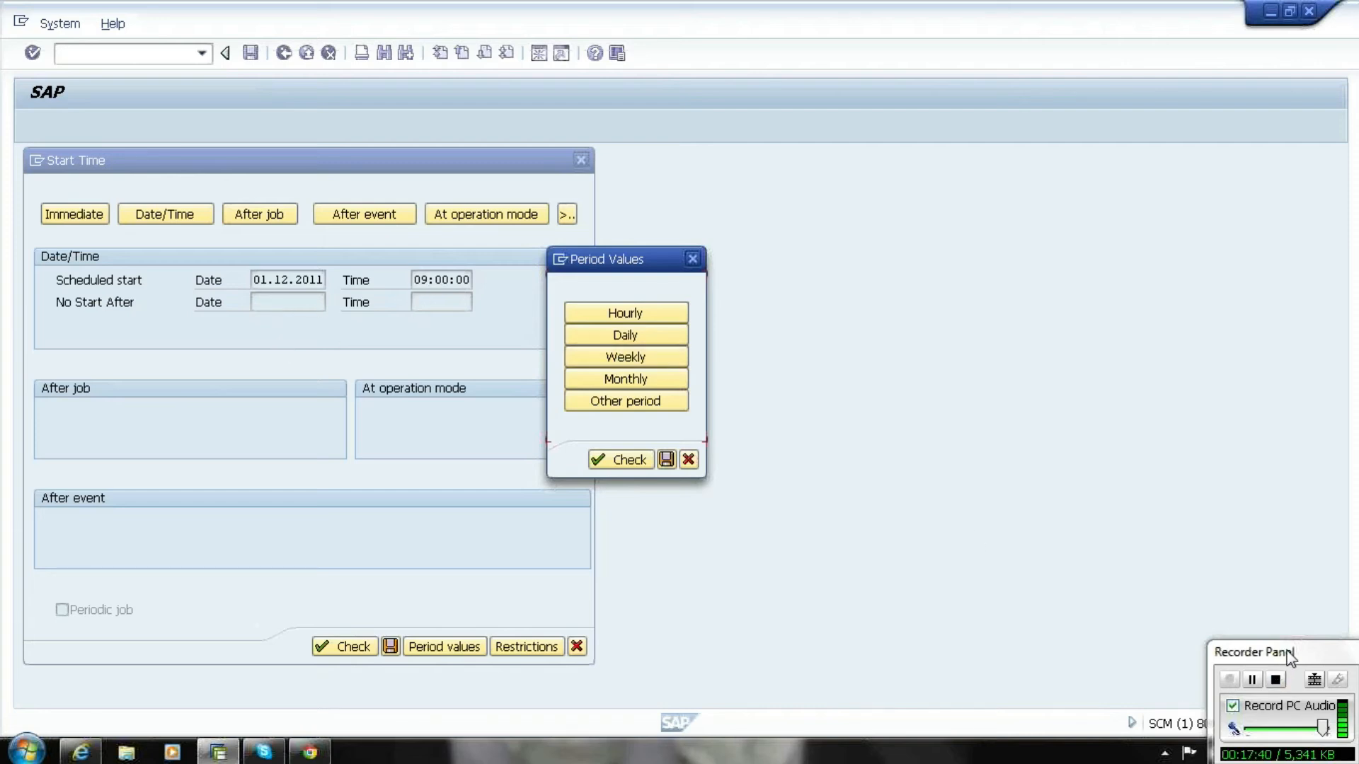
# - Check the current date in the system calendar
pyautogui.moveTo(1289, 659); pyautogui.dragTo(1302, 508)
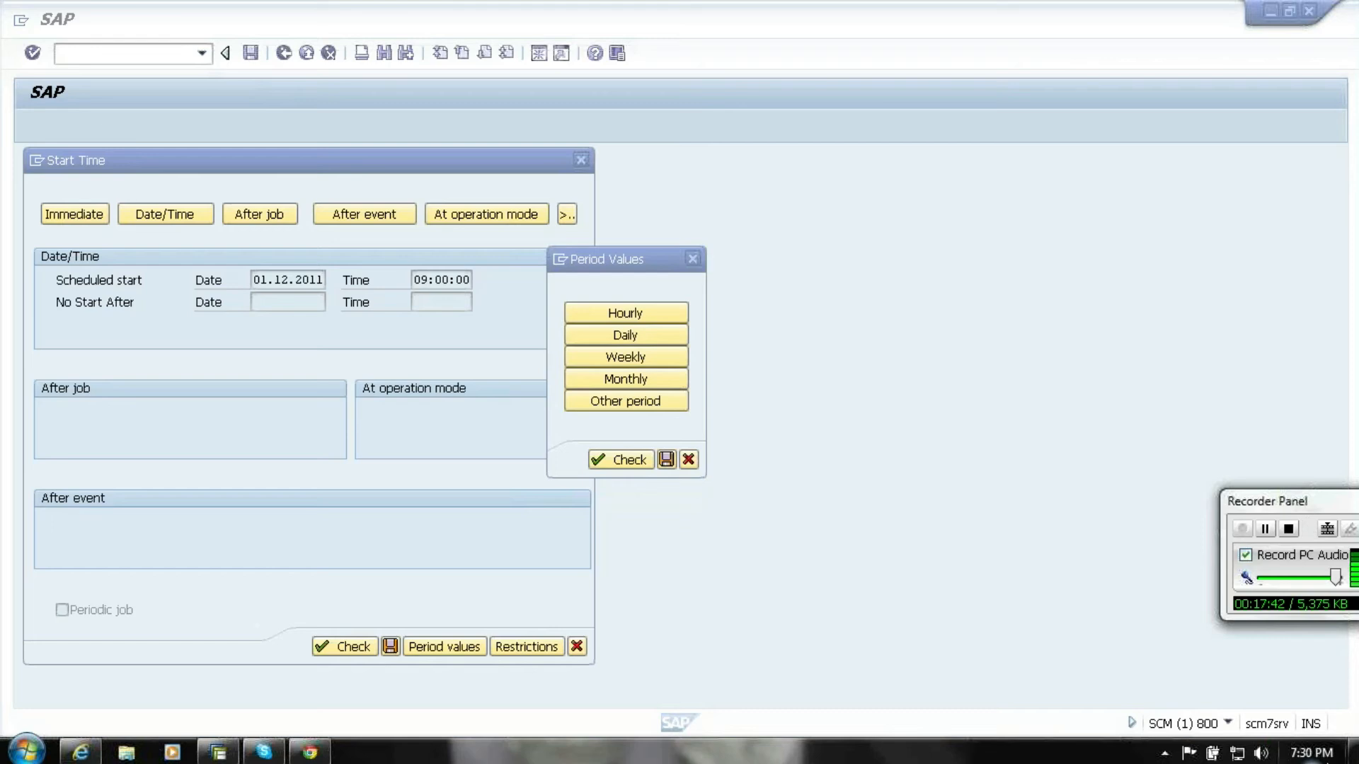
pyautogui.click(1313, 754)
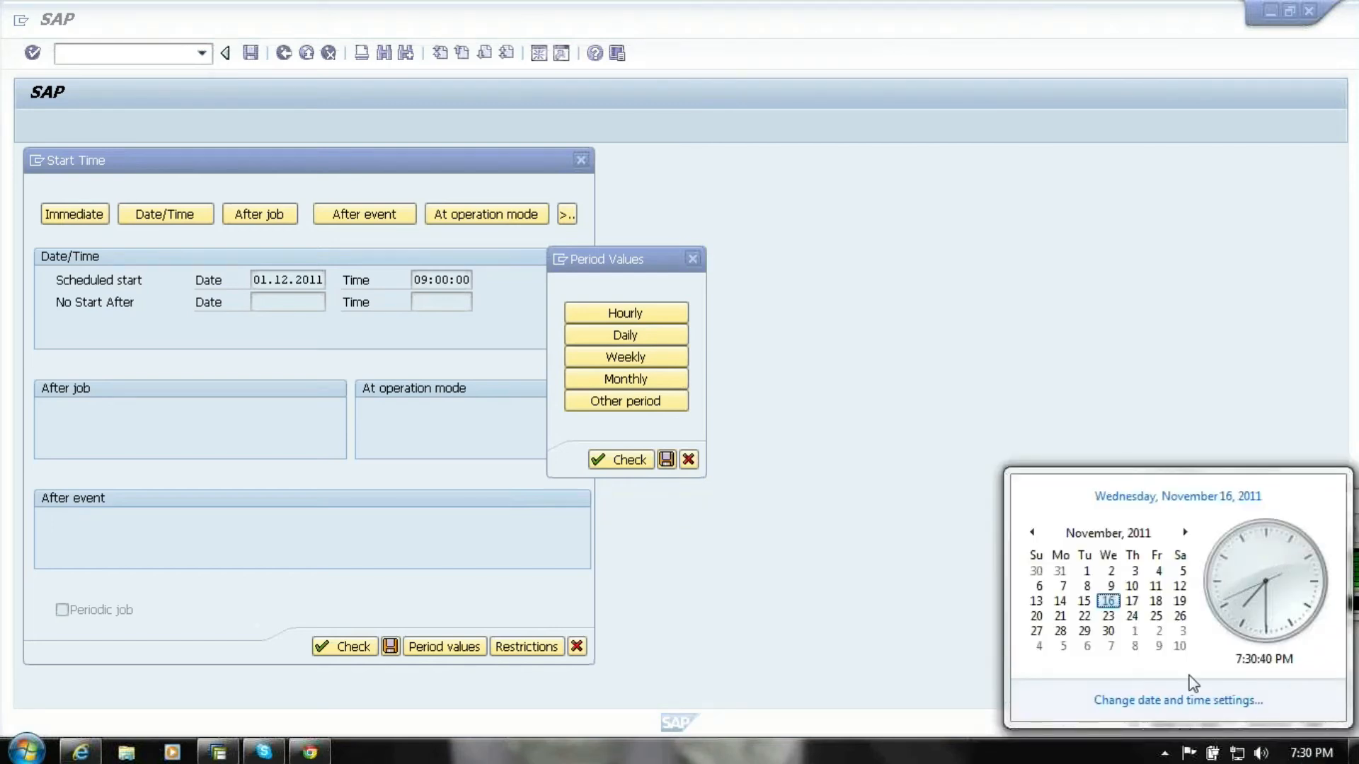
pyautogui.click(1162, 379)
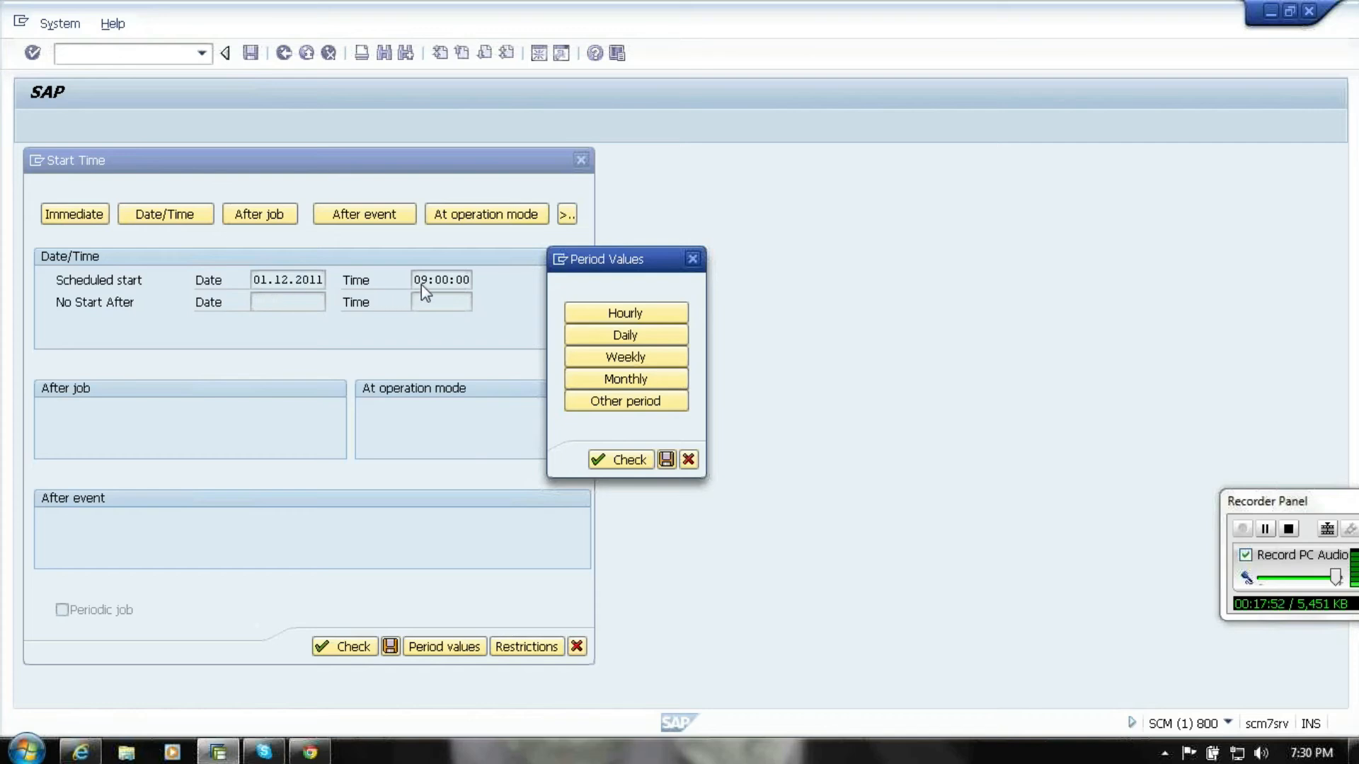
# - View the explicit period options, cancel them, and save the job's period value as Monthly
pyautogui.click(573, 409)
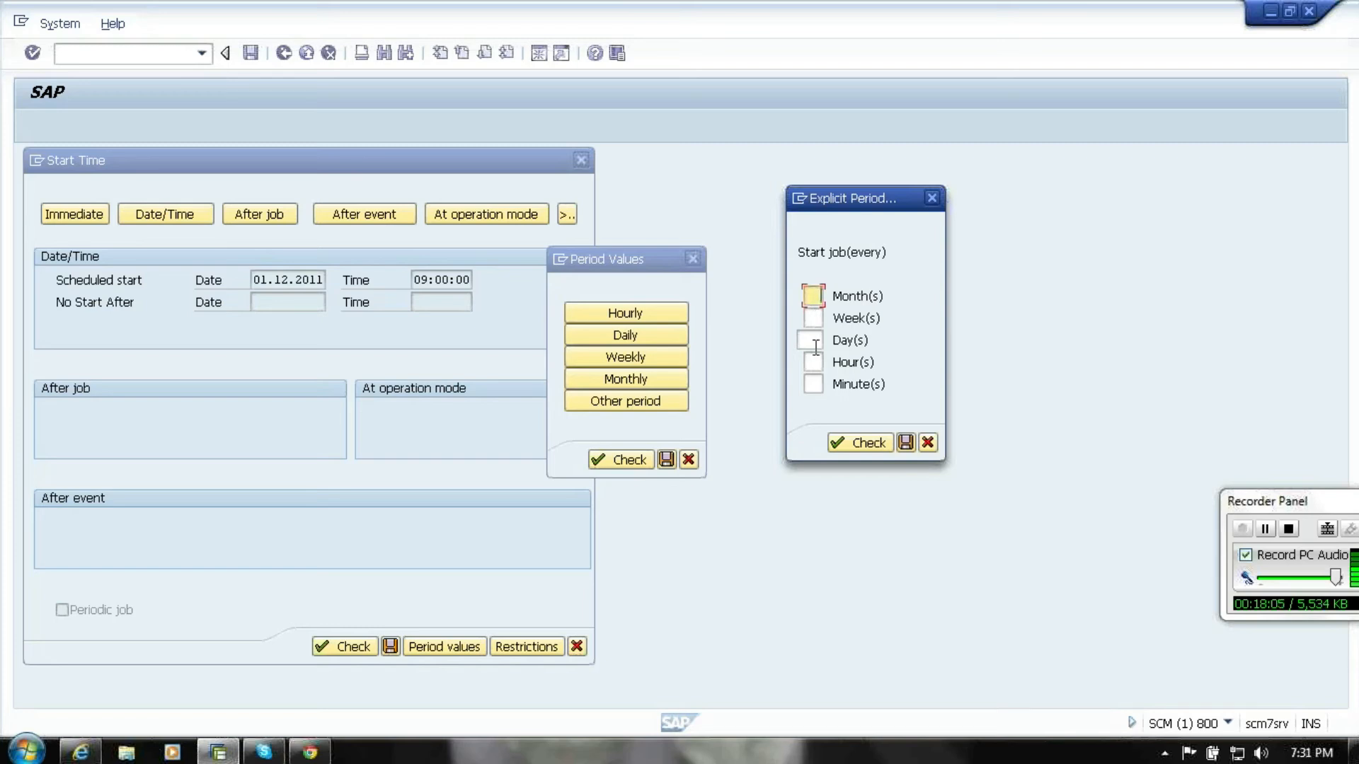
pyautogui.click(932, 198)
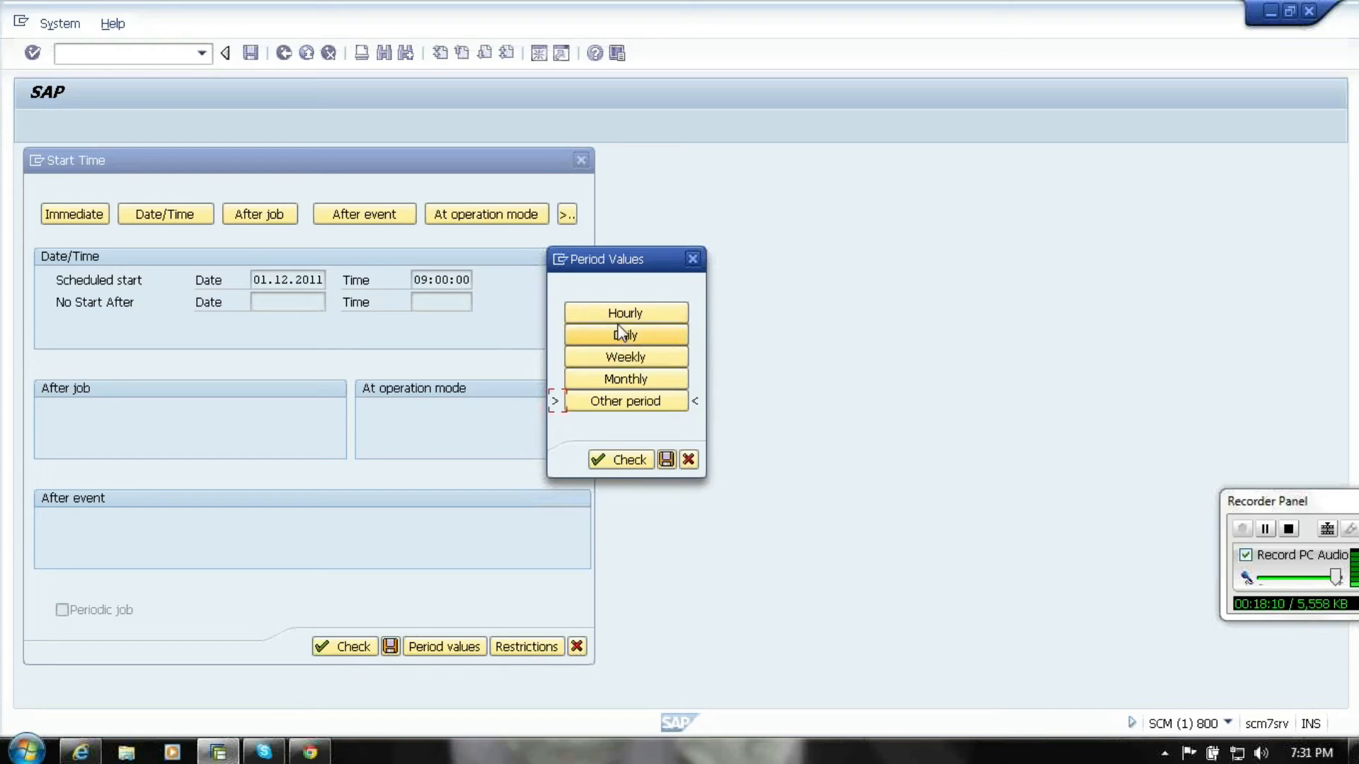
pyautogui.click(628, 379)
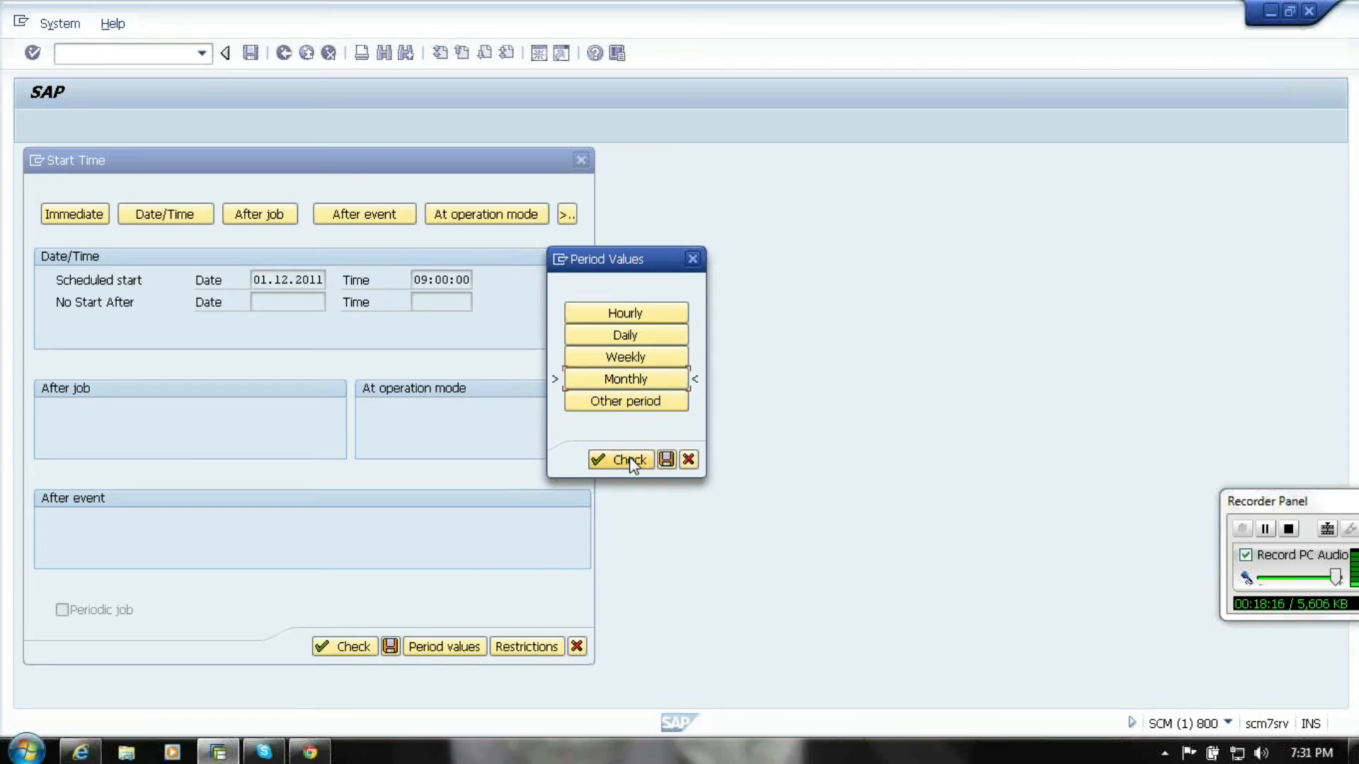
pyautogui.click(668, 459)
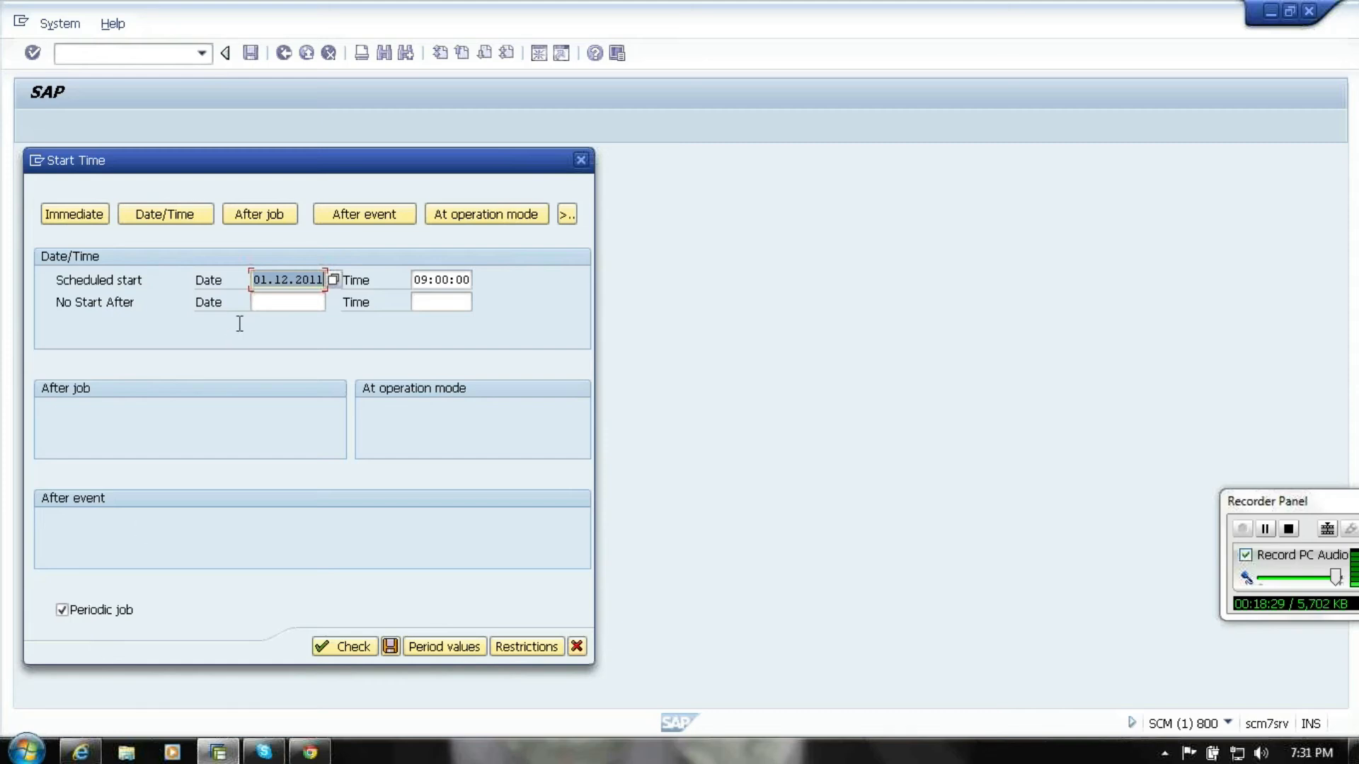
# - Review the After job, After event, At operation mode and workday start options for the background job
pyautogui.click(262, 215)
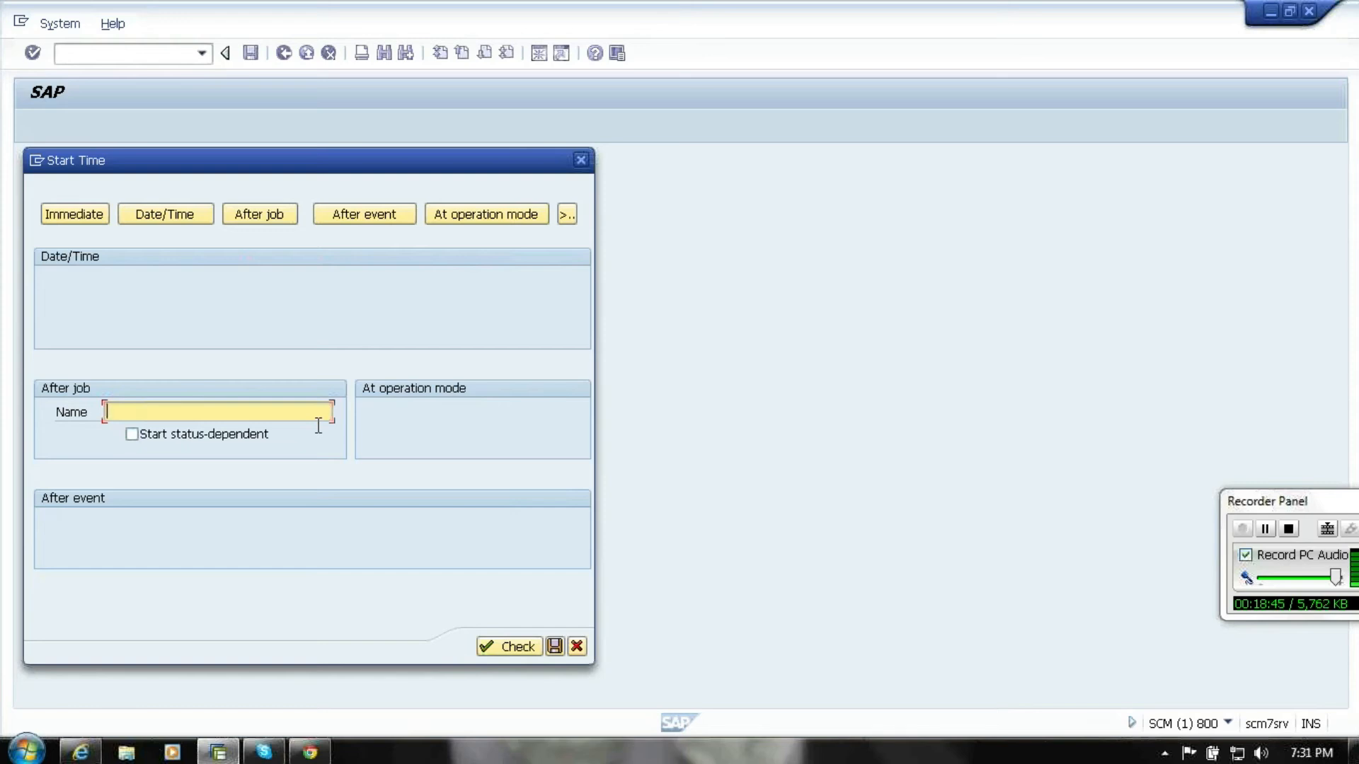
pyautogui.click(375, 221)
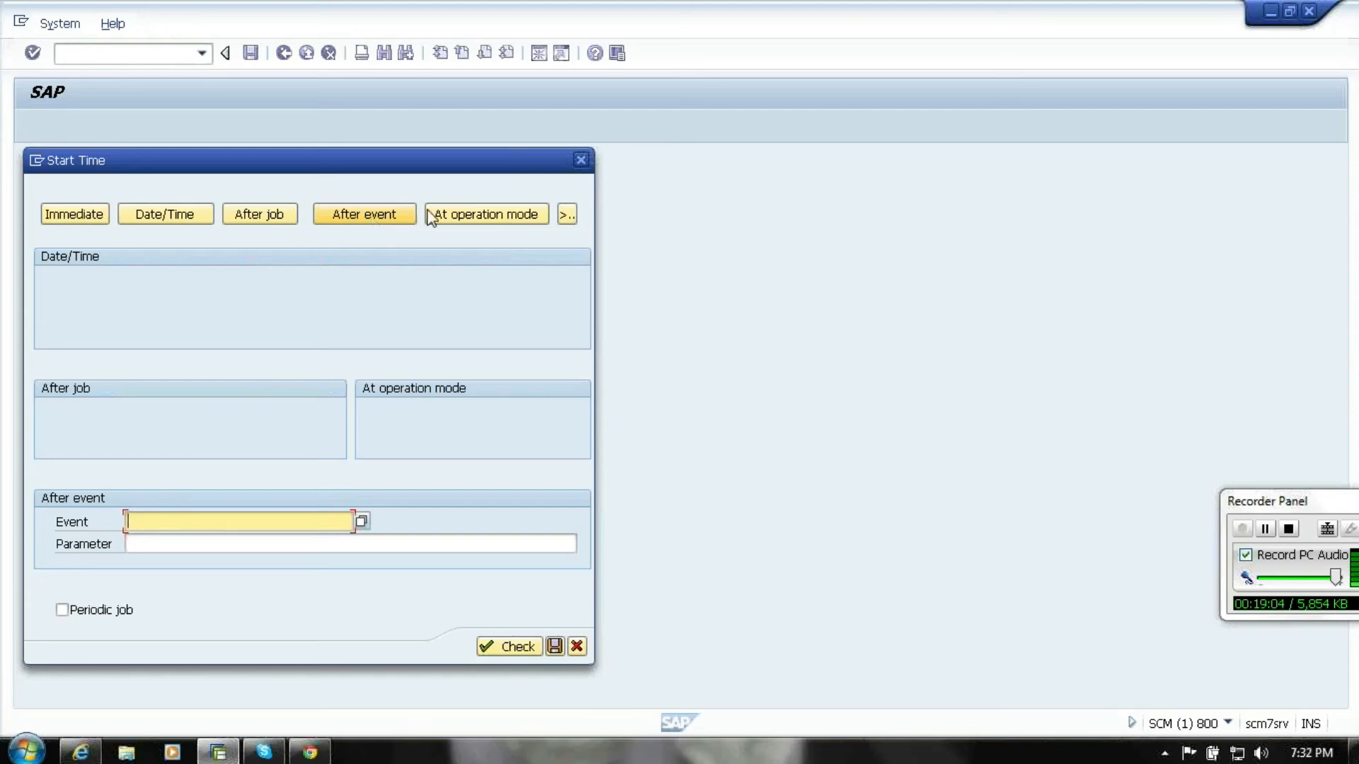
pyautogui.click(475, 214)
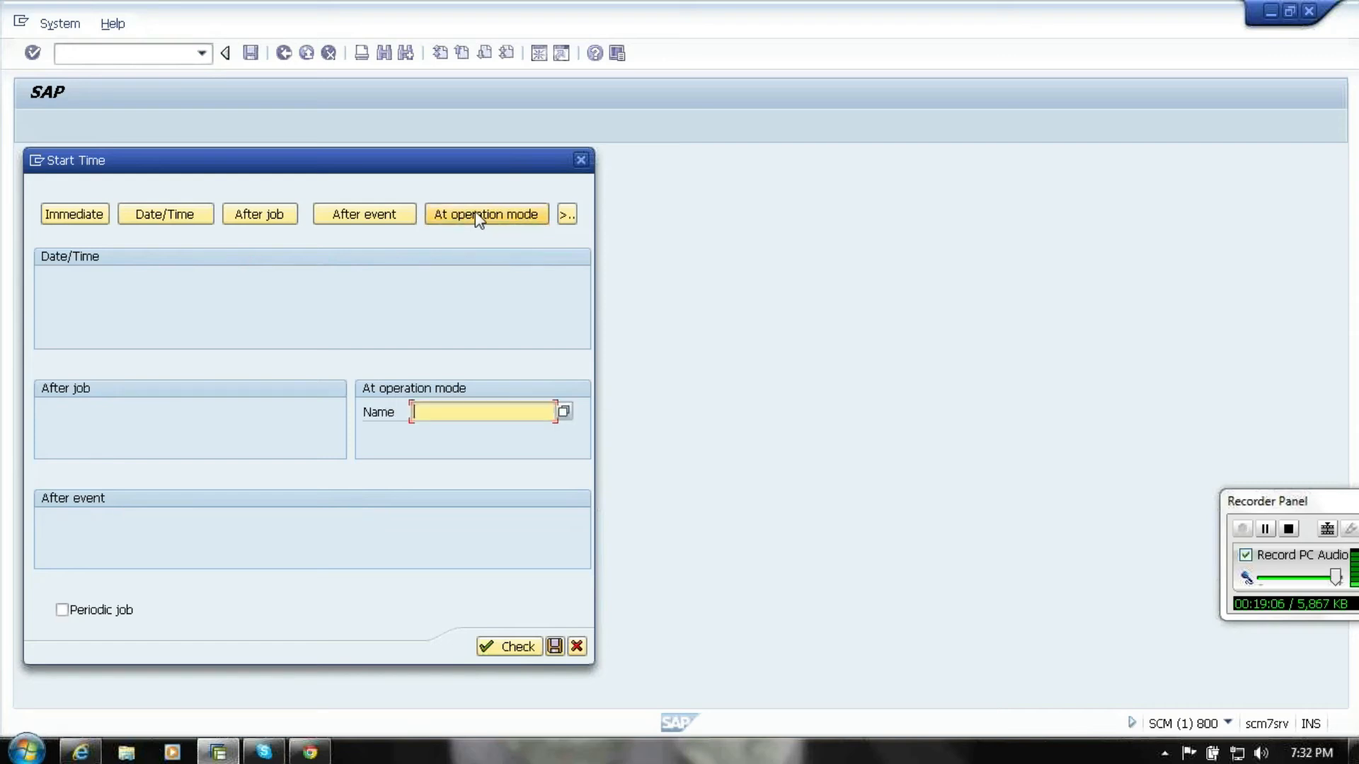
pyautogui.click(566, 217)
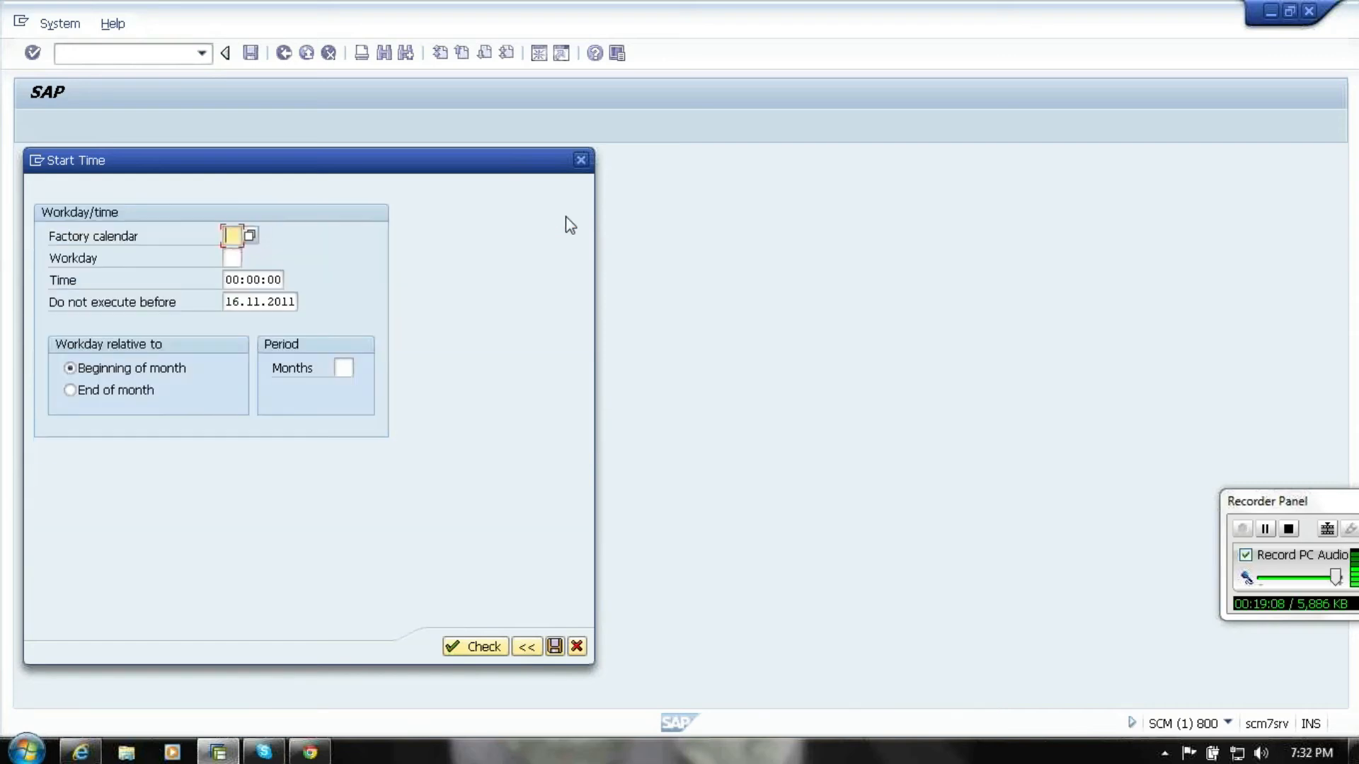
pyautogui.click(230, 255)
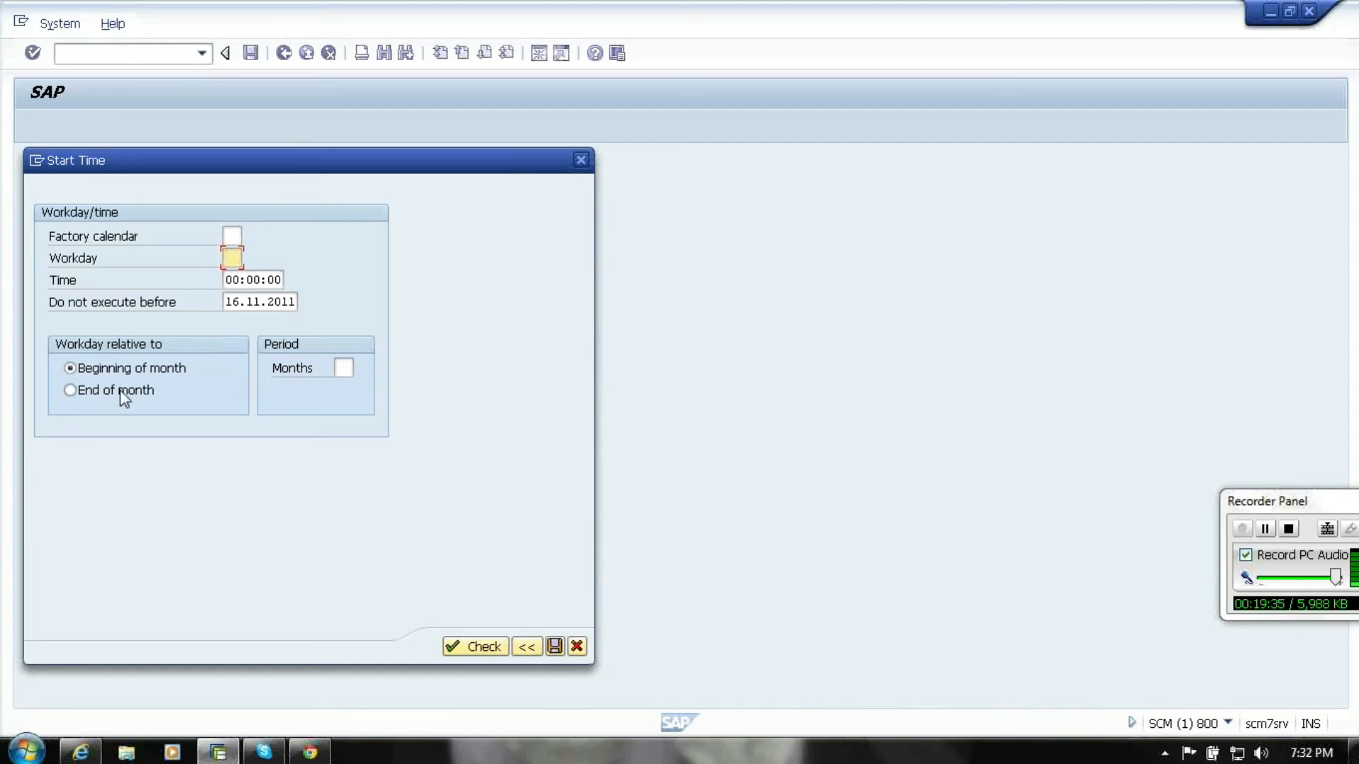
# - Try to check the workday start without a factory calendar, and cancel the scheduling of the background job
pyautogui.click(488, 648)
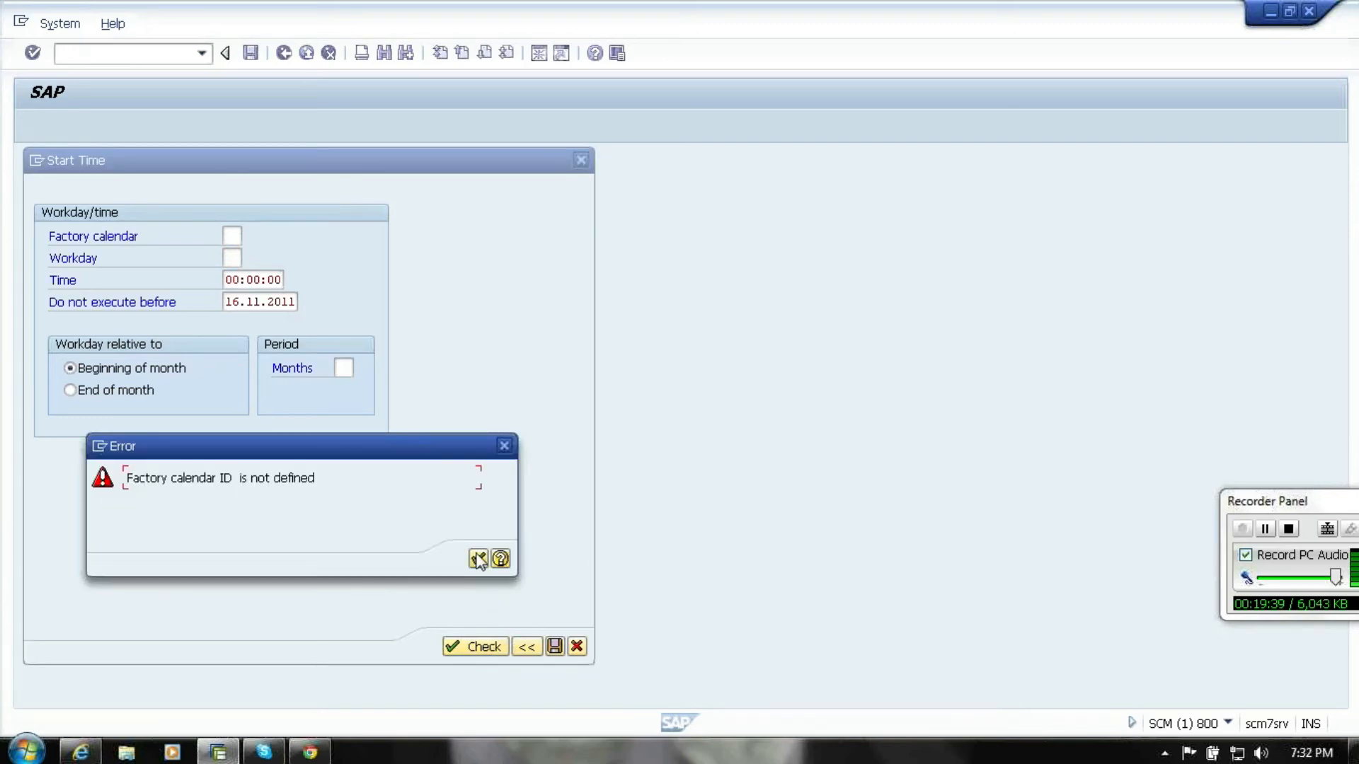
pyautogui.click(482, 559)
pyautogui.click(576, 646)
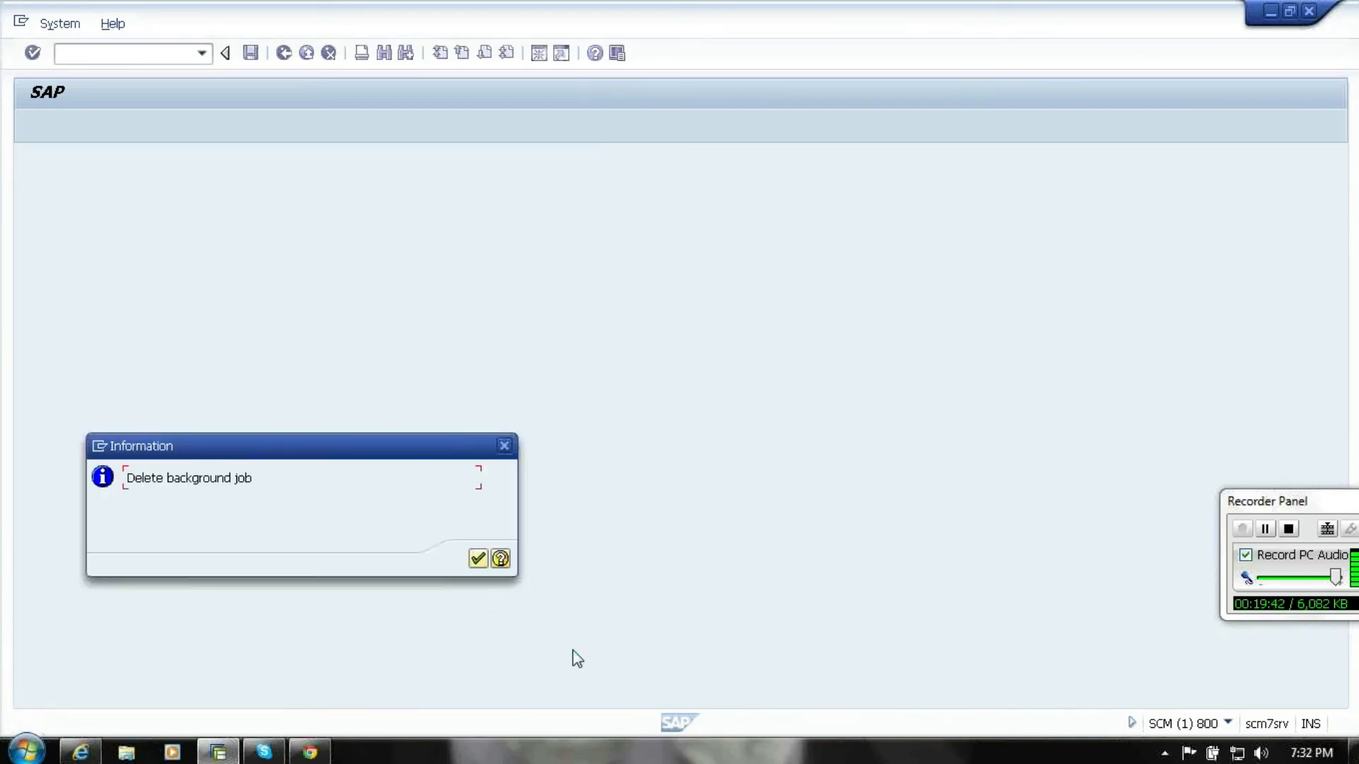
pyautogui.click(478, 558)
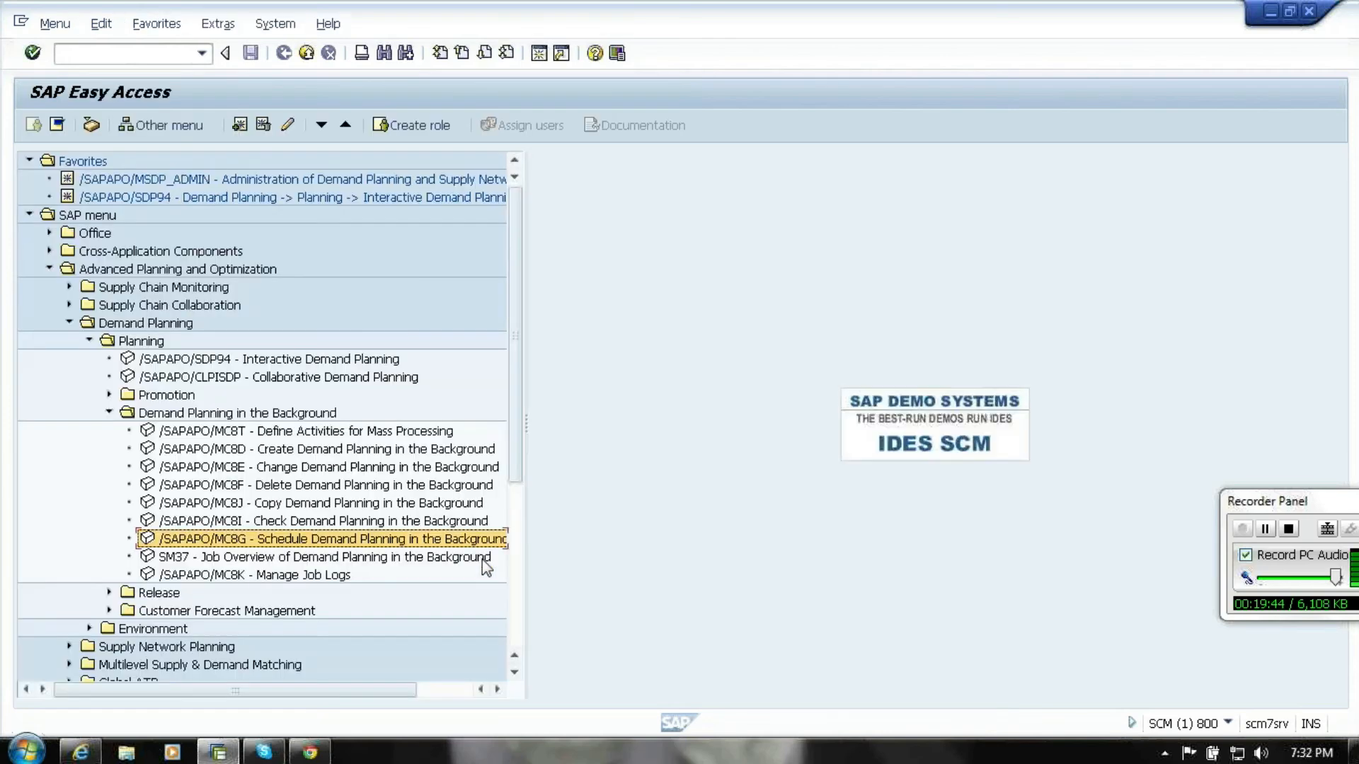
# - Reopen Schedule Demand Planning in the Background (/SAPAPO/MC8G), schedule job ZAPO1_ALER with an immediate start and return to SAP Easy Access
pyautogui.doubleClick(390, 542)
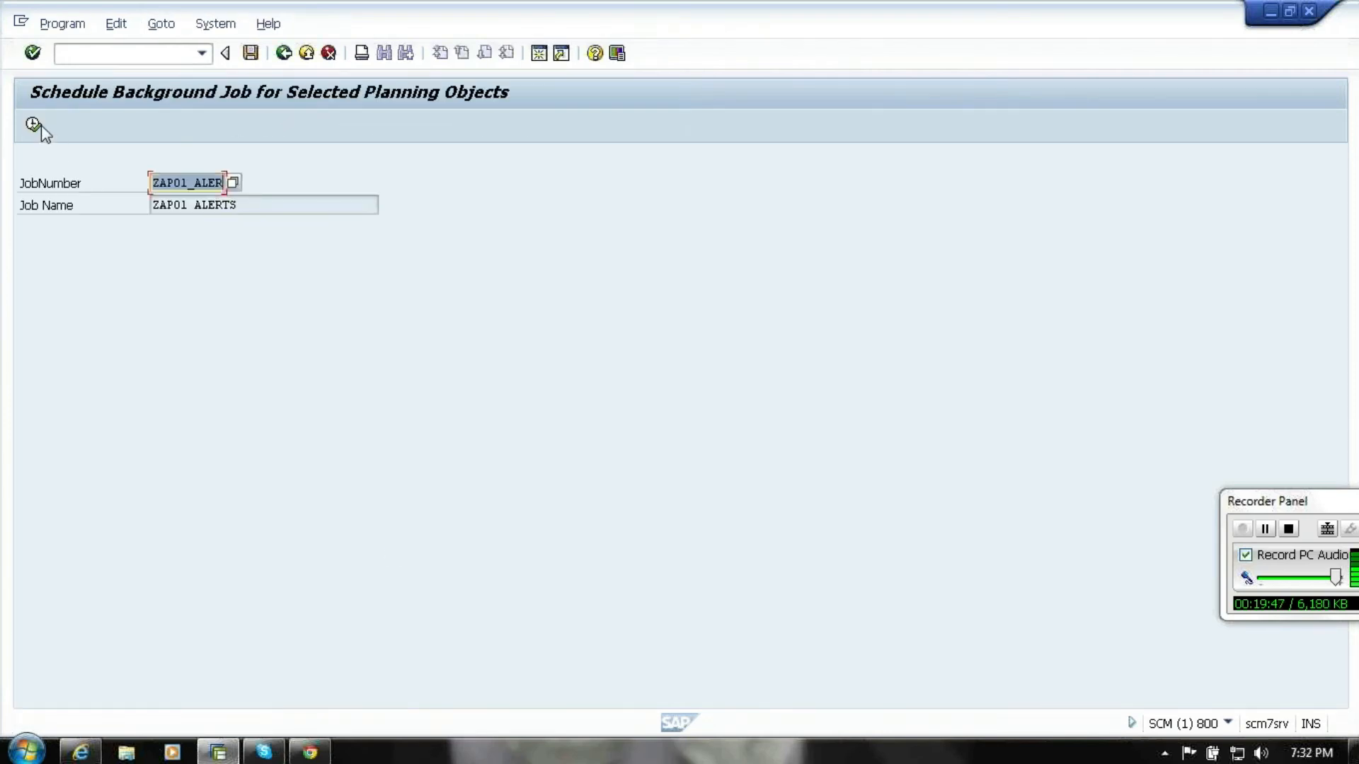
pyautogui.click(33, 125)
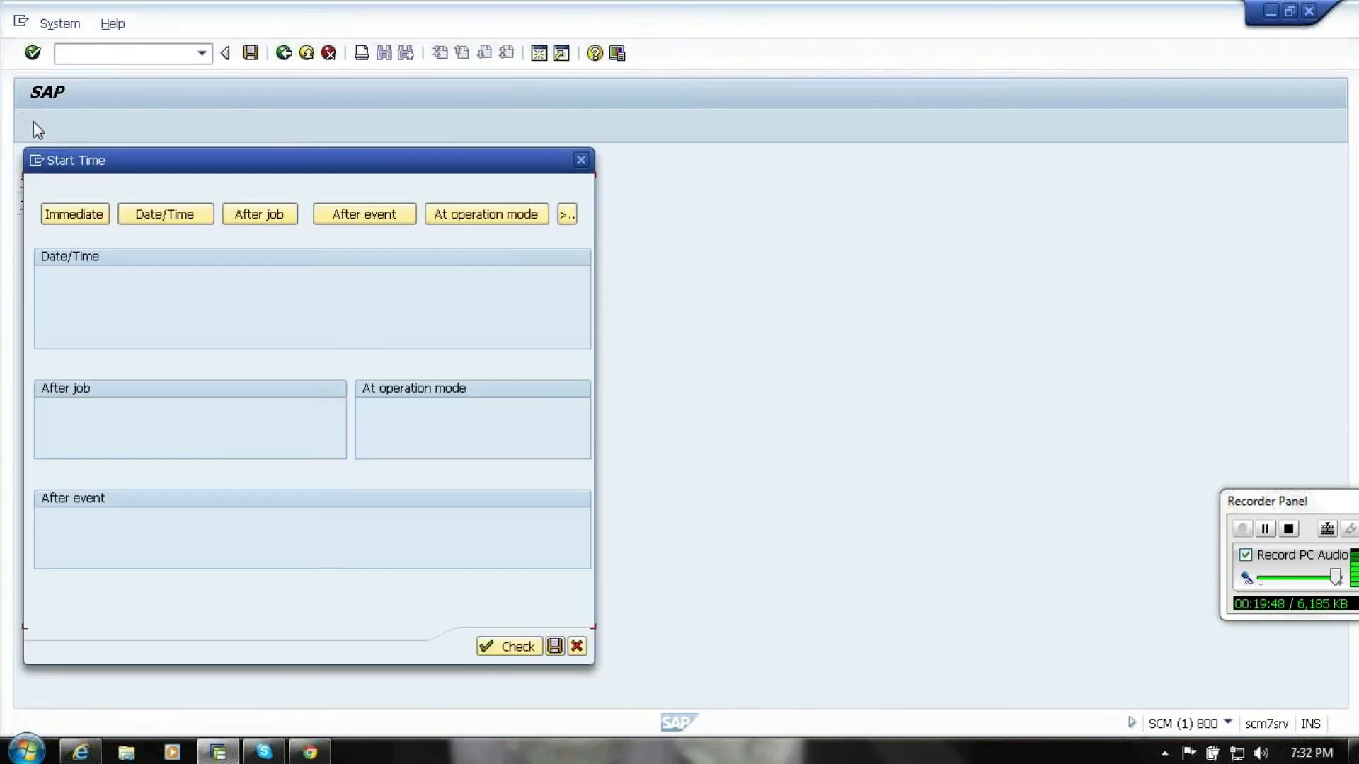
pyautogui.click(86, 219)
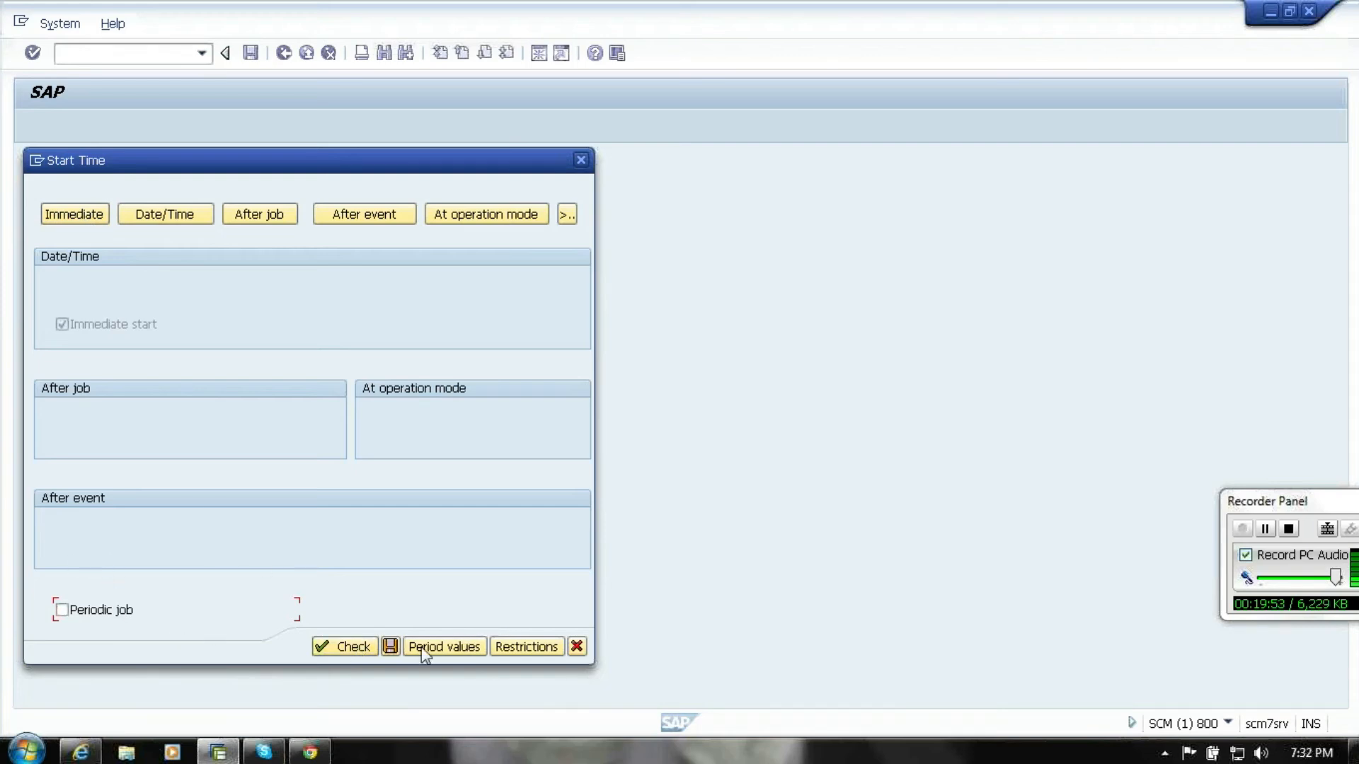
pyautogui.click(391, 646)
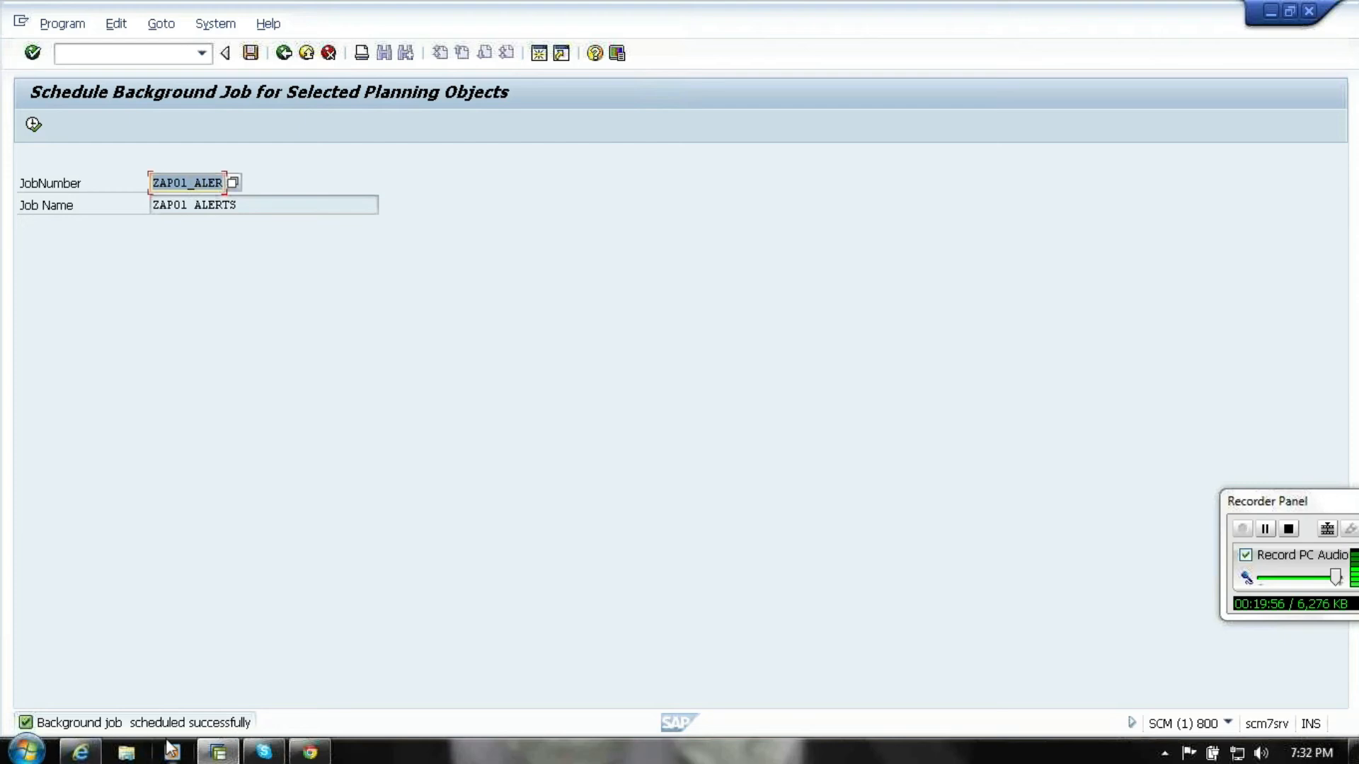
pyautogui.click(283, 53)
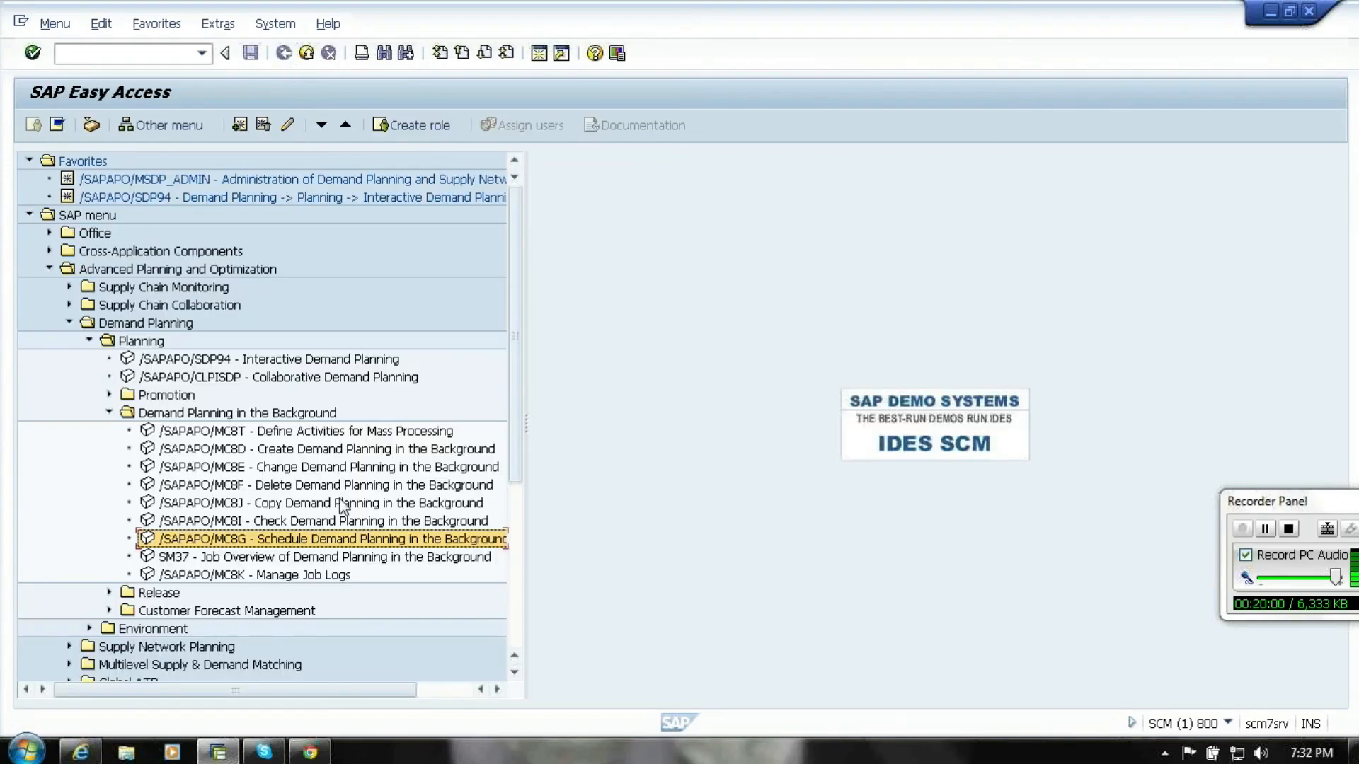
# - Open Job Overview of Demand Planning in the Background (SM37) and include scheduled jobs in the job status selection
pyautogui.click(334, 565)
pyautogui.doubleClick(332, 560)
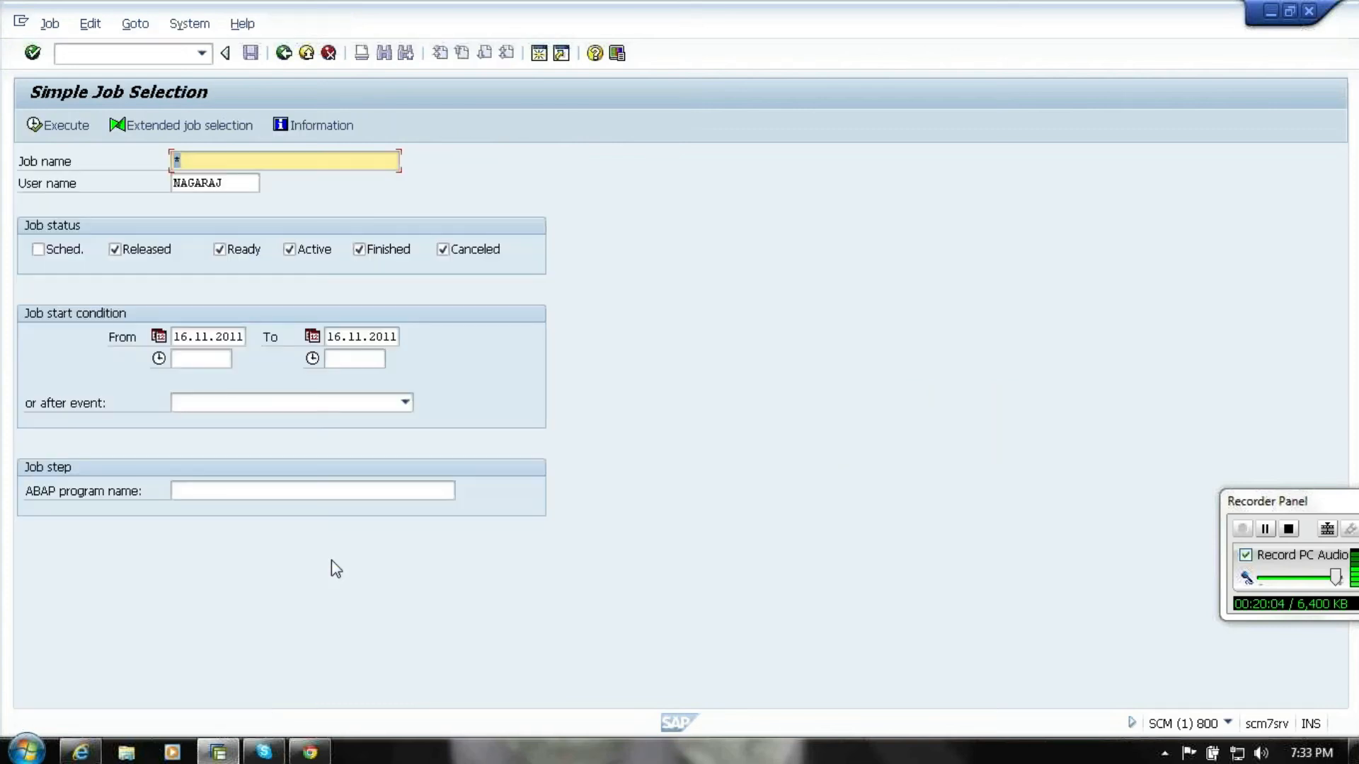
pyautogui.click(227, 167)
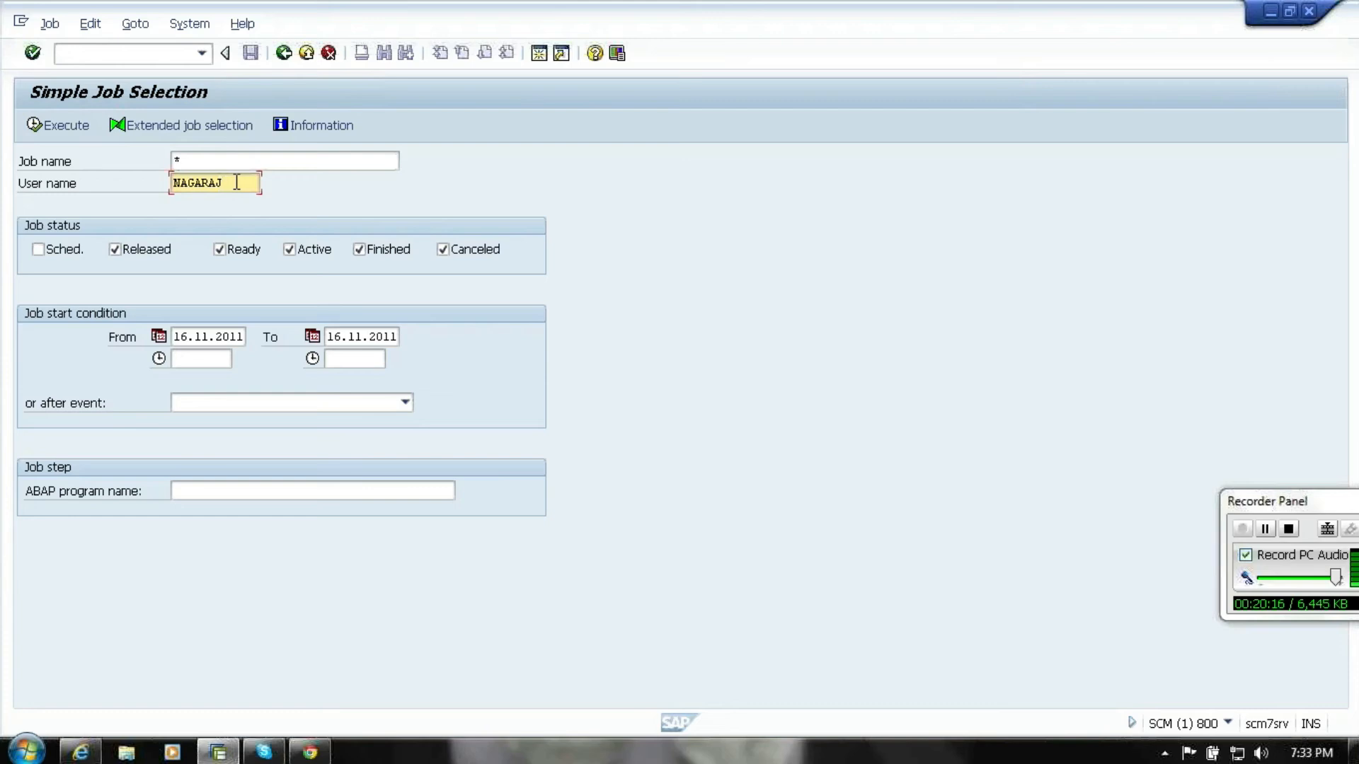
pyautogui.moveTo(237, 183); pyautogui.dragTo(166, 191)
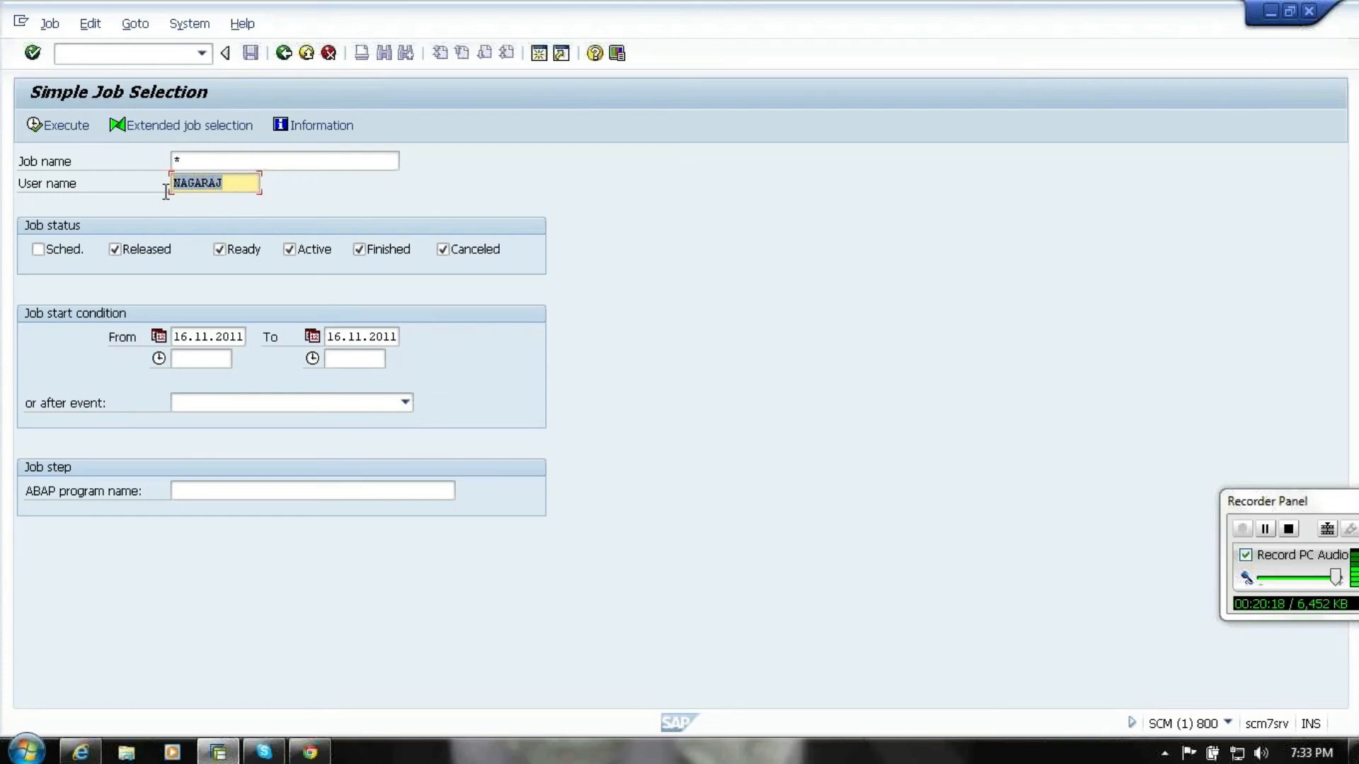
pyautogui.click(167, 191)
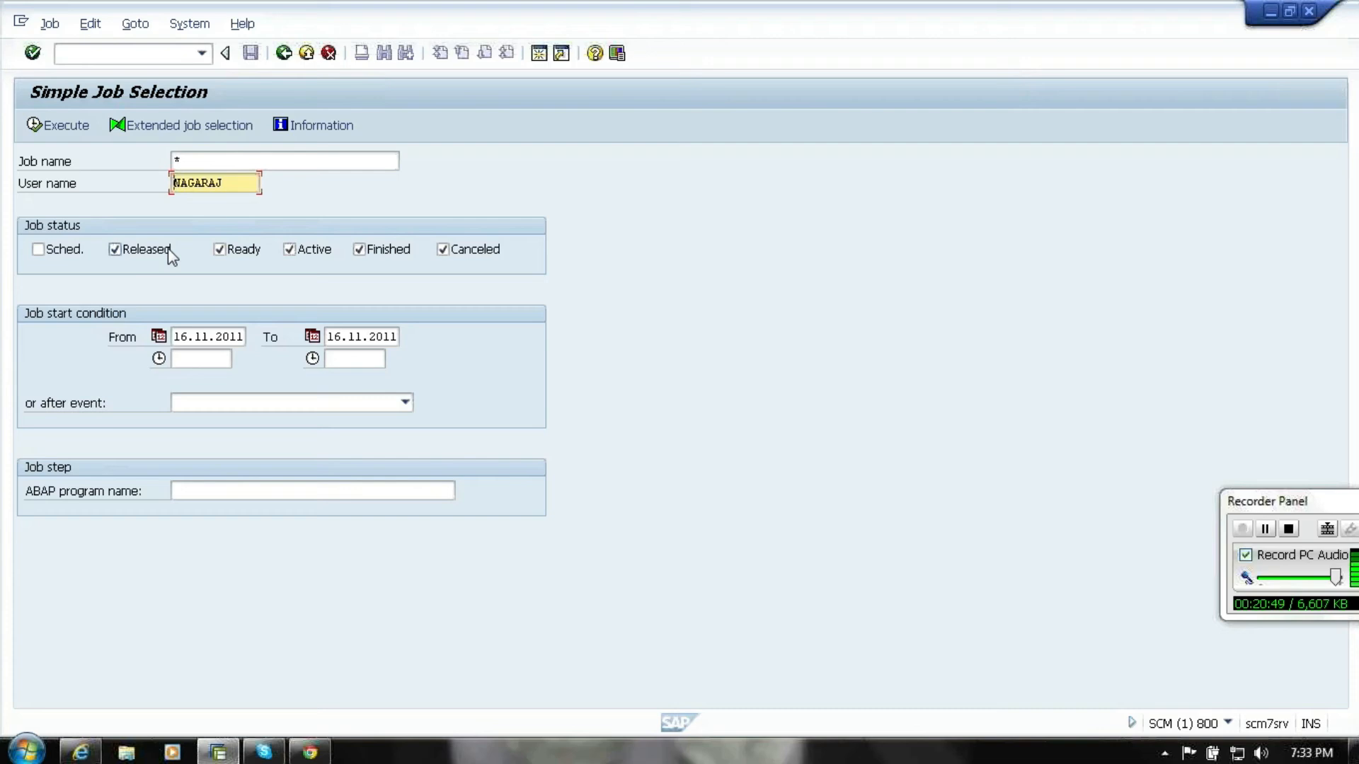
pyautogui.click(67, 250)
pyautogui.click(67, 252)
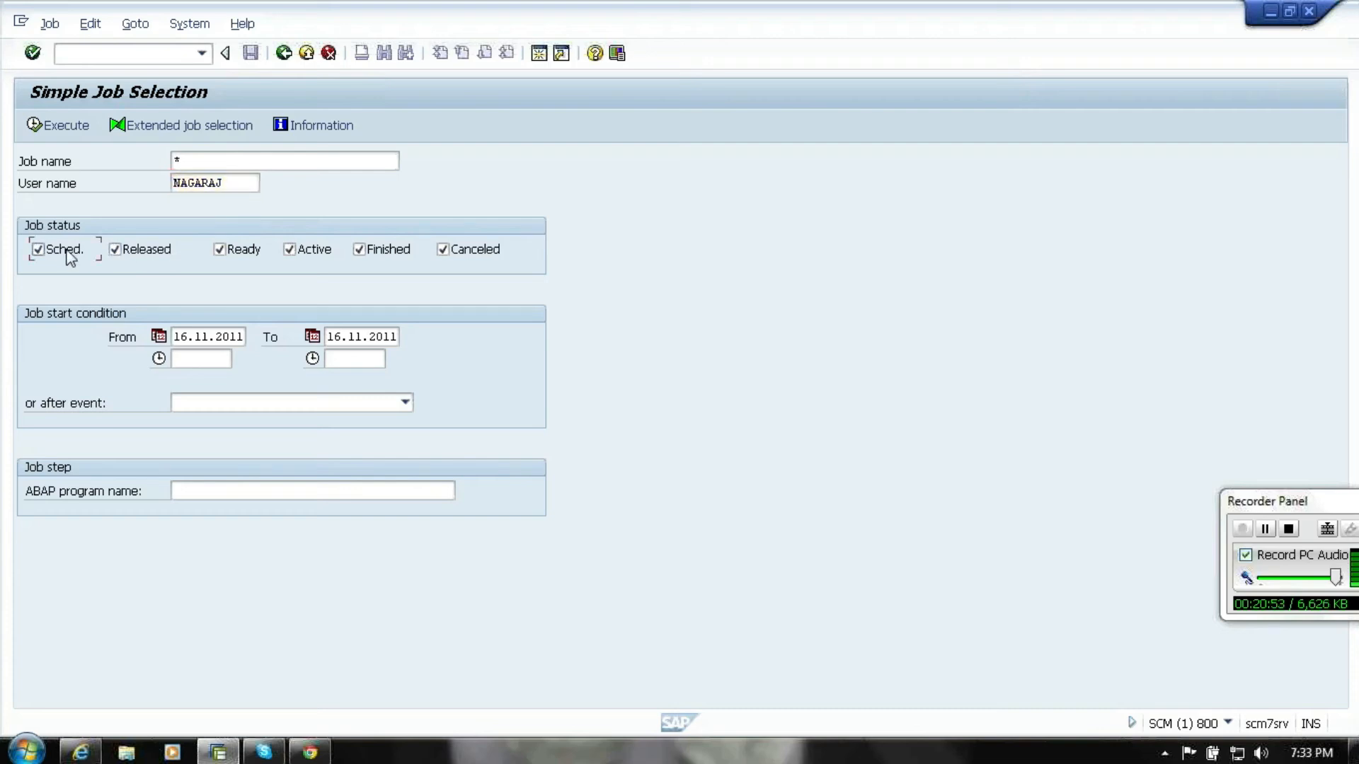
# - Review the start date, event and ABAP program criteria and execute the job selection for all job names
pyautogui.click(190, 337)
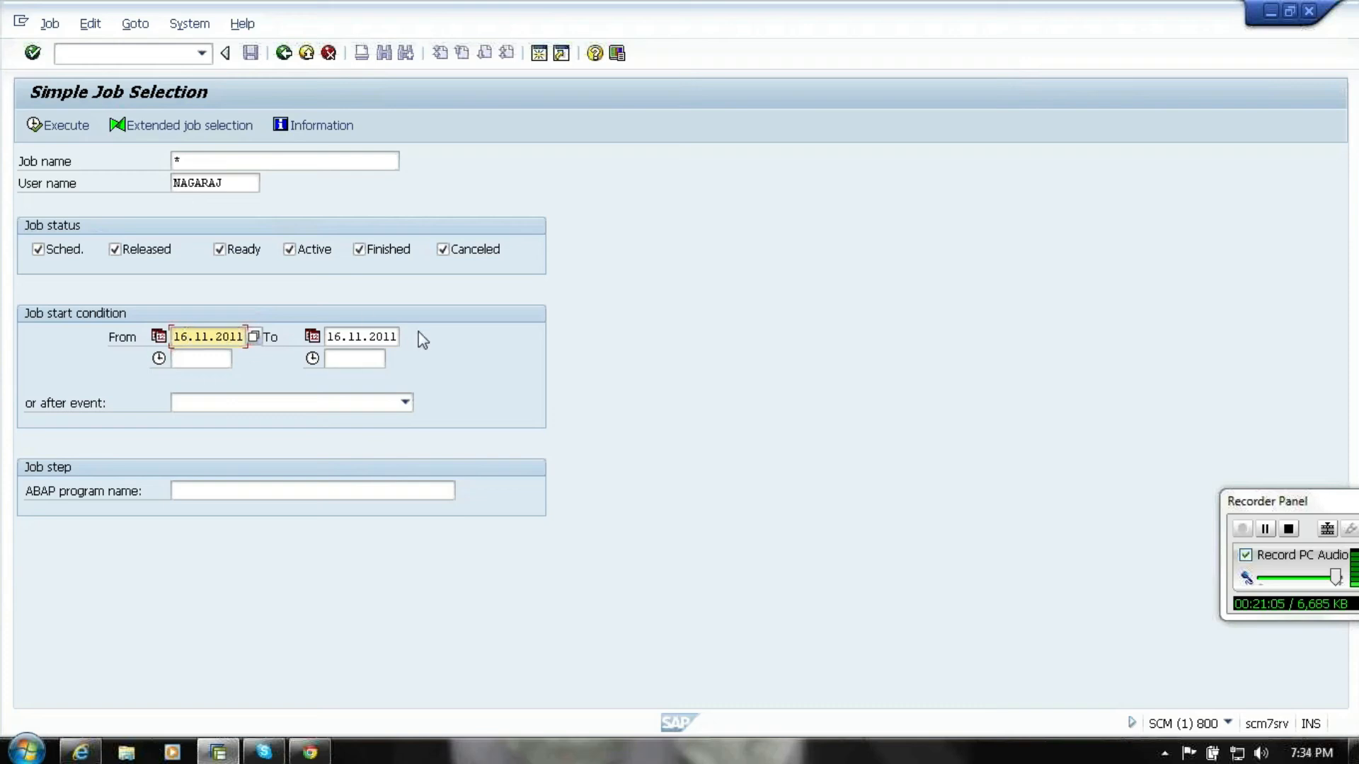
pyautogui.click(305, 405)
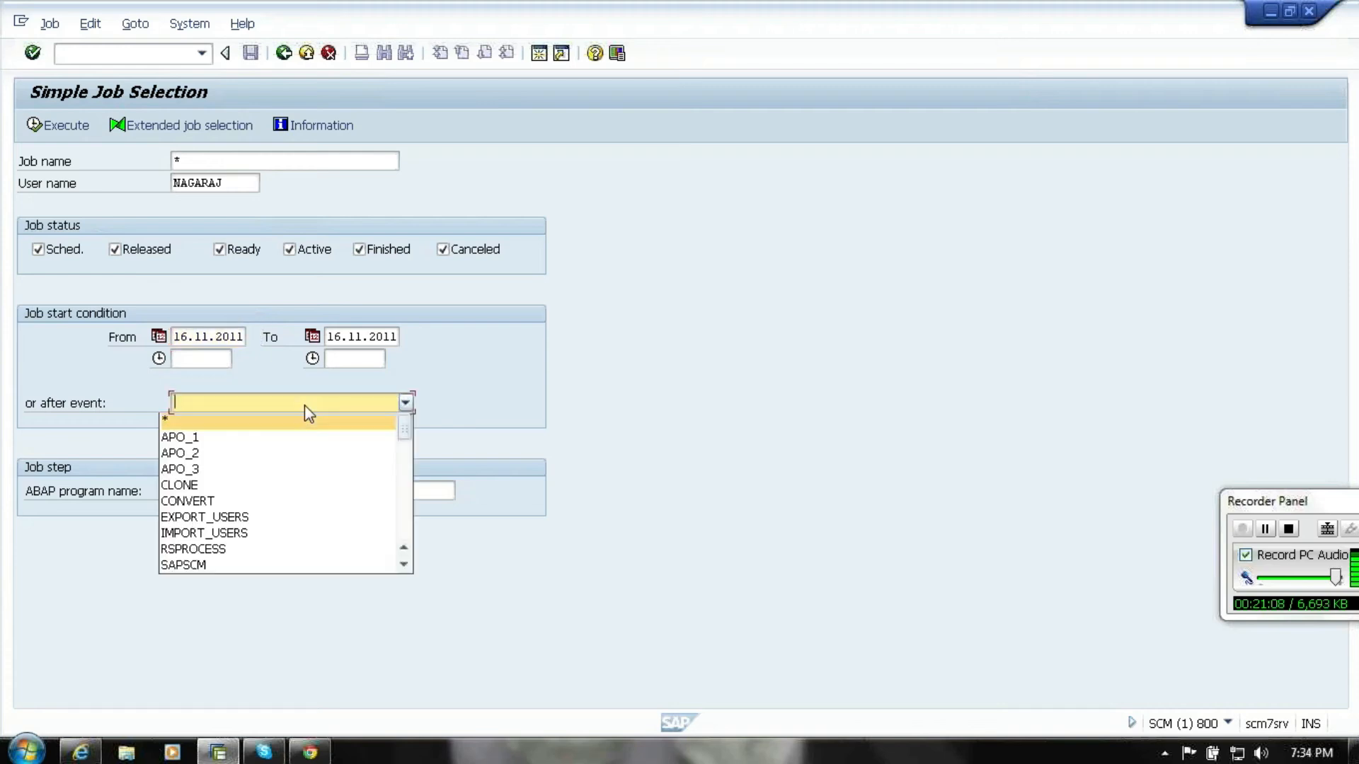
pyautogui.click(552, 417)
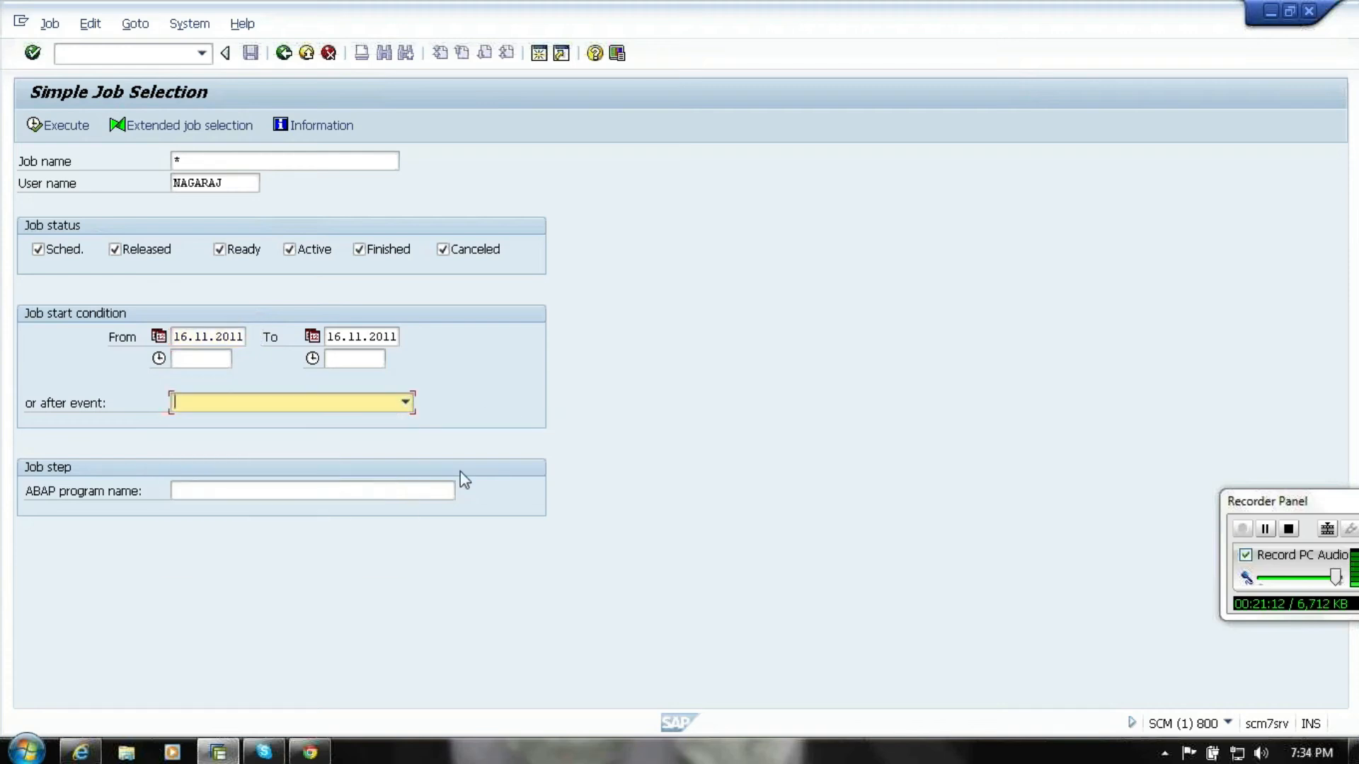
pyautogui.click(228, 491)
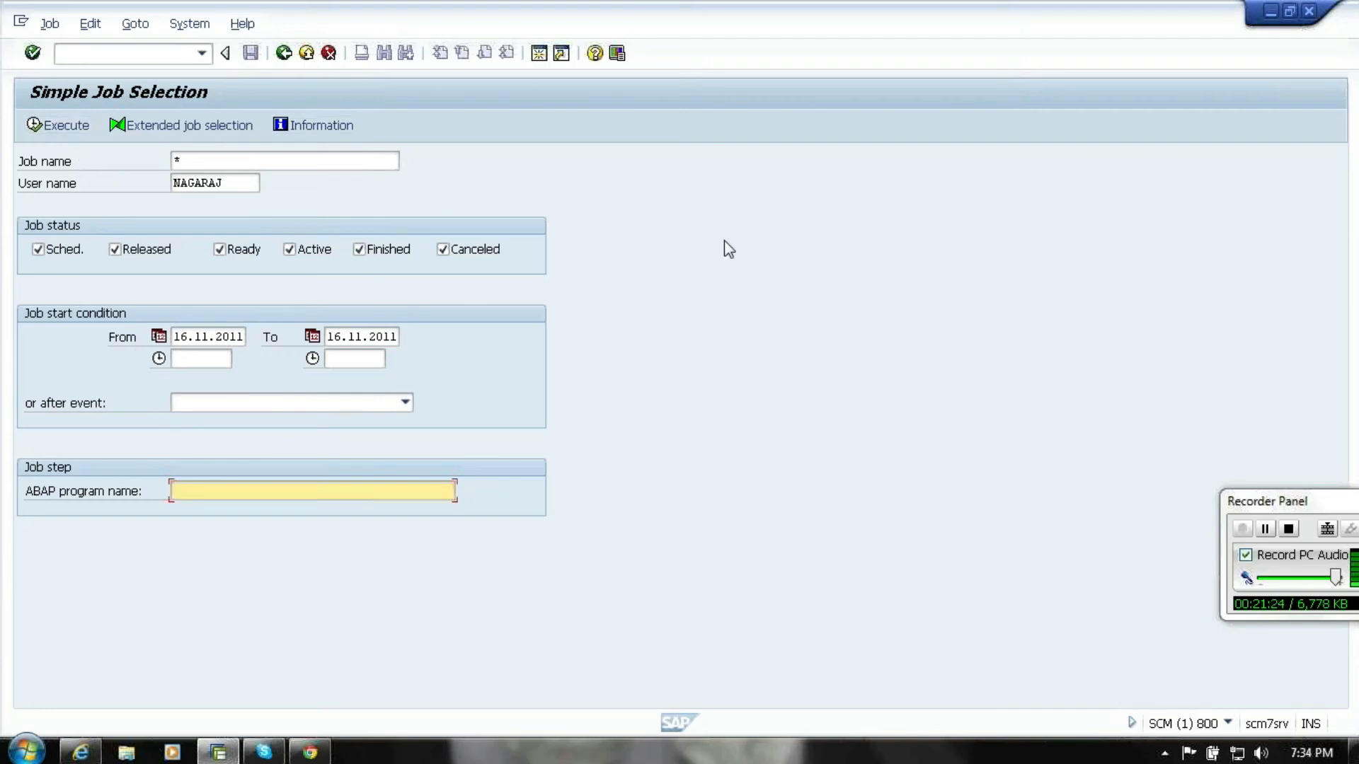
pyautogui.click(63, 131)
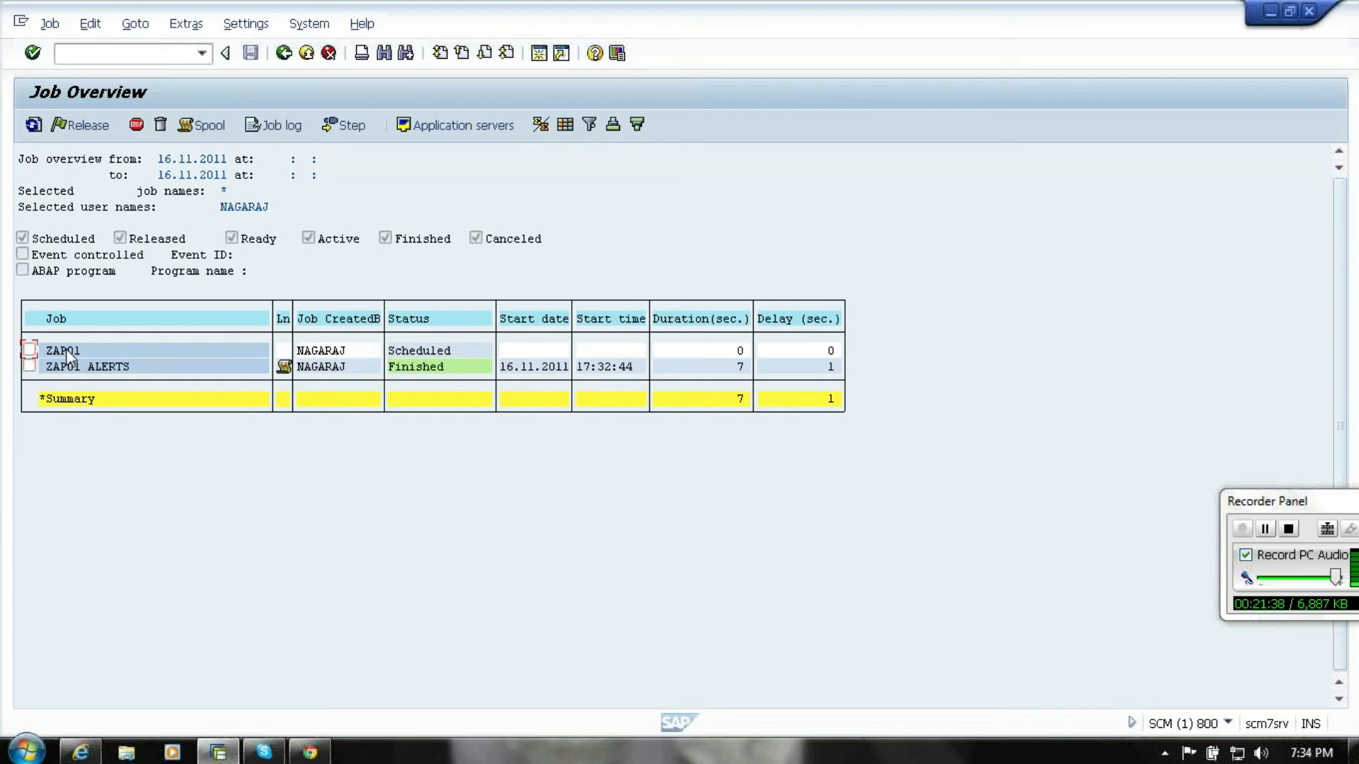
# - Compare the system time in the System Status window with the start time of job ZAPO1 ALERTS
pyautogui.click(99, 369)
pyautogui.click(309, 23)
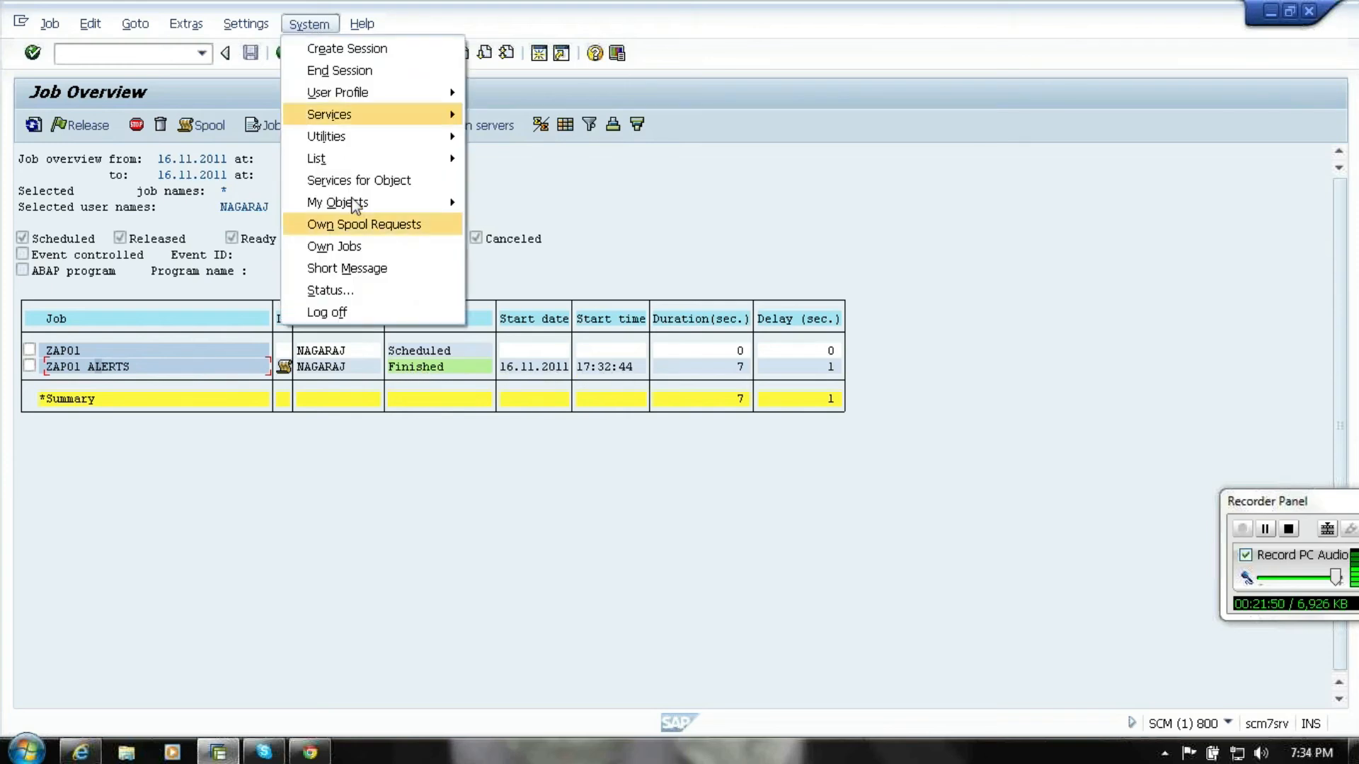
pyautogui.click(352, 289)
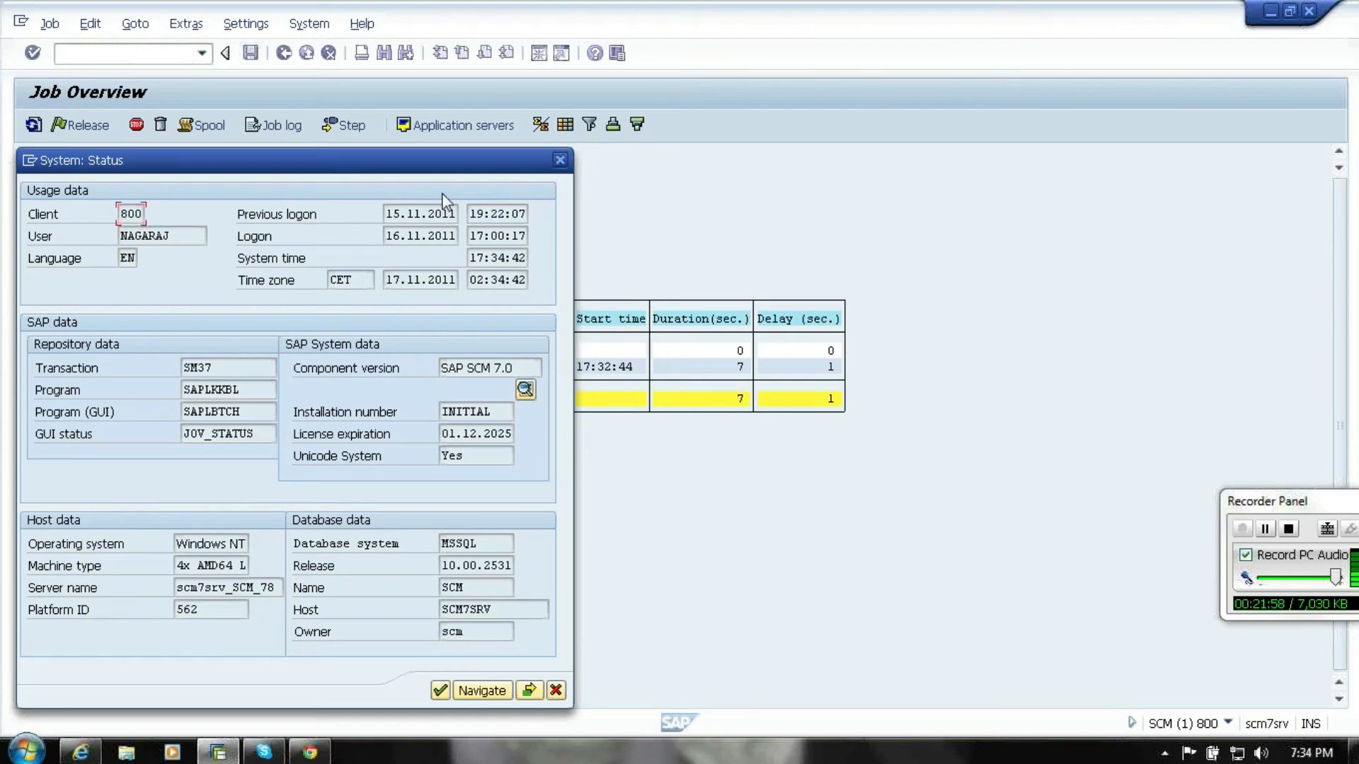
pyautogui.moveTo(426, 167); pyautogui.dragTo(402, 496)
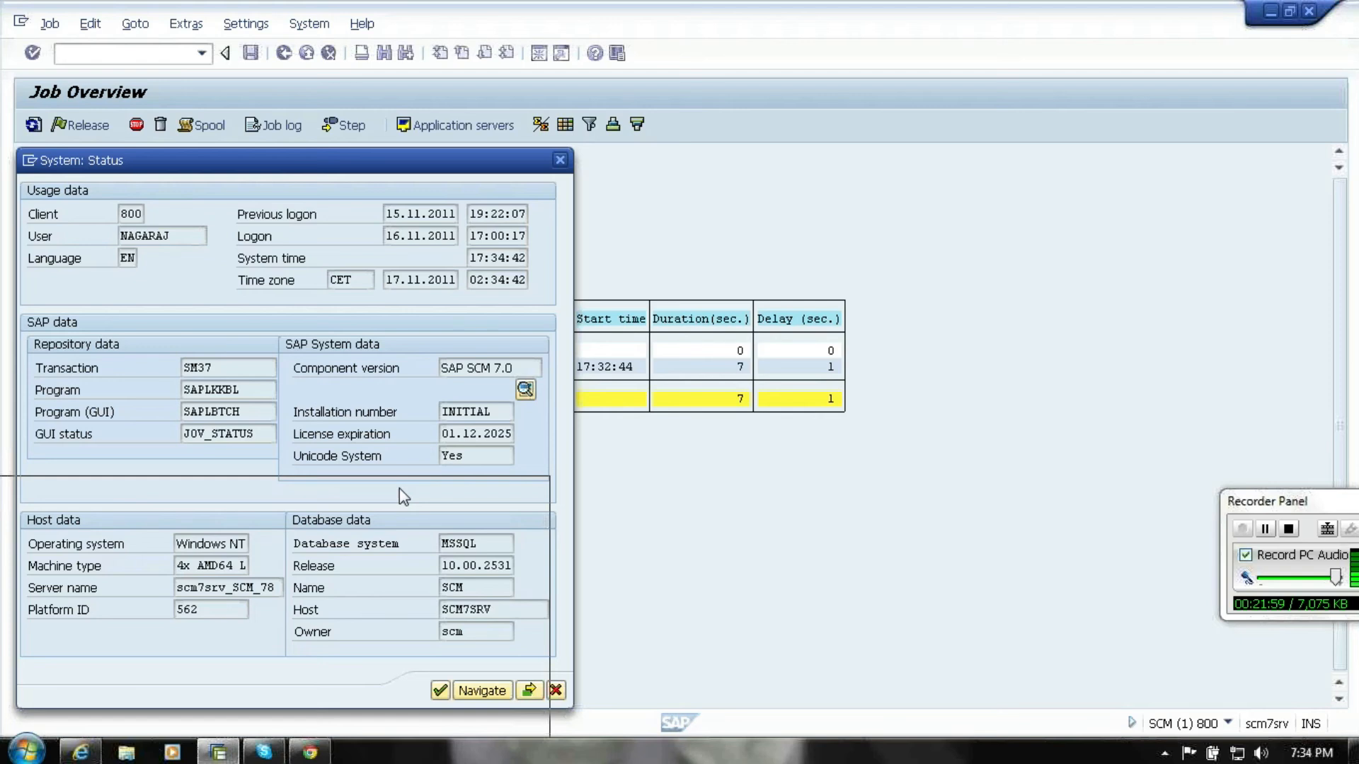
pyautogui.moveTo(399, 488); pyautogui.dragTo(399, 489)
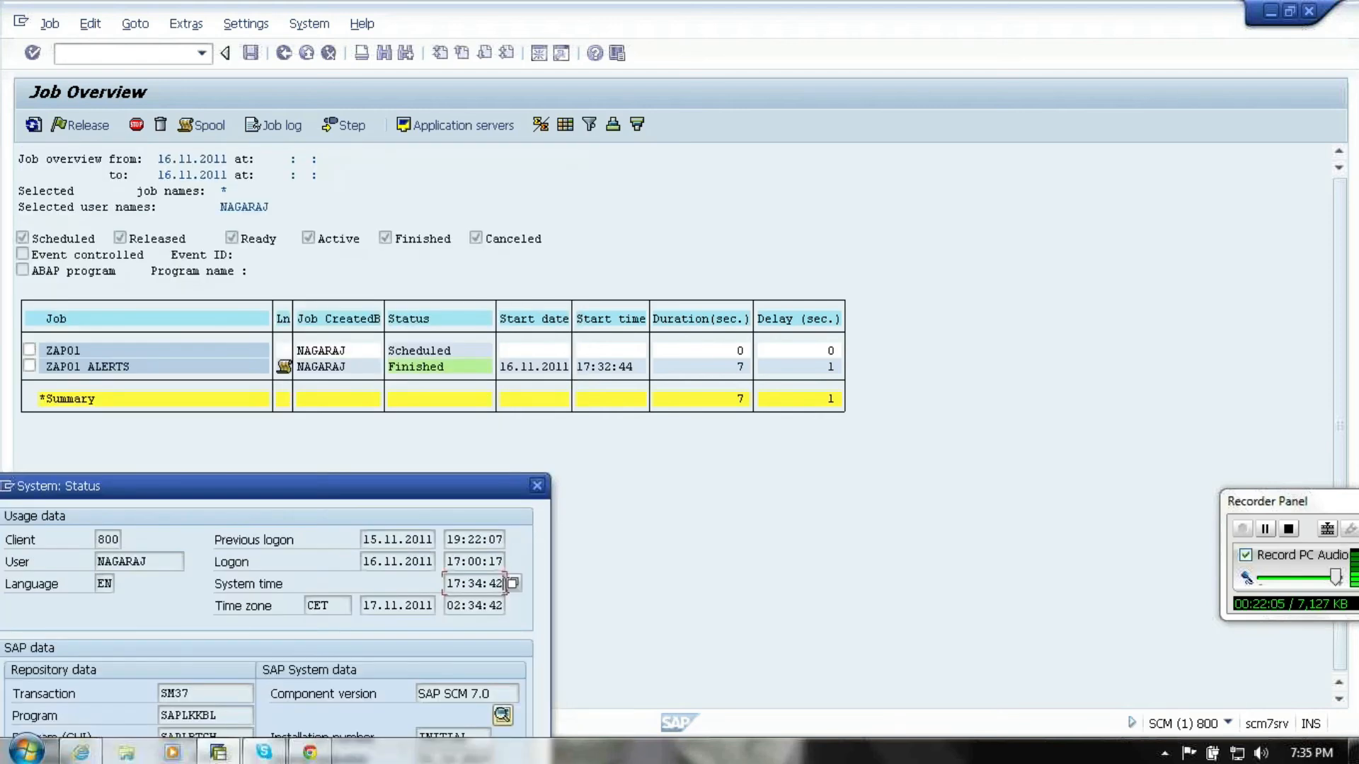
pyautogui.click(541, 491)
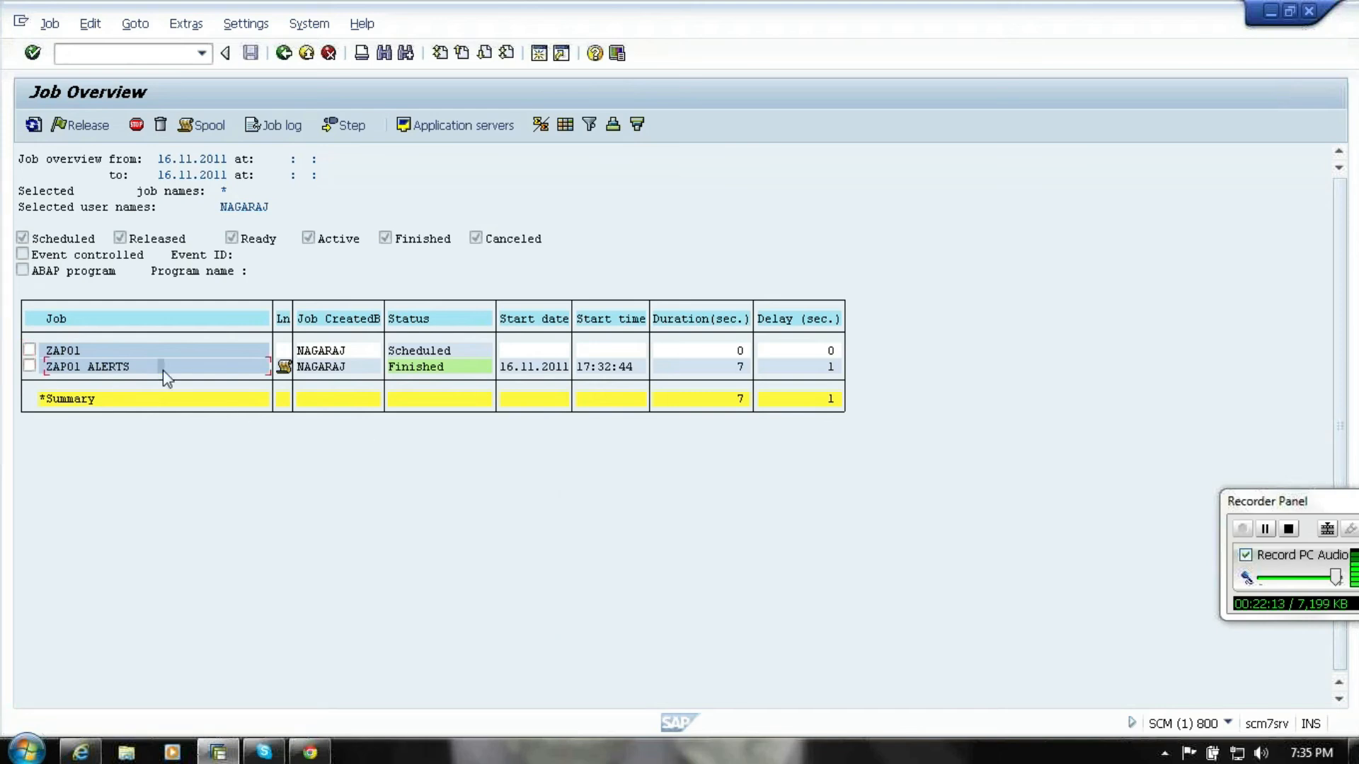
# - Examine the job log of ZAPO1 ALERTS, including the executed program, and open the job's list of spool requests
pyautogui.click(30, 366)
pyautogui.click(285, 128)
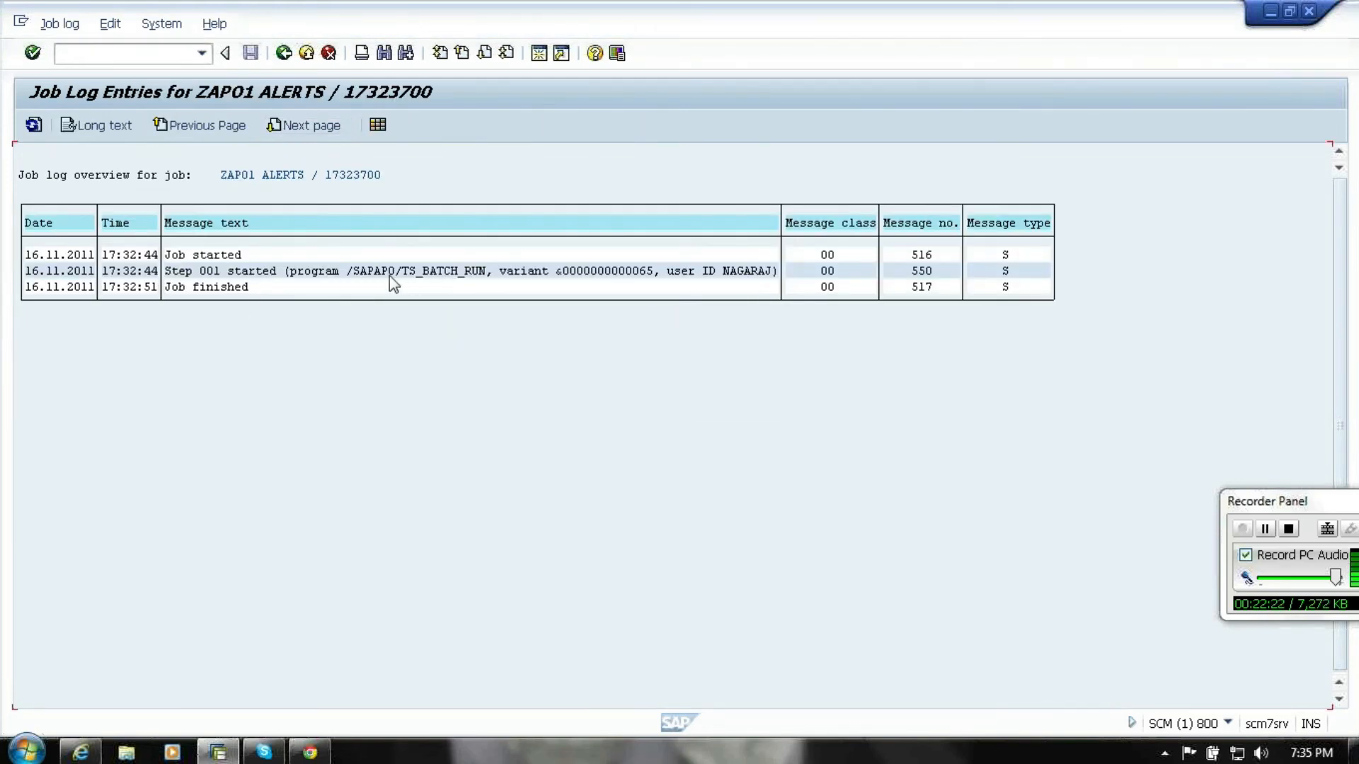
pyautogui.moveTo(345, 271); pyautogui.dragTo(501, 282)
pyautogui.click(285, 54)
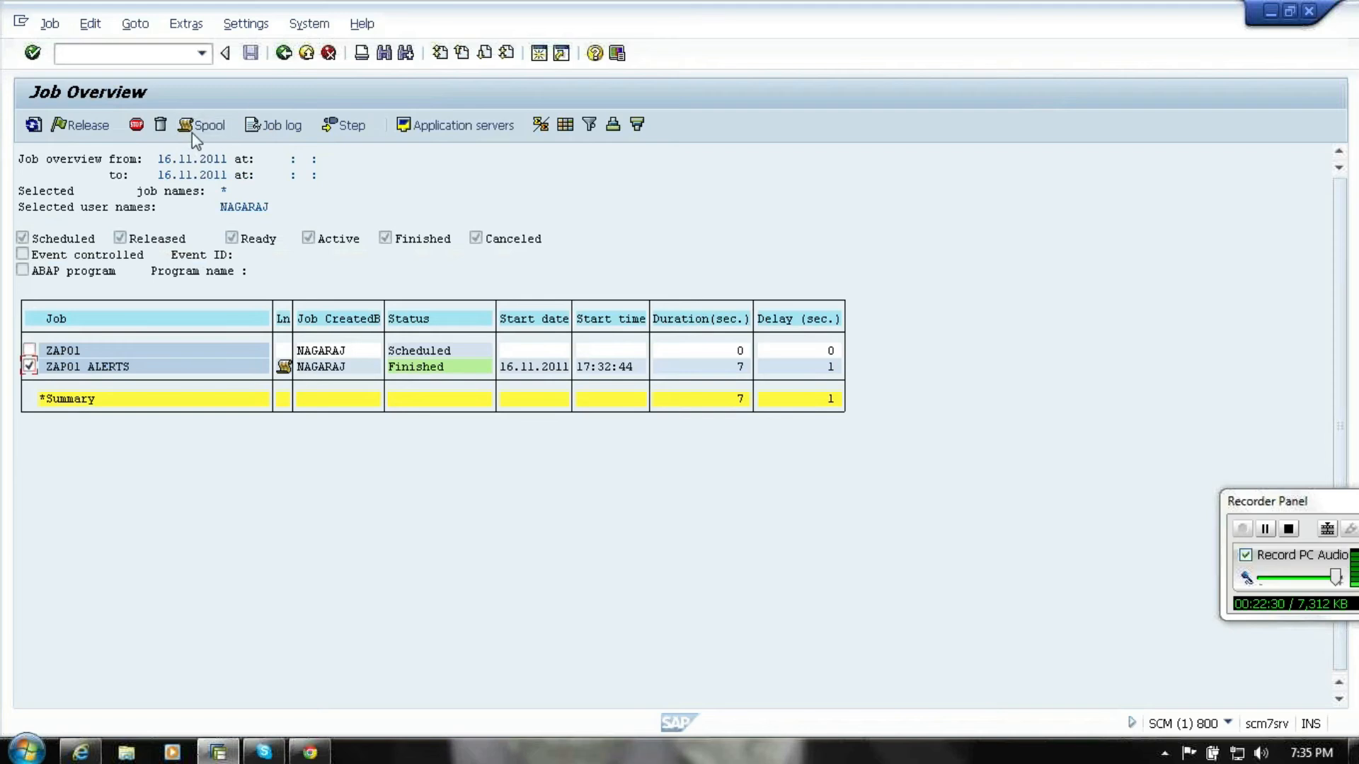
pyautogui.click(202, 127)
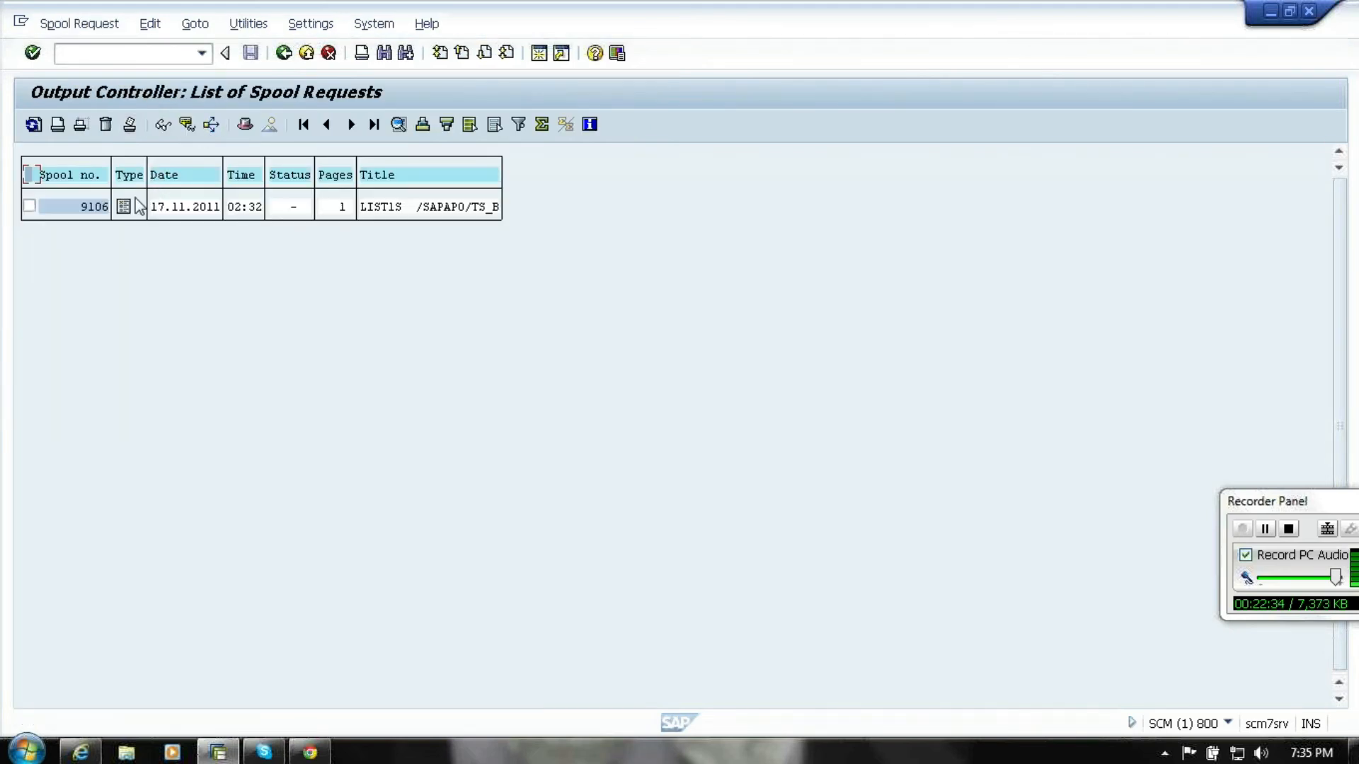
# - Display the contents of the job's spool request and return to the spool request list
pyautogui.click(124, 205)
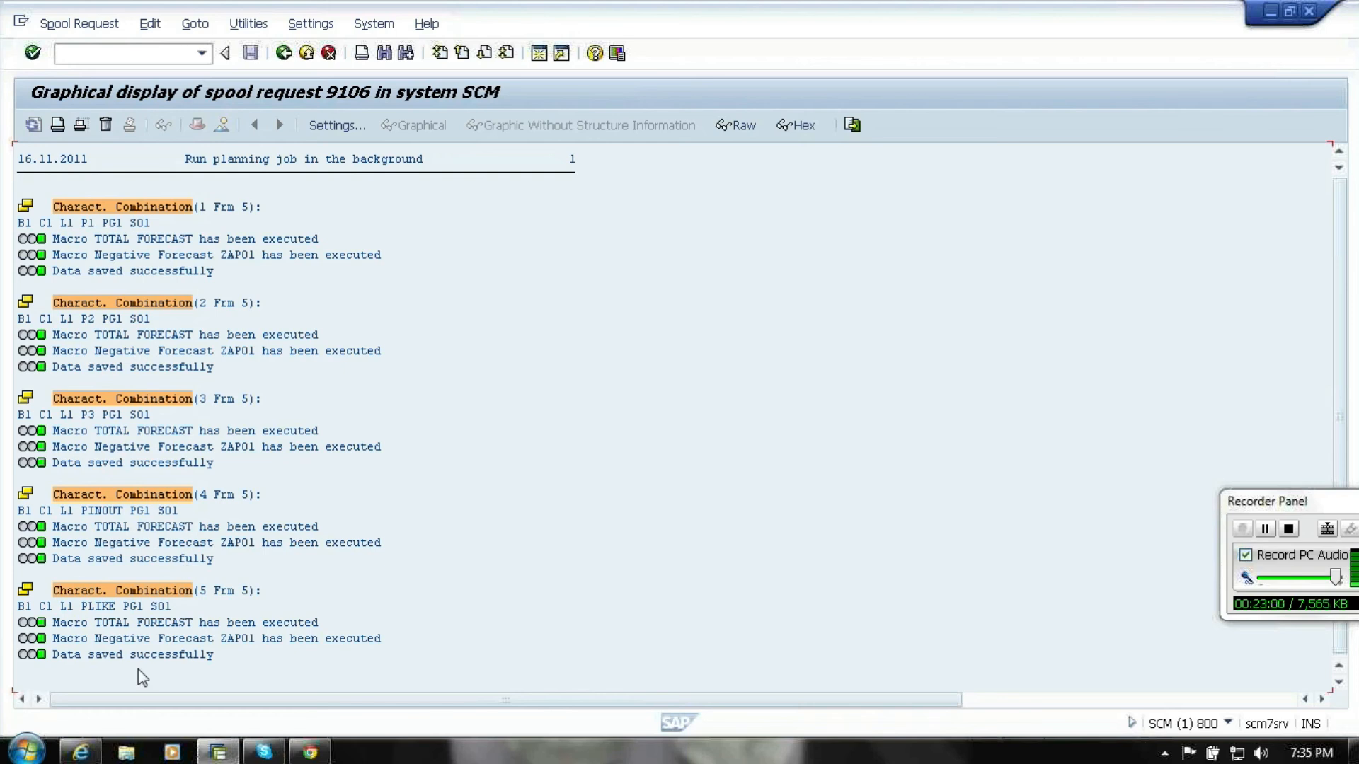
pyautogui.click(285, 56)
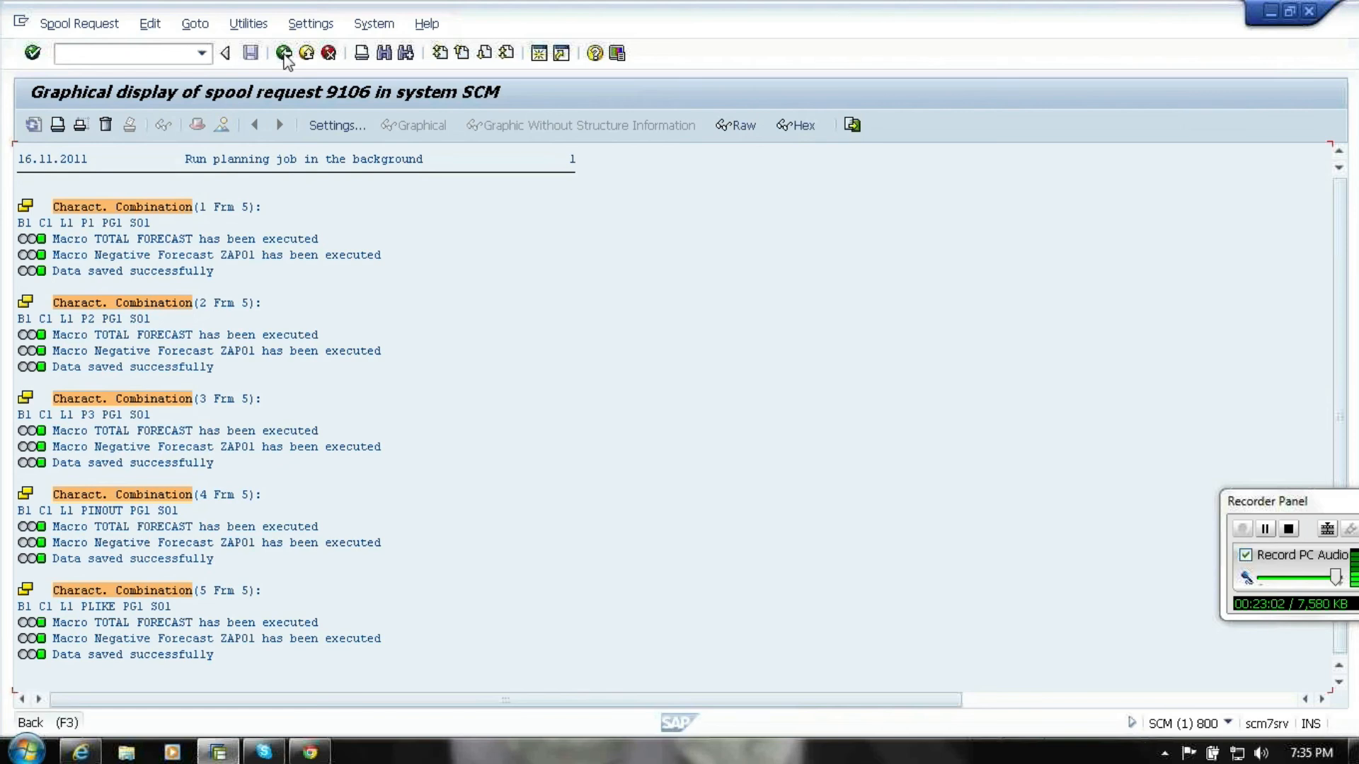
# - Open the Alert Monitor (/SAPAPO/AMON1), load favorite ZAPO1 OP and display the alerts of the ZAPO1 view
pyautogui.click(203, 55)
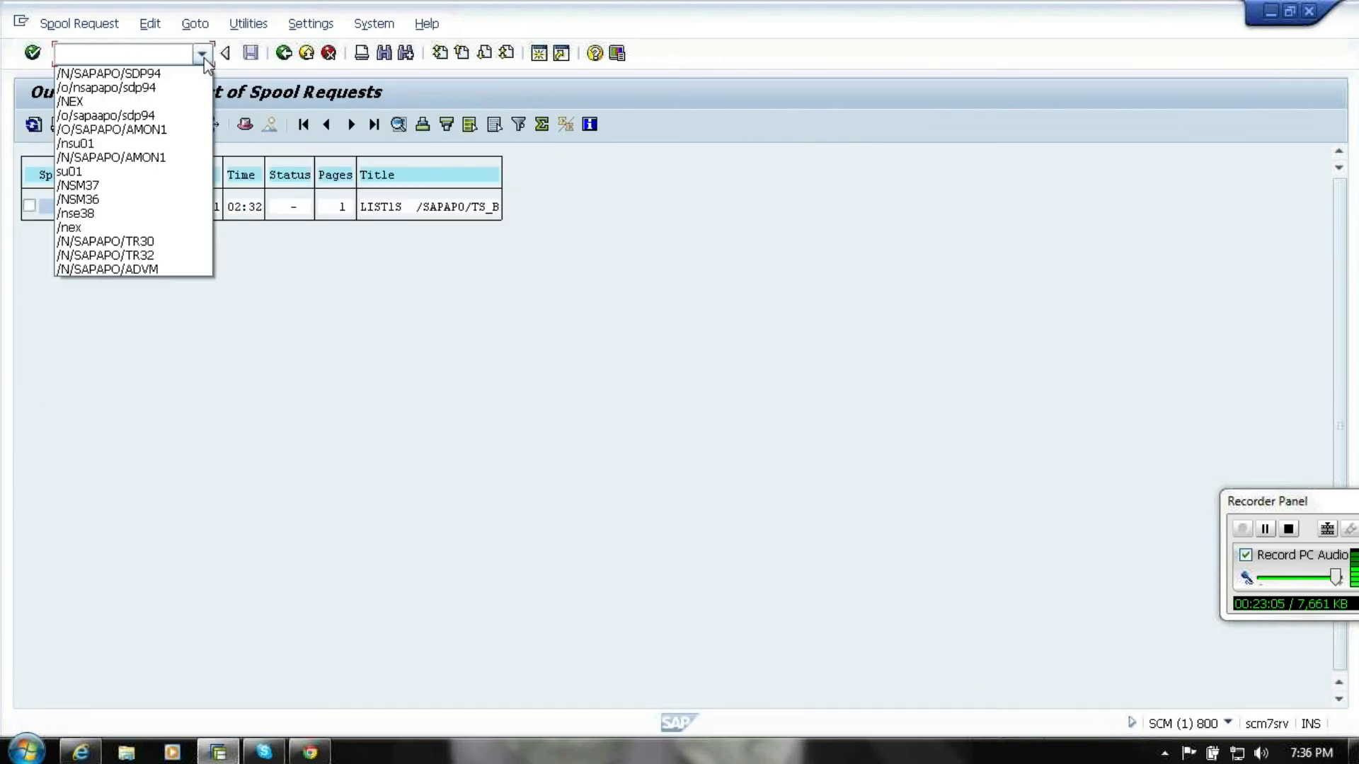
pyautogui.click(170, 131)
pyautogui.click(76, 54)
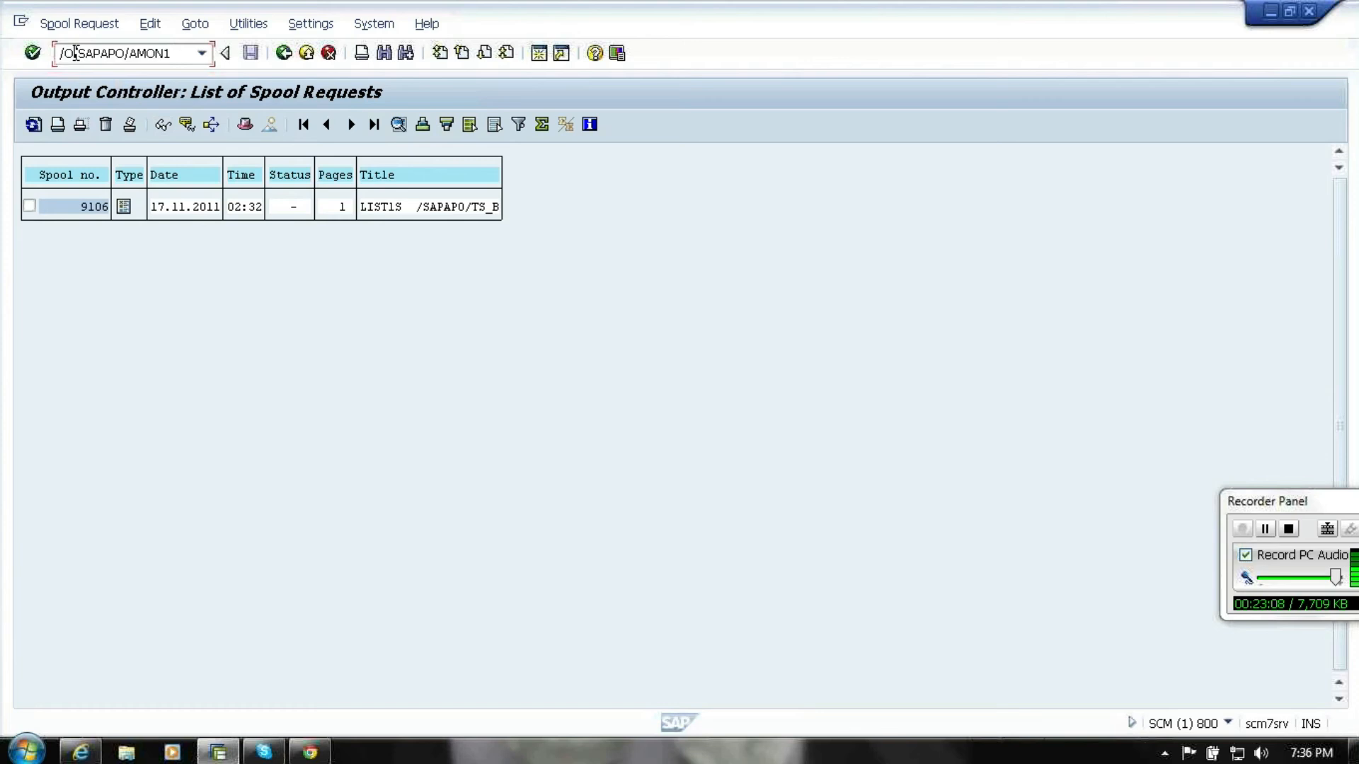
pyautogui.press('Return')
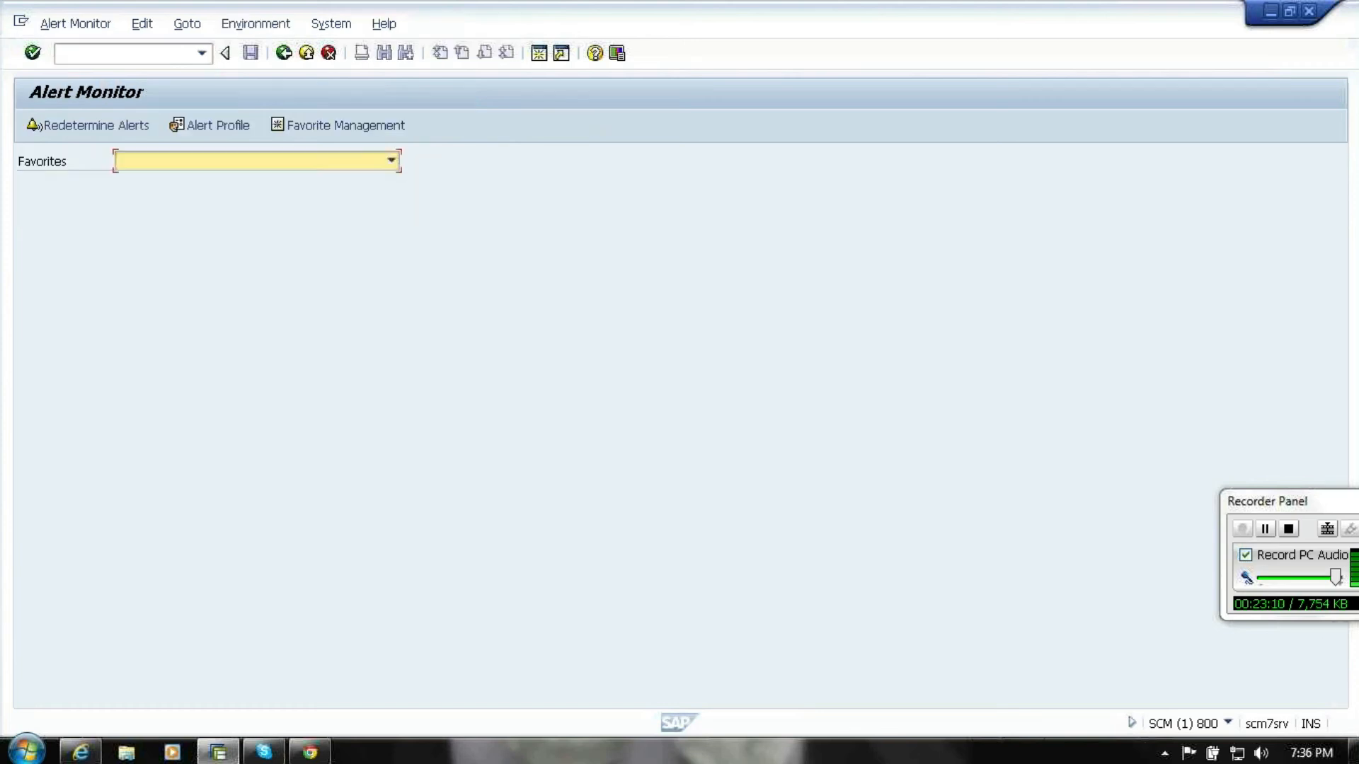
pyautogui.click(130, 163)
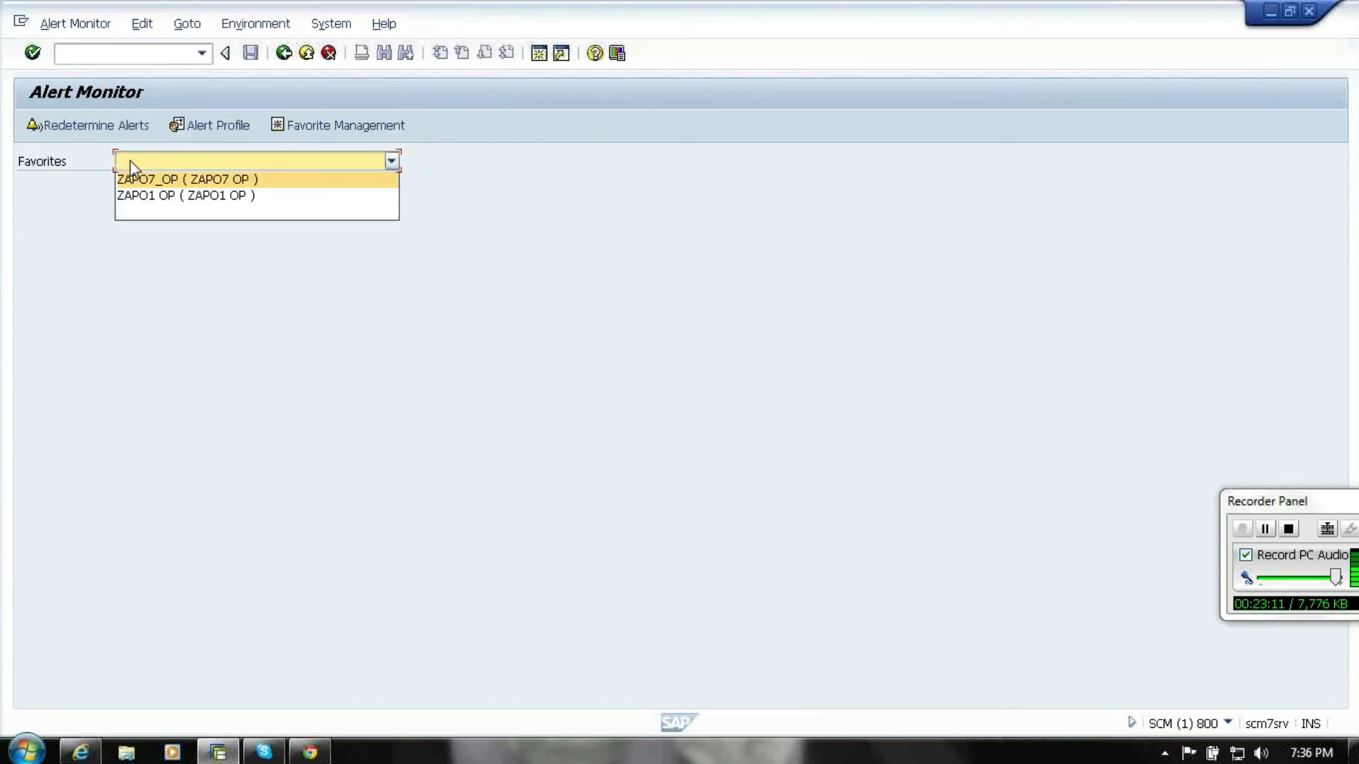
pyautogui.click(146, 197)
pyautogui.click(113, 127)
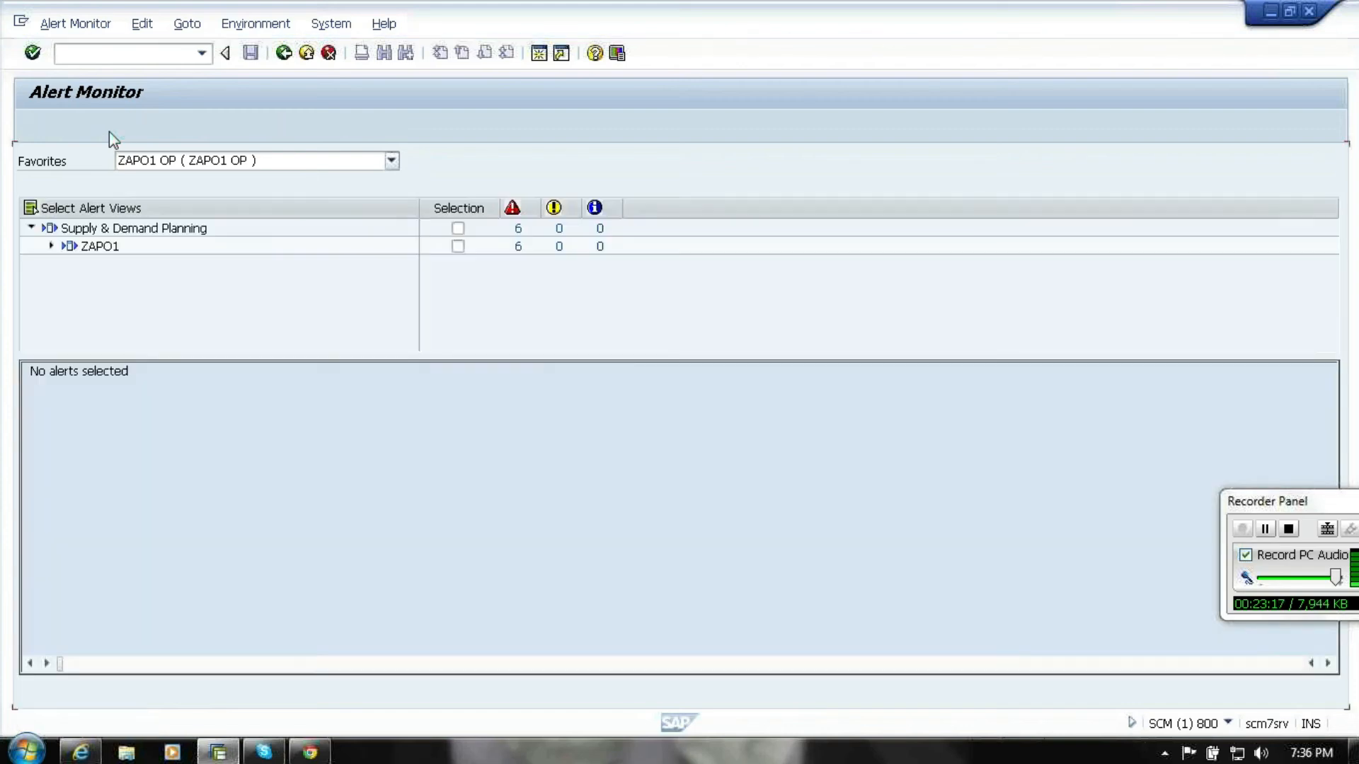
pyautogui.click(458, 247)
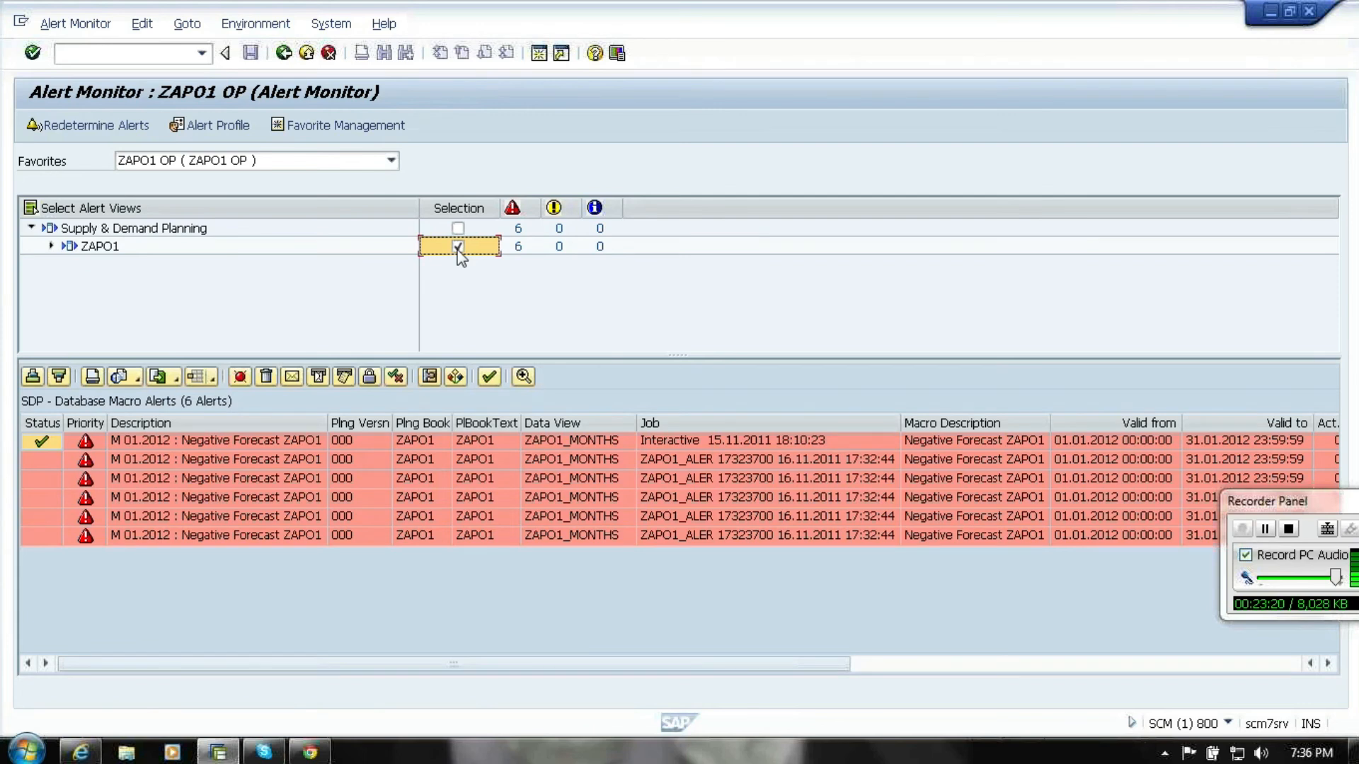
# - Examine the ZAPO1_ALER alerts' job, creation date and characteristic columns through to sales organization, and exit the Alert Monitor
pyautogui.click(671, 478)
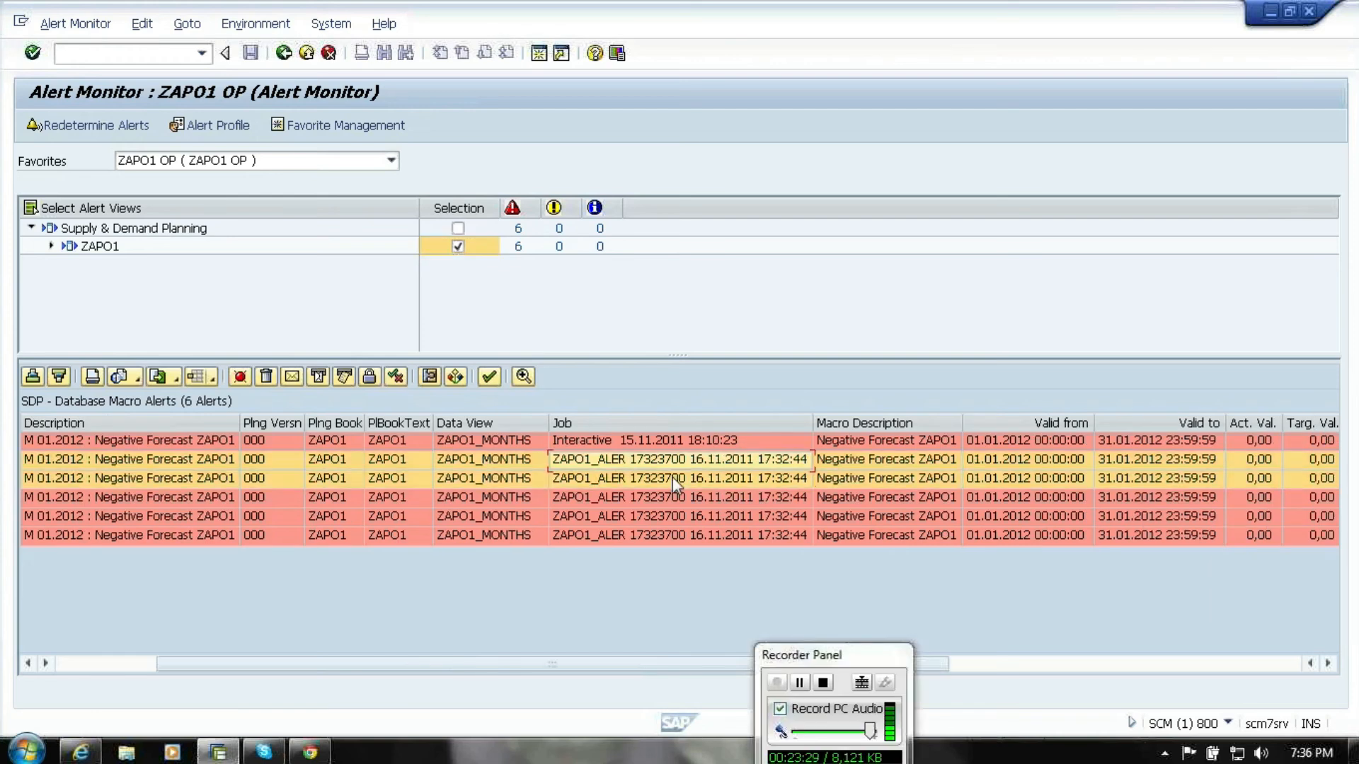
pyautogui.keyDown('shift'); pyautogui.click(673, 535); pyautogui.keyUp('shift')
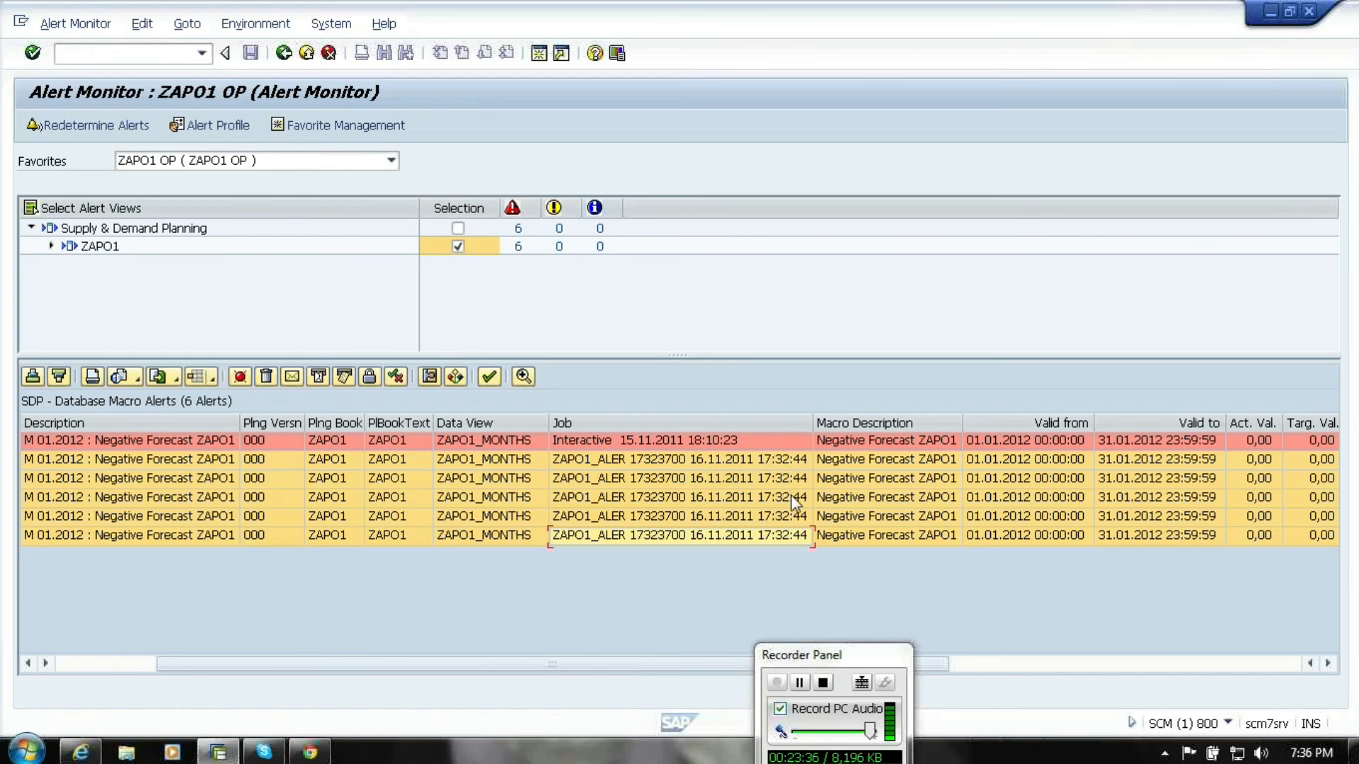
pyautogui.click(1329, 664)
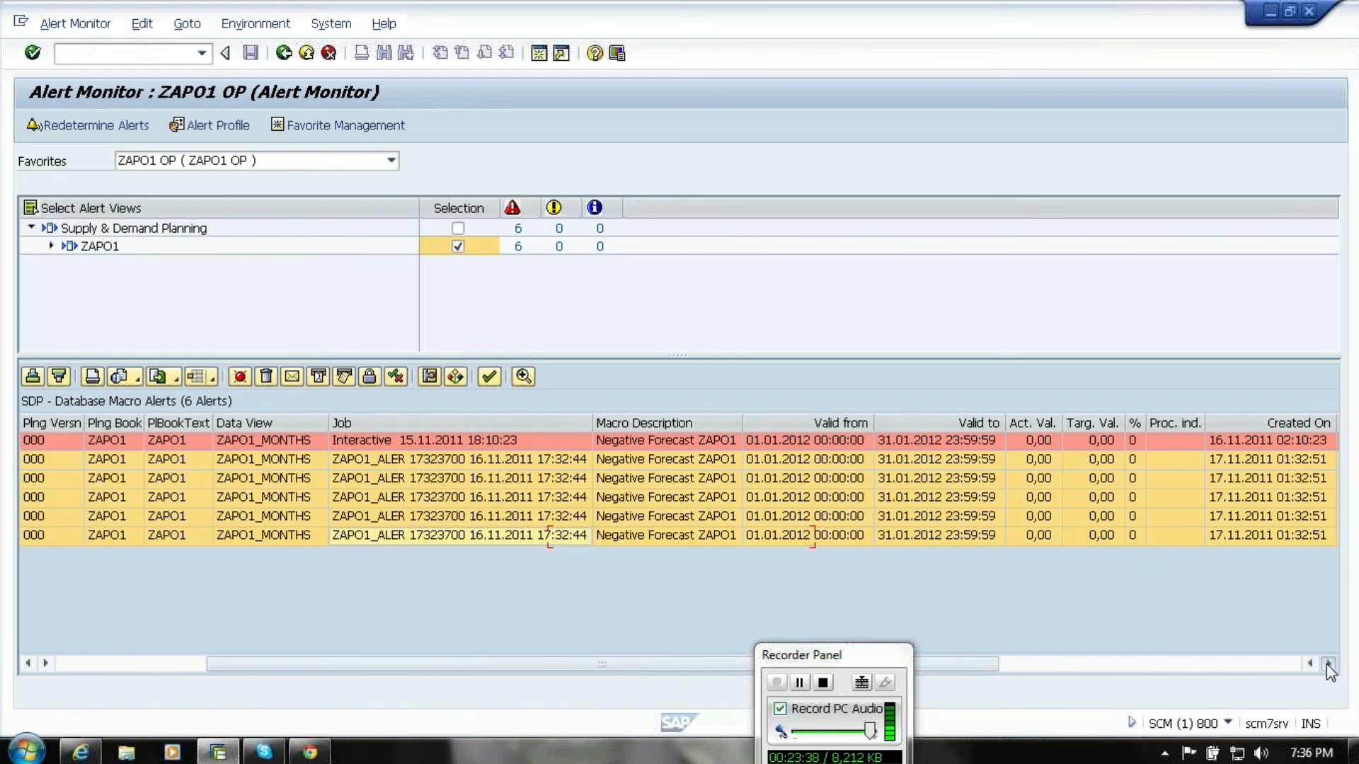
pyautogui.click(1328, 664)
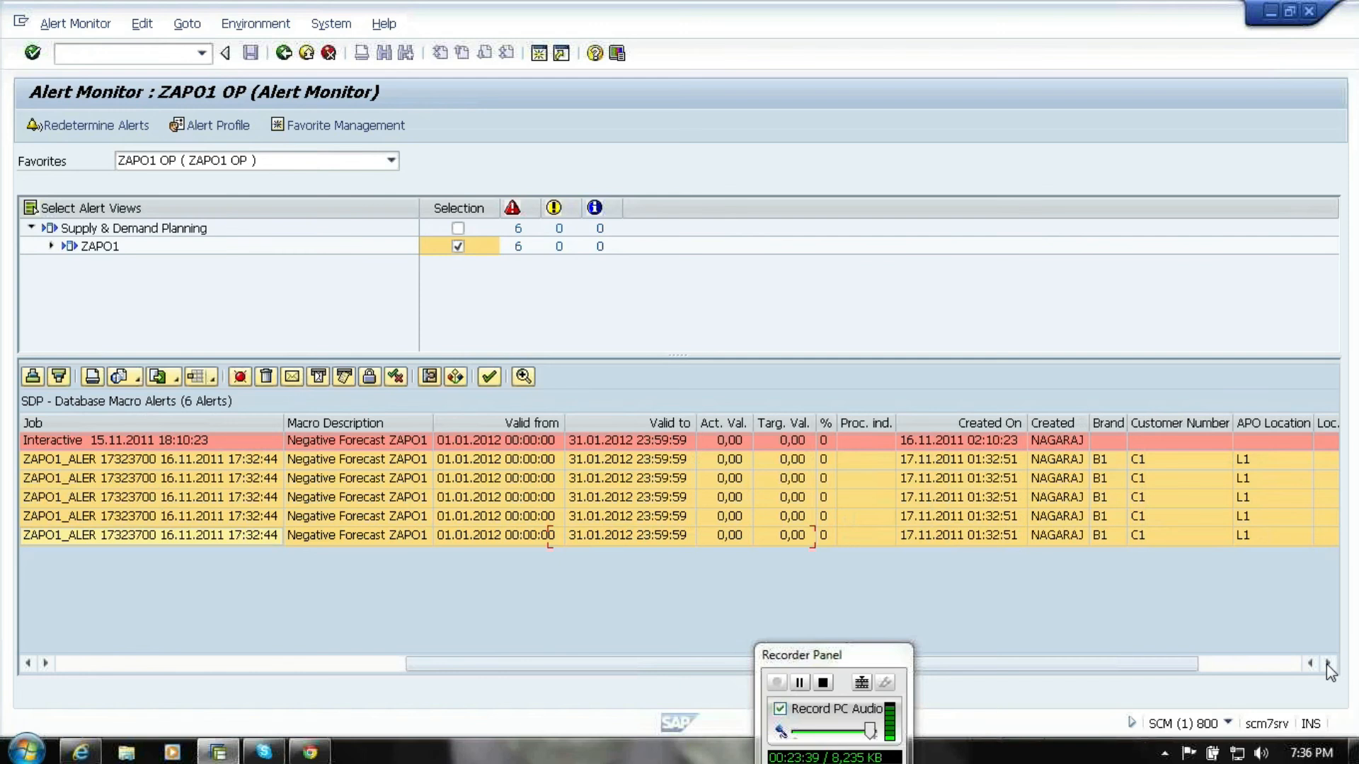
pyautogui.click(1329, 664)
pyautogui.click(1328, 664)
pyautogui.click(1328, 664)
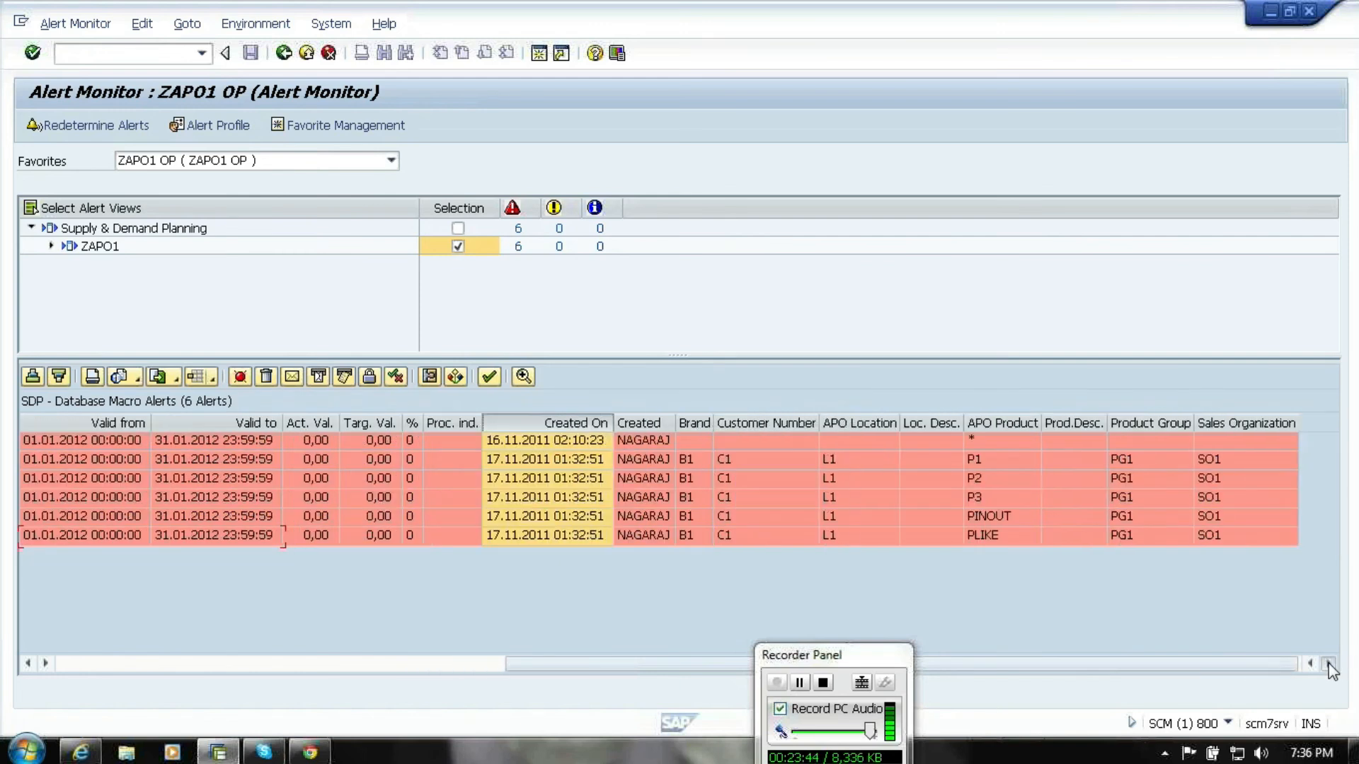
pyautogui.moveTo(680, 456); pyautogui.dragTo(1017, 537)
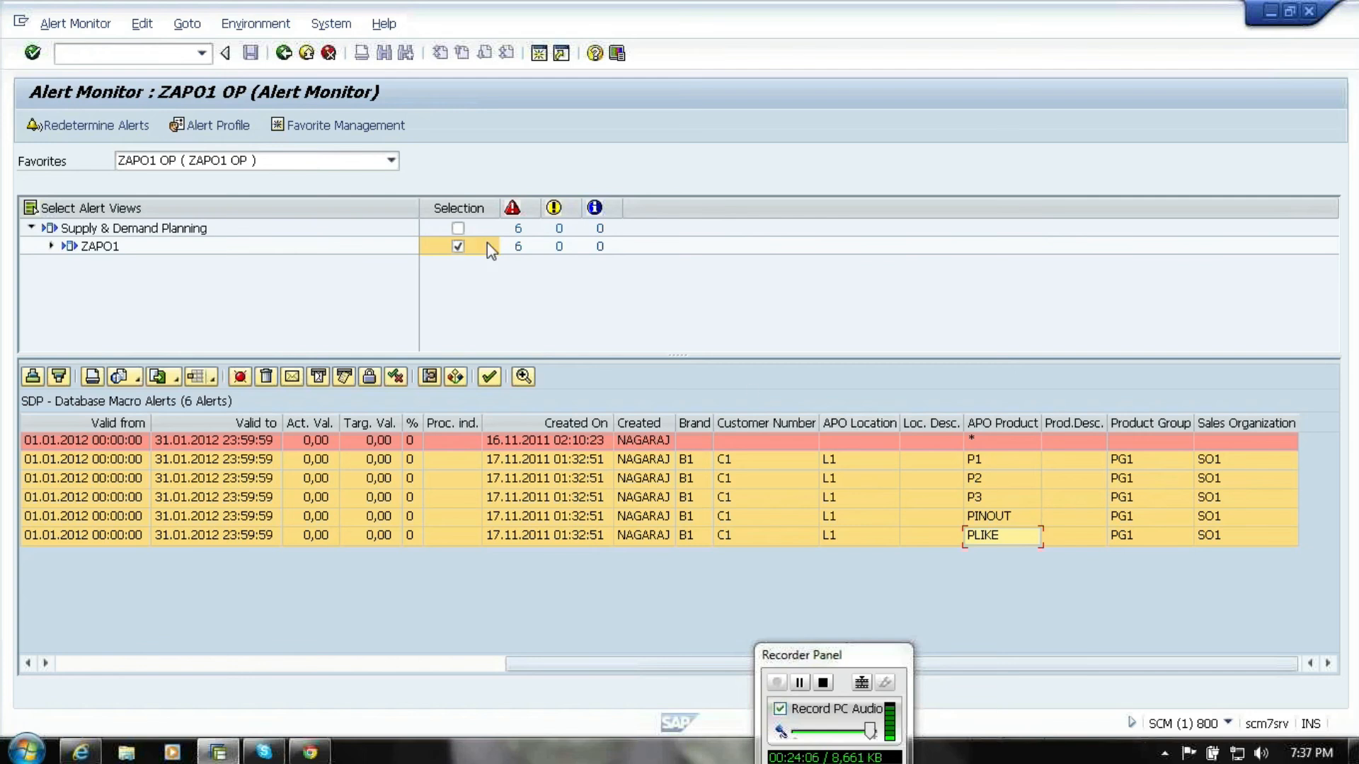
pyautogui.click(306, 54)
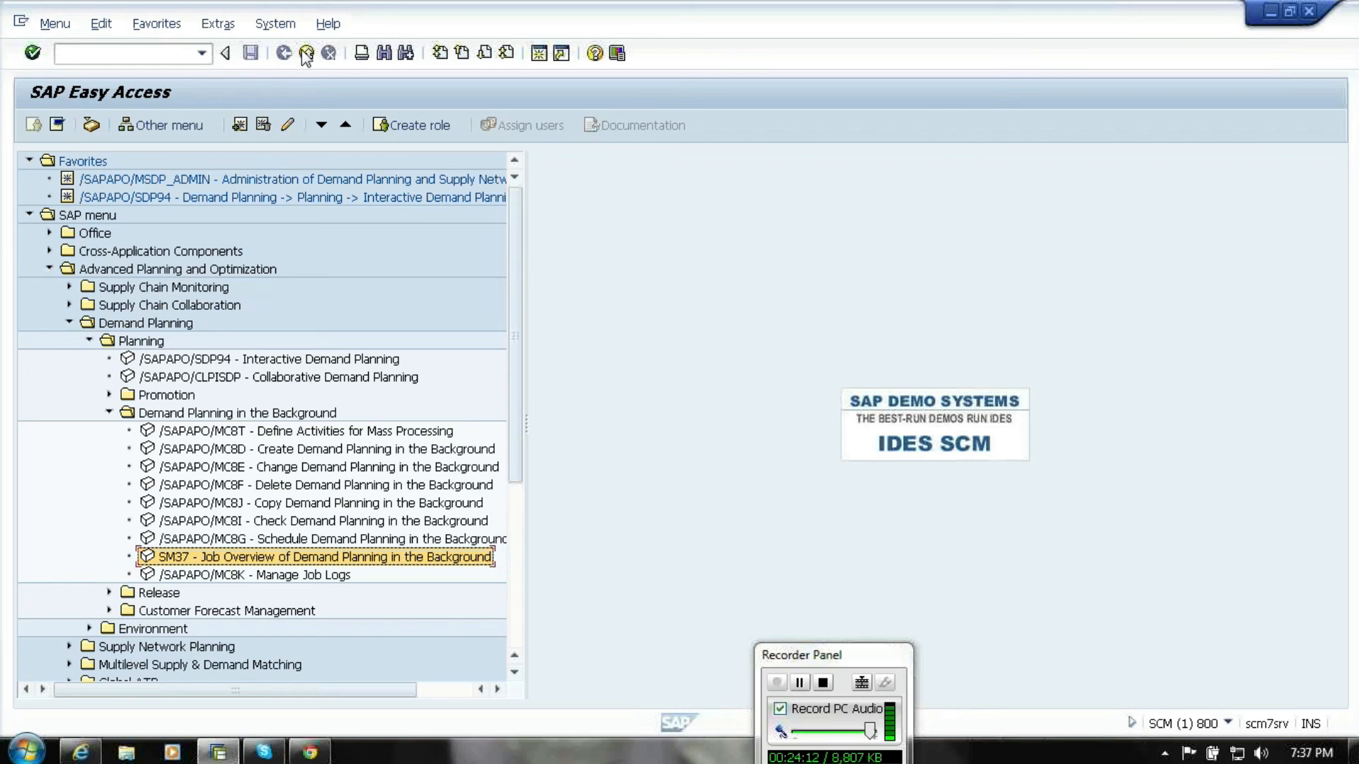
# - In Manage Job Logs (/SAPAPO/MC8K), delete all logs with a minimum of 8 days and return to the SAP menu
pyautogui.click(303, 578)
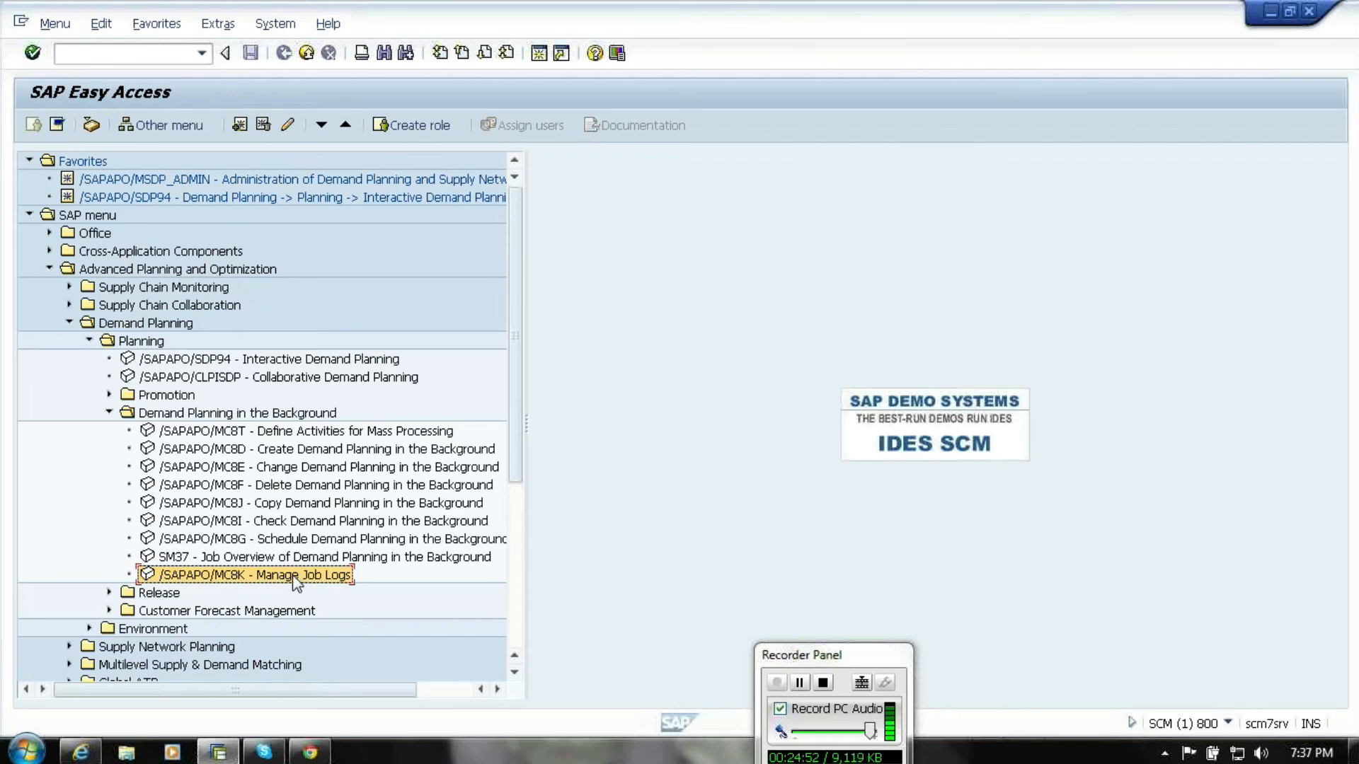
pyautogui.doubleClick(293, 576)
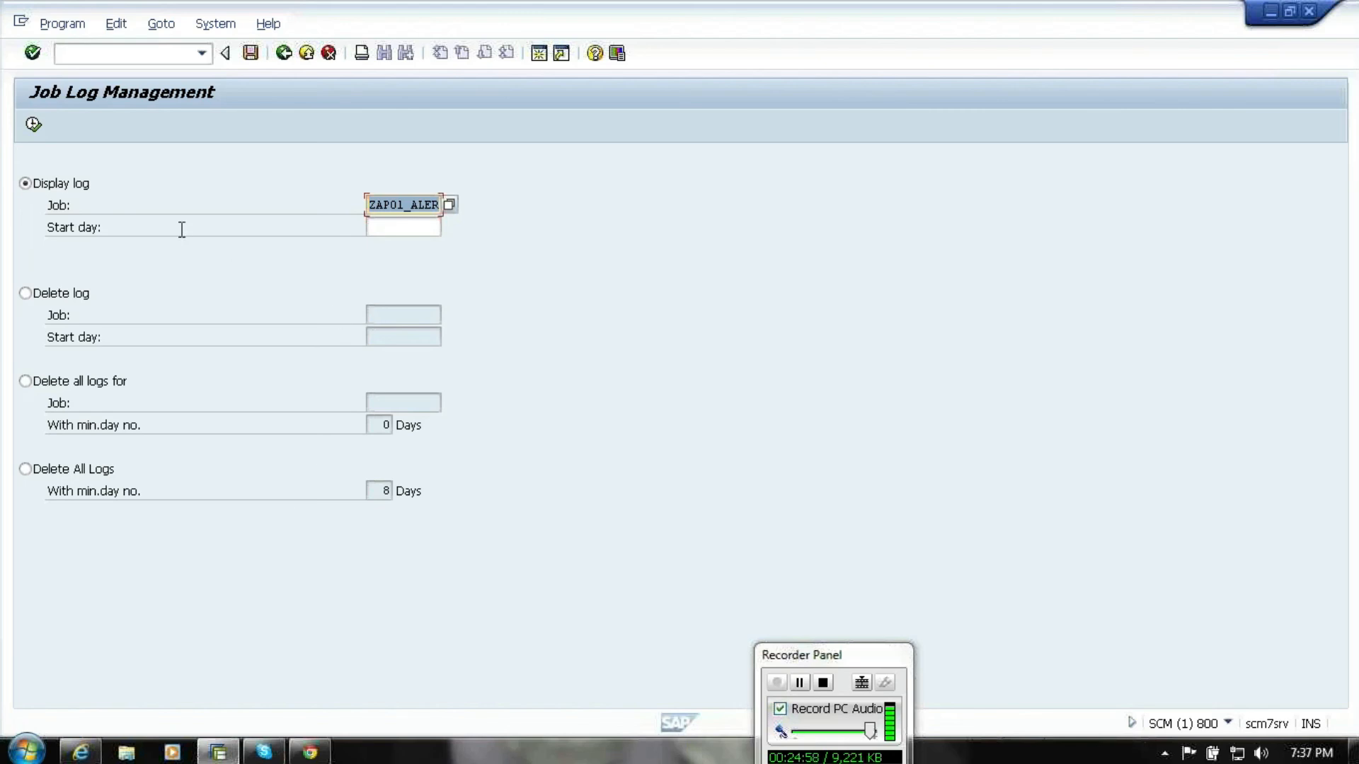
pyautogui.click(91, 293)
pyautogui.click(125, 468)
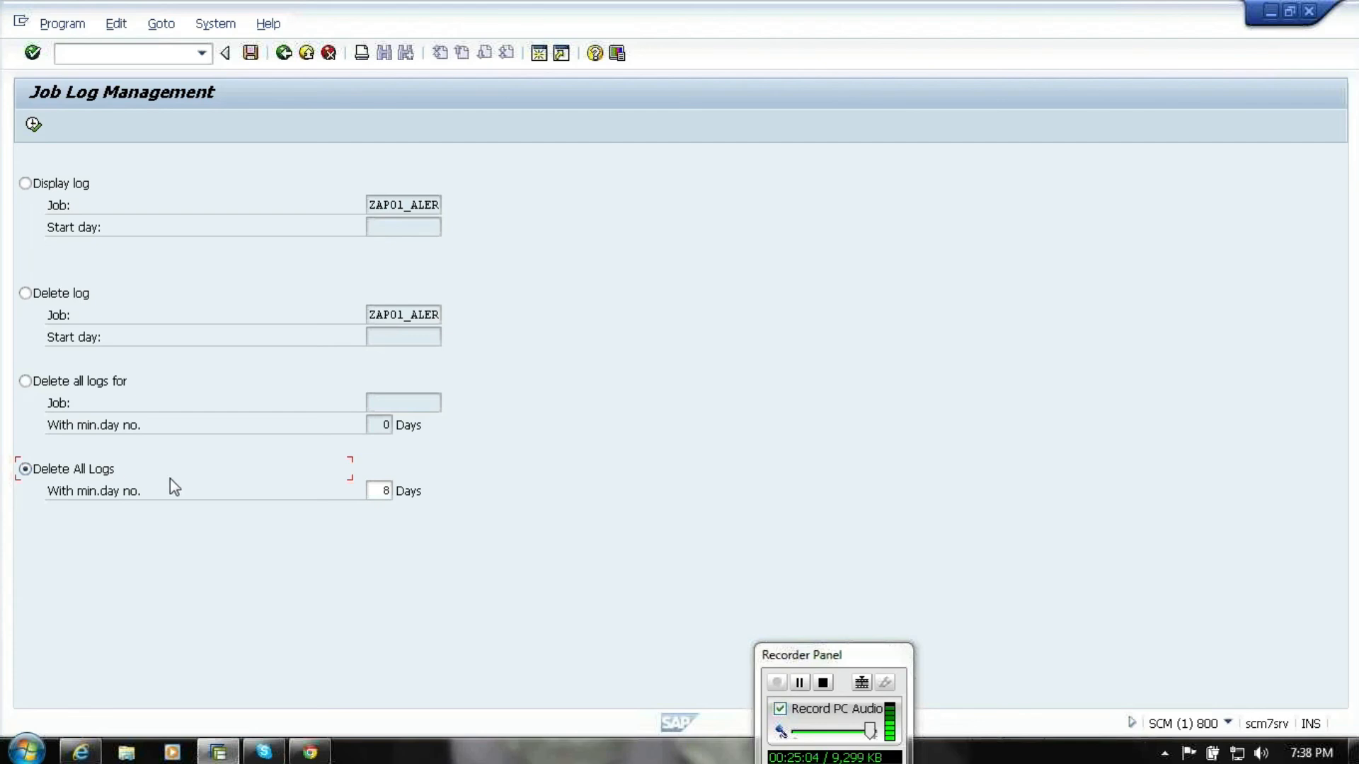
pyautogui.click(385, 491)
pyautogui.click(34, 125)
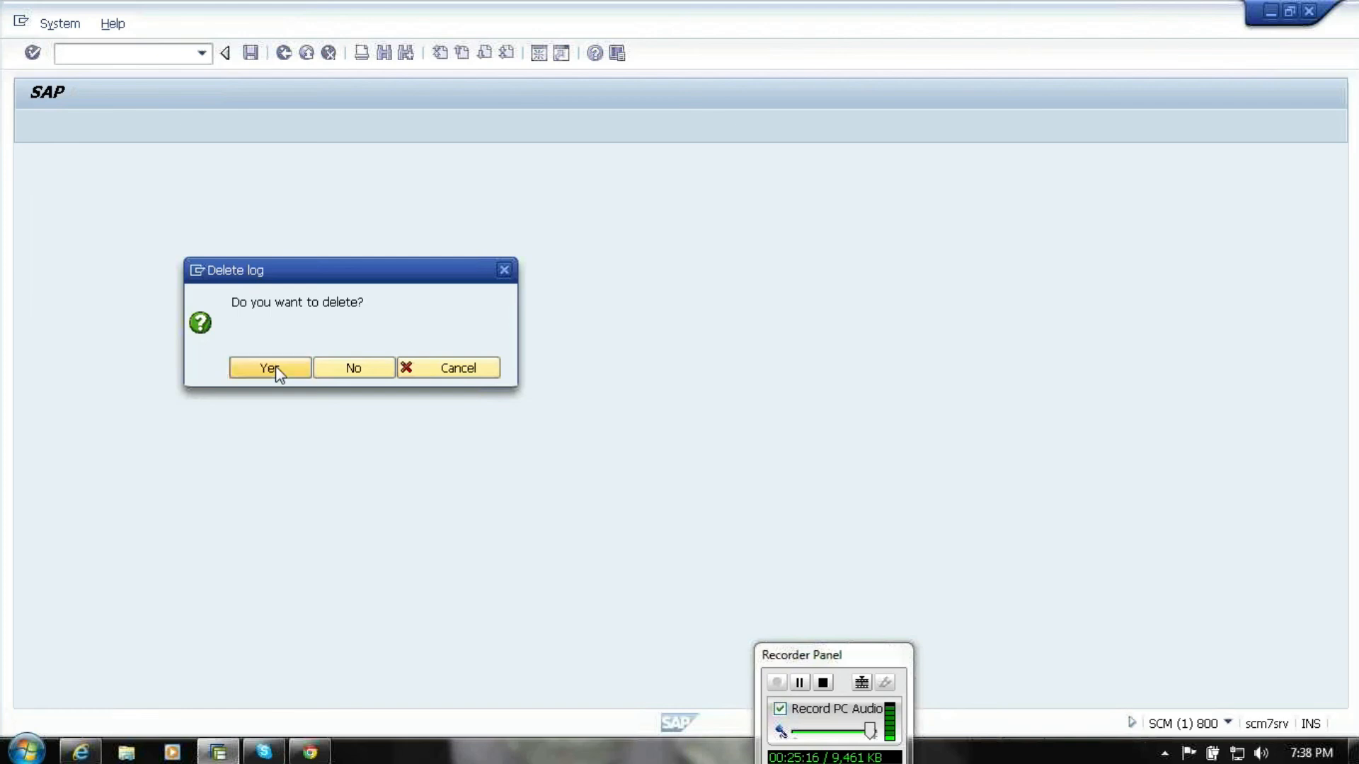
pyautogui.click(276, 366)
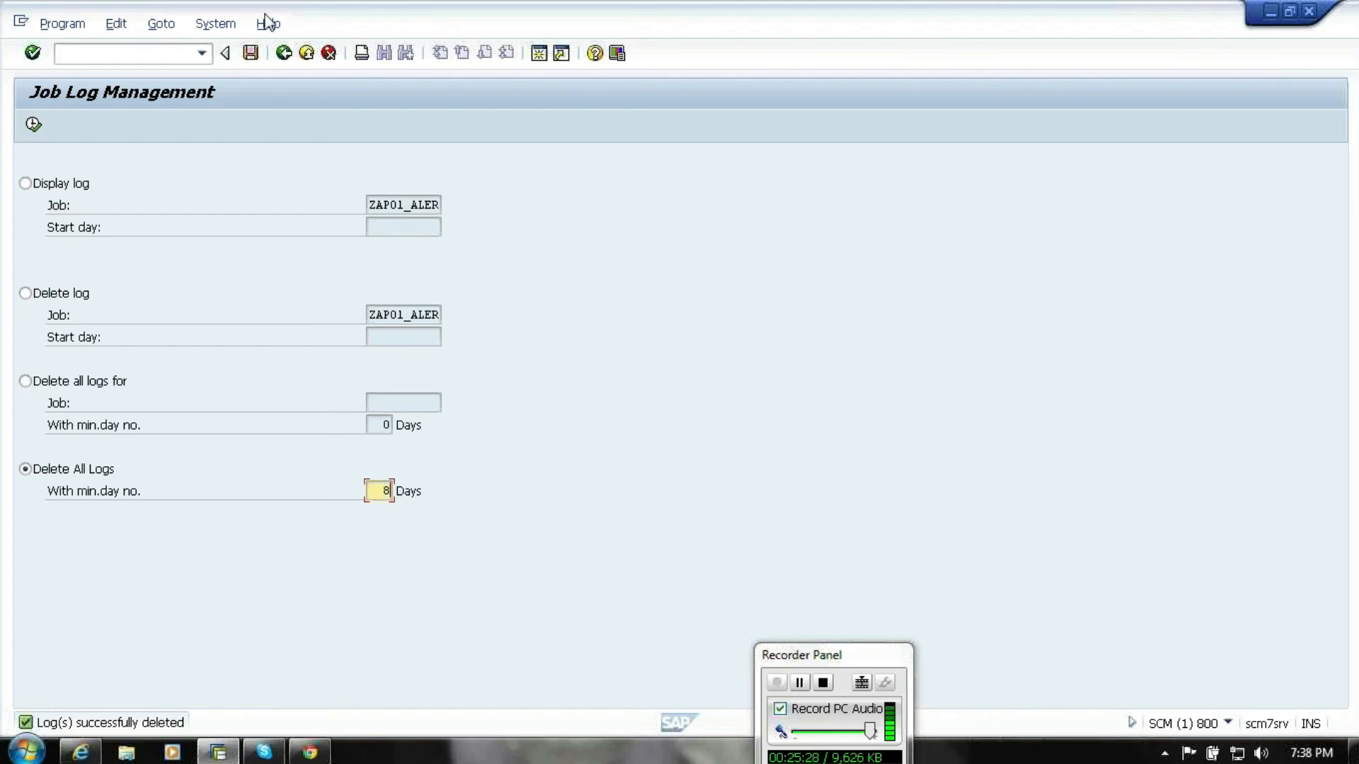
pyautogui.click(284, 53)
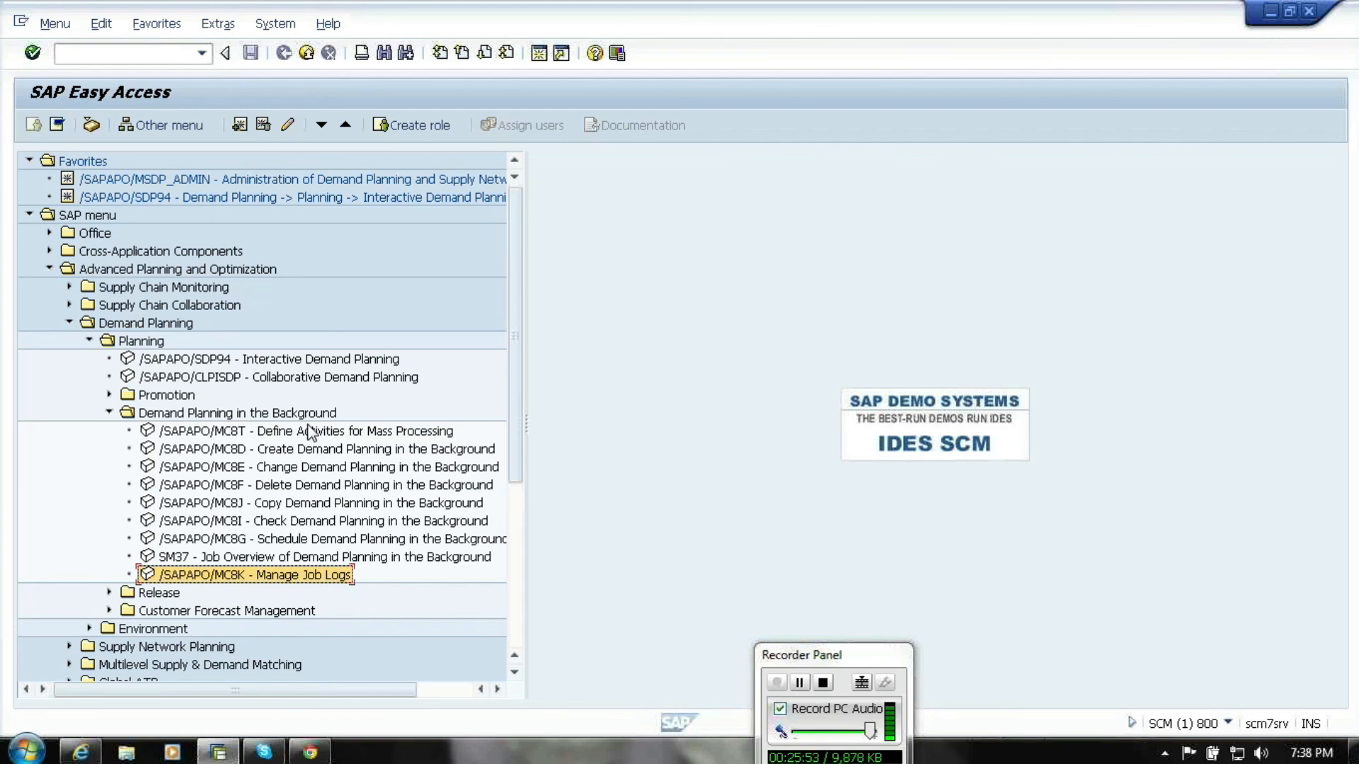
# - Open Define Activities for Mass Processing (/SAPAPO/MC8T) and enter ZAPO1_FCST as the activity name
pyautogui.doubleClick(314, 433)
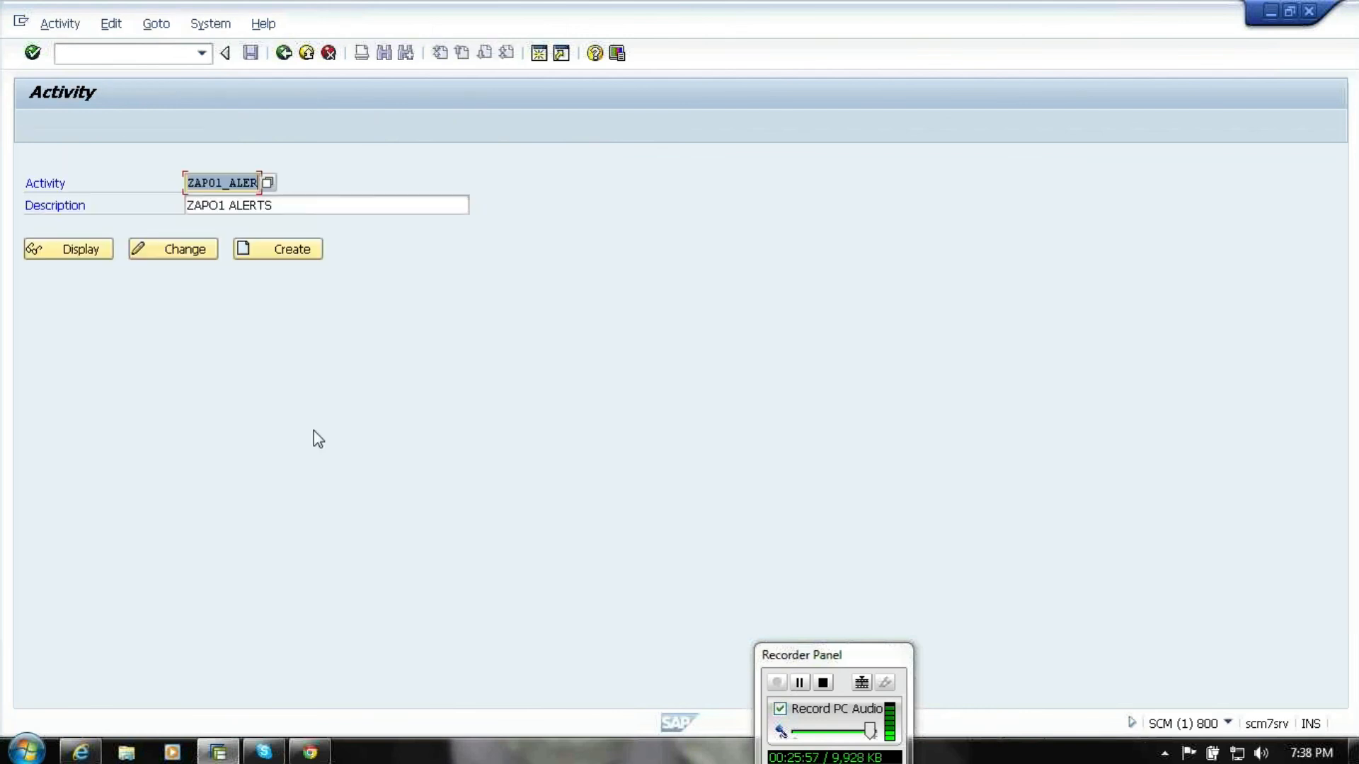
pyautogui.click(259, 183)
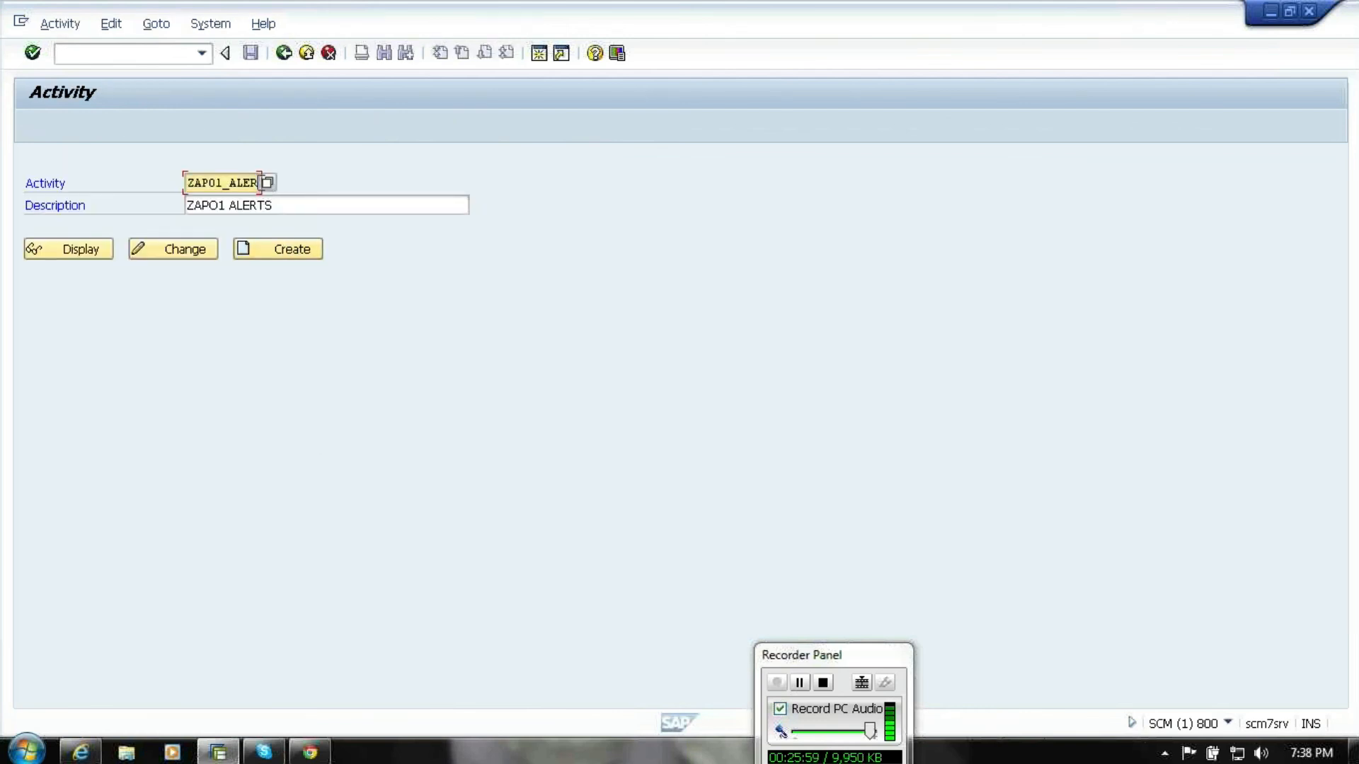
pyautogui.press('BackSpace')
pyautogui.press('BackSpace')
pyautogui.press('BackSpace')
pyautogui.press('BackSpace')
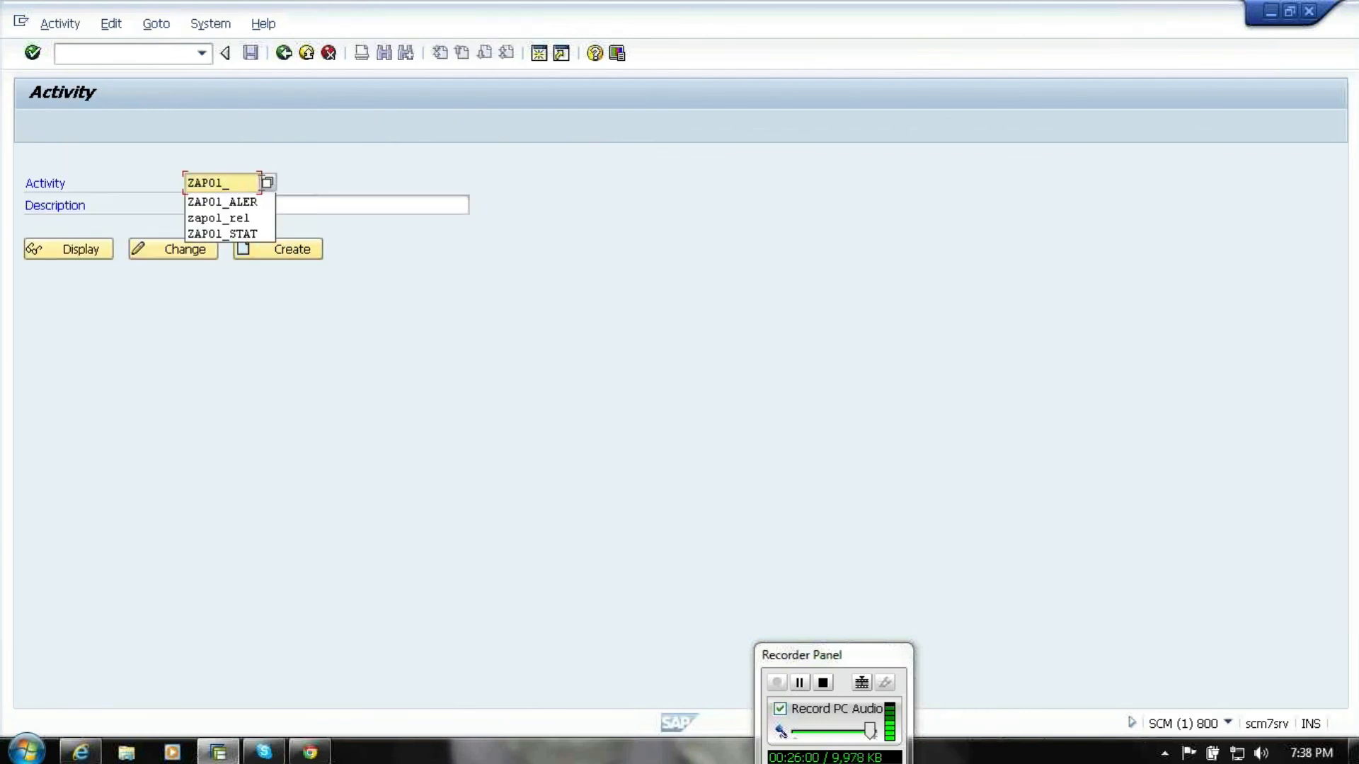
pyautogui.press('capslock')
pyautogui.write('FCST')
pyautogui.press('Tab')
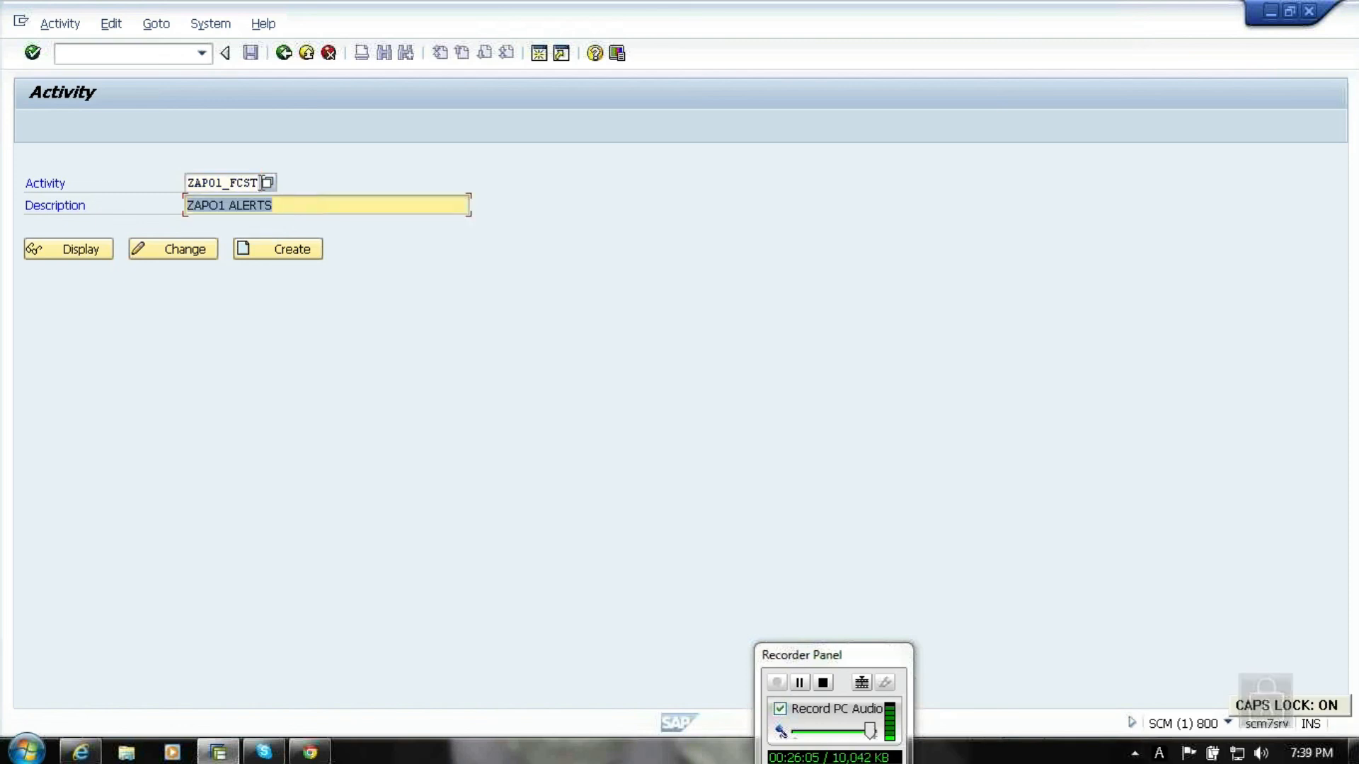
# - Change the activity description to ZAPO1 FCST and create the activity
pyautogui.press('End')
pyautogui.press('BackSpace')
pyautogui.press('BackSpace')
pyautogui.press('BackSpace')
pyautogui.press('BackSpace')
pyautogui.press('BackSpace')
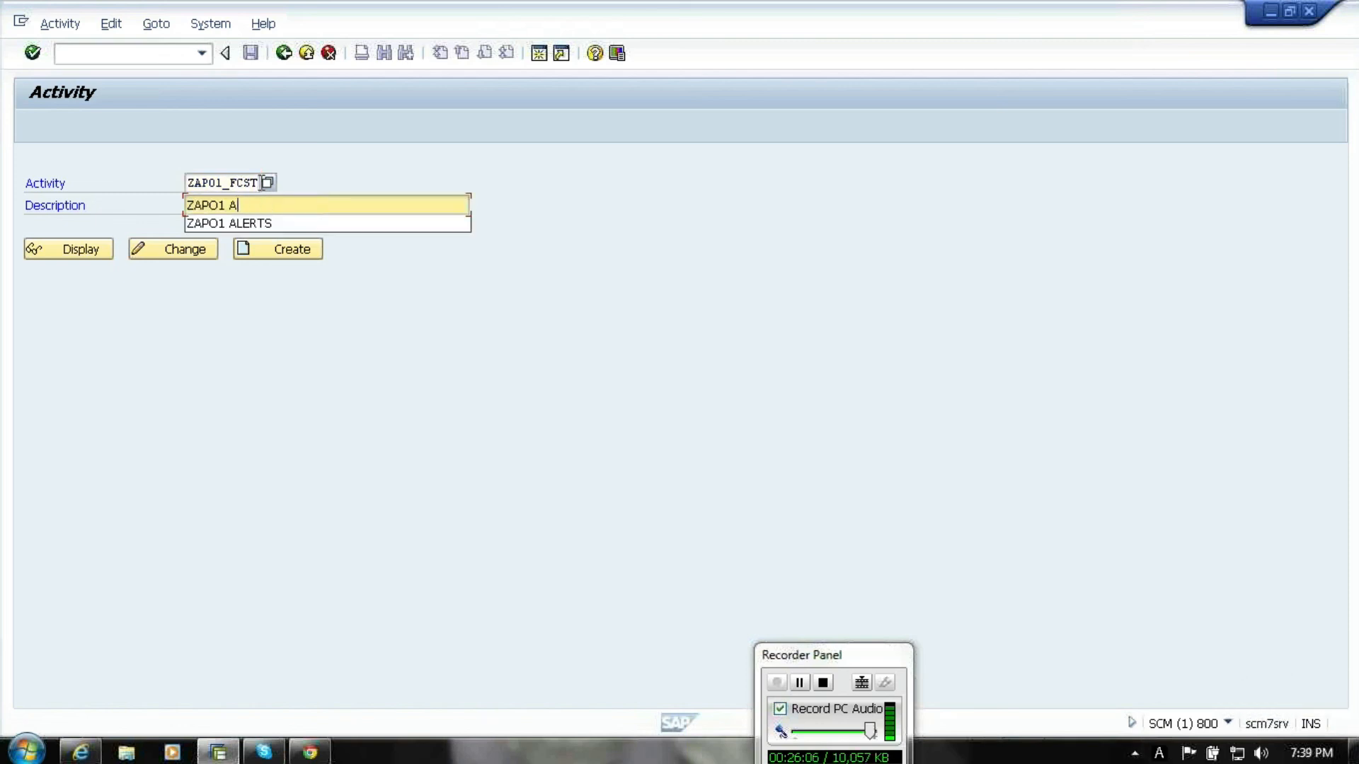
pyautogui.press('BackSpace')
pyautogui.write('FCST')
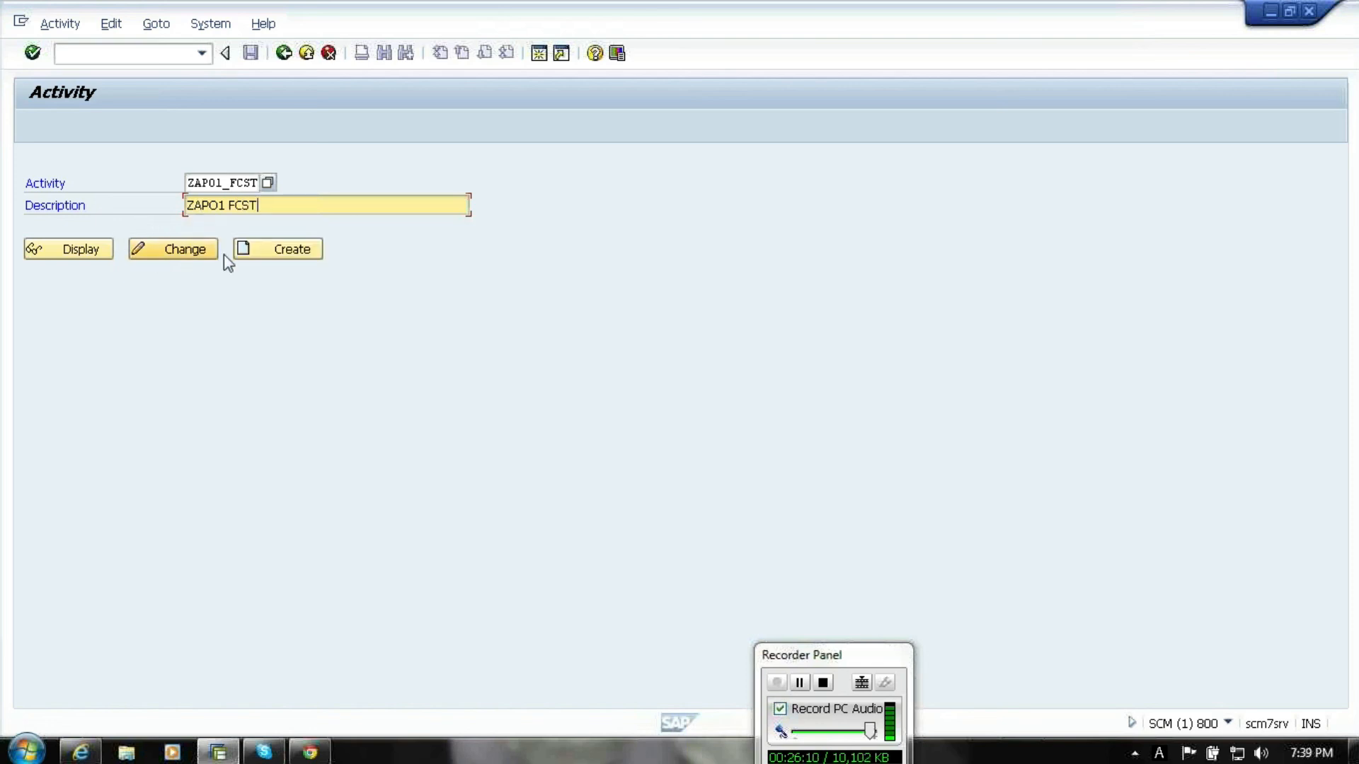
pyautogui.click(256, 252)
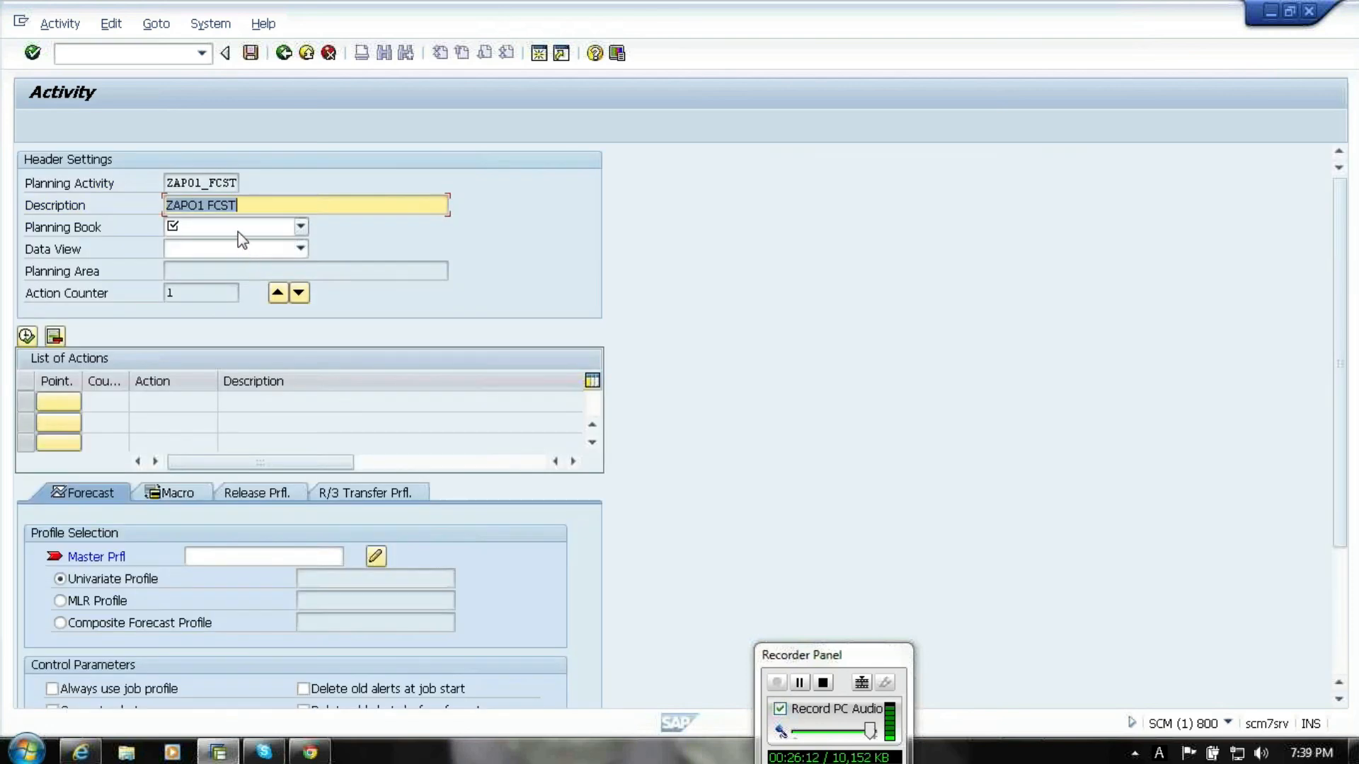
# - Assign planning book ZAPO1 and data view ZAPO1_MONTHS to the new activity
pyautogui.click(209, 232)
pyautogui.press('z')
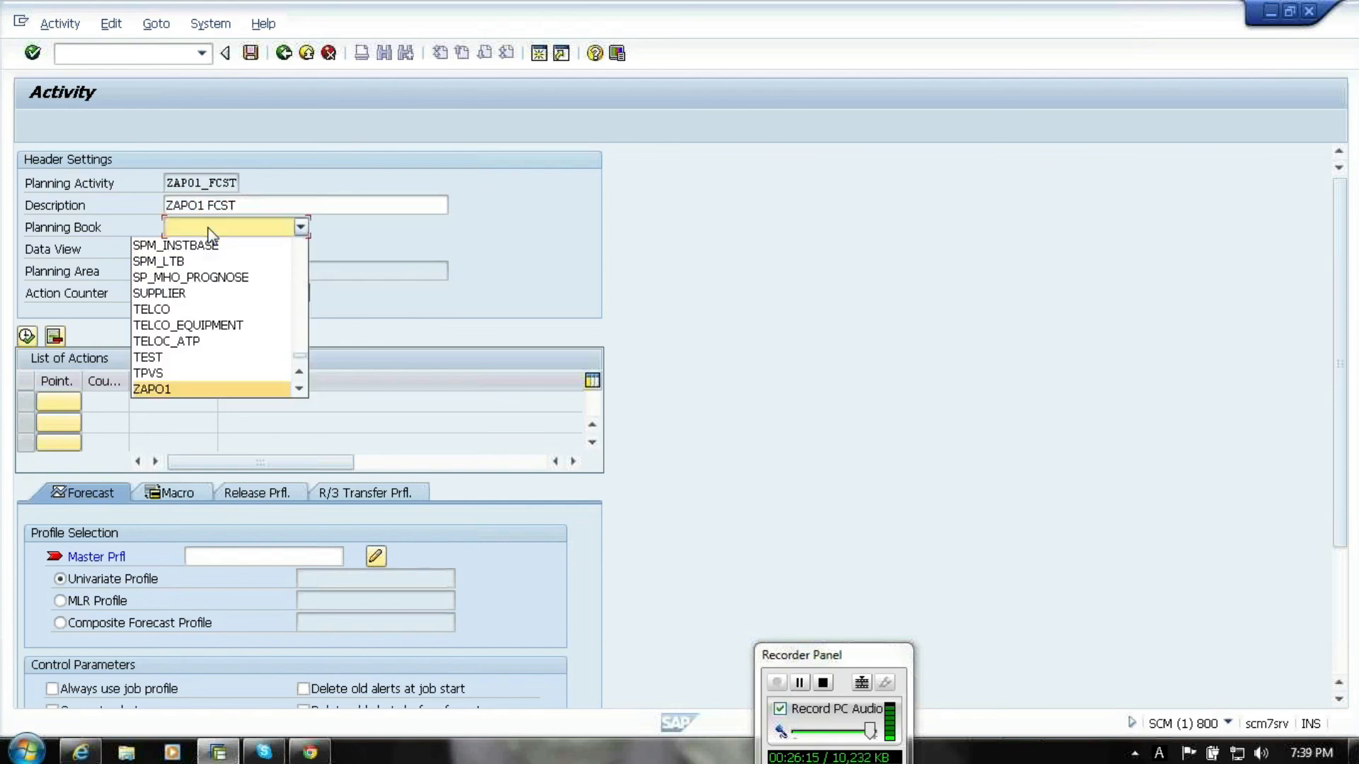
pyautogui.click(180, 390)
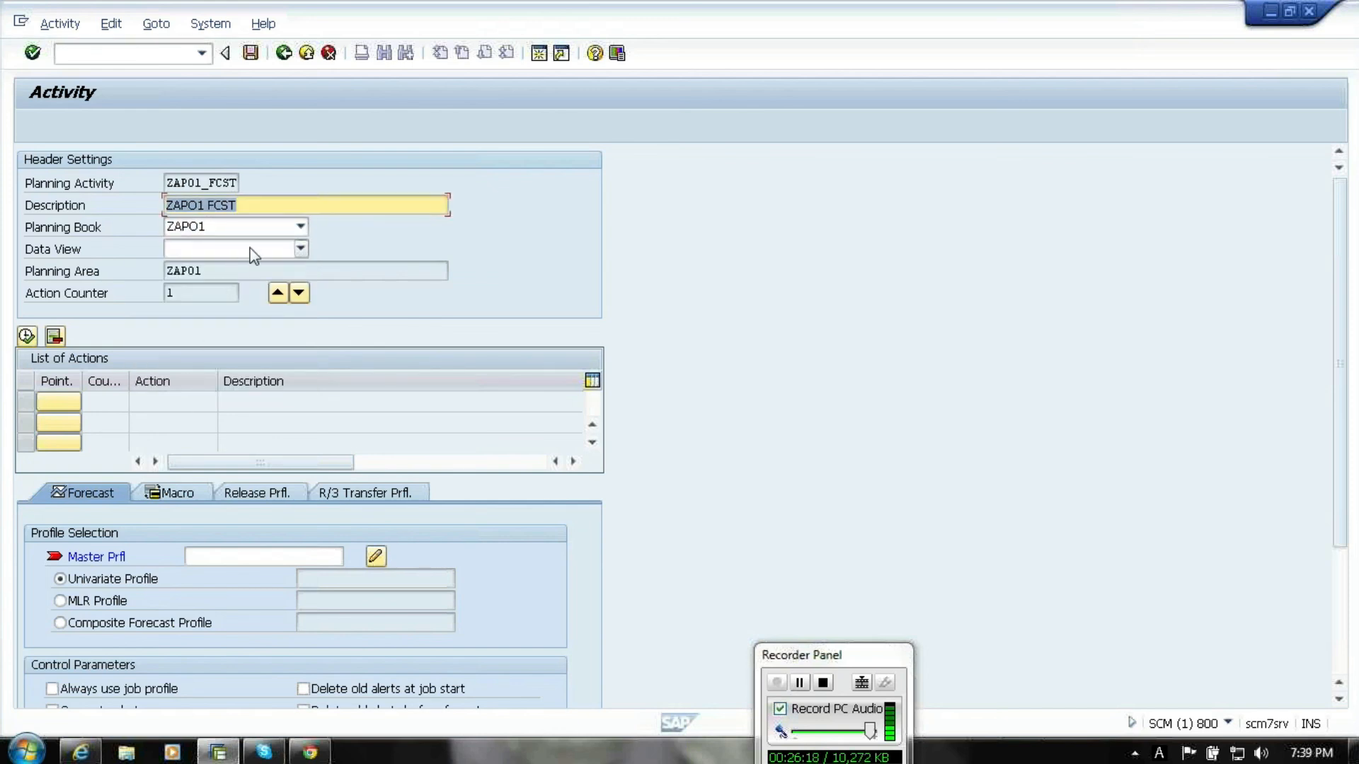
pyautogui.click(253, 255)
pyautogui.click(247, 267)
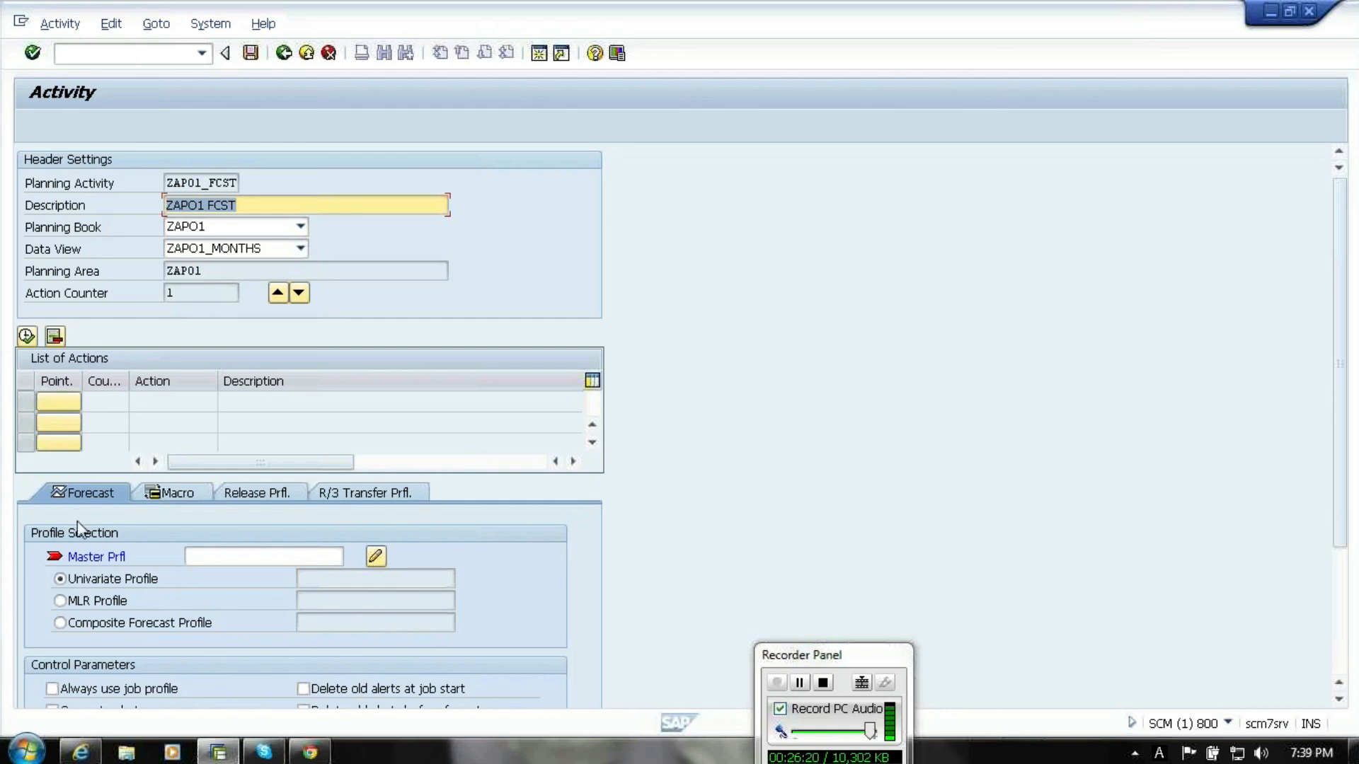
# - Select ZAPO1 as the activity's master forecast profile from the list of possible entries
pyautogui.click(212, 553)
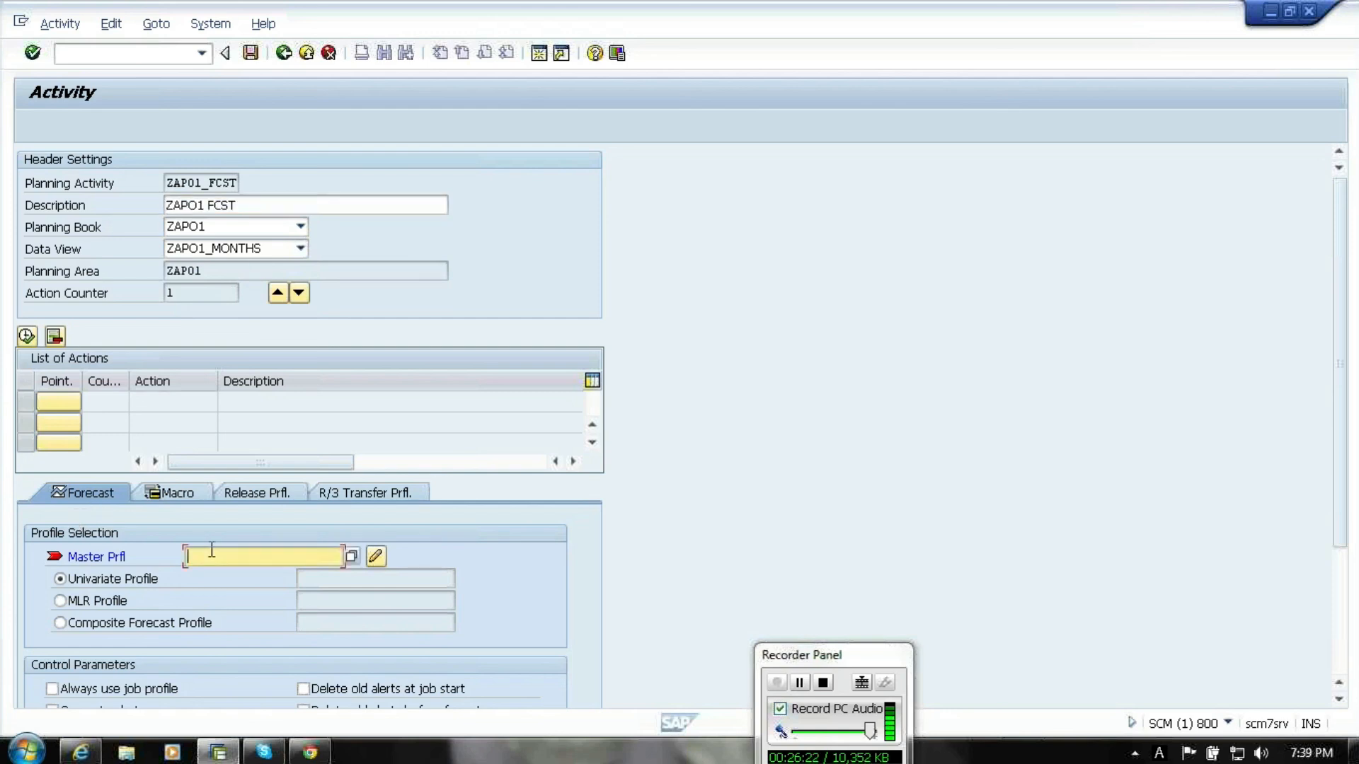
pyautogui.click(351, 558)
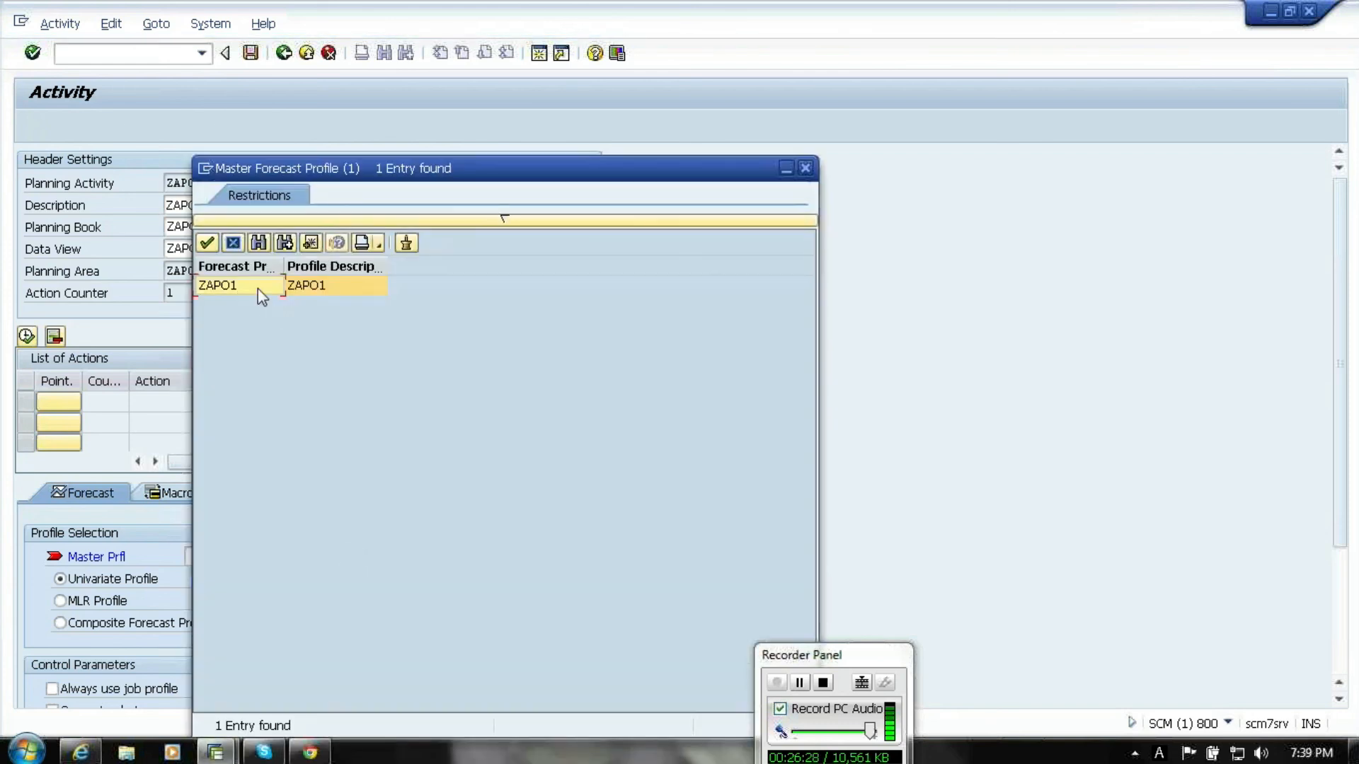
pyautogui.doubleClick(258, 287)
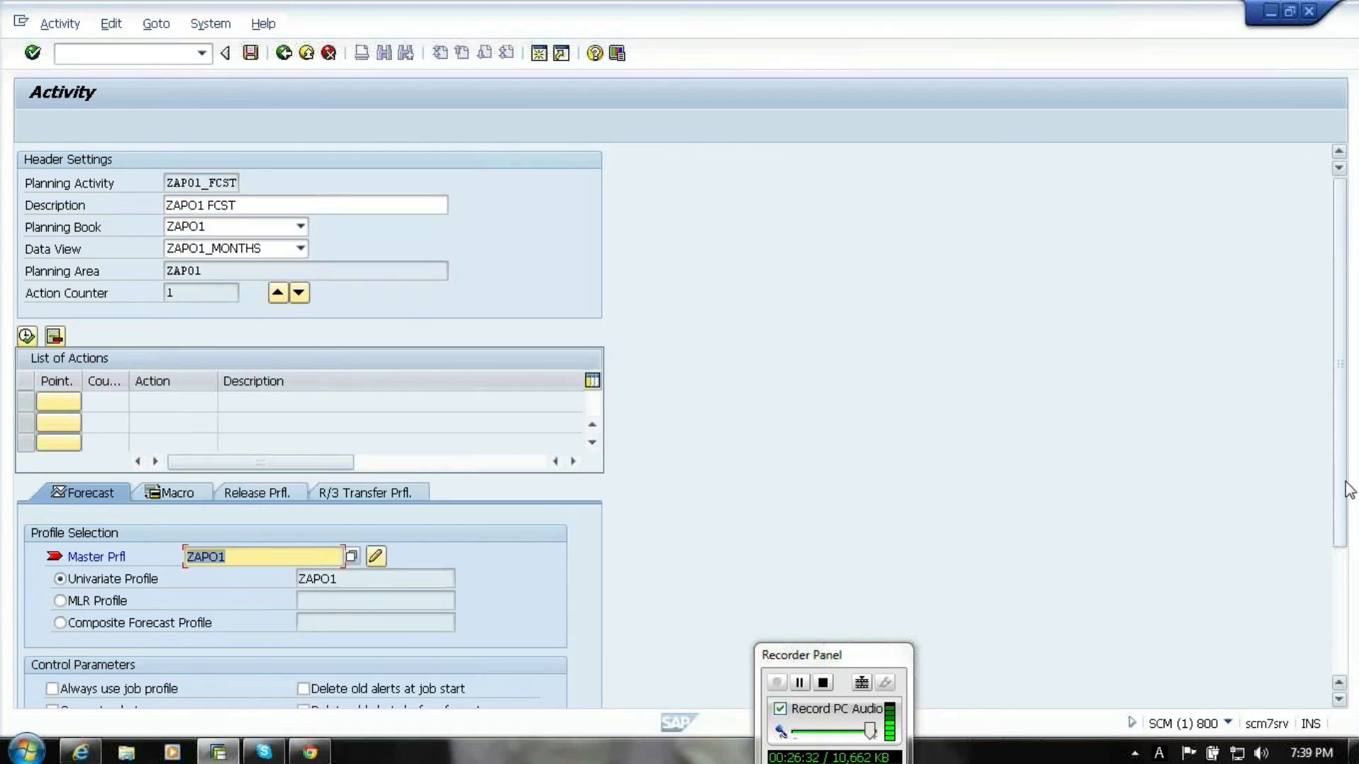
pyautogui.moveTo(1350, 490); pyautogui.dragTo(1352, 559)
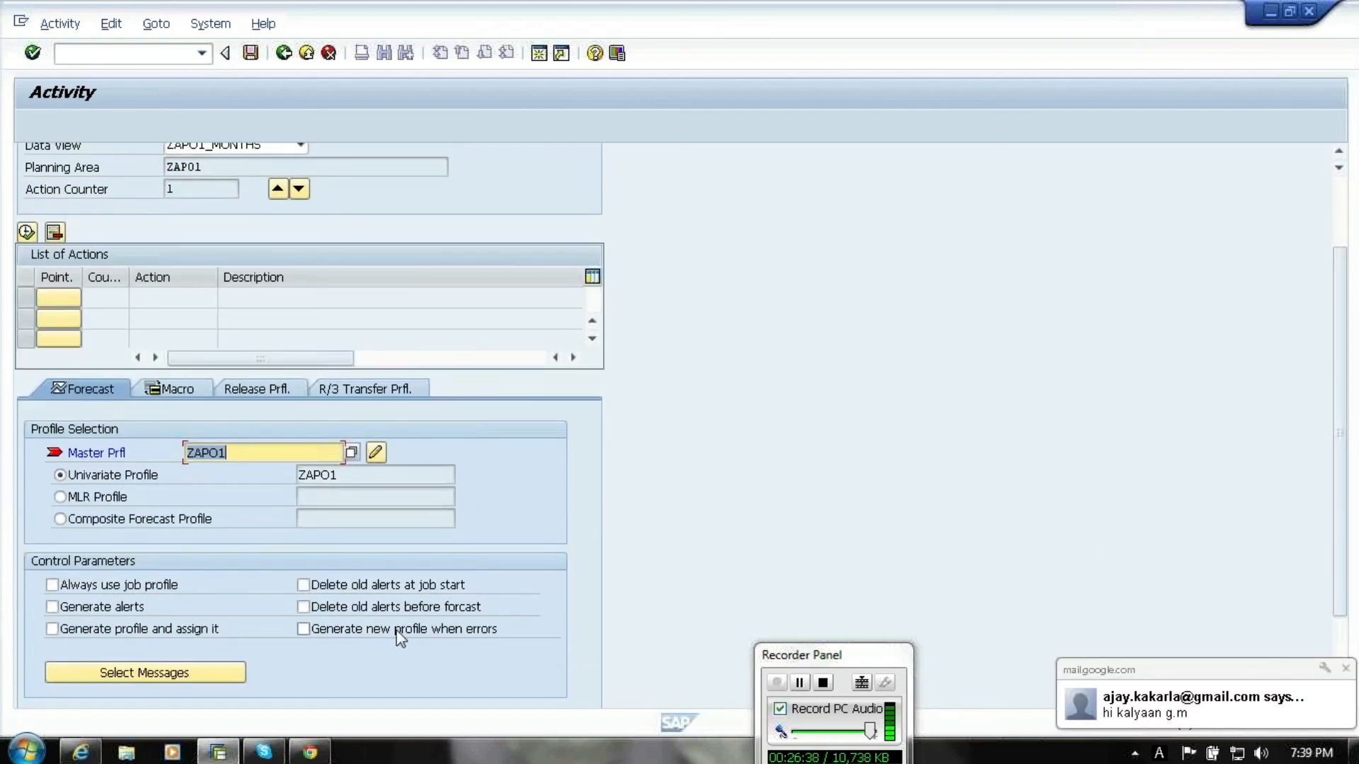
# - Mark all the storage-sensitive forecast error messages for which the activity's forecast is to be saved
pyautogui.click(145, 673)
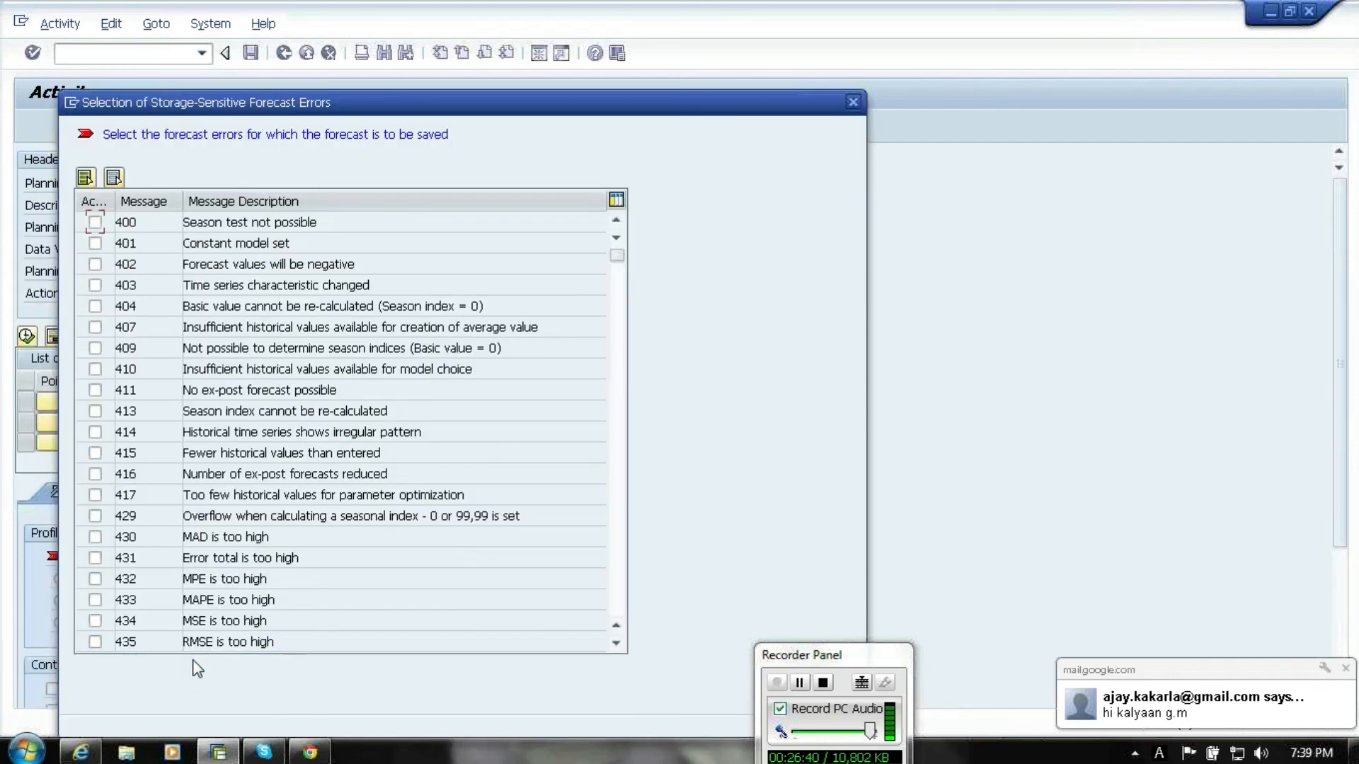
pyautogui.click(86, 179)
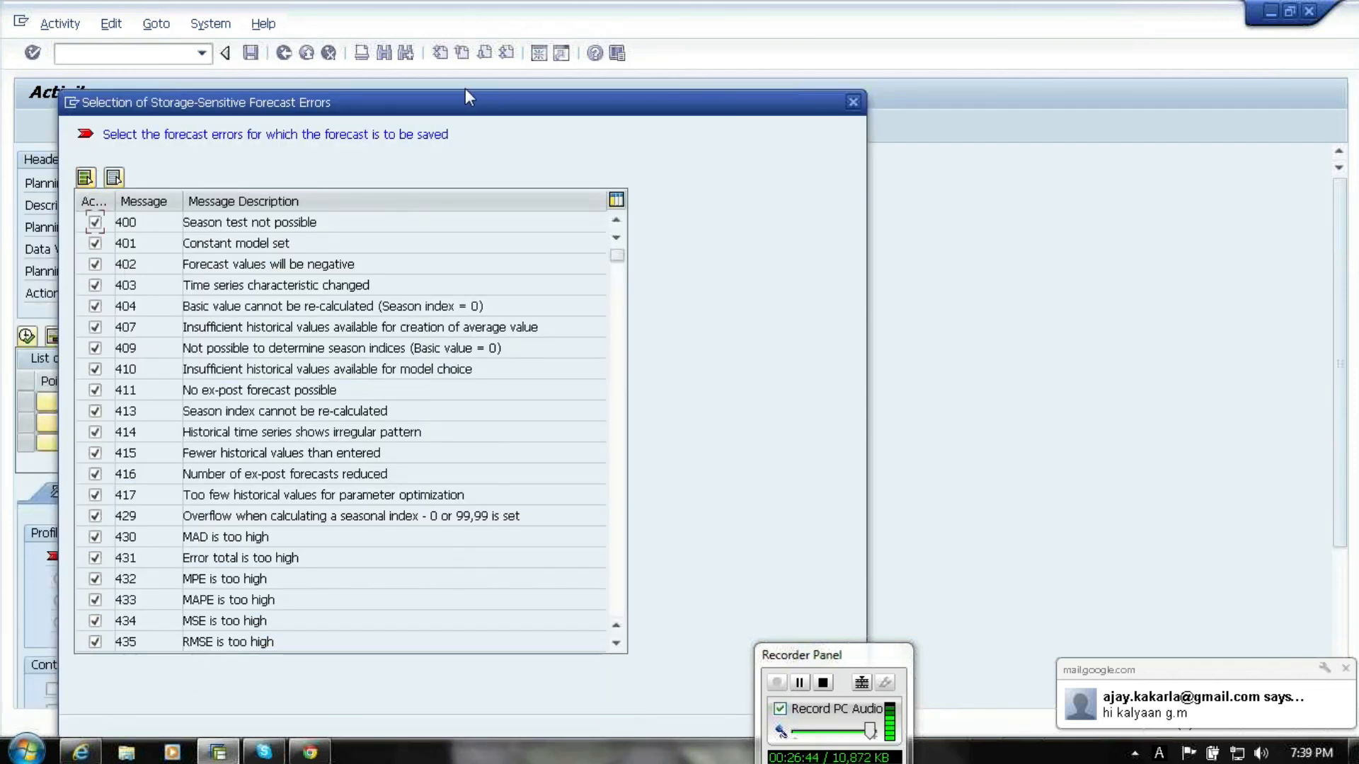
pyautogui.moveTo(464, 97); pyautogui.dragTo(451, 77)
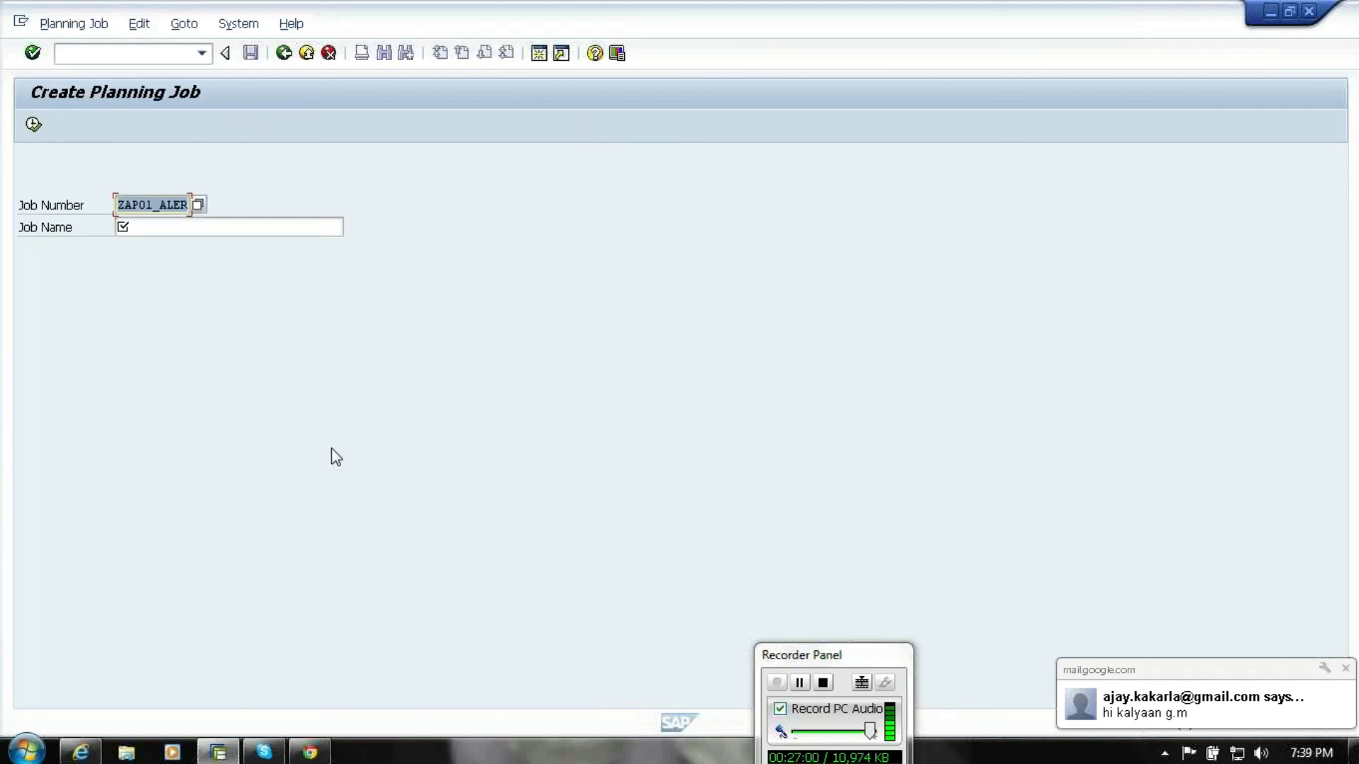
# - Start a new background planning job with job number ZAPO1_FCST and job name ZAPO1 FCST
pyautogui.click(168, 226)
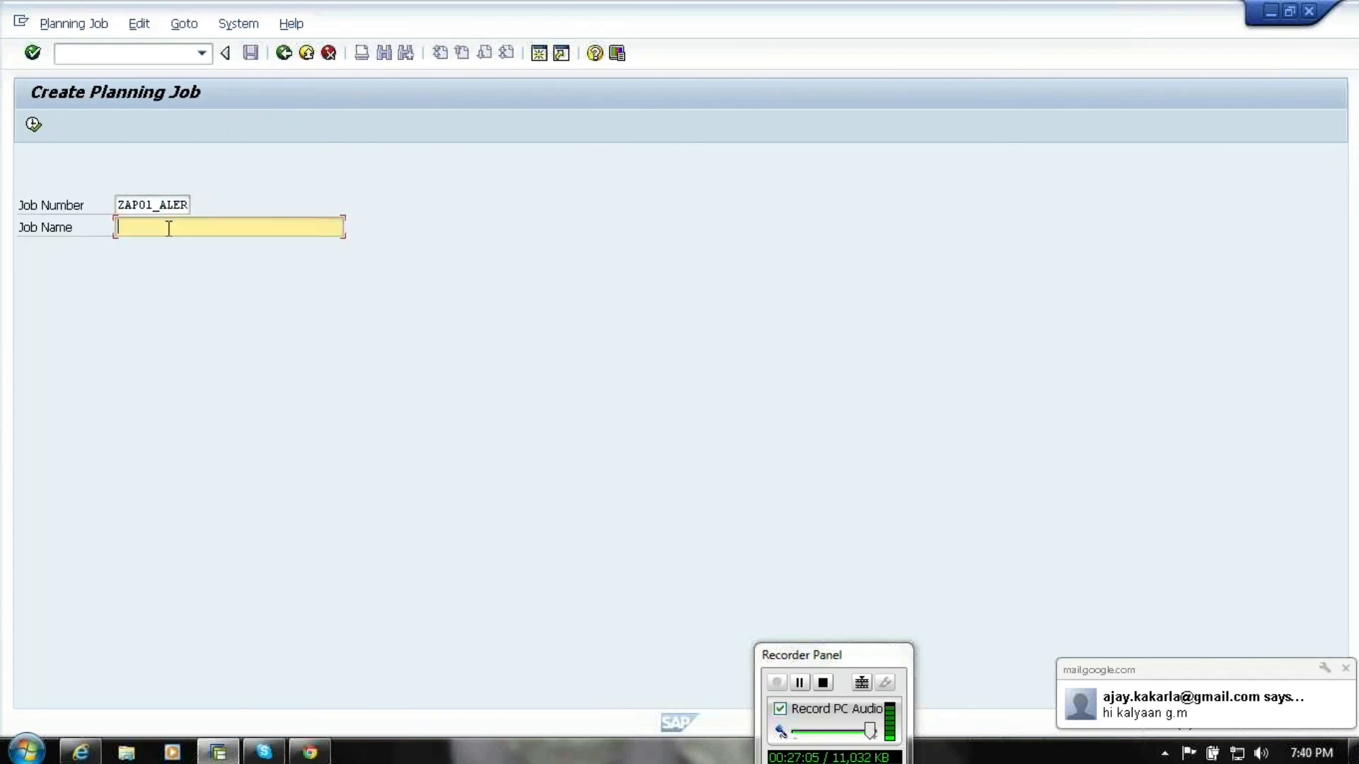
pyautogui.click(161, 207)
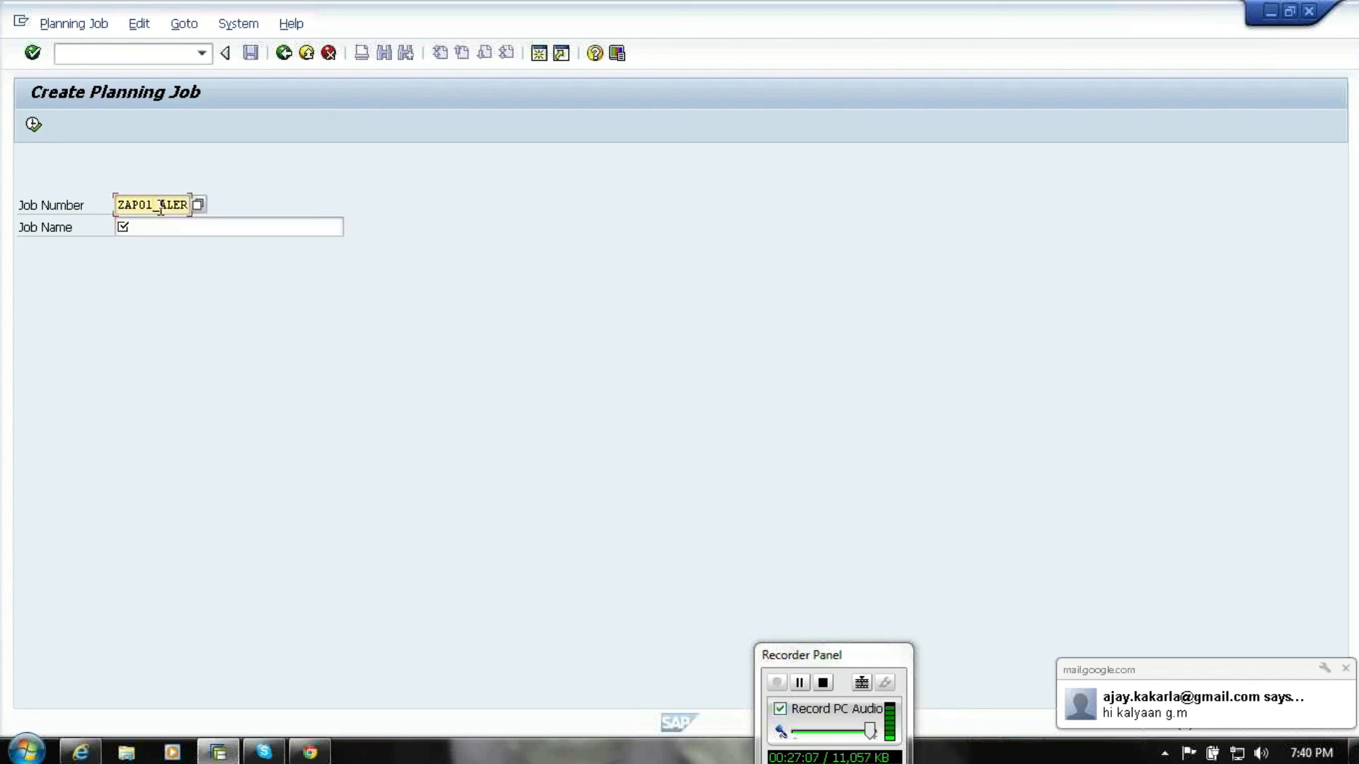
pyautogui.click(1344, 668)
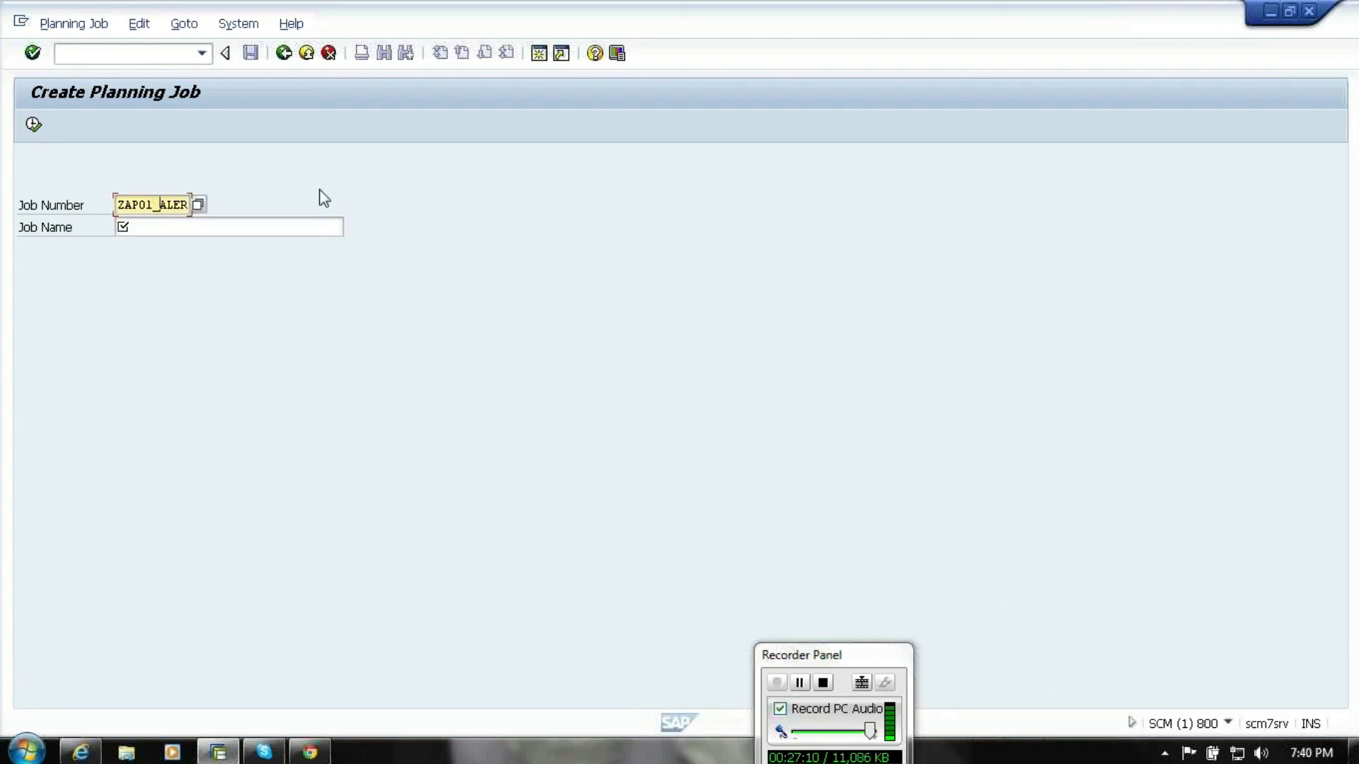
pyautogui.press('BackSpace')
pyautogui.press('BackSpace')
pyautogui.write('FCST')
pyautogui.press('Tab')
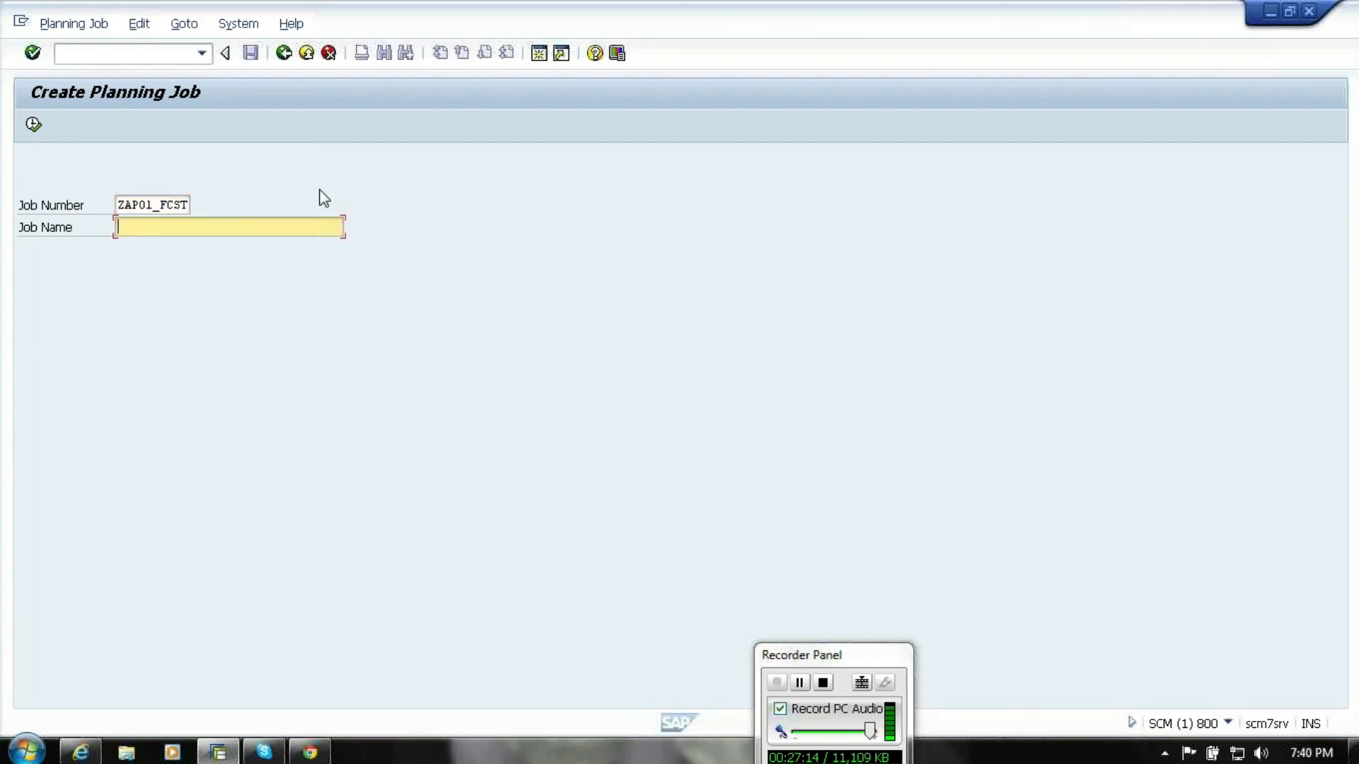
pyautogui.write('ZAP01 FCST')
pyautogui.click(33, 126)
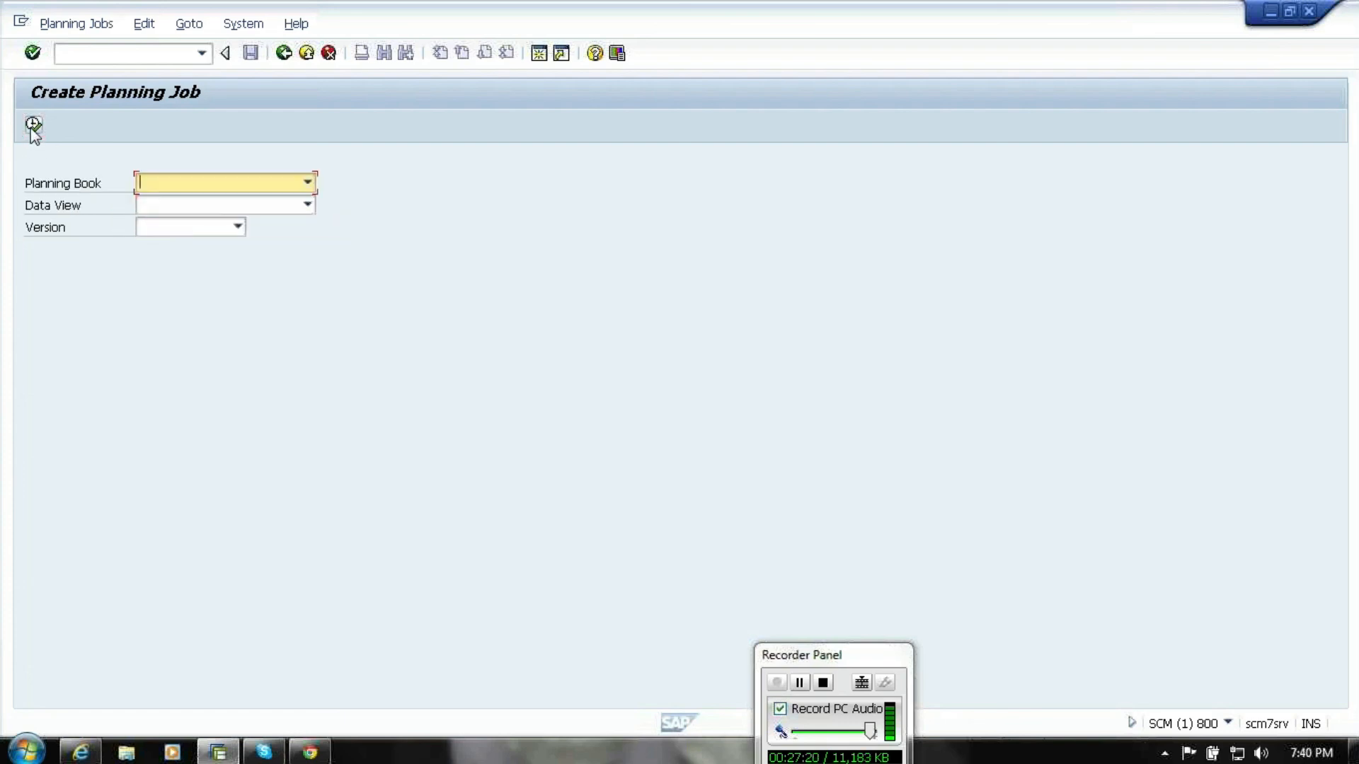
# - Set the planning job's planning book to ZAPO1, data view to ZAPO1_MONTHS and version to 000, and continue to the job details
pyautogui.press('F4')
pyautogui.press('Return')
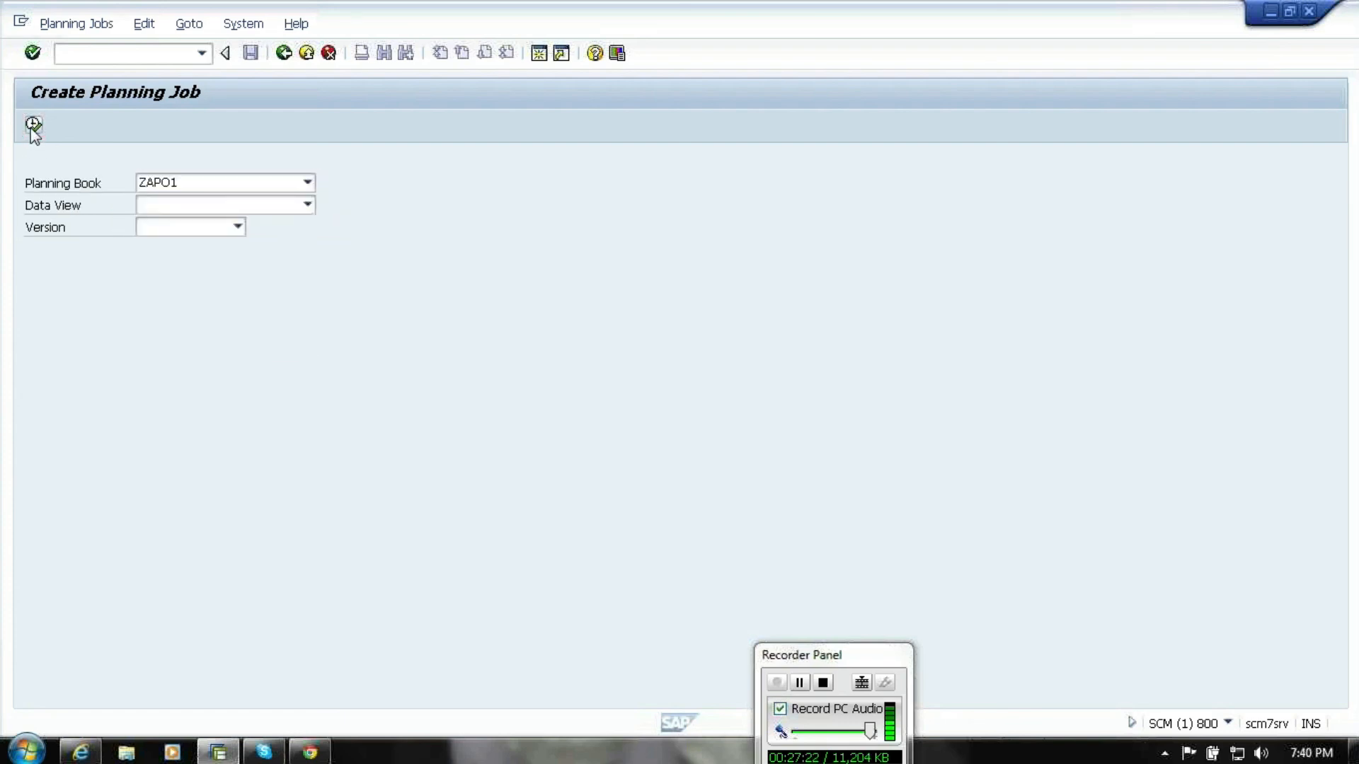
pyautogui.press('Tab')
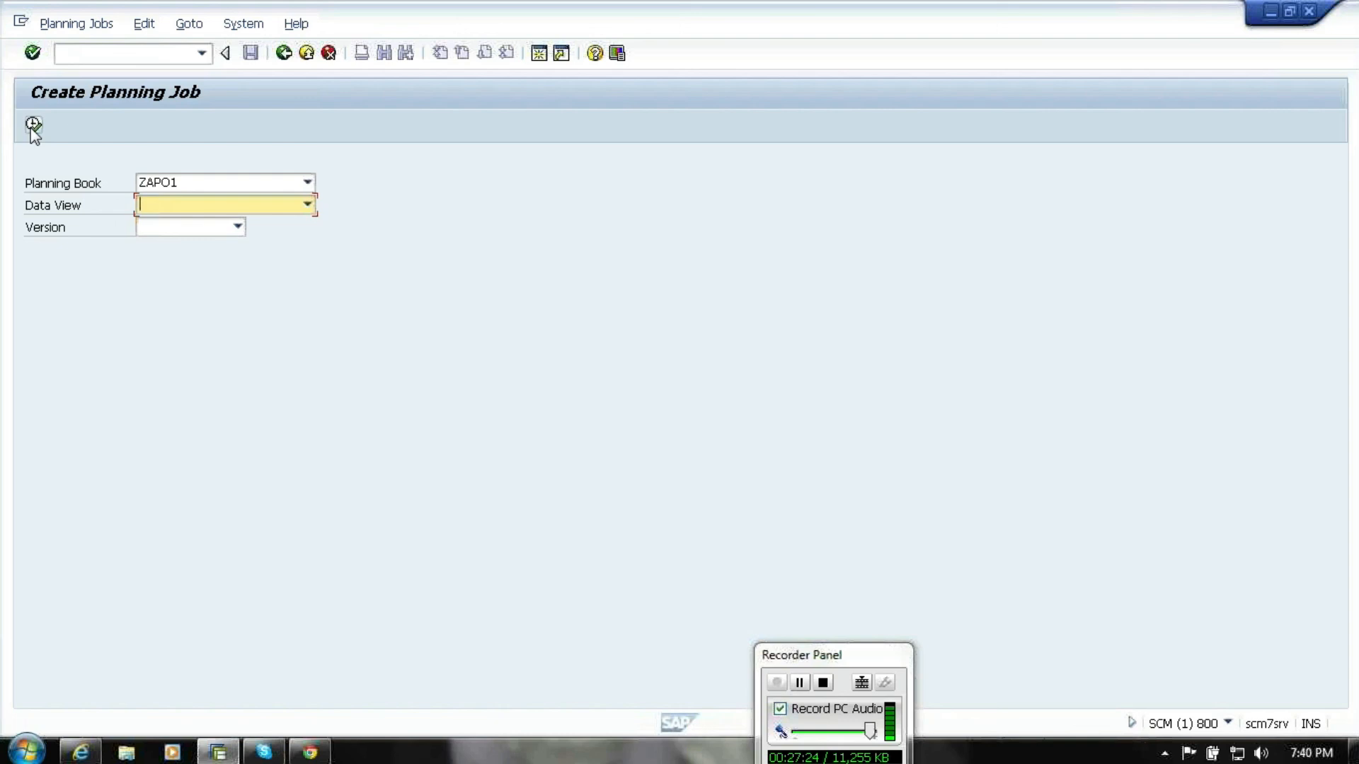
pyautogui.press('Tab')
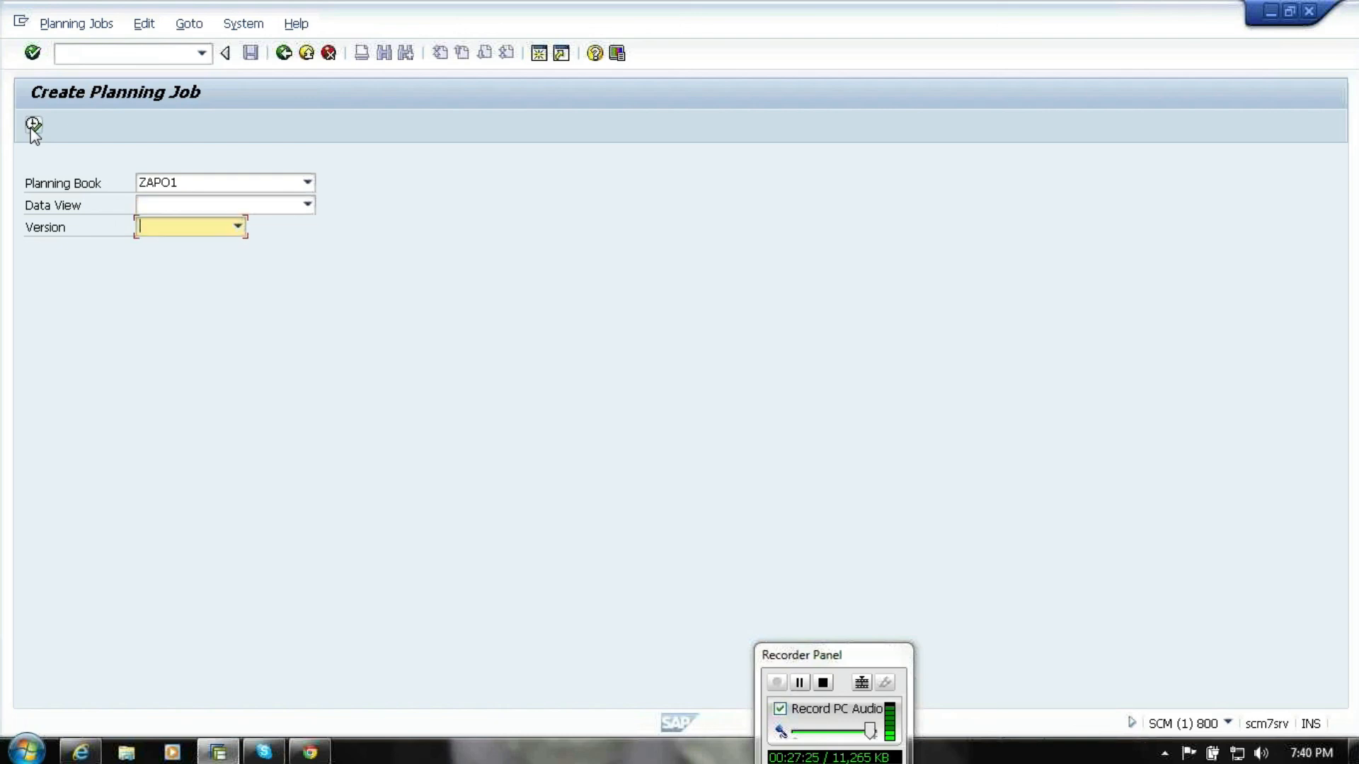
pyautogui.click(308, 207)
pyautogui.click(257, 226)
pyautogui.click(239, 227)
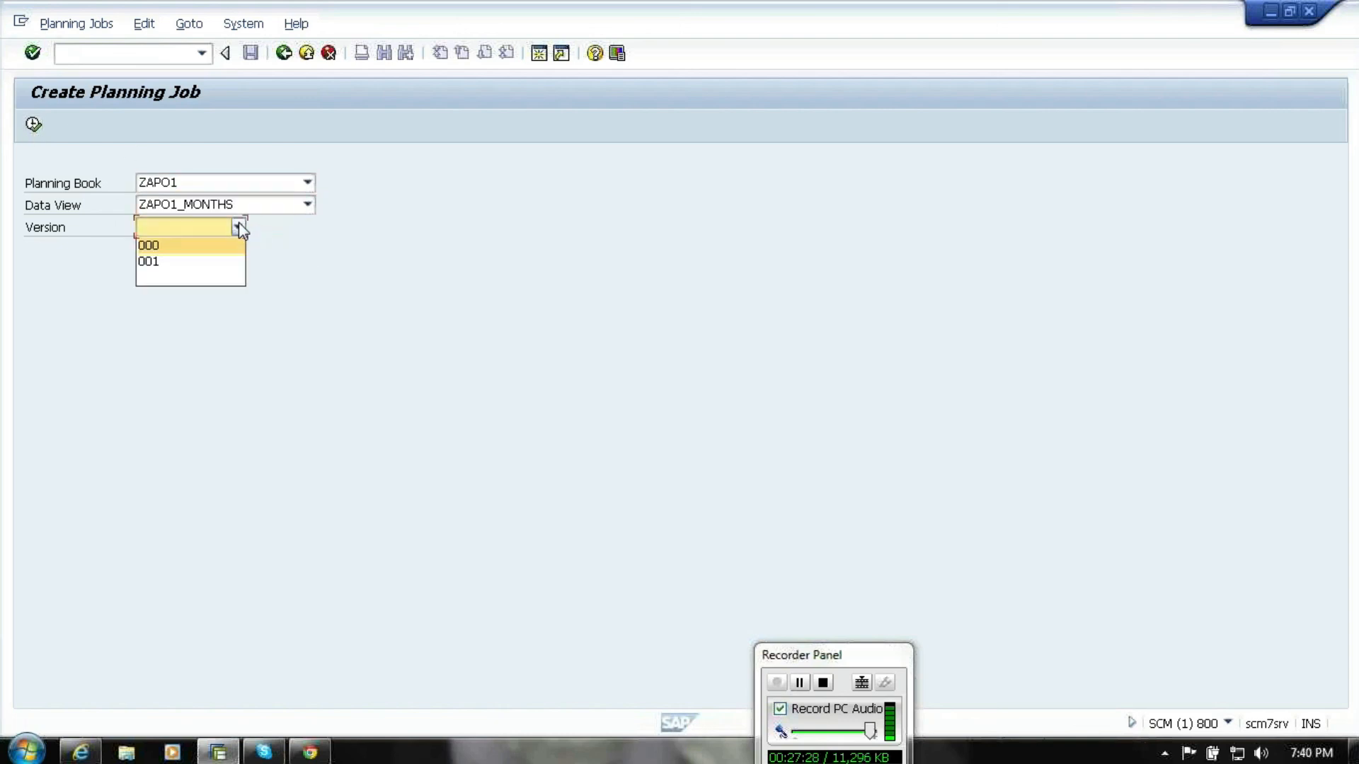
pyautogui.click(193, 252)
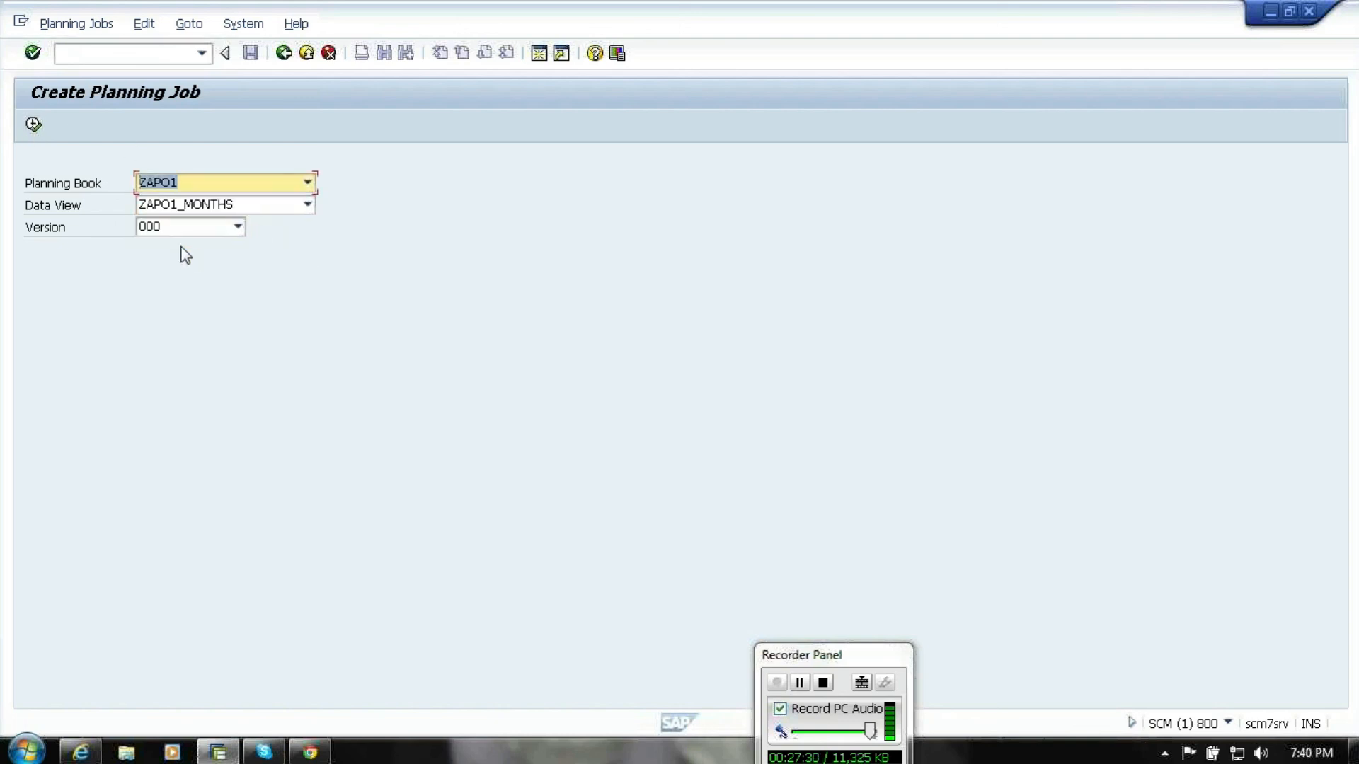
pyautogui.click(34, 126)
# - Assign the activity ZAPO1_FCST to the planning job and turn on log generation
pyautogui.click(335, 205)
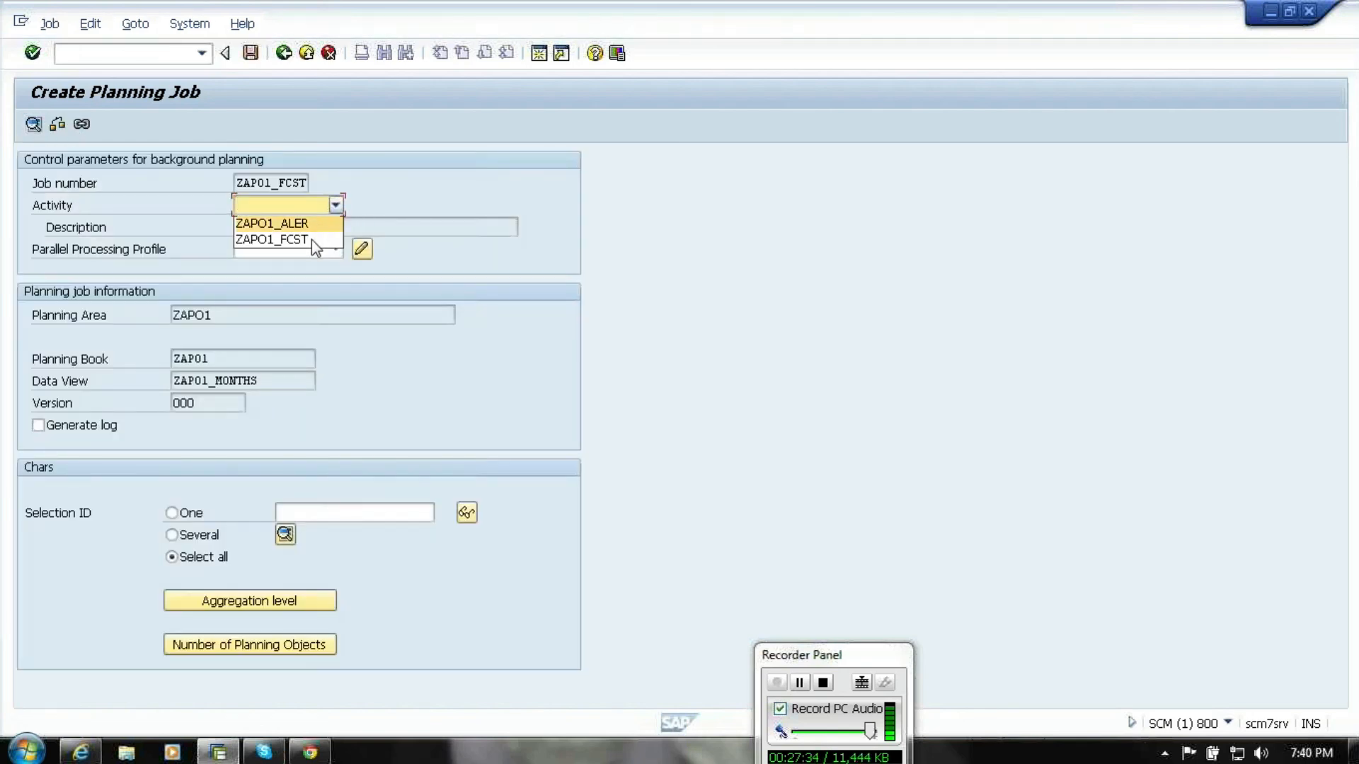
pyautogui.click(311, 239)
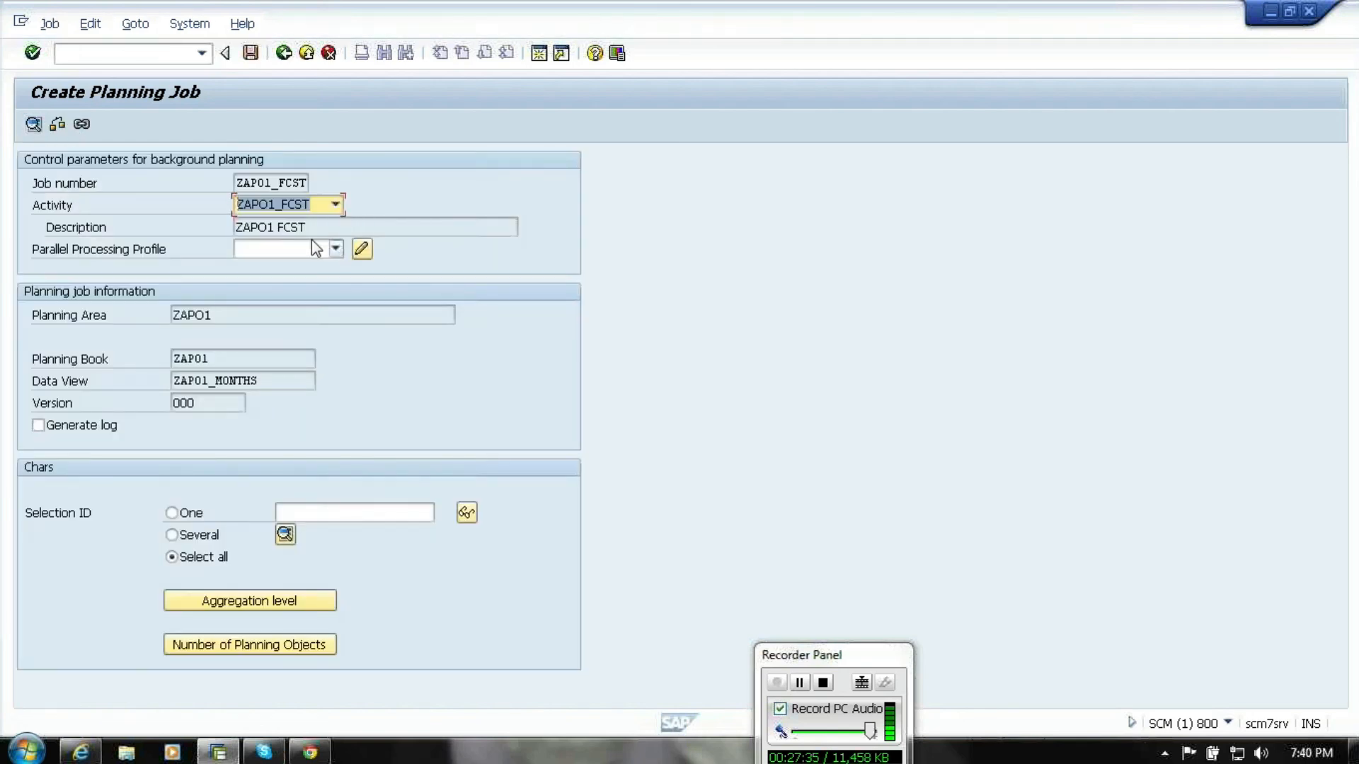
pyautogui.click(89, 433)
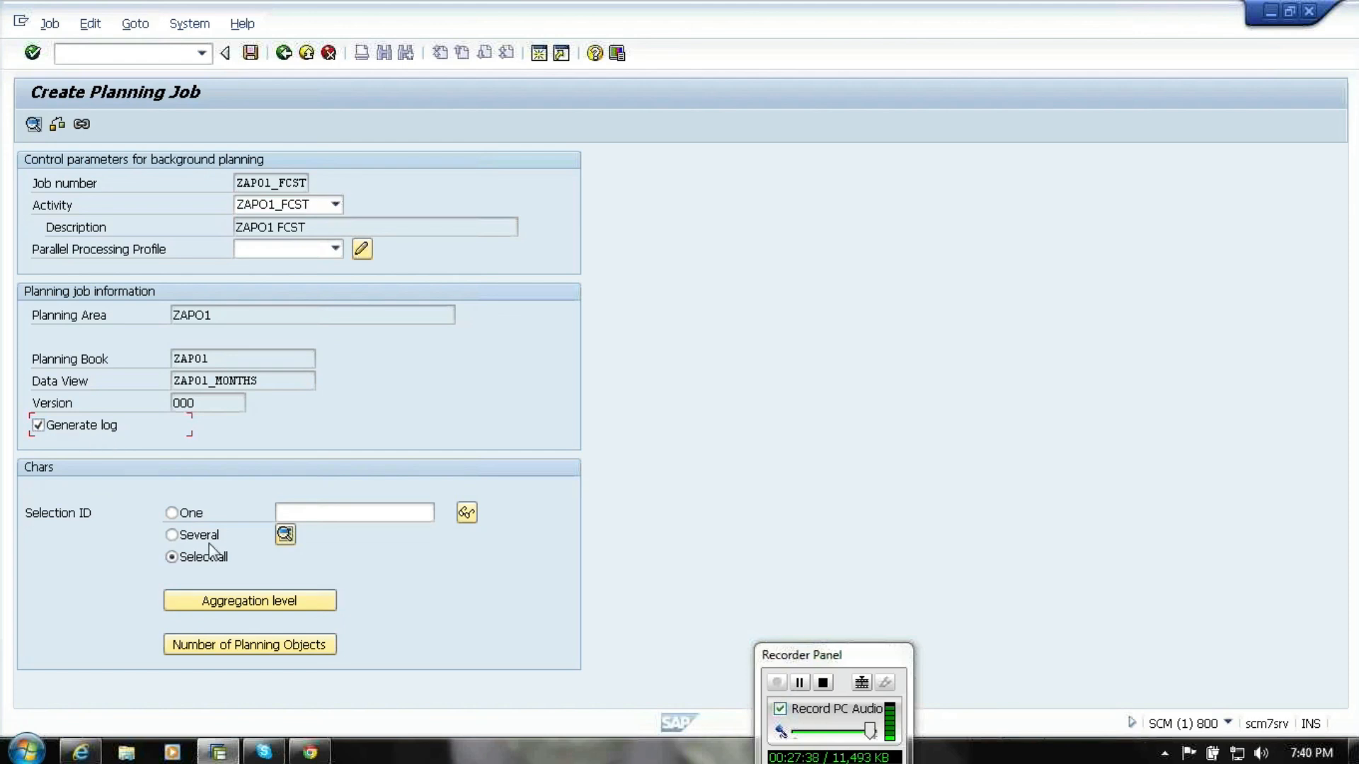
# - Limit the planning job to one selection ID and choose PRODLOC from the possible entries
pyautogui.click(172, 514)
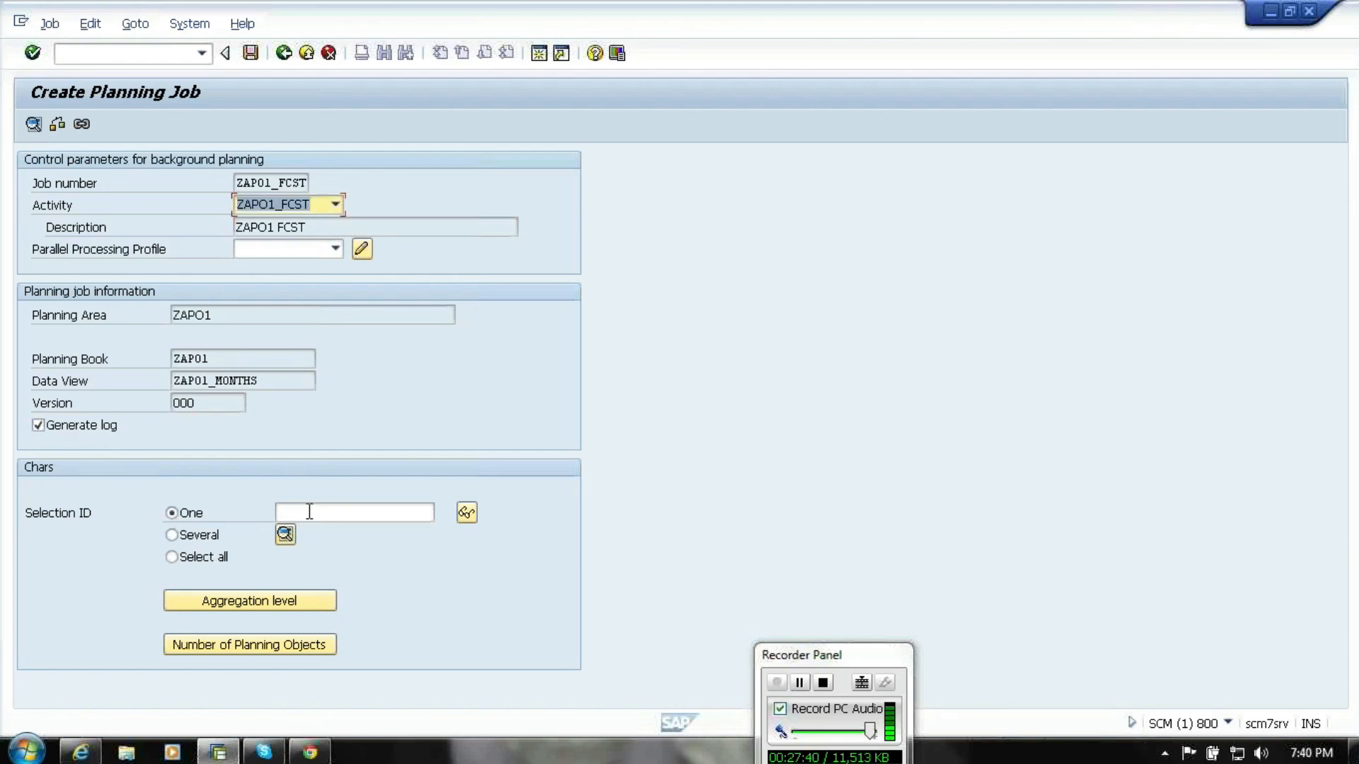
pyautogui.click(309, 511)
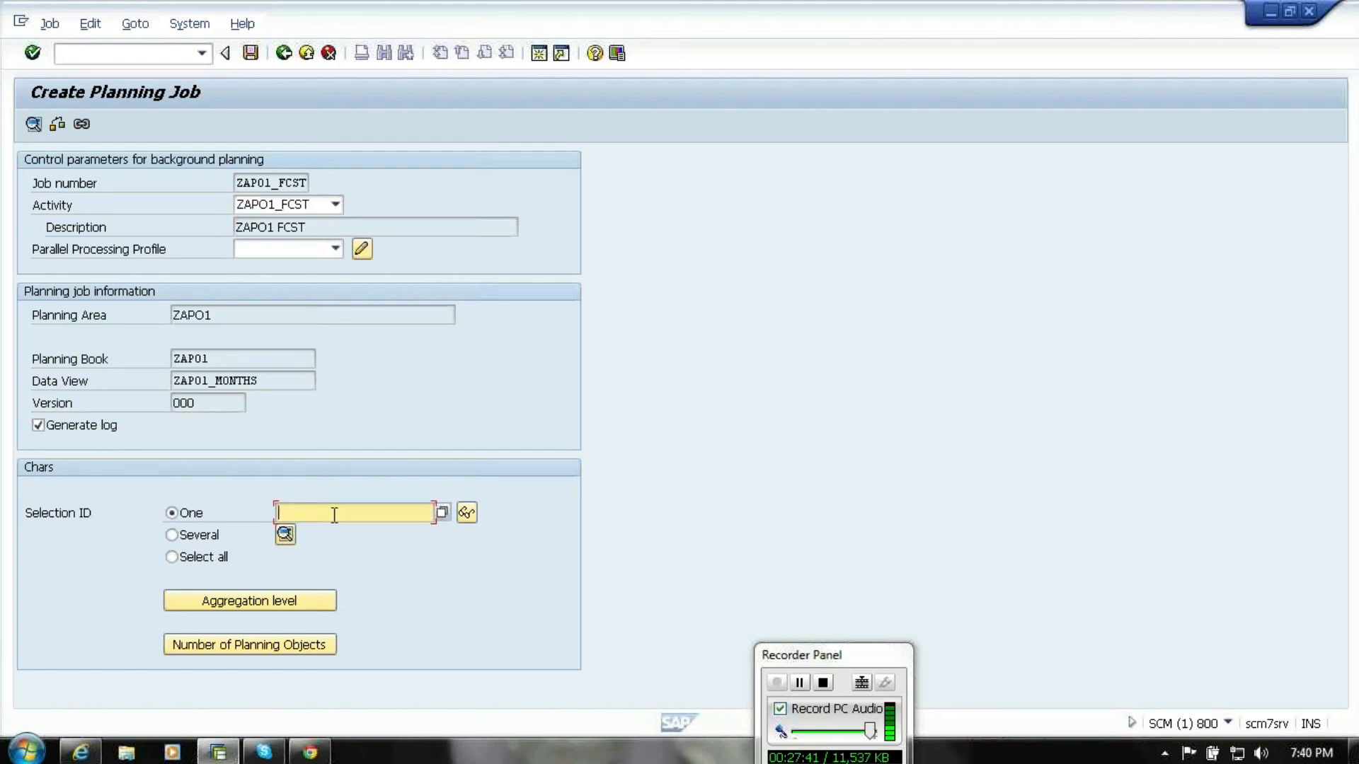
pyautogui.click(447, 515)
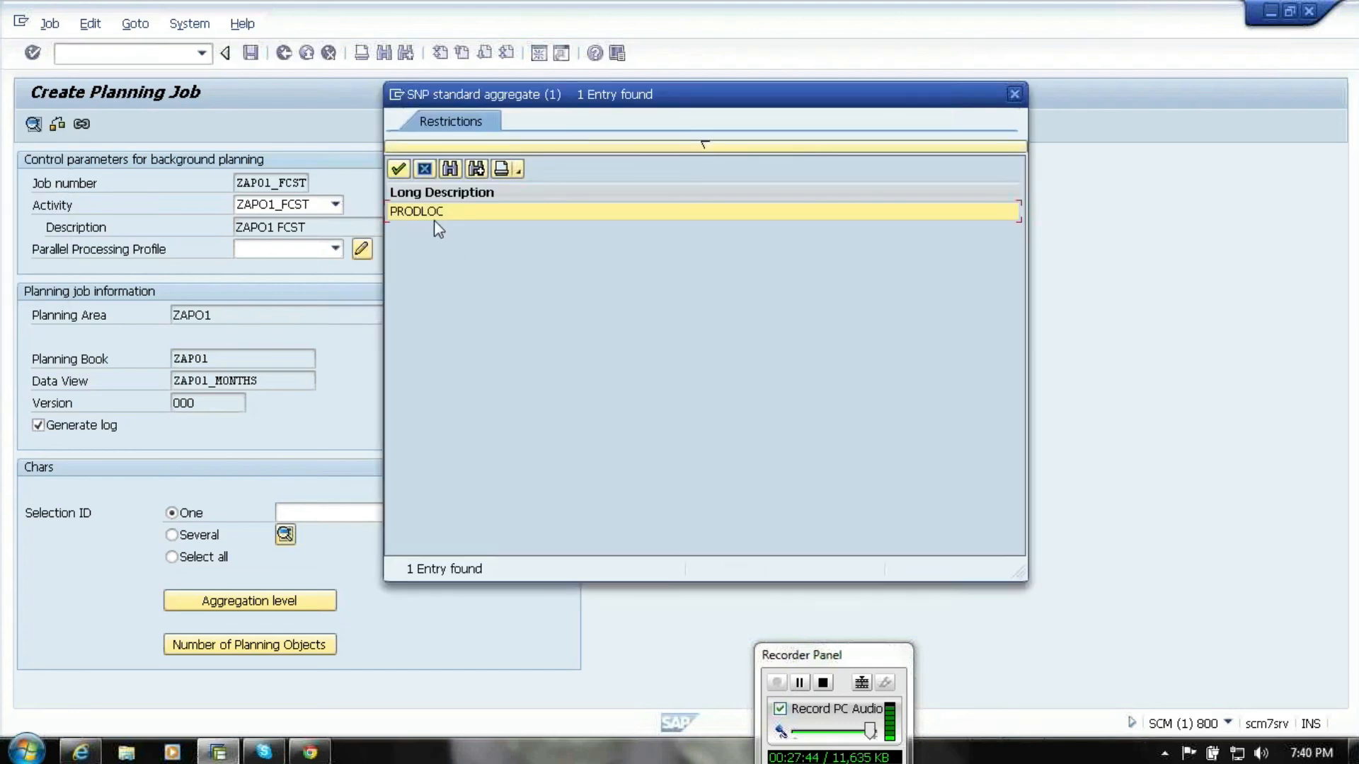
pyautogui.doubleClick(434, 214)
# - Set the aggregation level to only APO Location (9ALOCNO) and APO Product (9AMATNR), and save the planning job
pyautogui.click(305, 606)
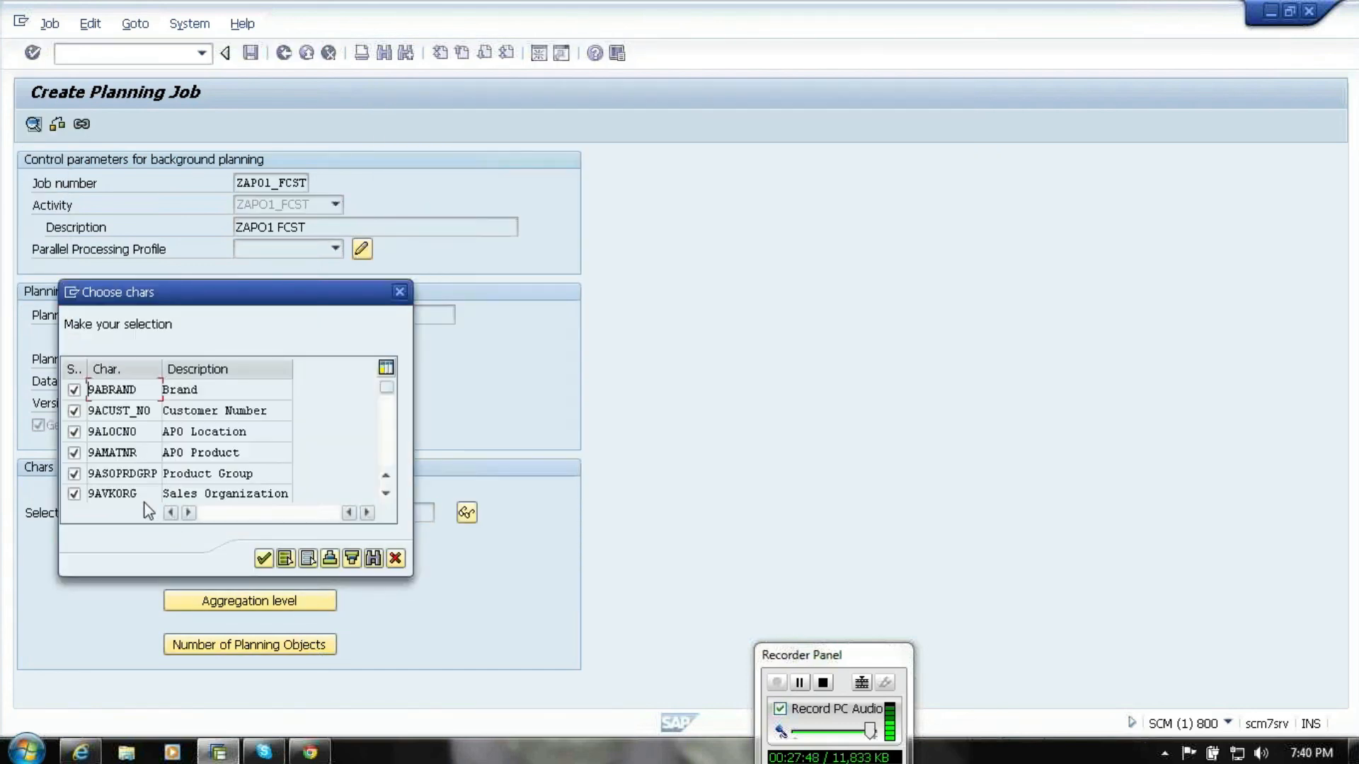
pyautogui.click(309, 559)
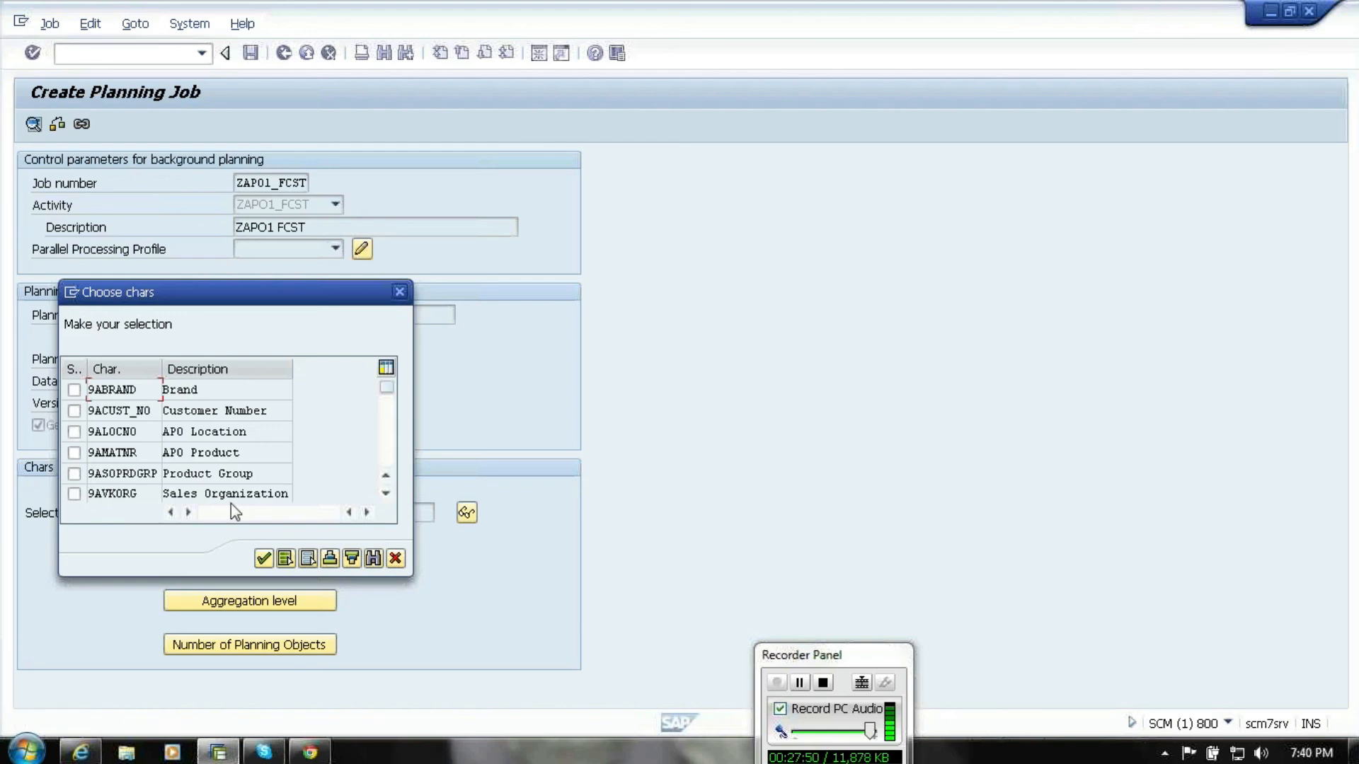
pyautogui.click(74, 452)
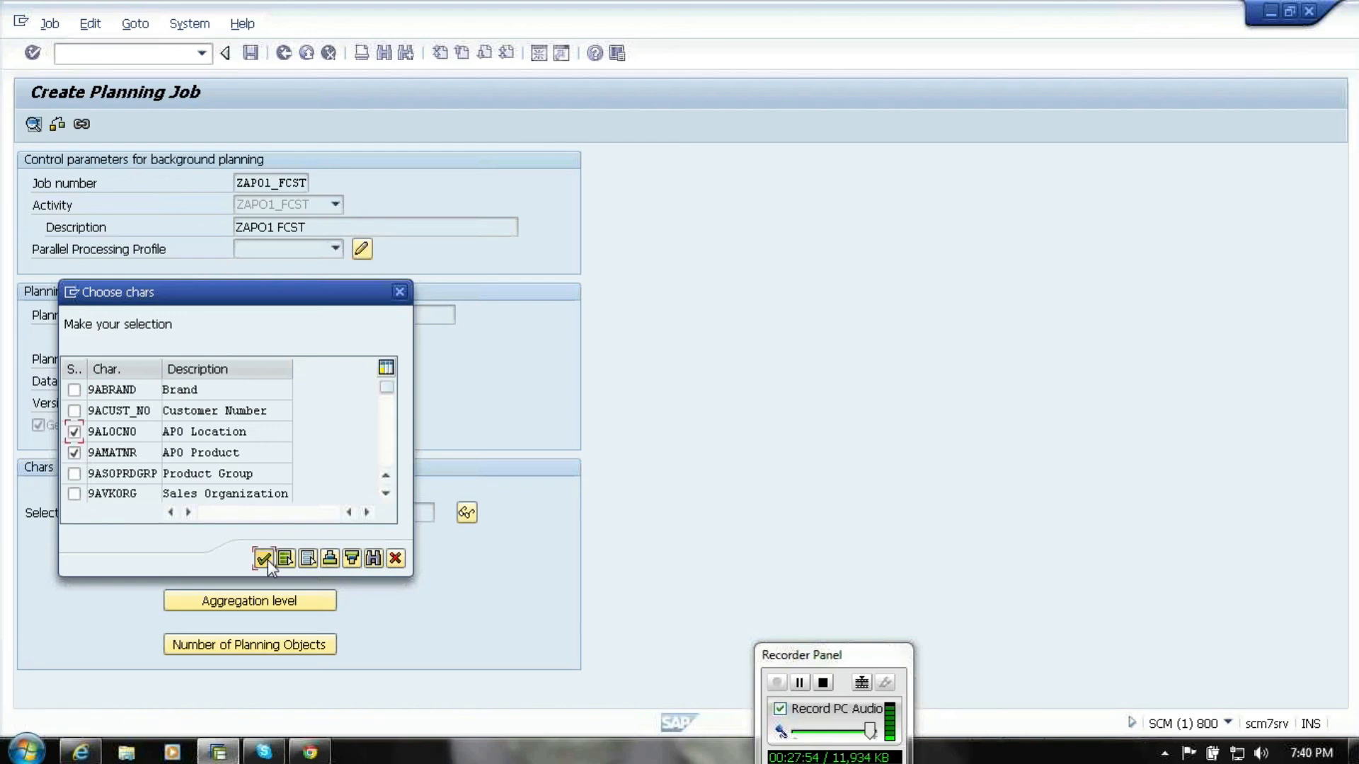
pyautogui.click(264, 559)
pyautogui.click(252, 54)
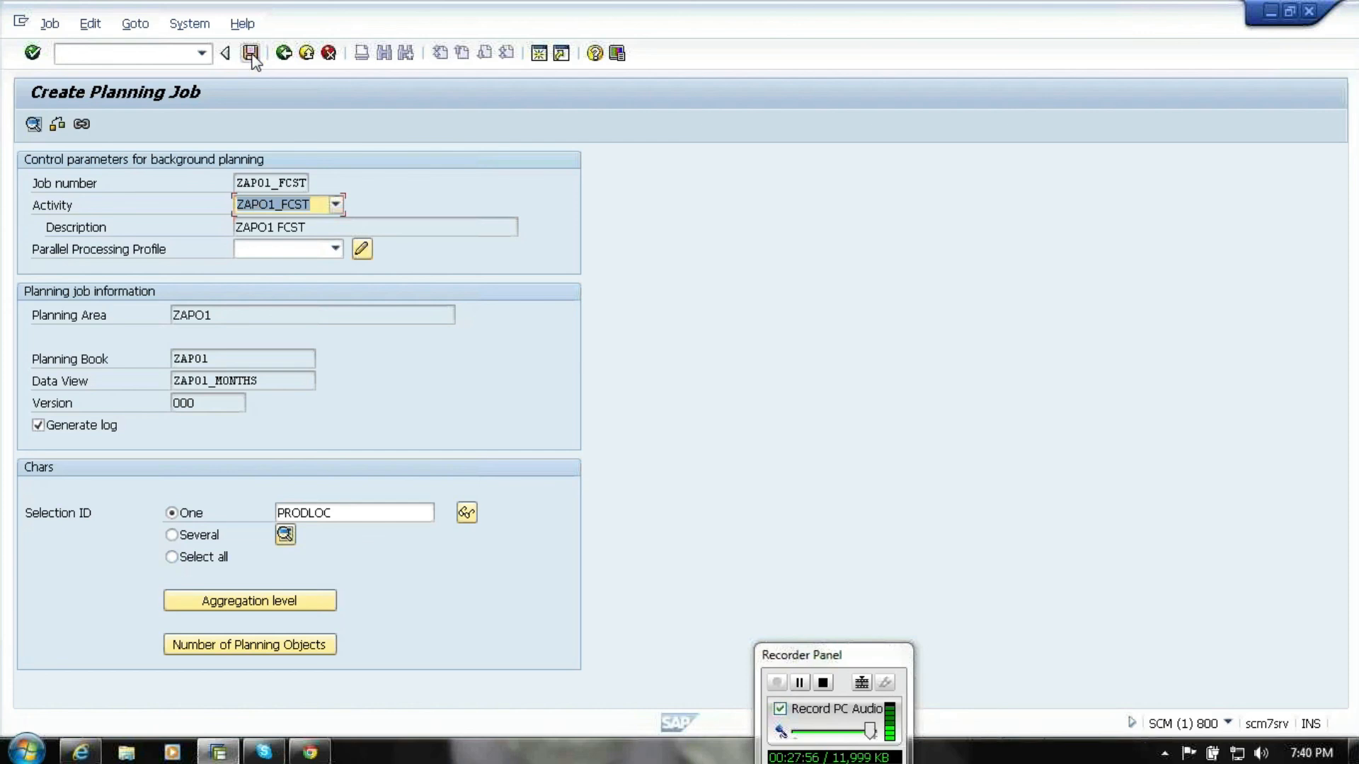
# - Open Schedule Demand Planning in the Background (/SAPAPO/MC8G) and schedule job ZAPO1_FCST with an immediate start
pyautogui.click(283, 54)
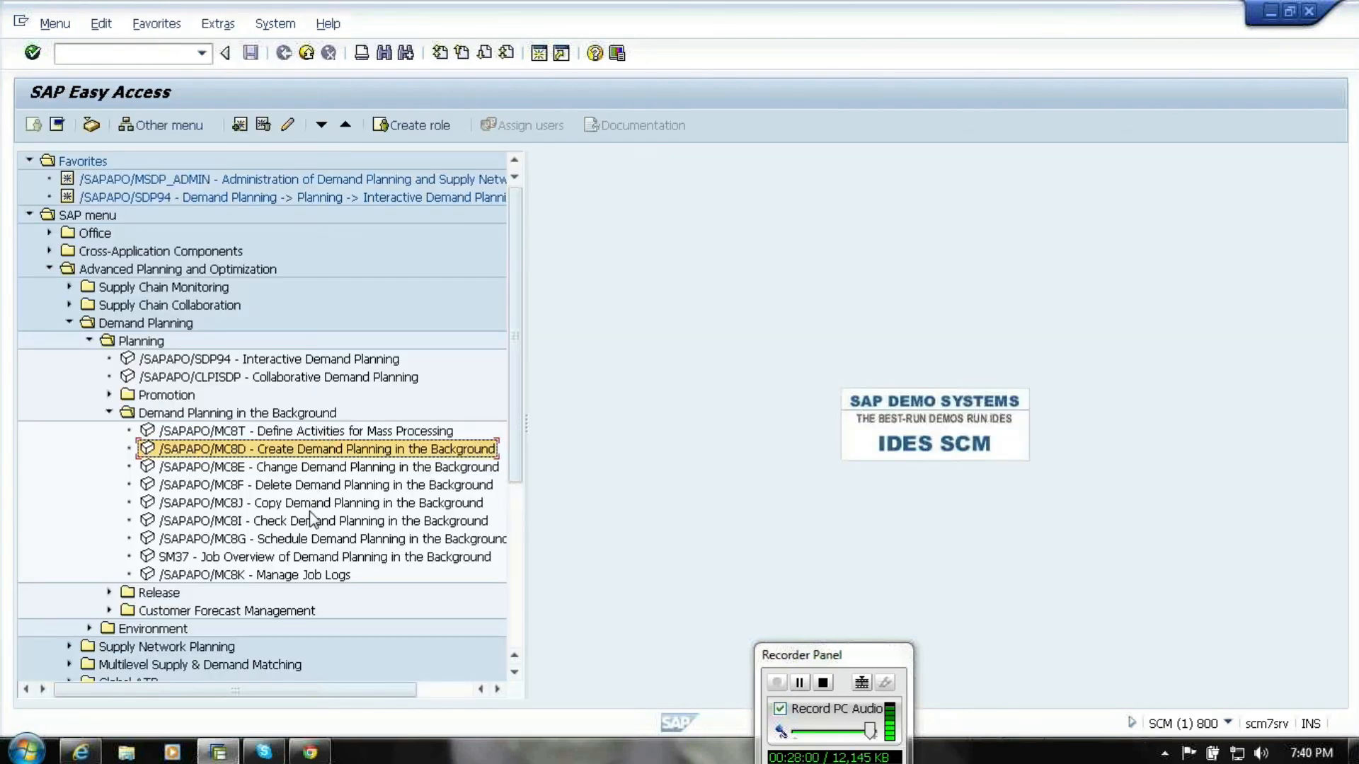
pyautogui.doubleClick(310, 545)
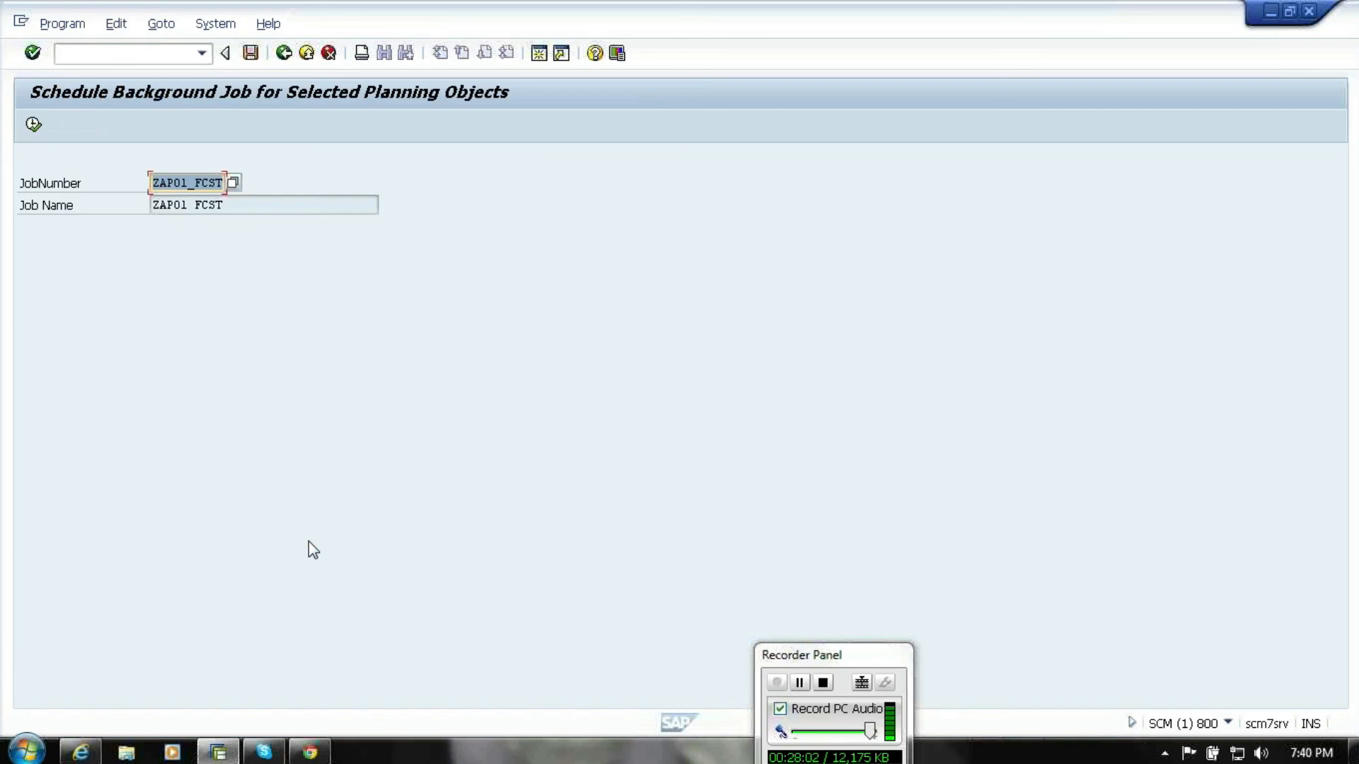
pyautogui.click(33, 128)
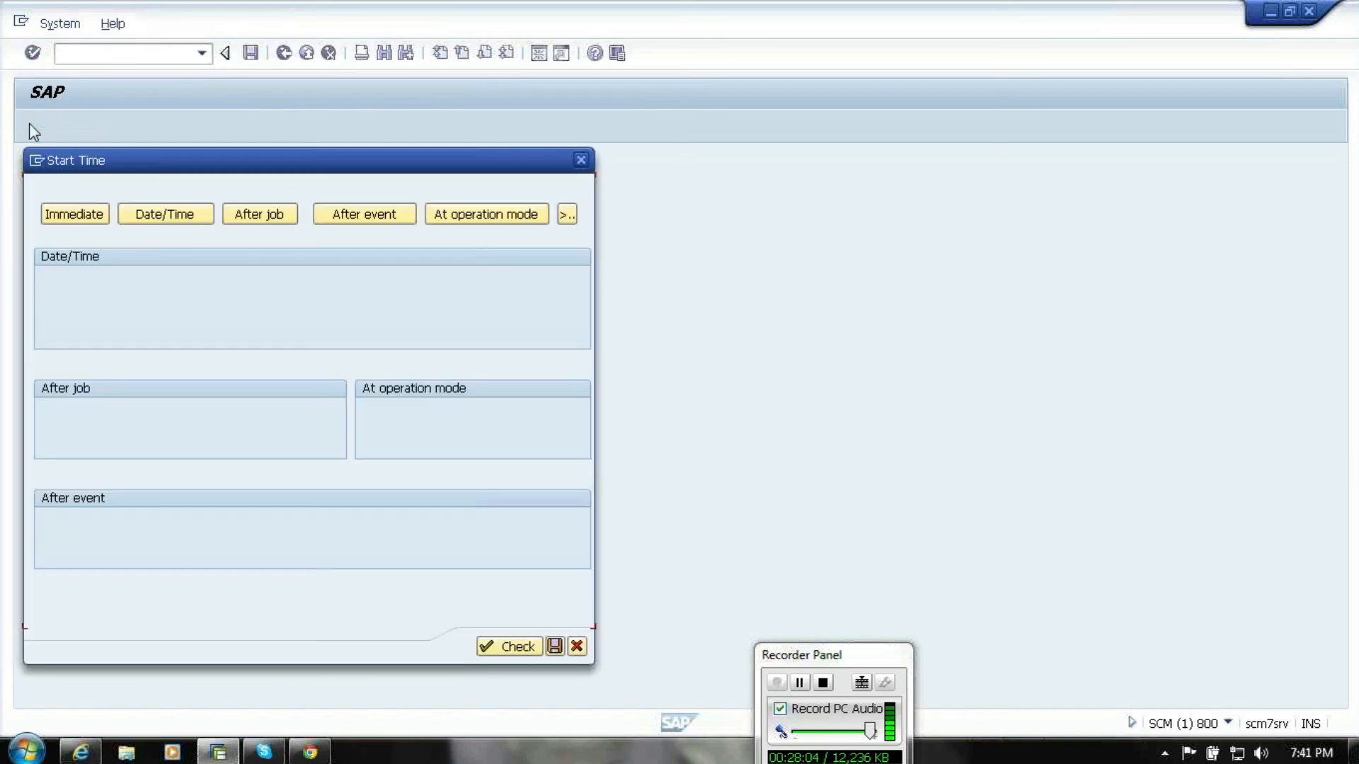
pyautogui.click(72, 215)
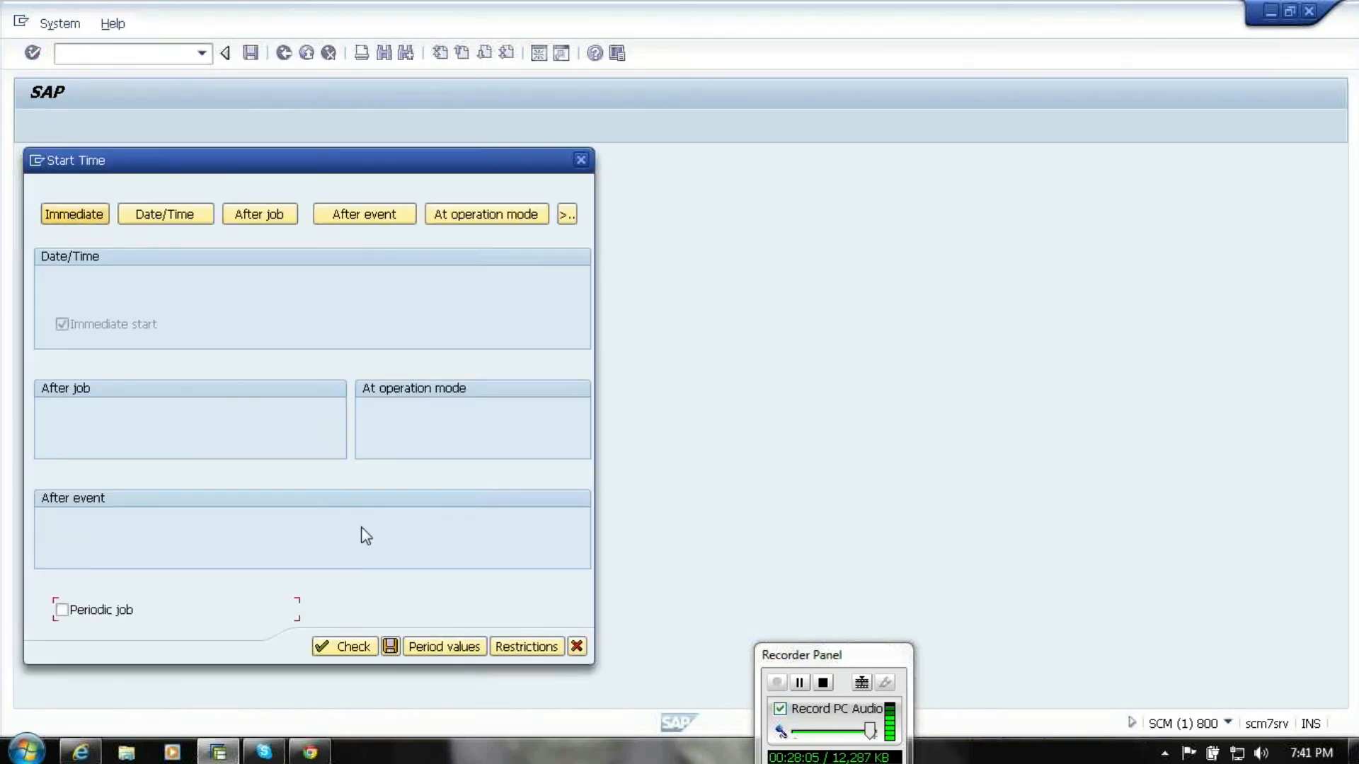
pyautogui.click(391, 647)
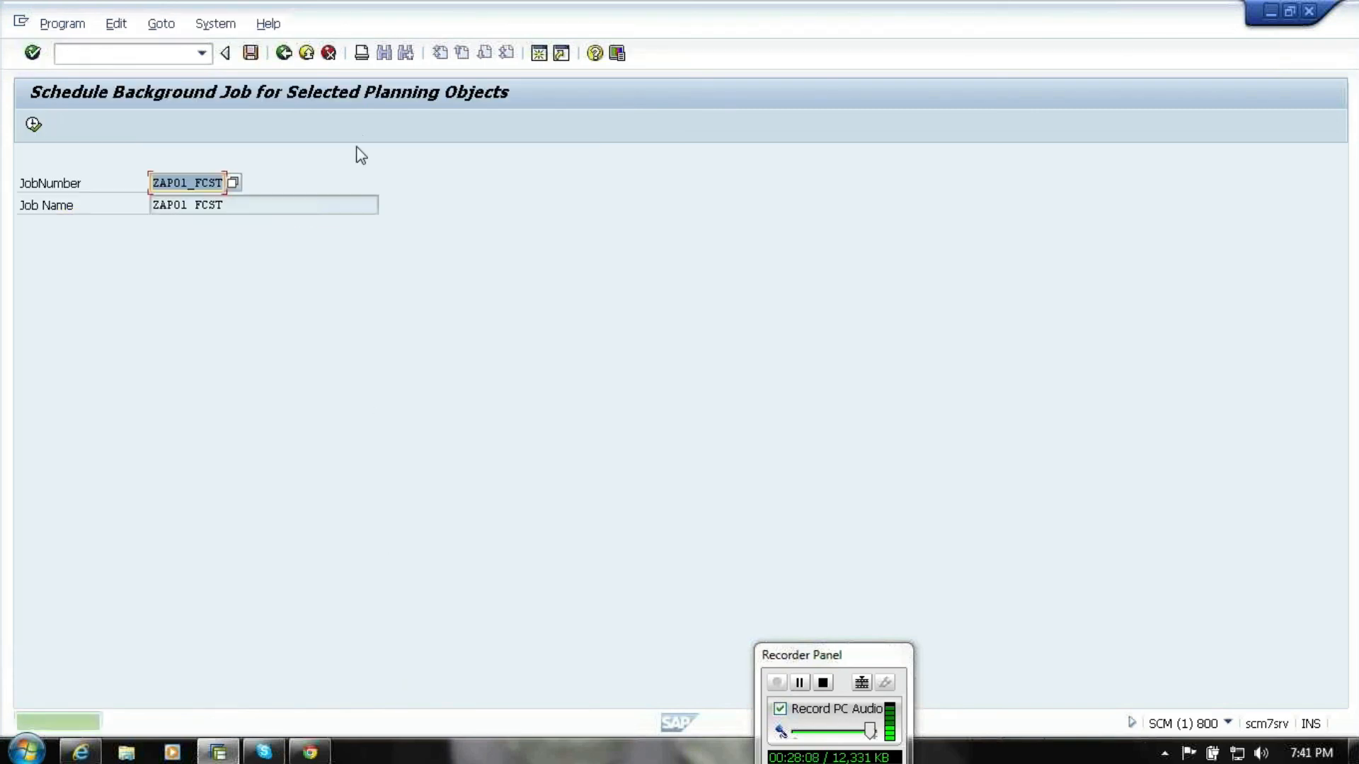
# - Open Job Overview of Demand Planning in the Background (SM37) and list the jobs for 16.11.2011
pyautogui.click(285, 55)
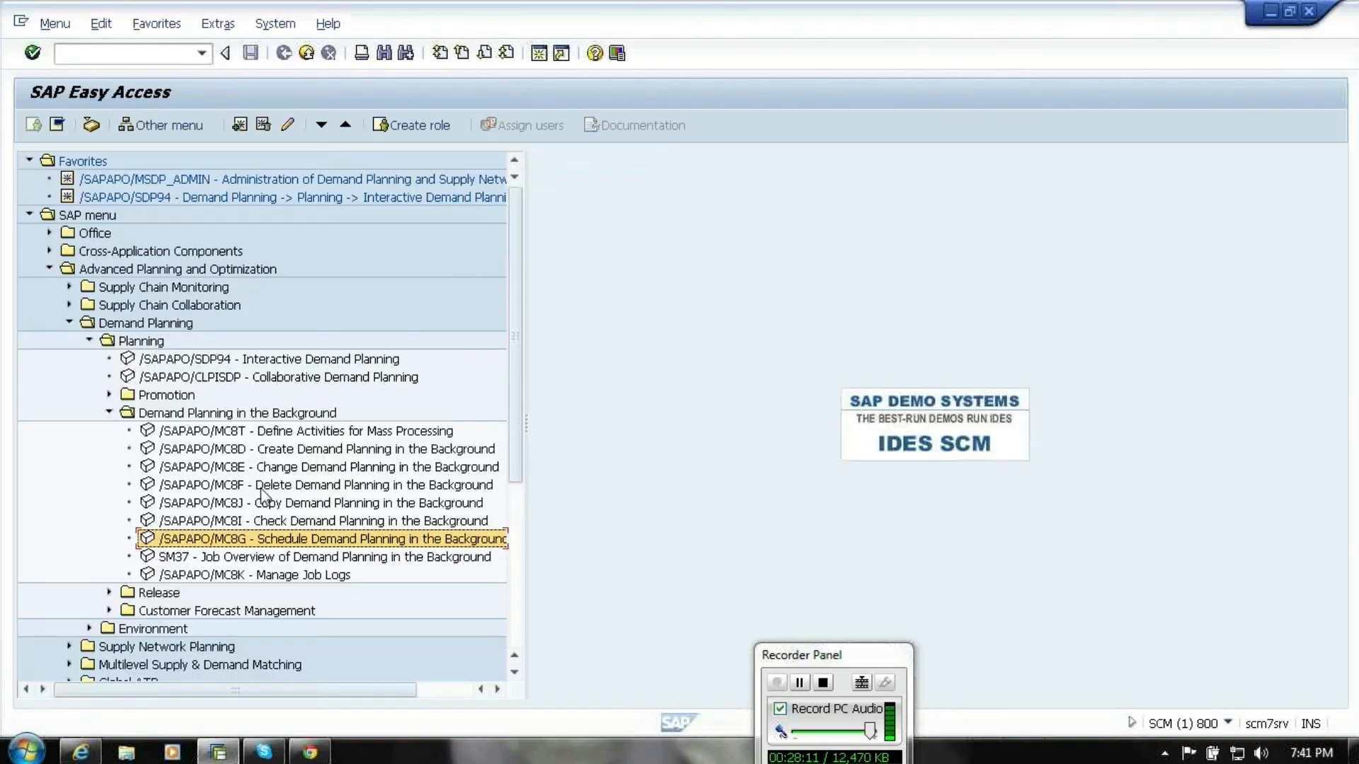
pyautogui.doubleClick(247, 560)
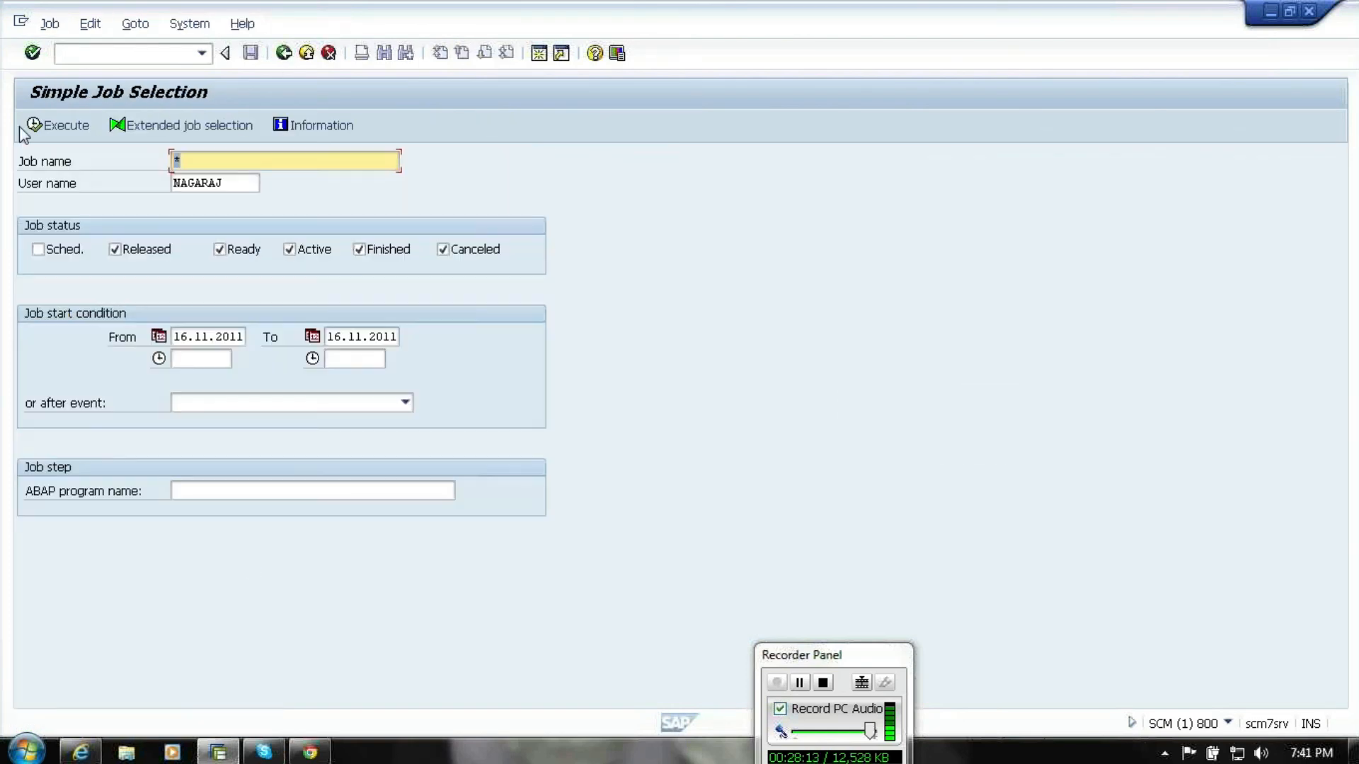
pyautogui.click(59, 126)
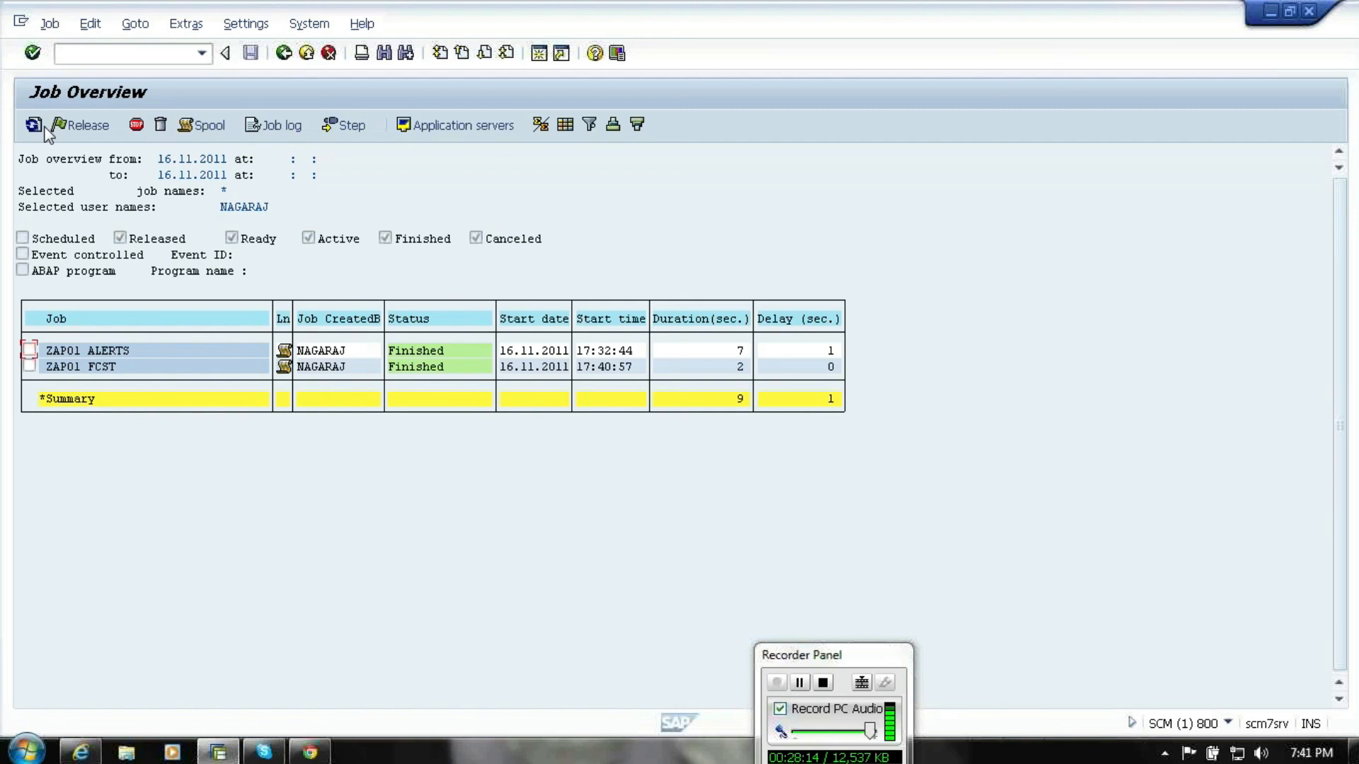
# - Examine the job log of ZAPO1 FCST and display the contents of its spool request
pyautogui.click(263, 131)
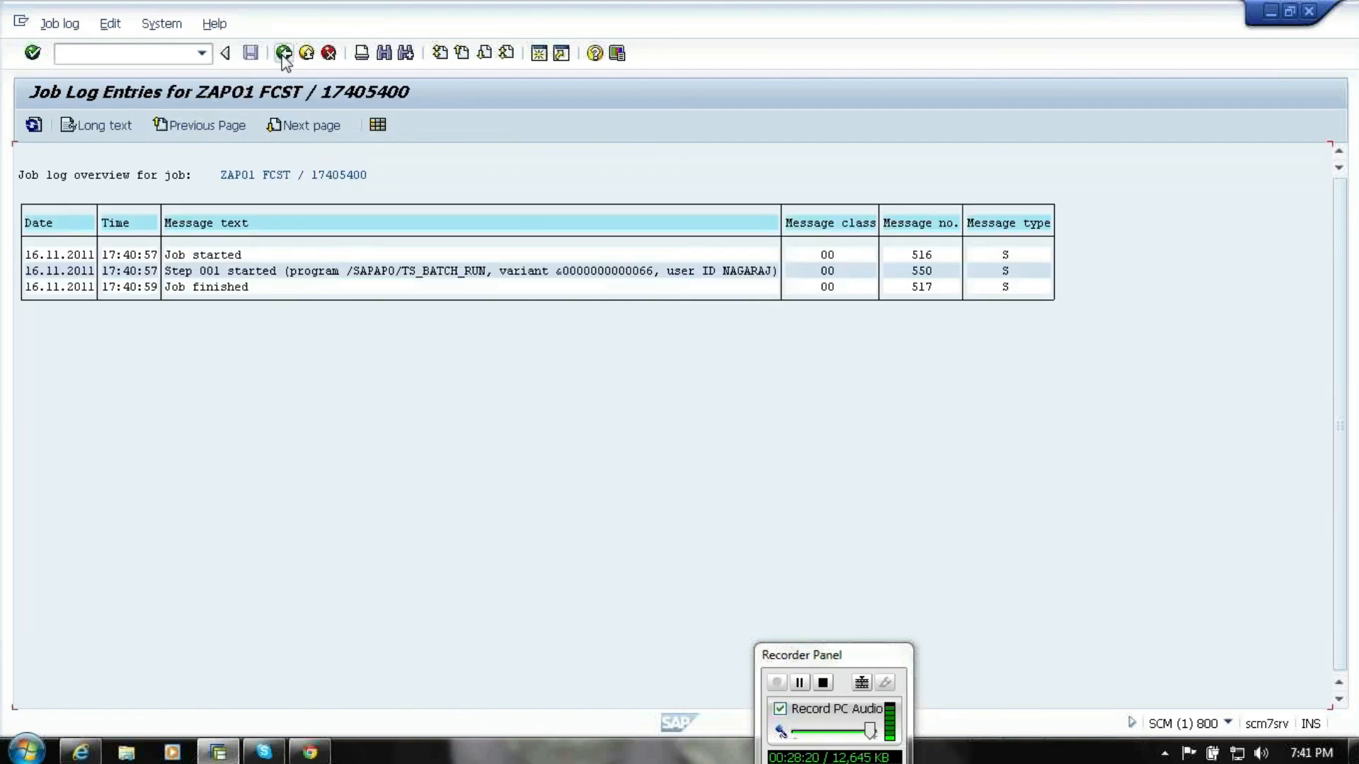
pyautogui.click(283, 55)
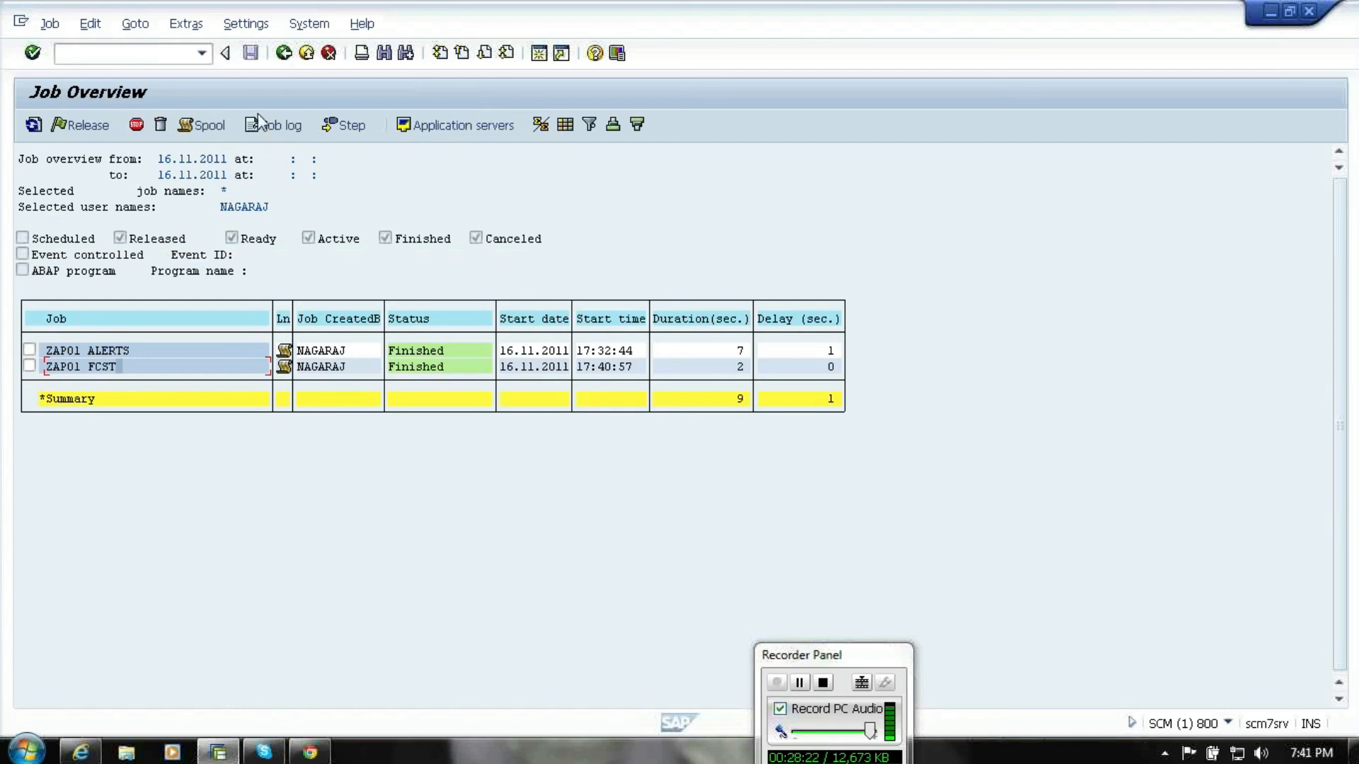
pyautogui.click(211, 131)
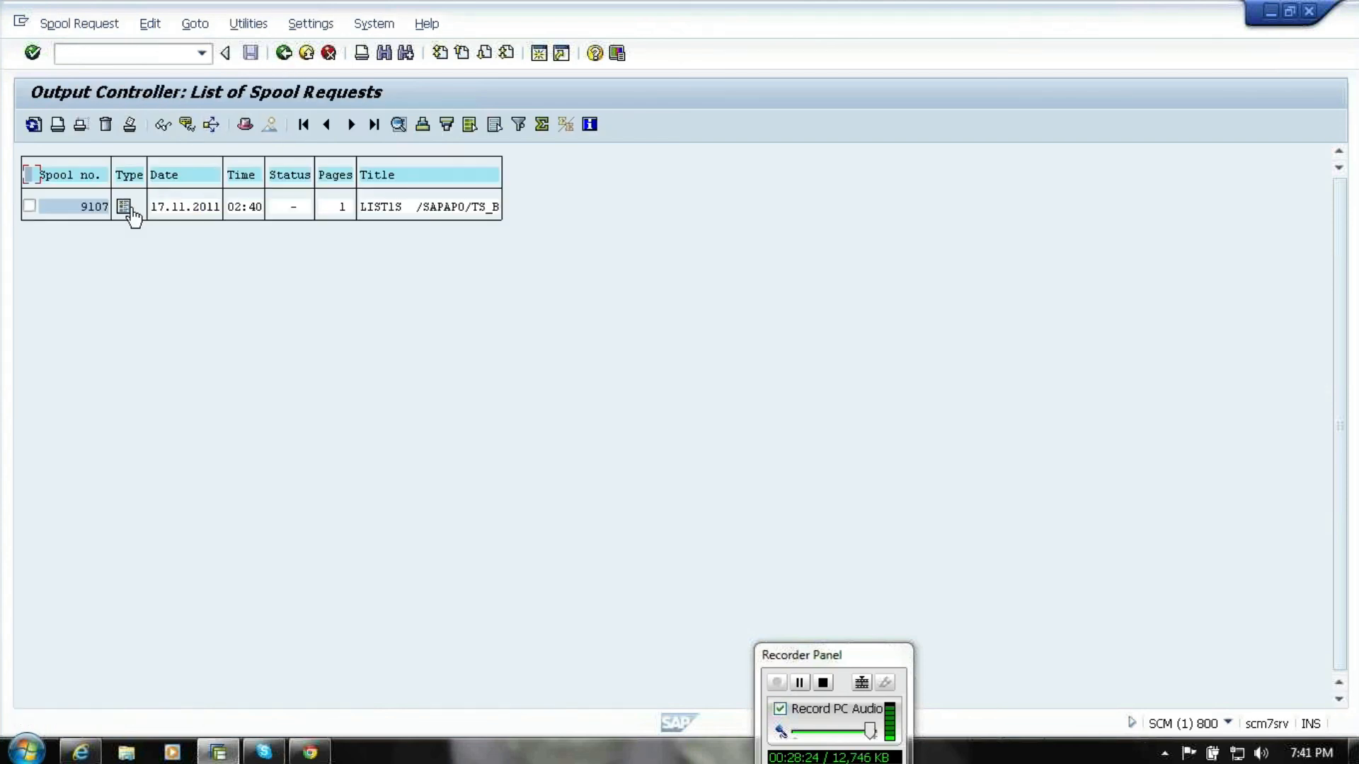
pyautogui.click(130, 210)
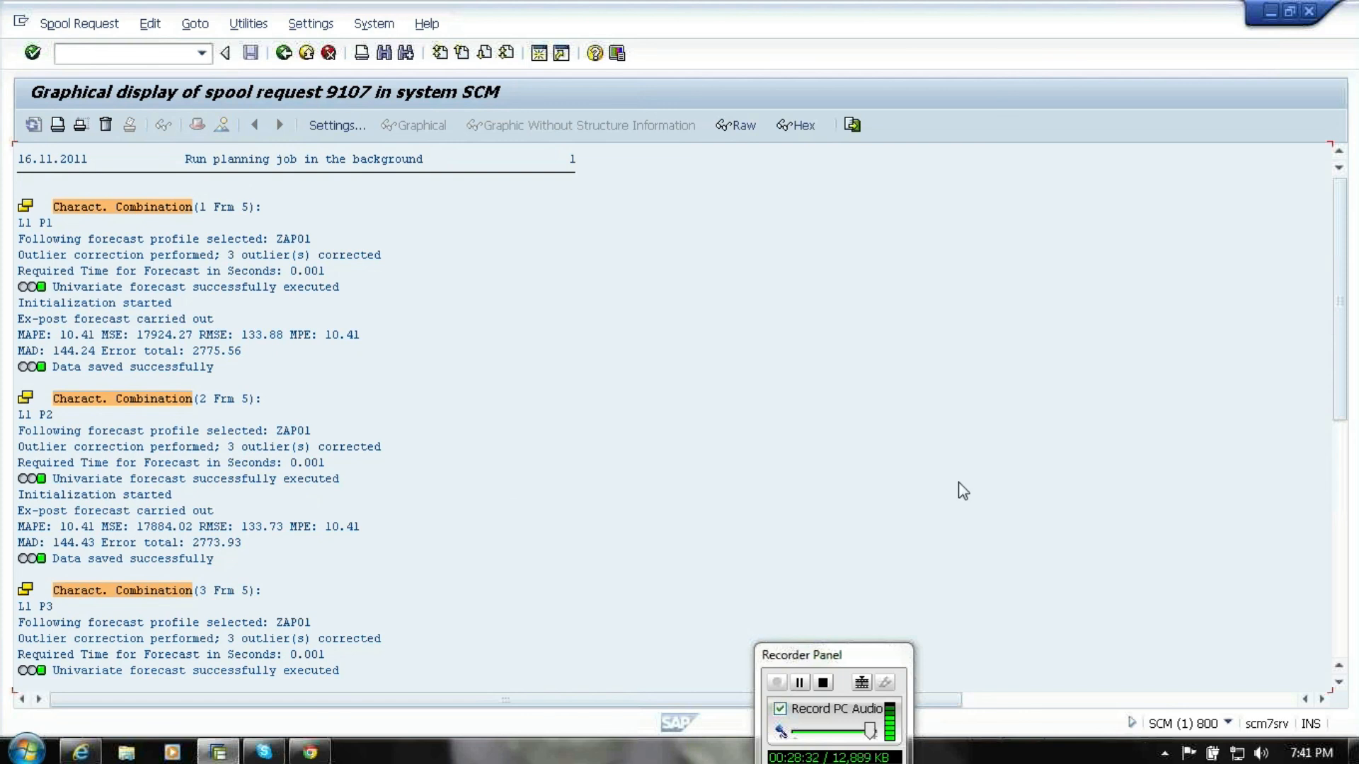
# - Review the remaining characteristic combinations in the forecast spool output, copy the LIKE profile message, and return to SAP Easy Access
pyautogui.moveTo(1341, 385); pyautogui.dragTo(1341, 557)
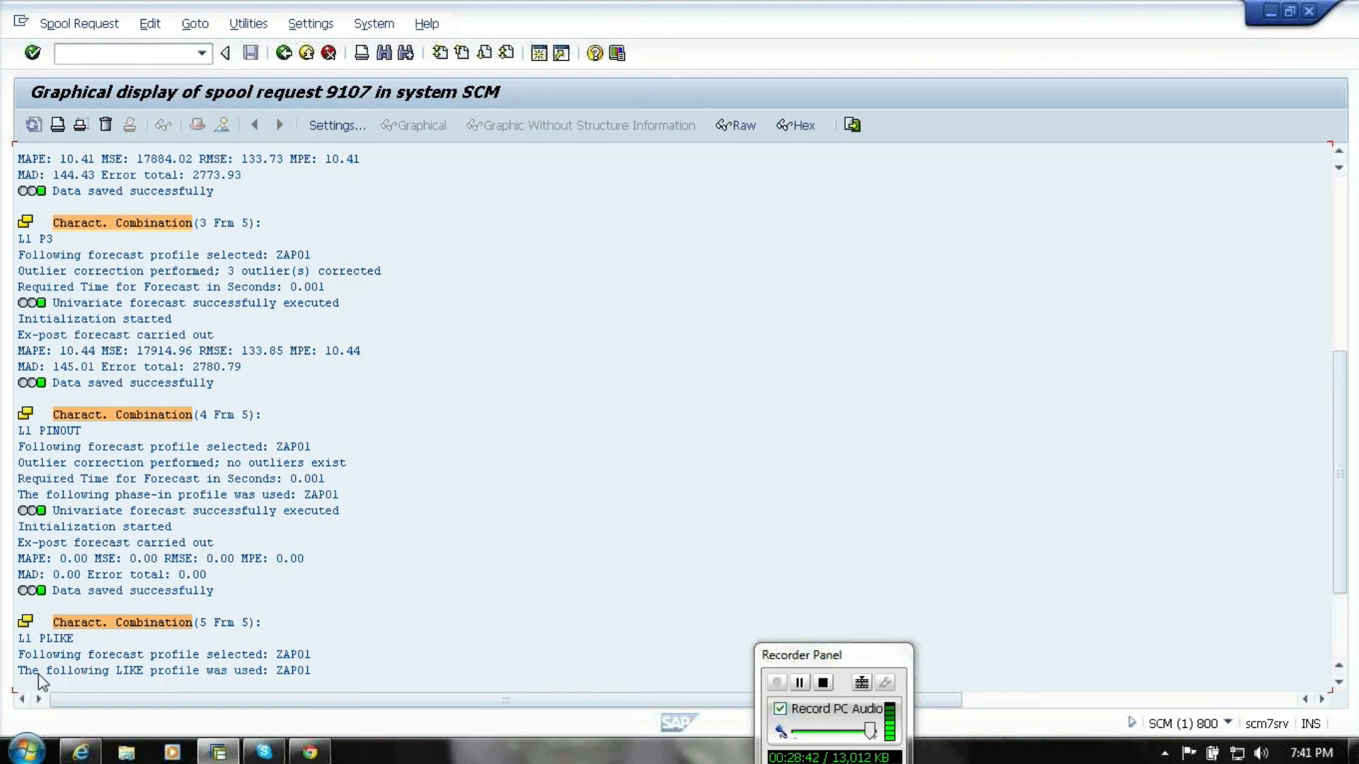
pyautogui.moveTo(34, 673); pyautogui.dragTo(305, 675)
pyautogui.hotkey('ctrl', 'c')
pyautogui.click(287, 56)
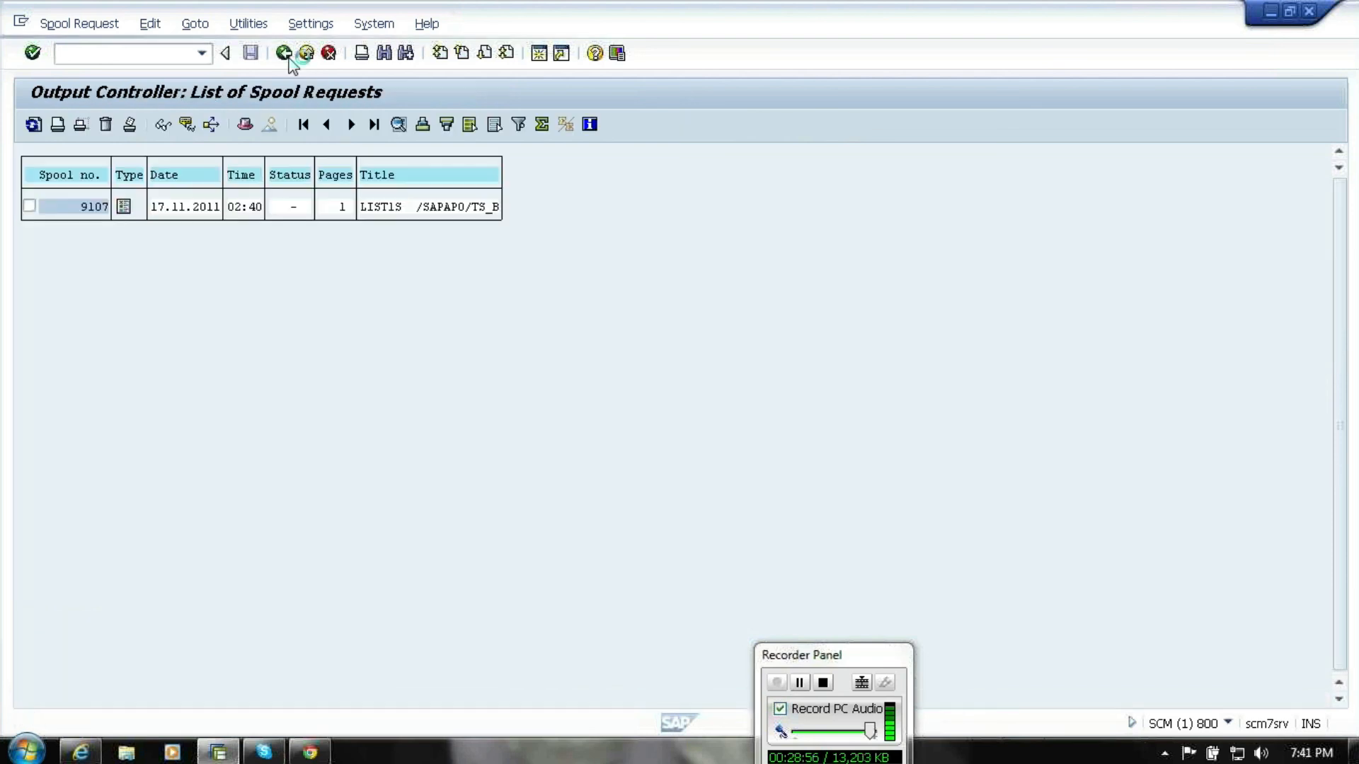
pyautogui.click(285, 54)
pyautogui.click(284, 54)
pyautogui.click(288, 59)
# - Open Define Background Job (SM36) and name the new job /SAPAPO/TS_PAREA_INITIALIZE
pyautogui.click(155, 52)
pyautogui.write('/NSM36')
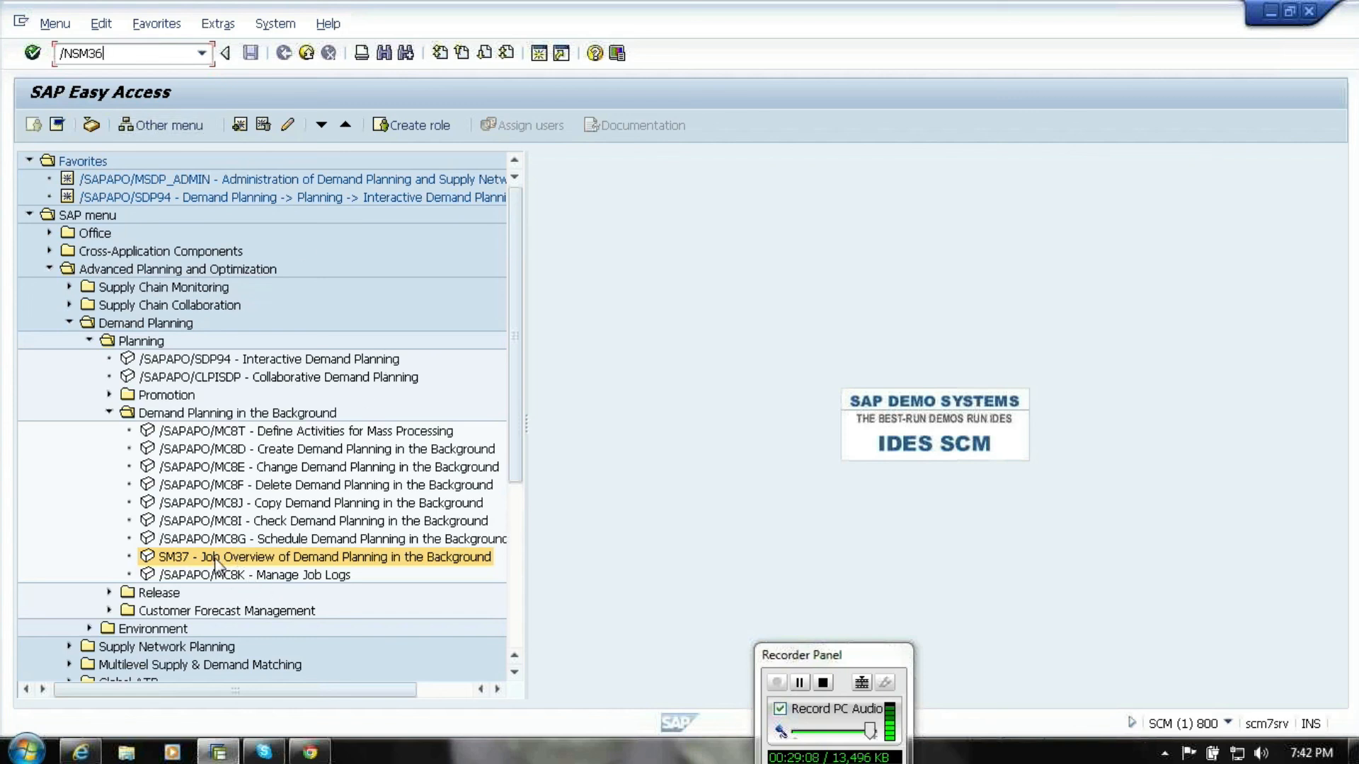
pyautogui.press('Return')
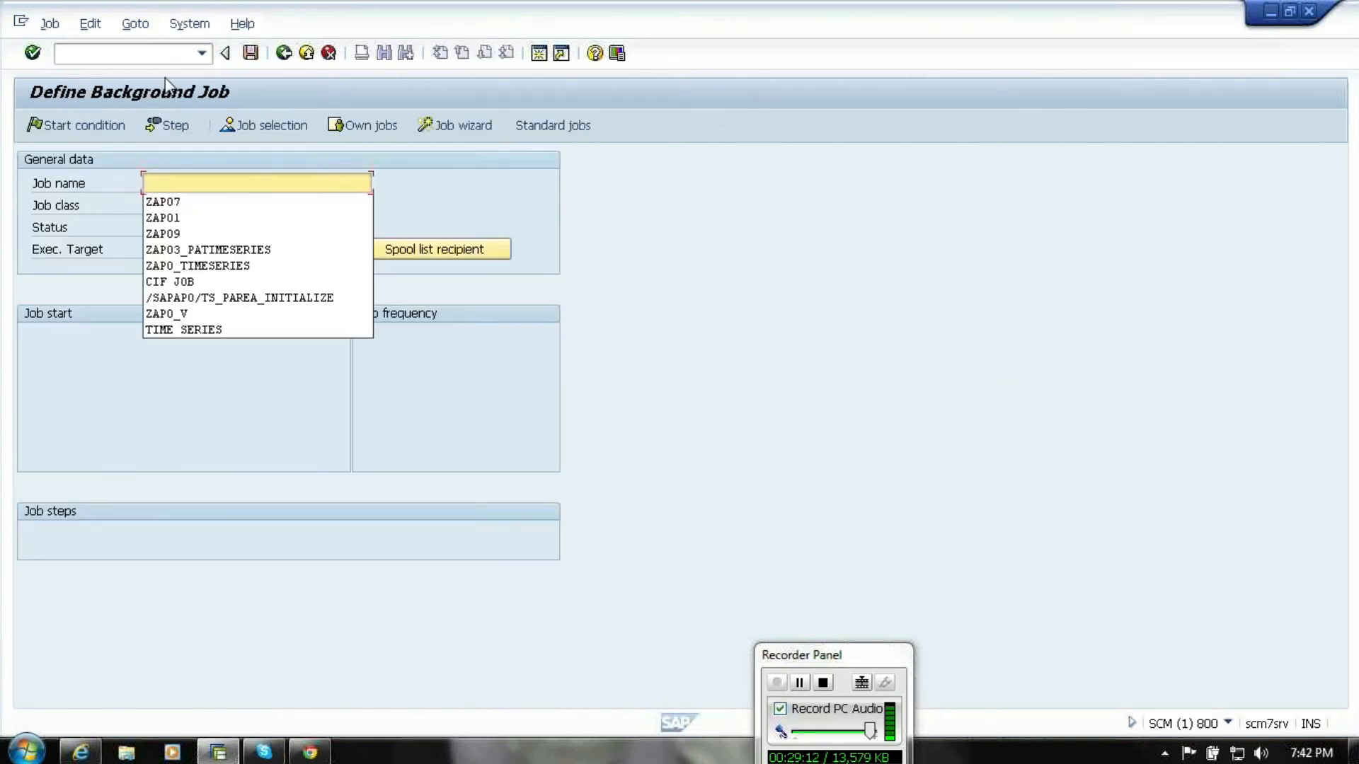
pyautogui.click(283, 298)
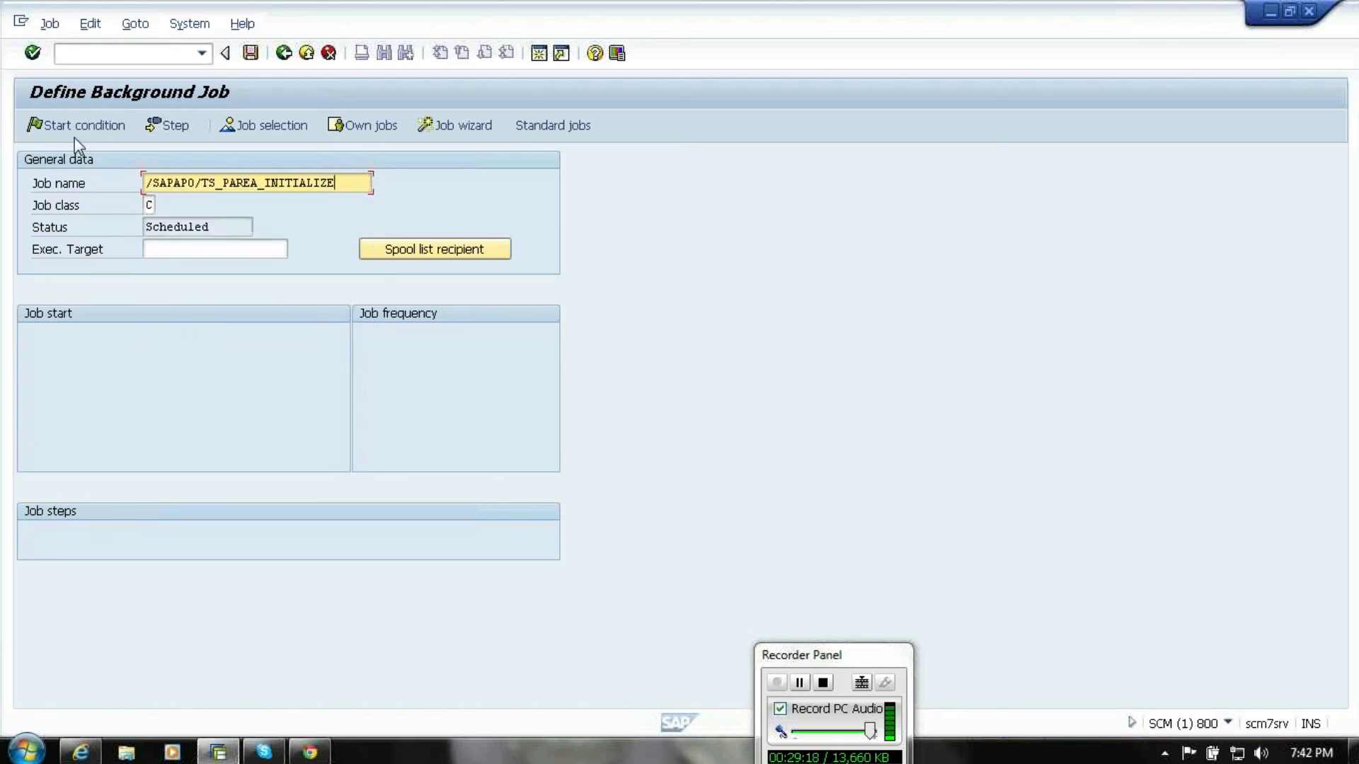
# - Create a job step that runs ABAP program /SAPAPO/TS_PAREA_INITIALIZE with variant ZAPO1, save it, and return to the job definition
pyautogui.click(160, 132)
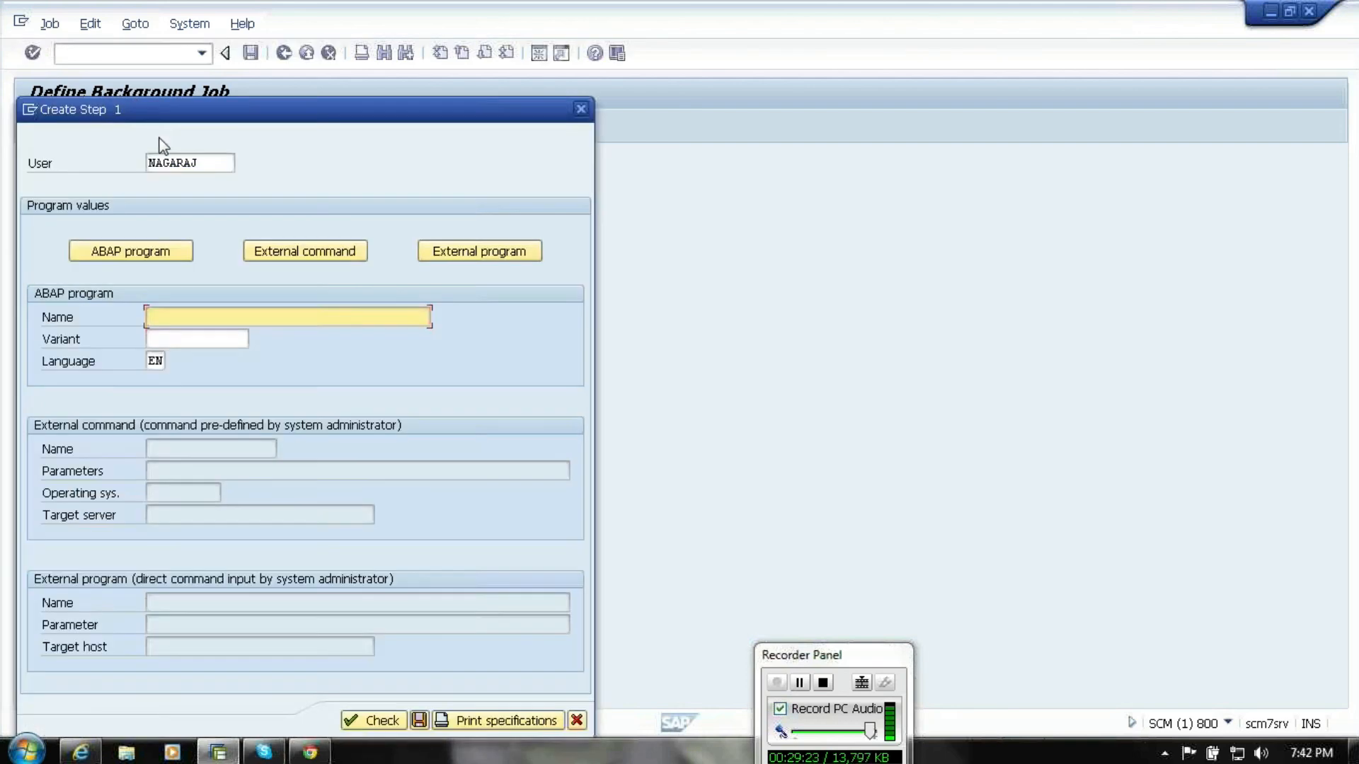
pyautogui.click(179, 316)
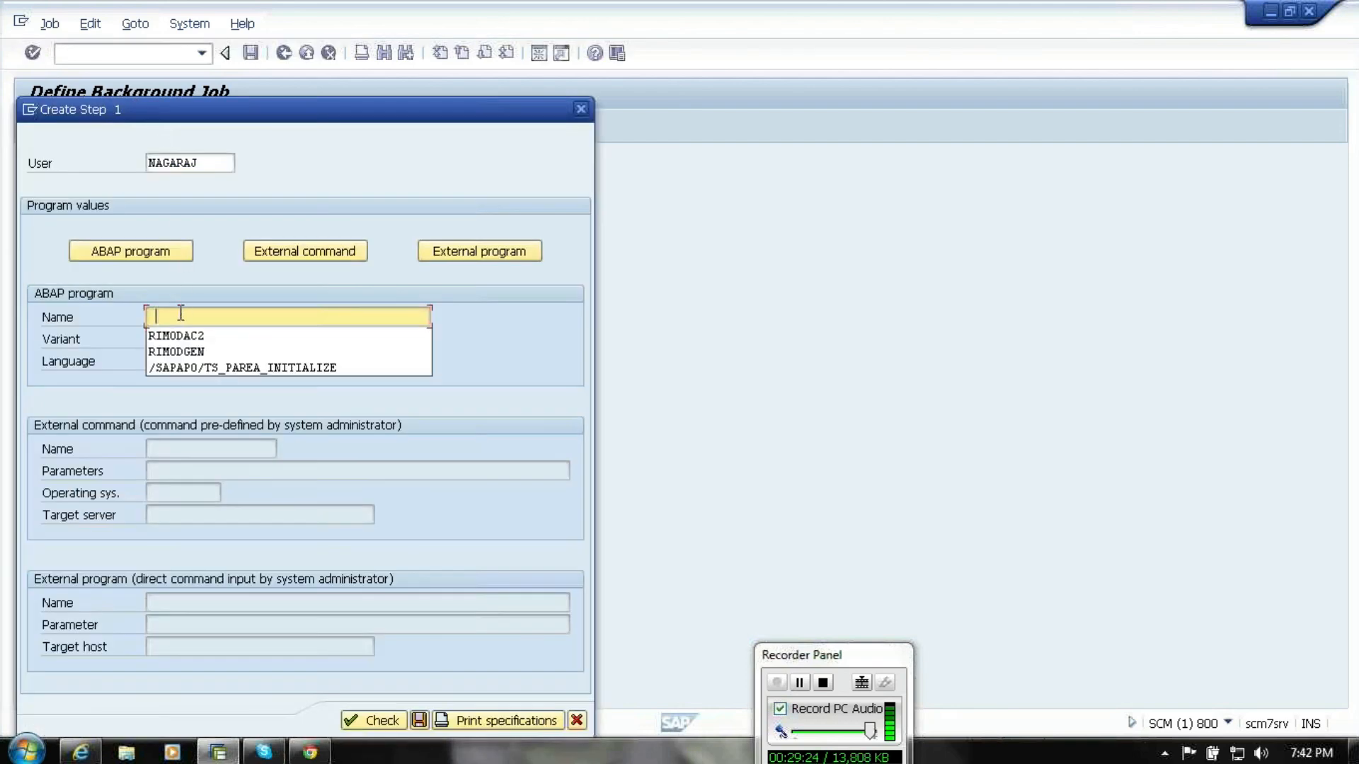
pyautogui.click(194, 368)
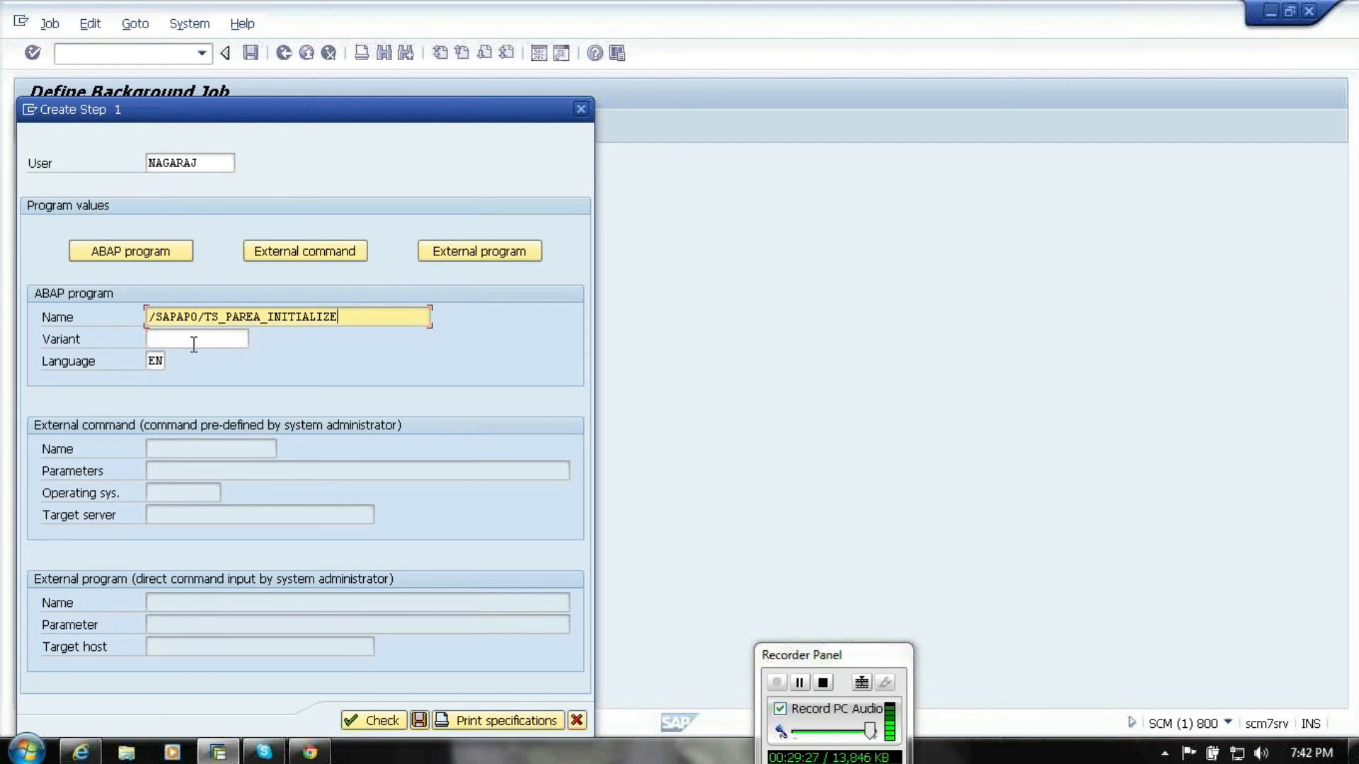
pyautogui.click(194, 342)
pyautogui.click(193, 375)
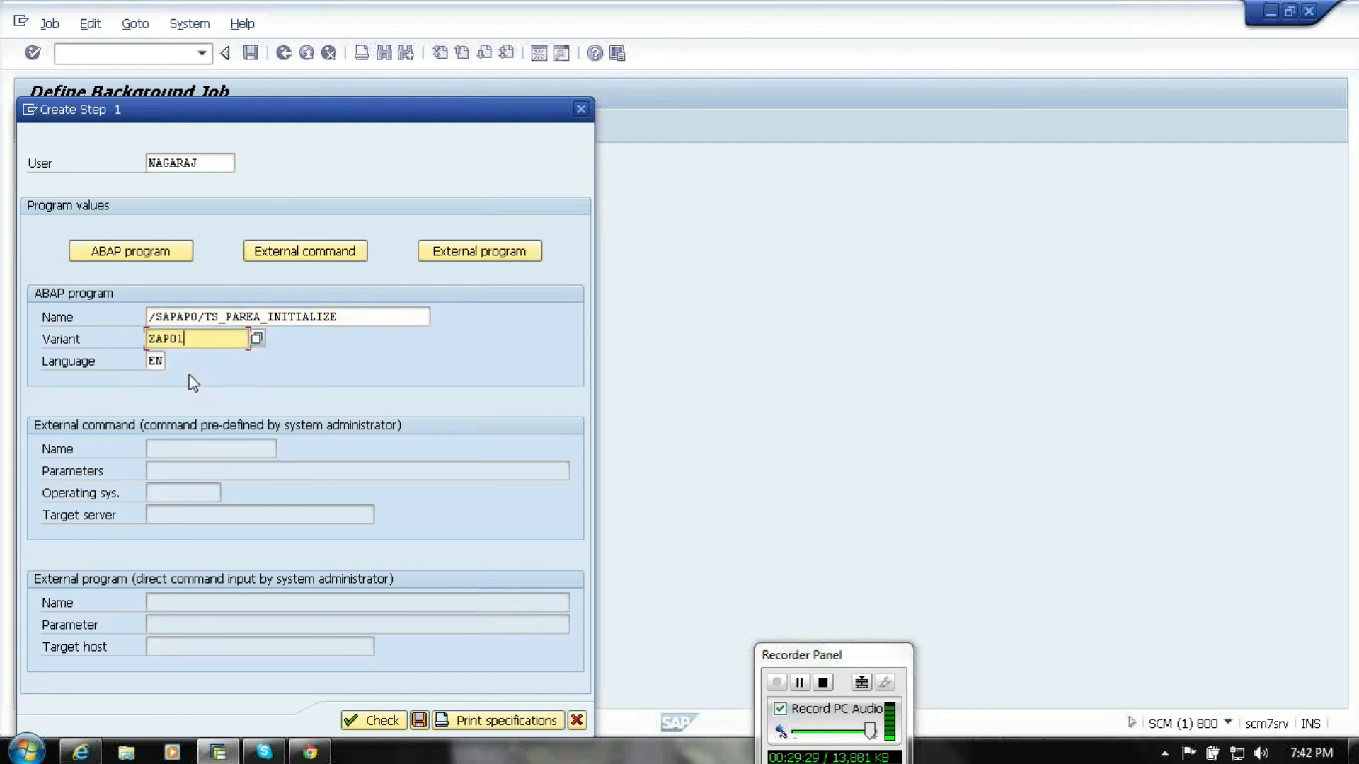
pyautogui.click(419, 717)
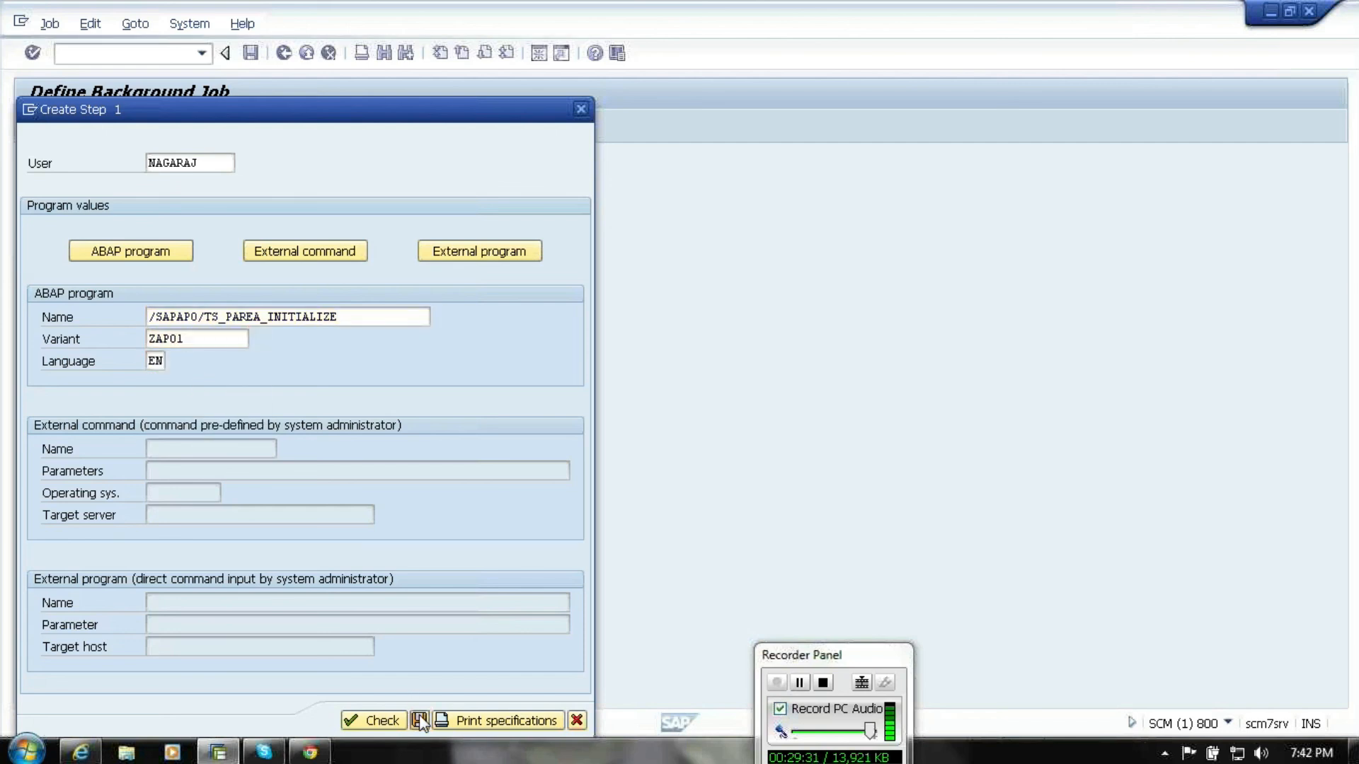
pyautogui.click(284, 54)
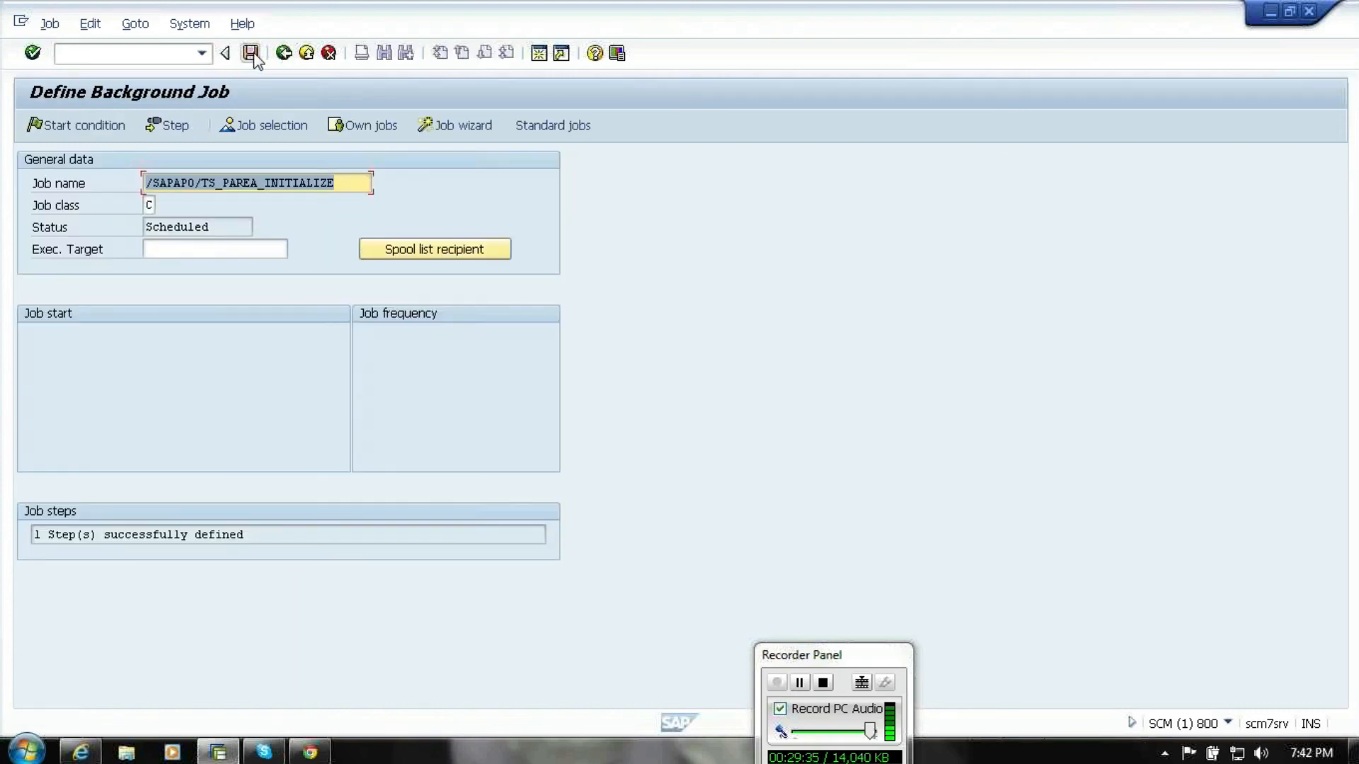
# - Set the start condition of the initialization job to immediate, save it, and return to SAP Easy Access
pyautogui.click(252, 54)
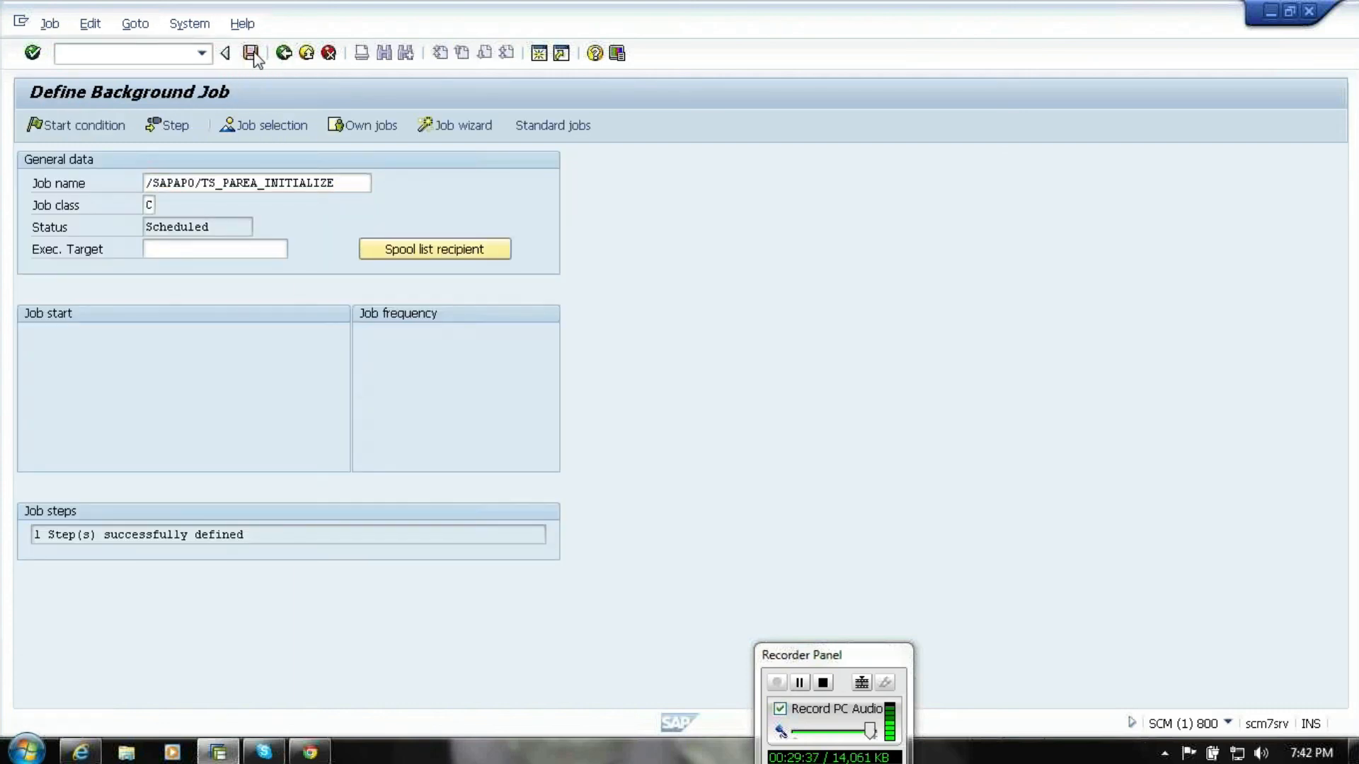
pyautogui.click(71, 129)
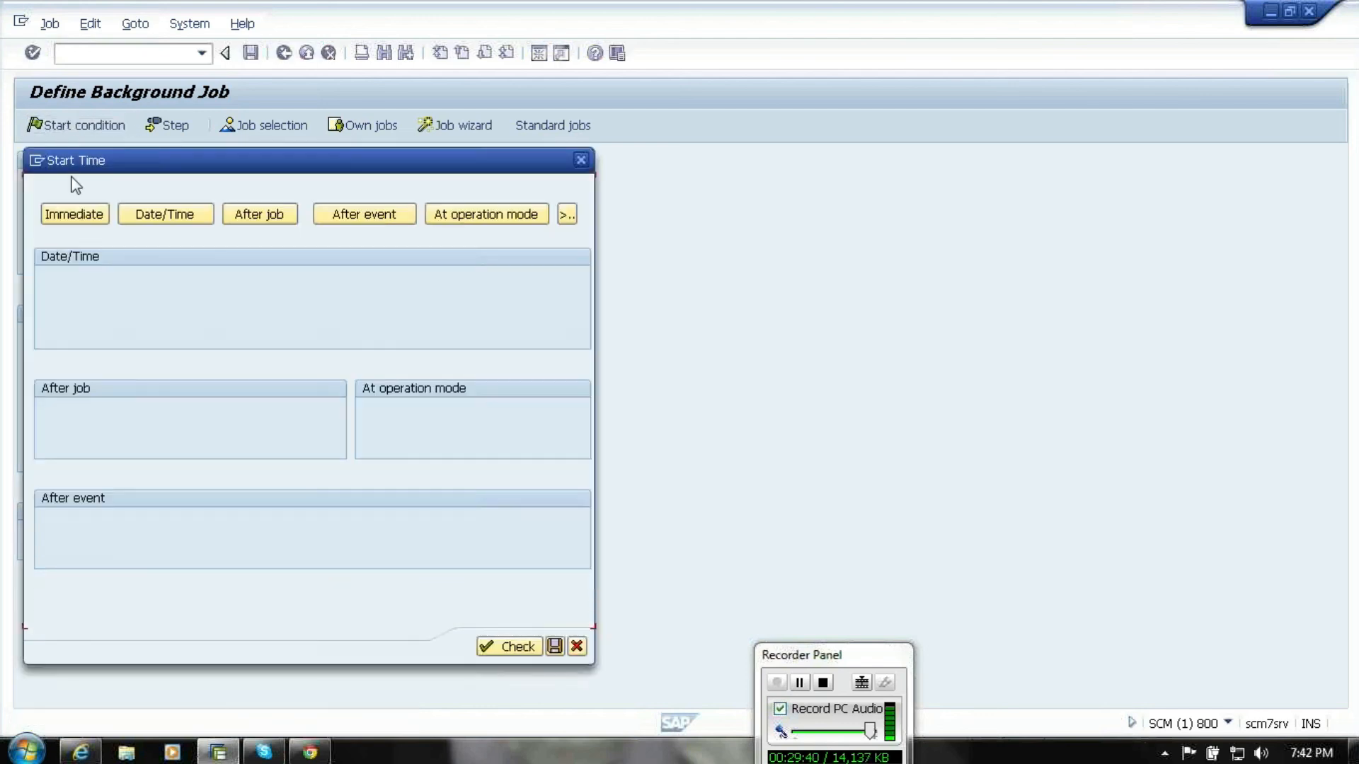
pyautogui.click(74, 215)
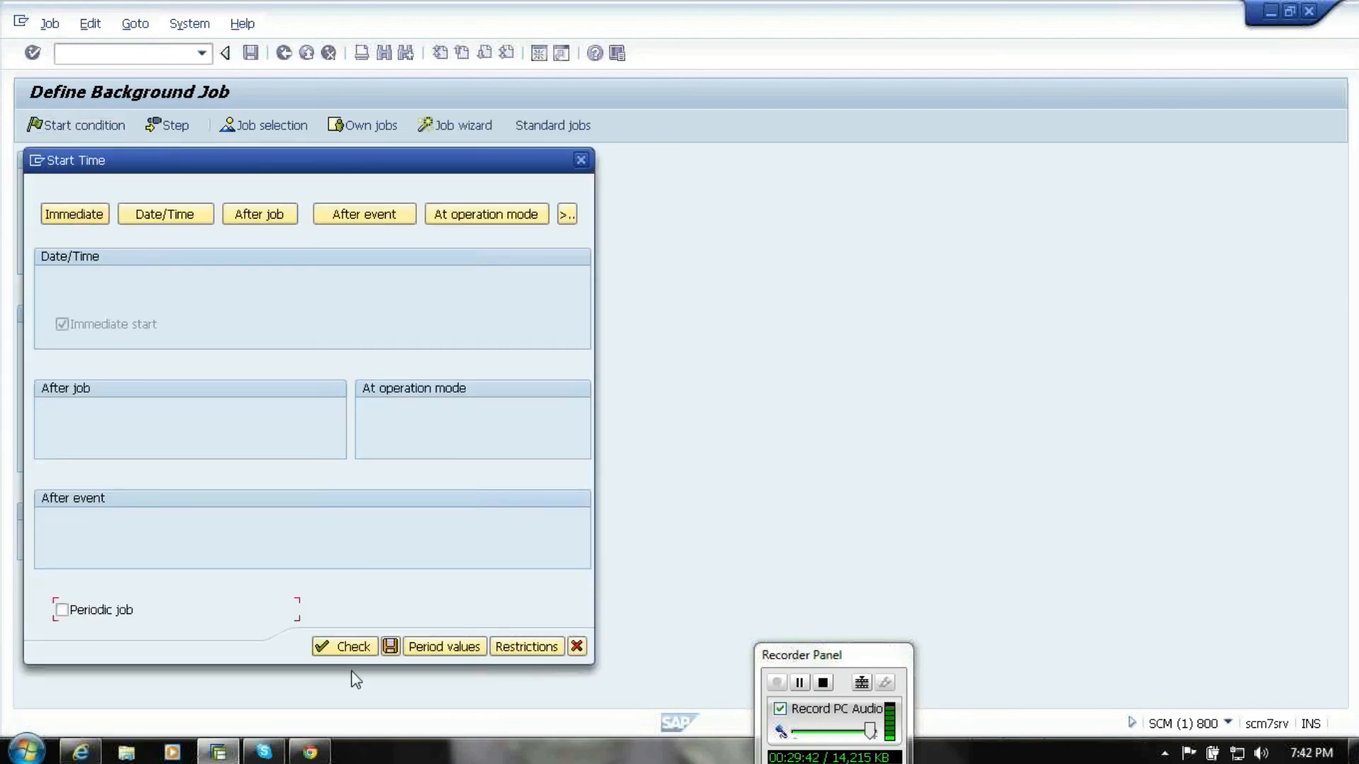
pyautogui.click(390, 647)
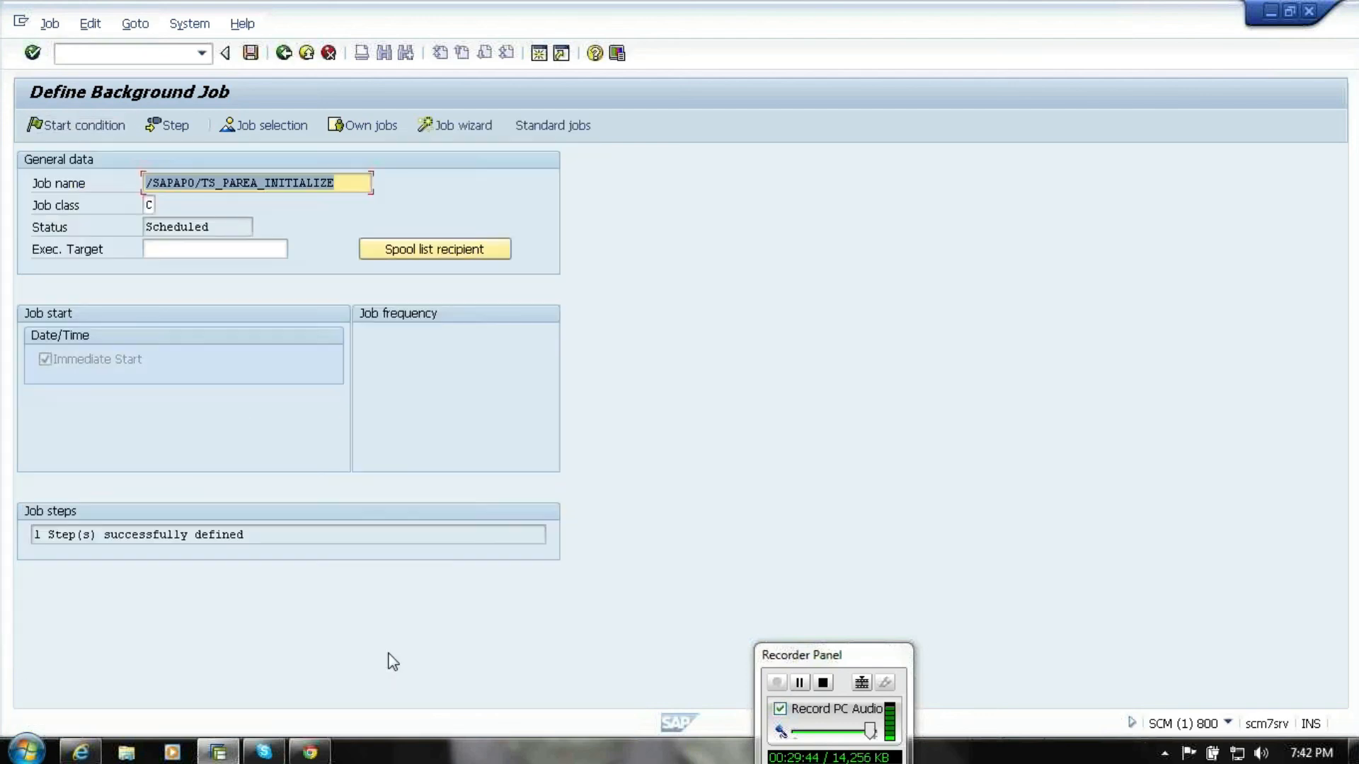
pyautogui.click(284, 52)
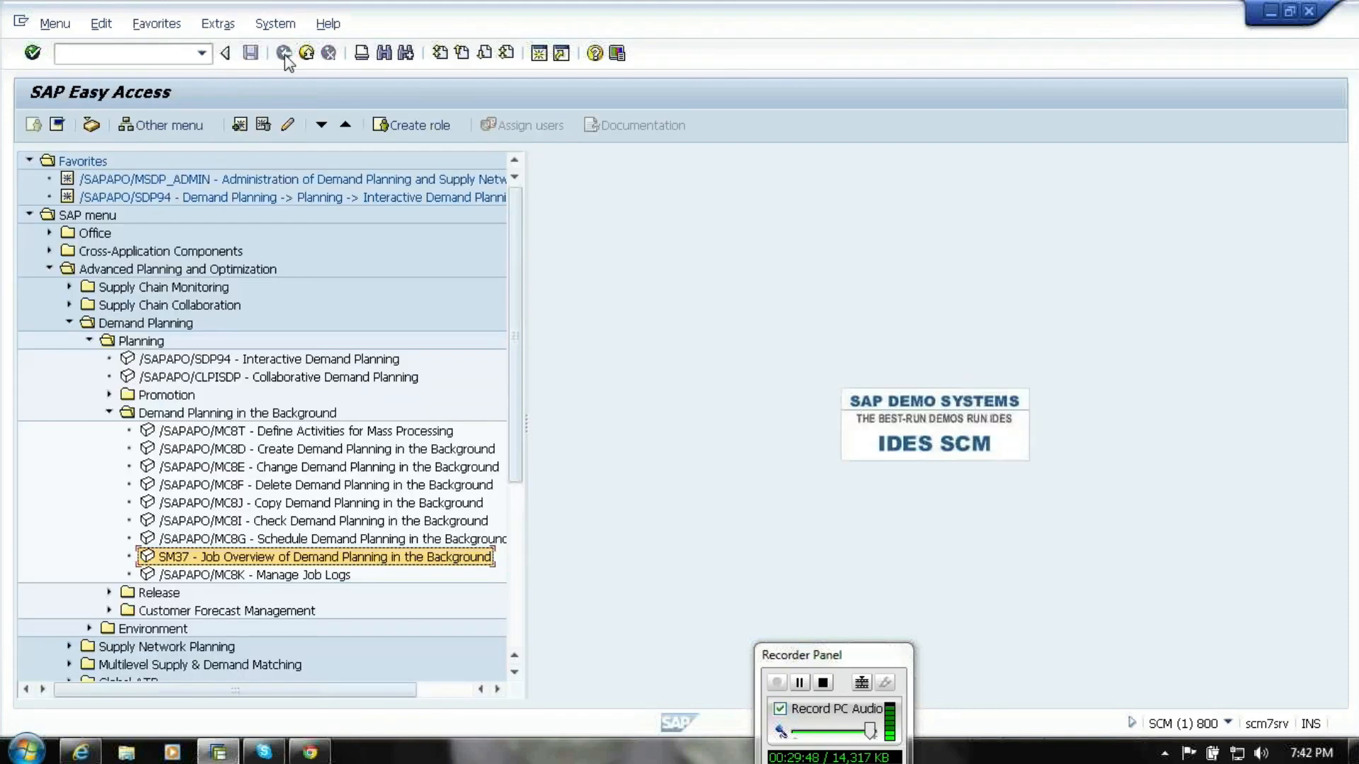
# - List the jobs for 16.11.2011 in Job Overview (SM37), refresh the statuses, and select job /SAPAPO/TS_PAREA_INITIALIZE
pyautogui.doubleClick(268, 558)
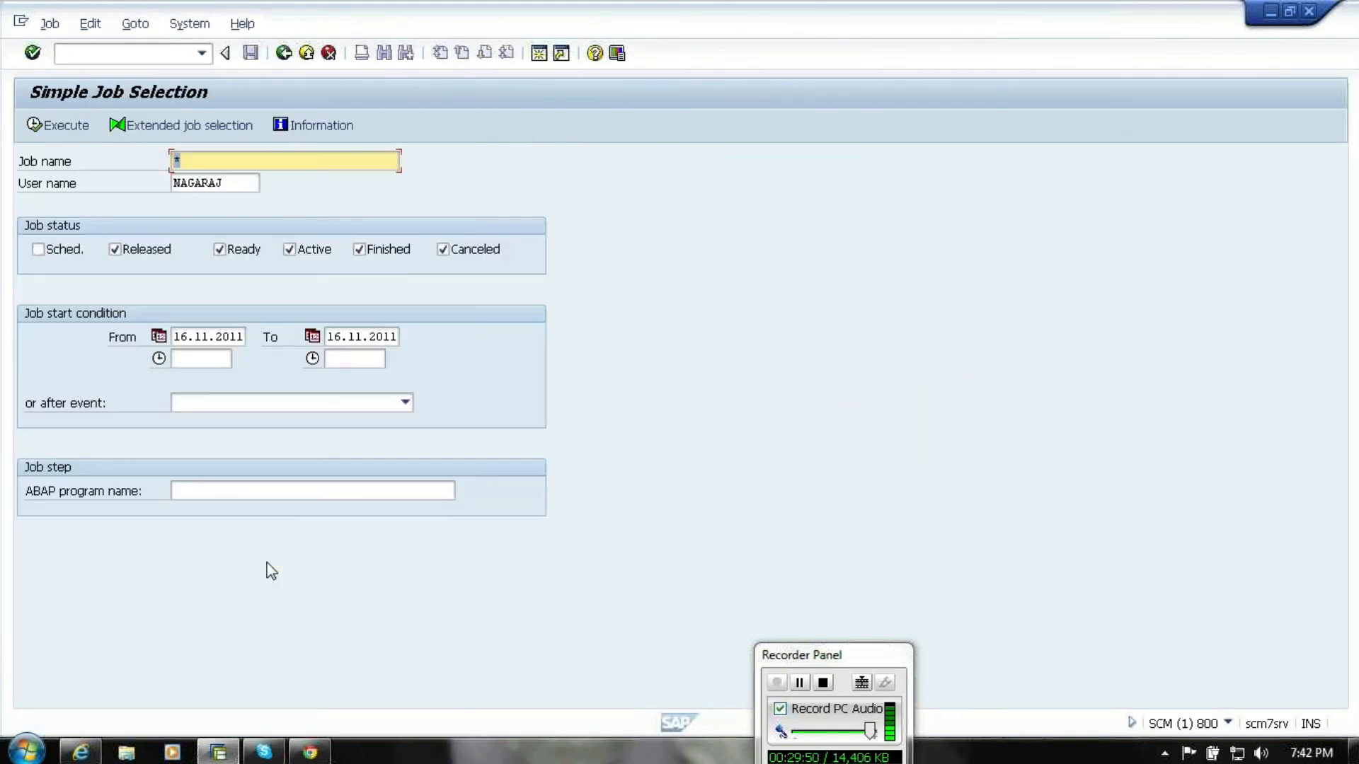
pyautogui.click(69, 128)
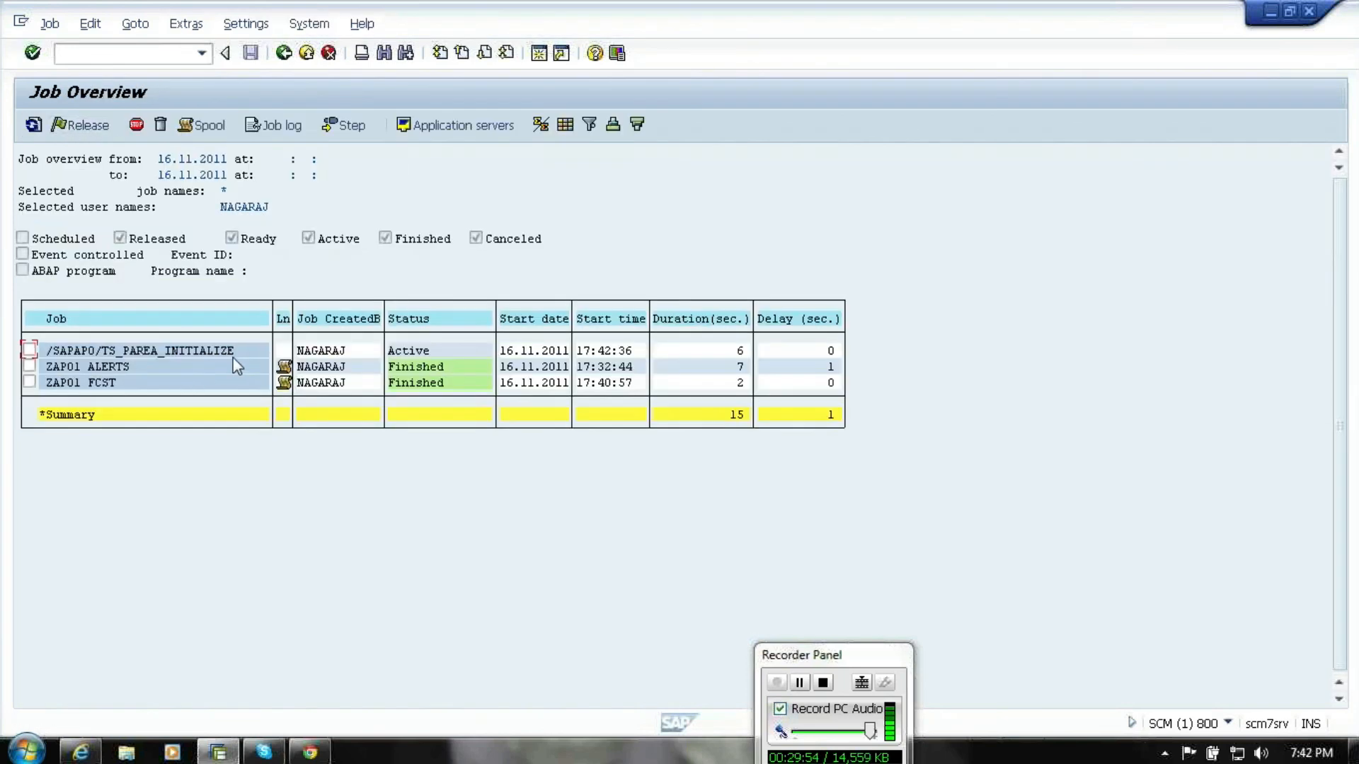
pyautogui.click(33, 126)
pyautogui.click(33, 126)
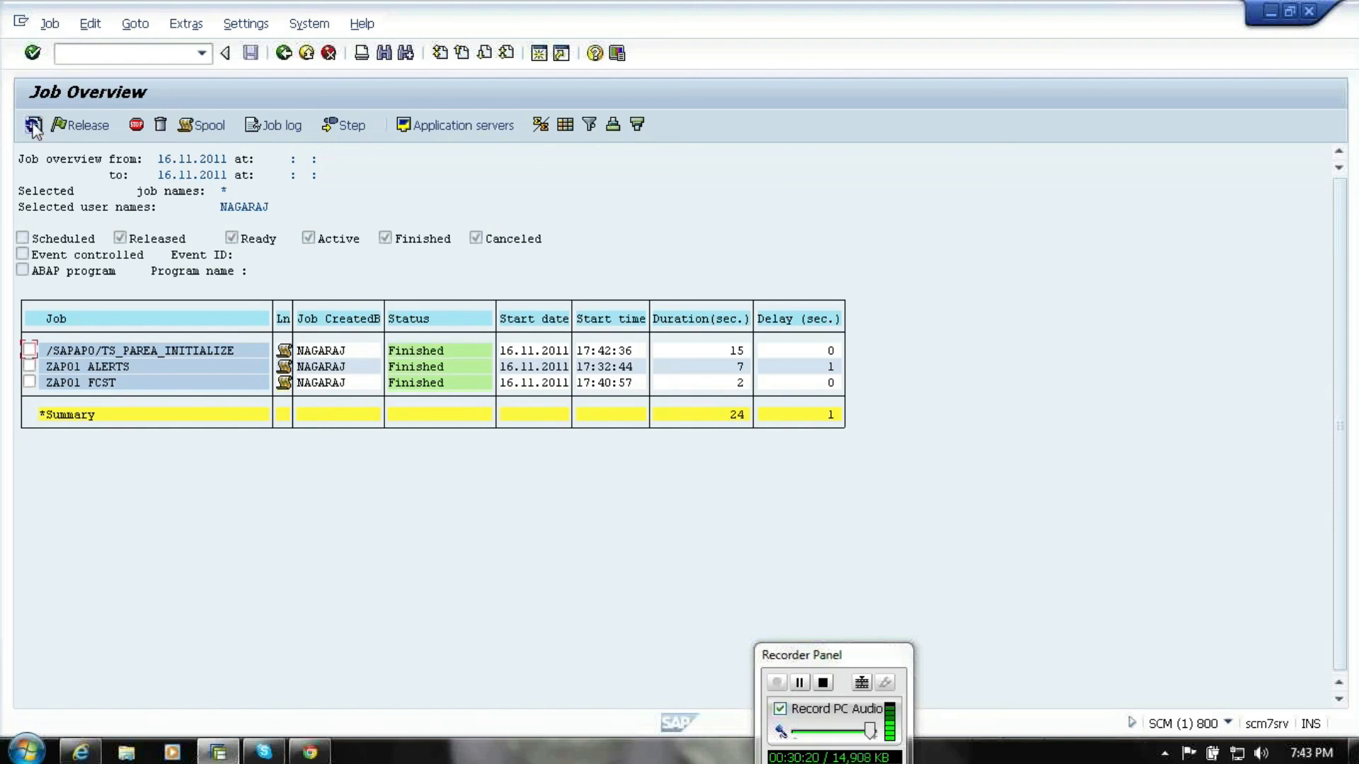
pyautogui.click(196, 350)
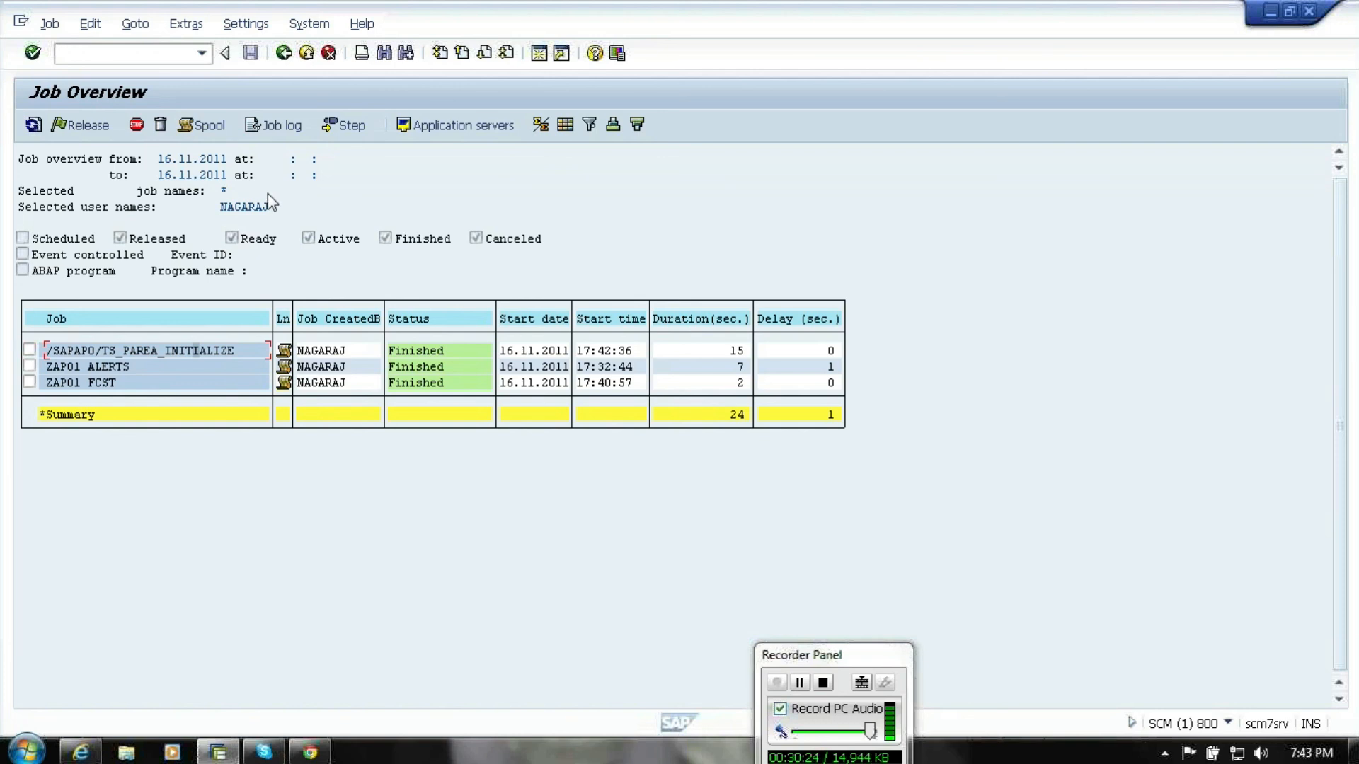